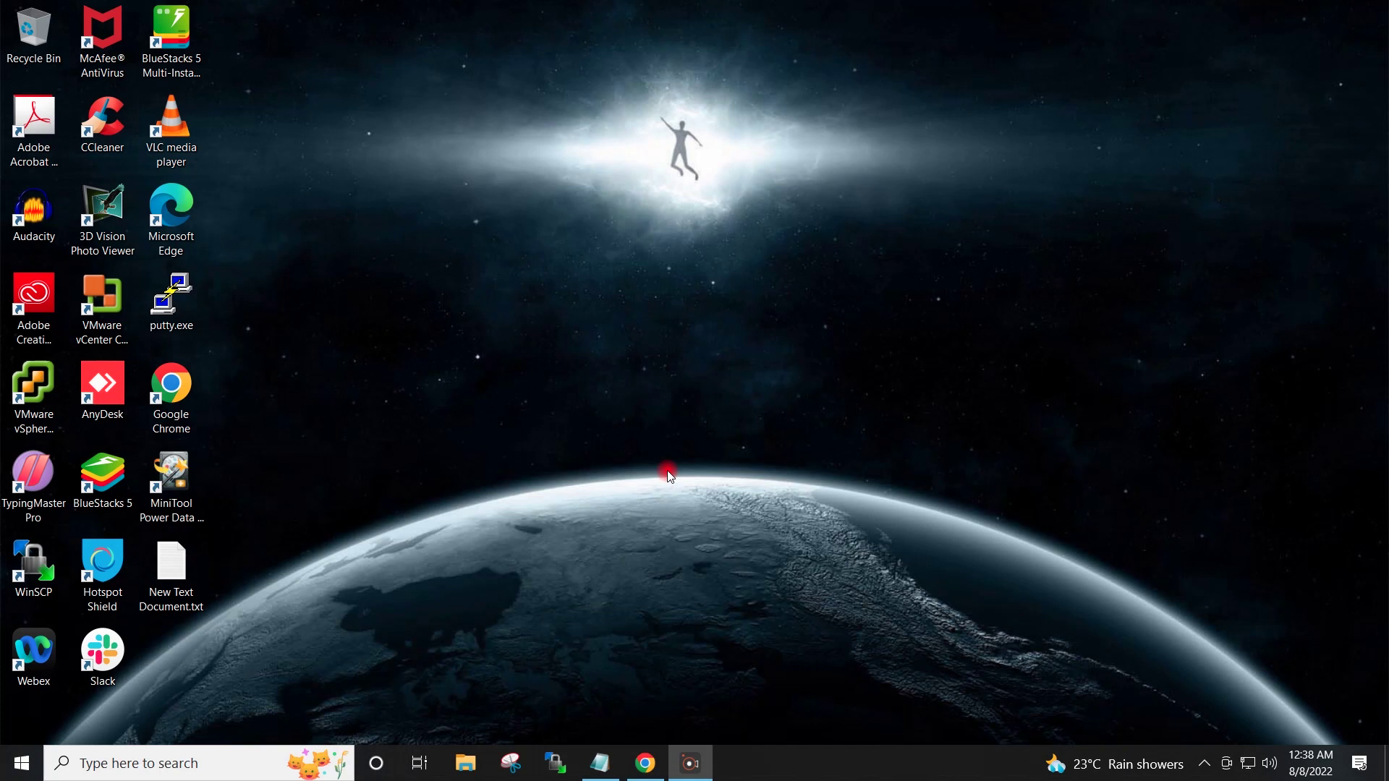
# - Bring the Chrome window showing FauxID.com to the front and switch to the blank new tab
pyautogui.click(646, 763)
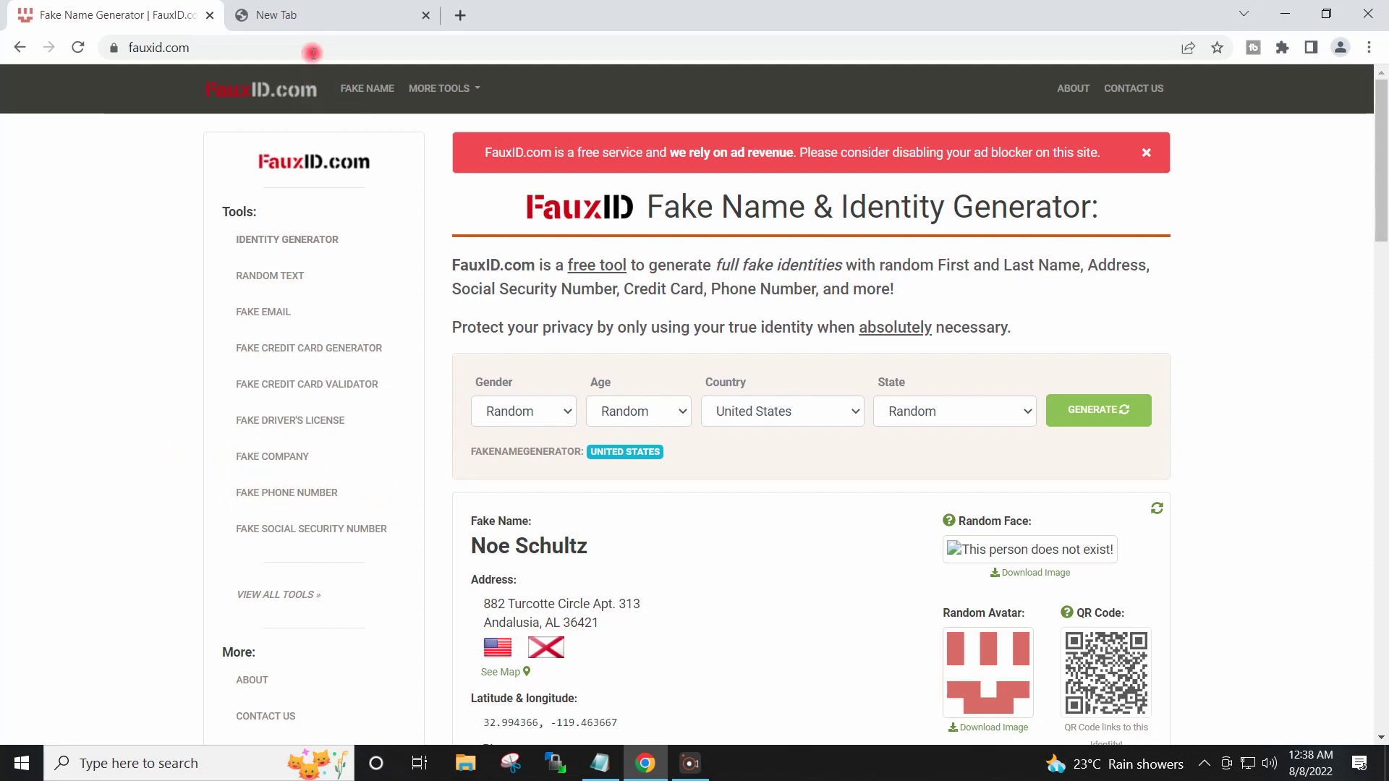
pyautogui.click(308, 15)
# - Go to asu.edu and open the admission Apply page via Apply now
pyautogui.write('asu')
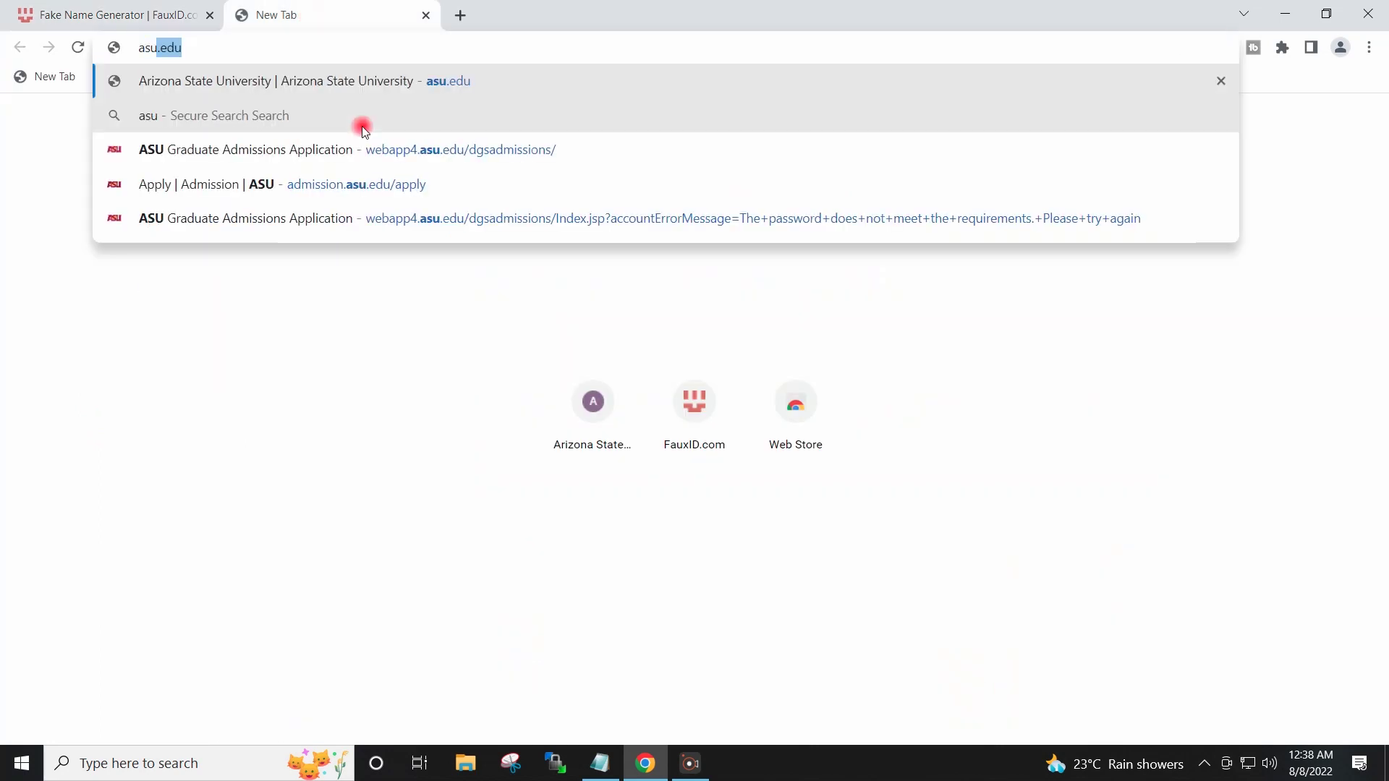
pyautogui.write('.edu')
pyautogui.press('Return')
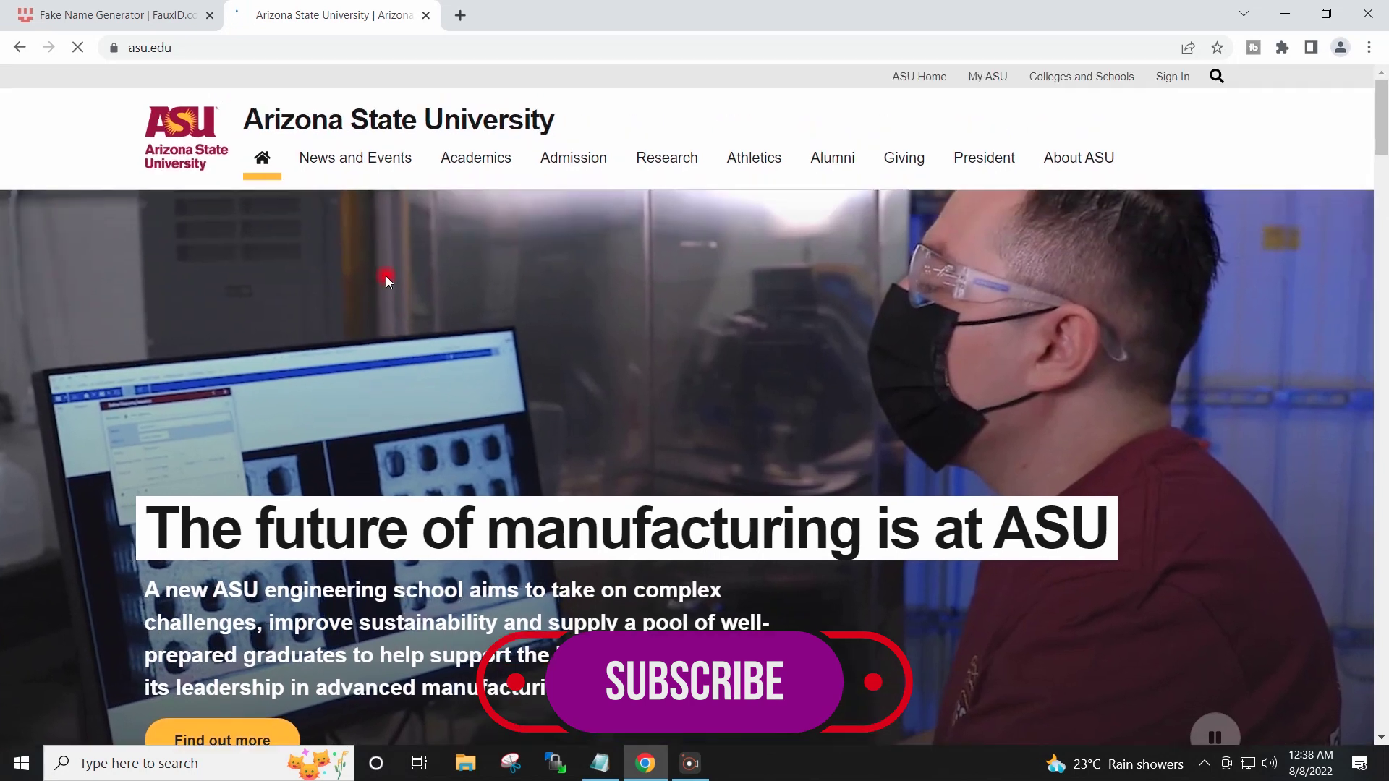
pyautogui.scroll(-9, 384, 276)
pyautogui.scroll(-6, 385, 275)
pyautogui.scroll(-10, 385, 276)
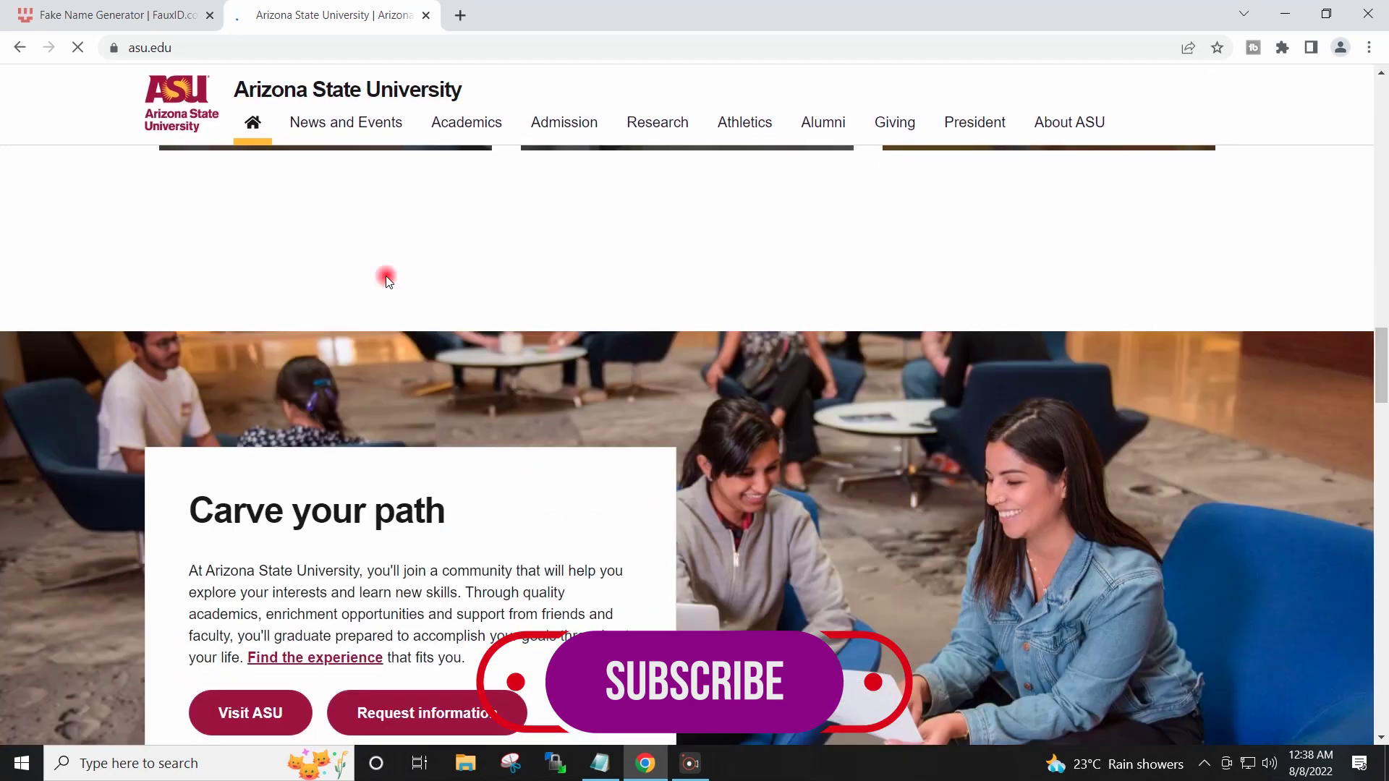
pyautogui.scroll(-3, 385, 276)
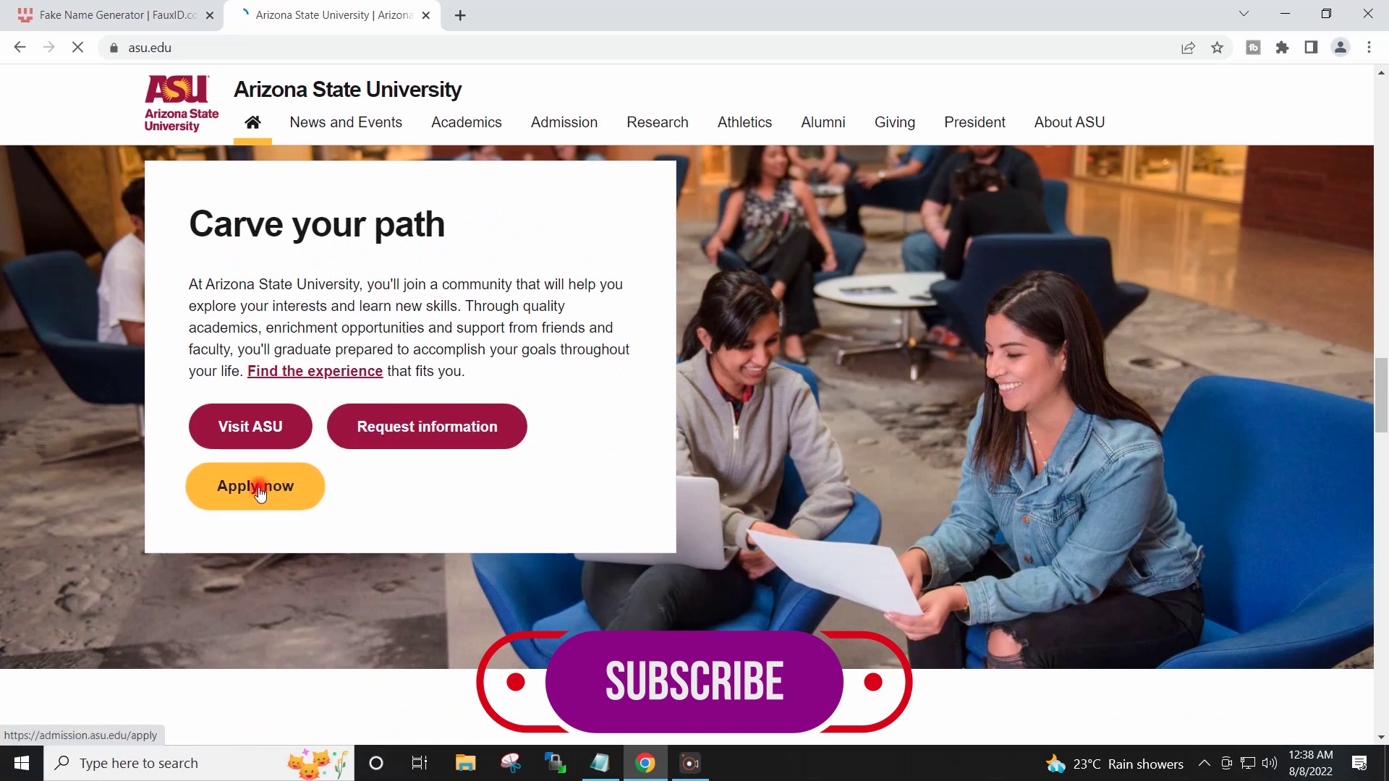
pyautogui.click(255, 491)
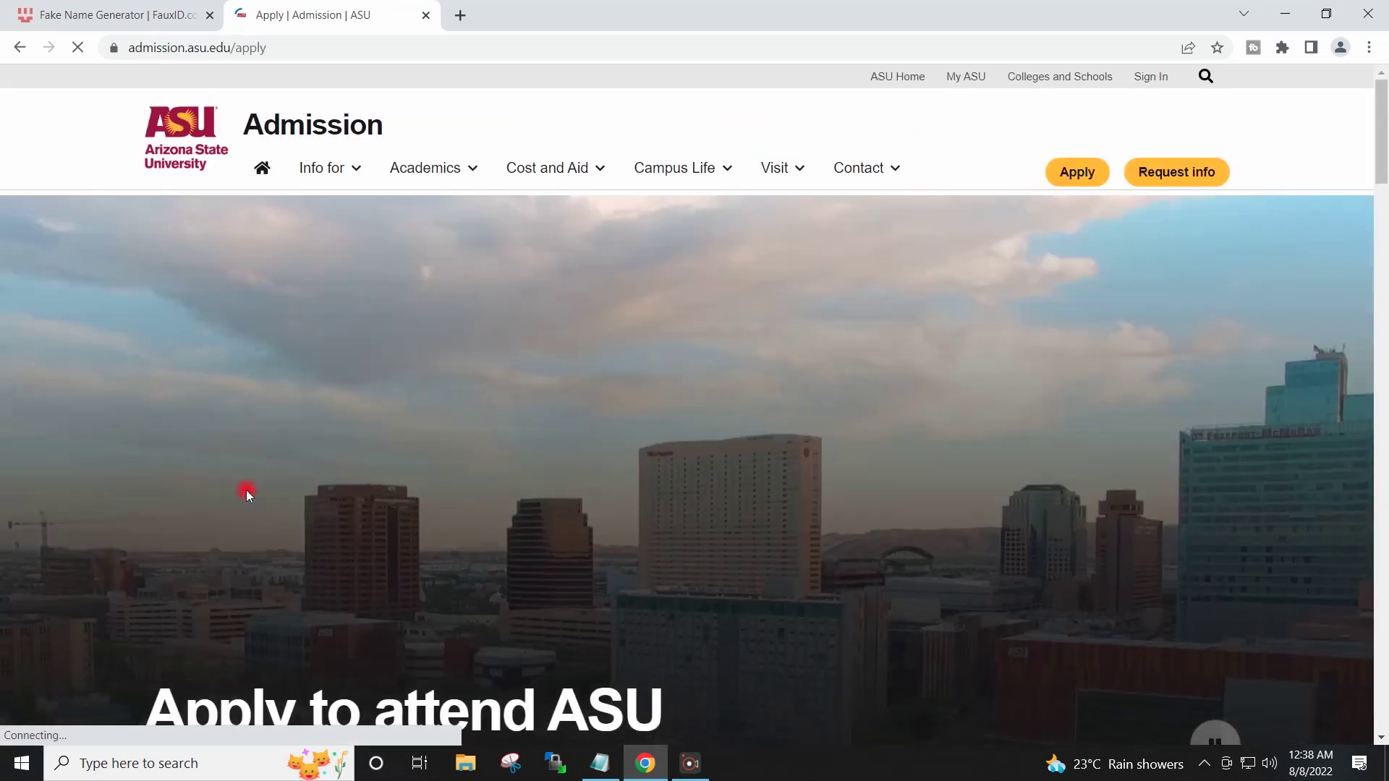
# - Open the ASU undergraduate application from the Apply page
pyautogui.scroll(-4, 612, 444)
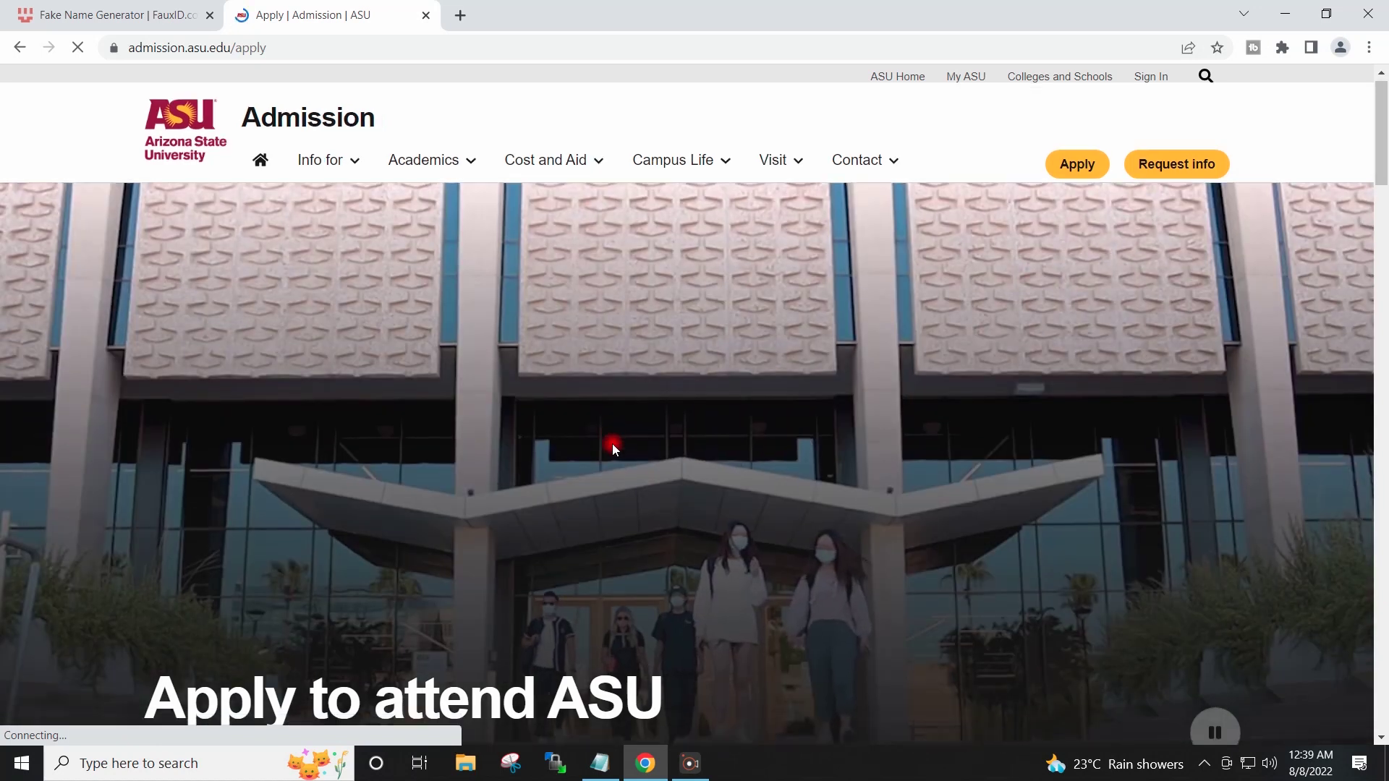
pyautogui.scroll(-6, 612, 444)
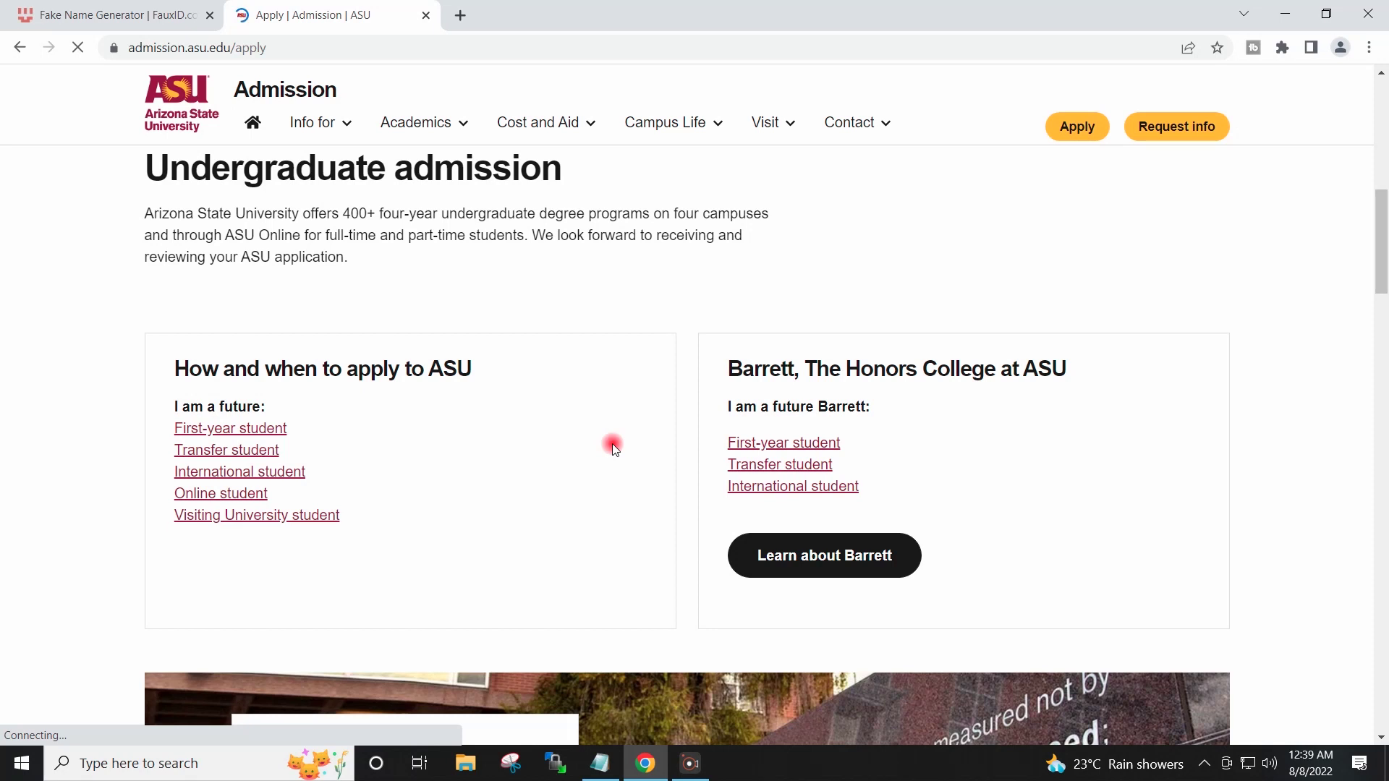
pyautogui.scroll(-5, 612, 444)
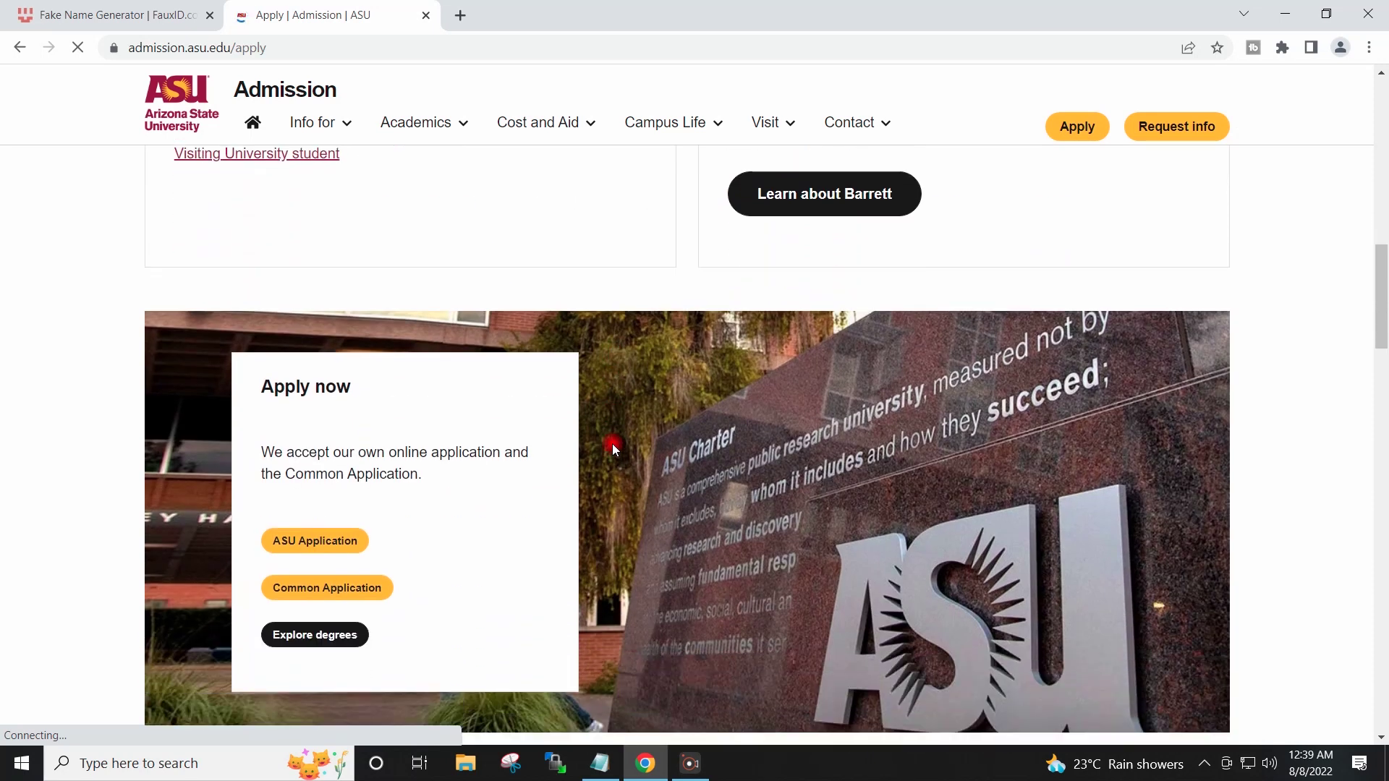
pyautogui.click(298, 543)
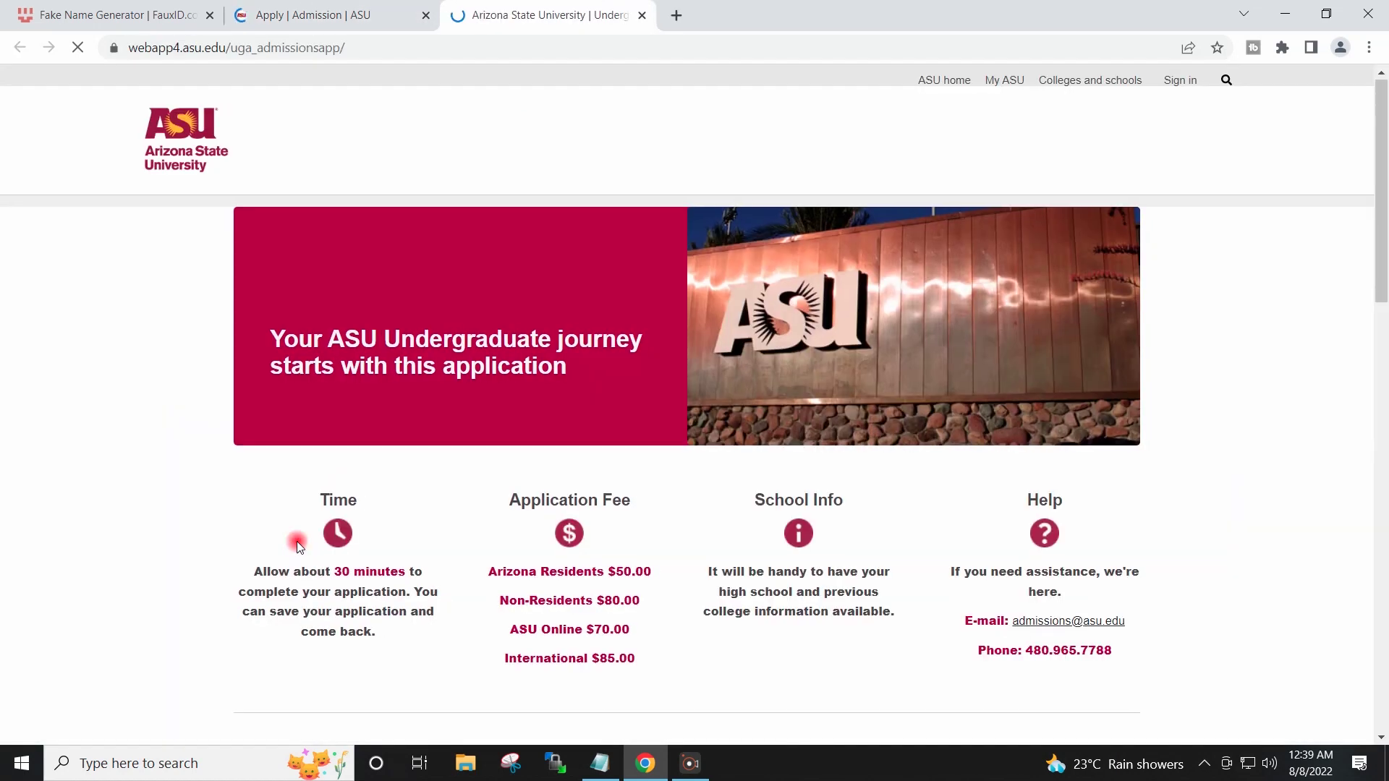
# - Accept the cookie notice and copy the generated first name from FauxID into FIRST
pyautogui.scroll(-5, 297, 541)
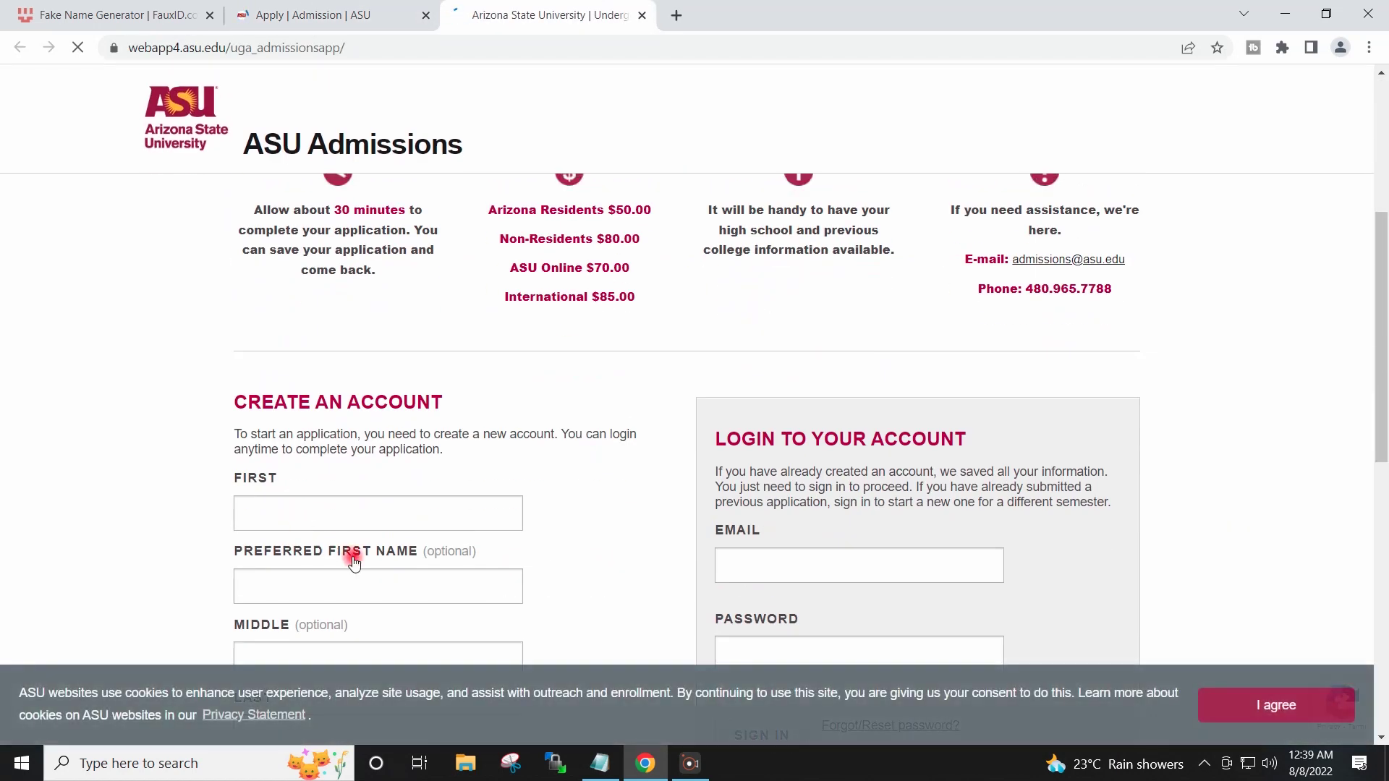
pyautogui.click(1294, 721)
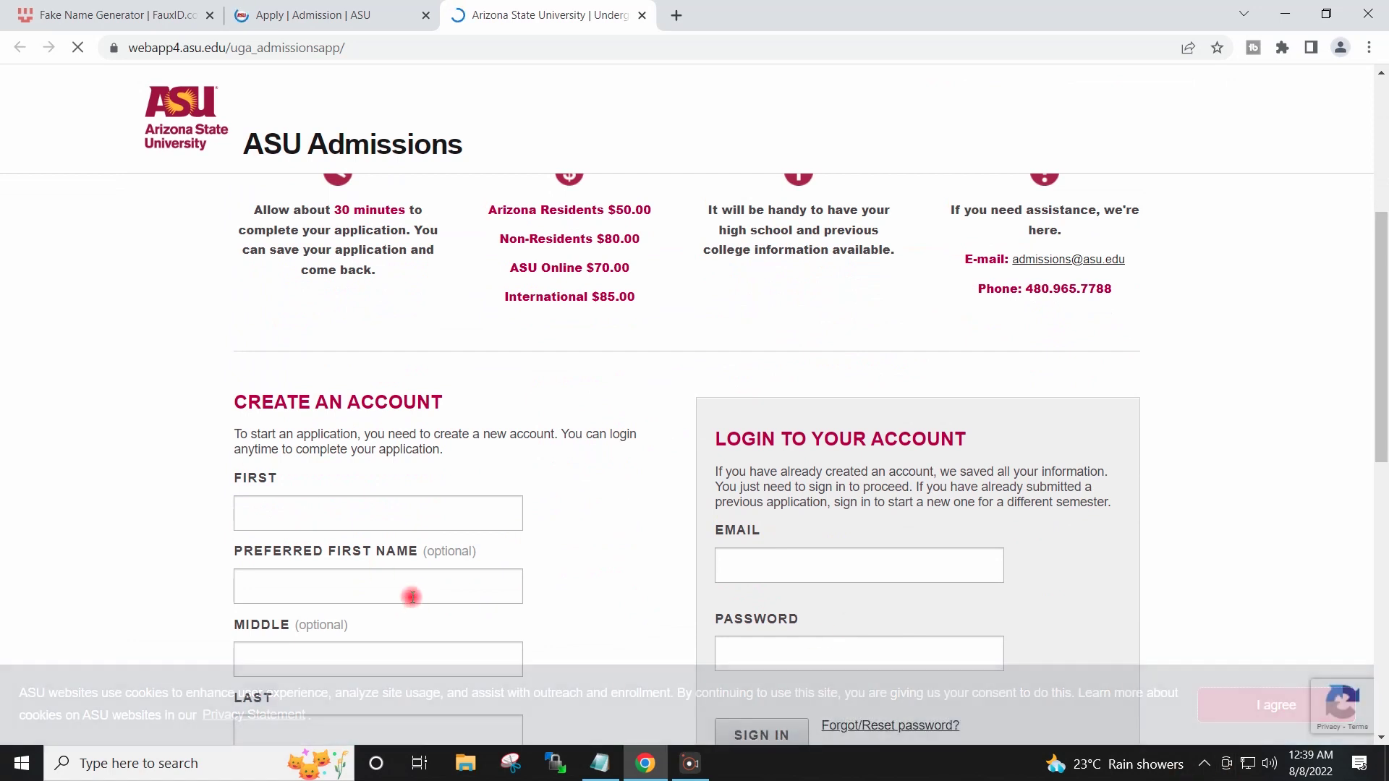
pyautogui.click(323, 515)
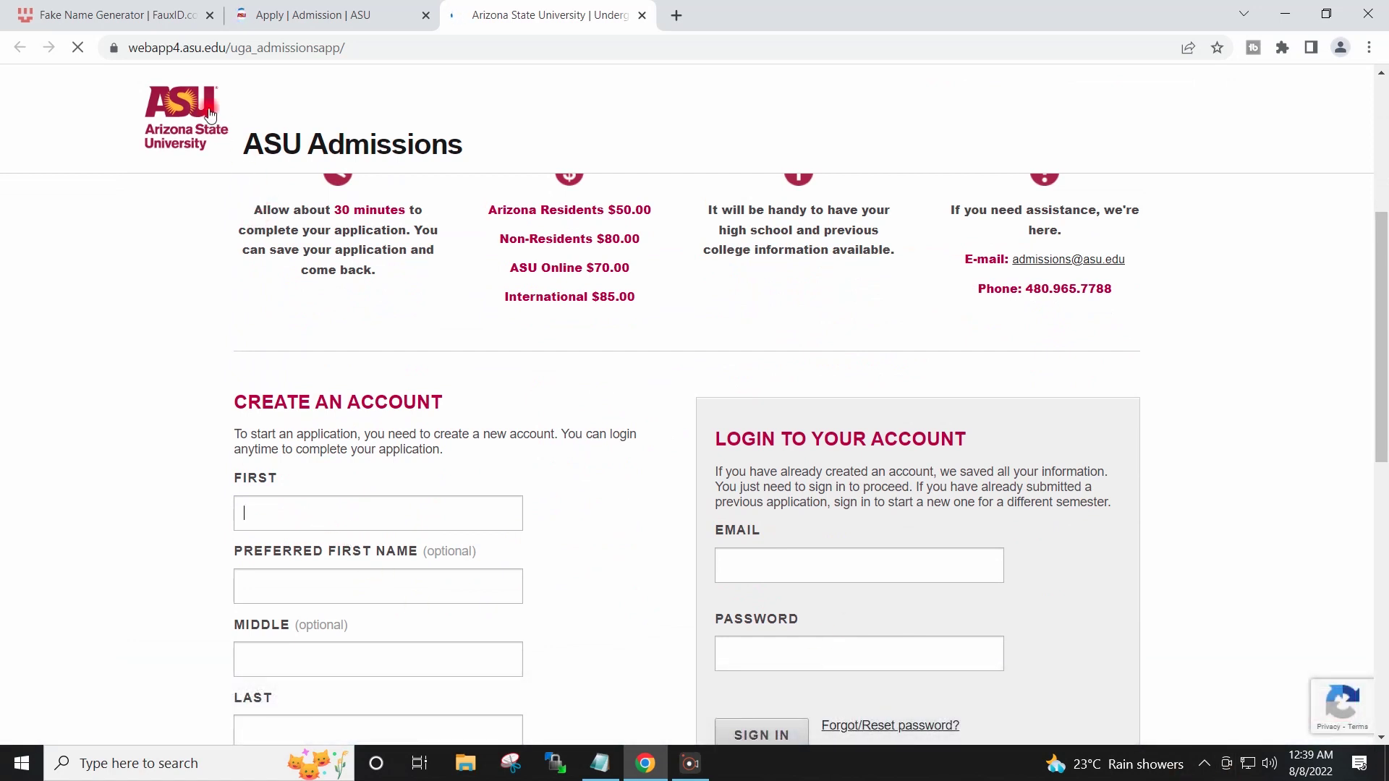
pyautogui.click(125, 16)
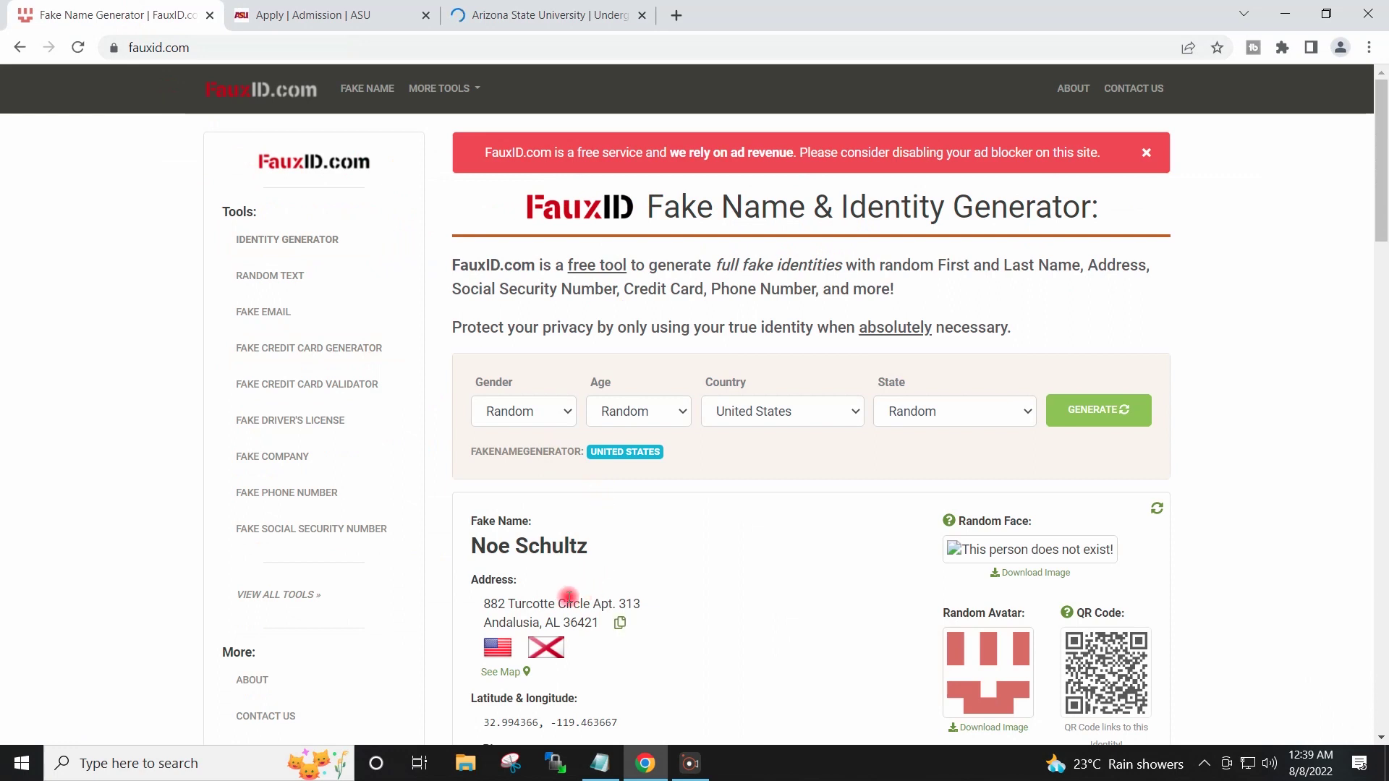
pyautogui.doubleClick(510, 546)
pyautogui.hotkey('ctrl', 'c')
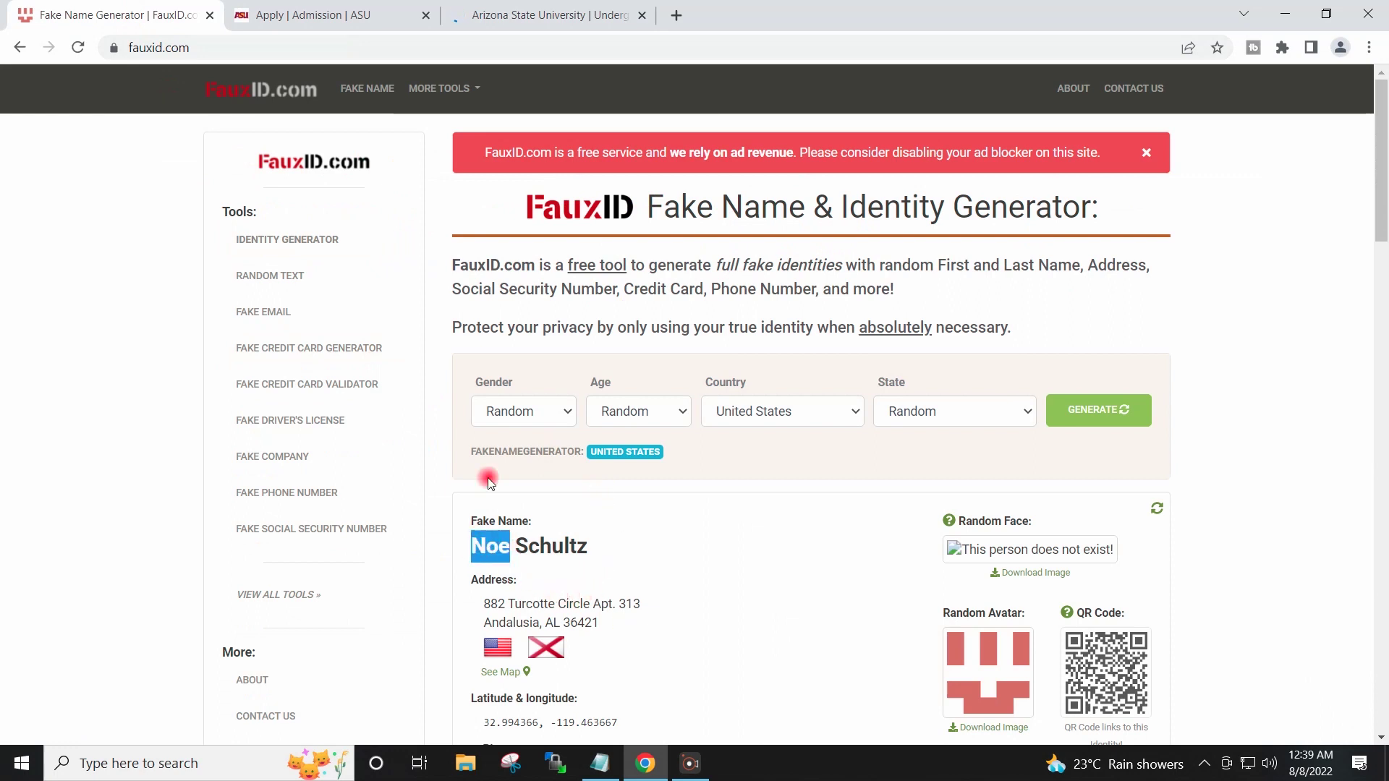
pyautogui.click(535, 15)
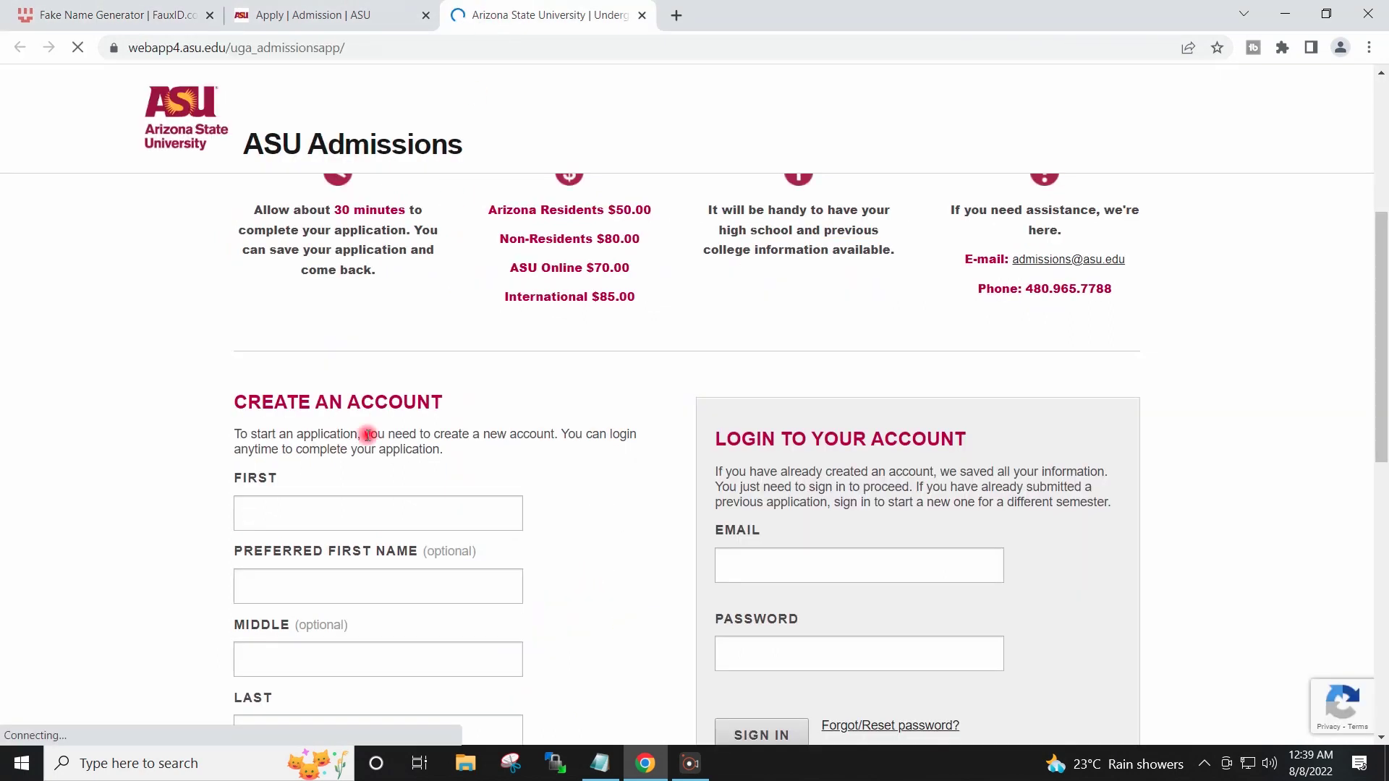
pyautogui.click(365, 512)
pyautogui.hotkey('ctrl', 'v')
# - Copy the generated surname from FauxID into the LAST name field
pyautogui.click(134, 16)
pyautogui.moveTo(598, 546); pyautogui.dragTo(512, 548)
pyautogui.hotkey('ctrl', 'c')
pyautogui.click(537, 22)
pyautogui.scroll(-5, 484, 300)
pyautogui.click(348, 366)
pyautogui.hotkey('ctrl', 'v')
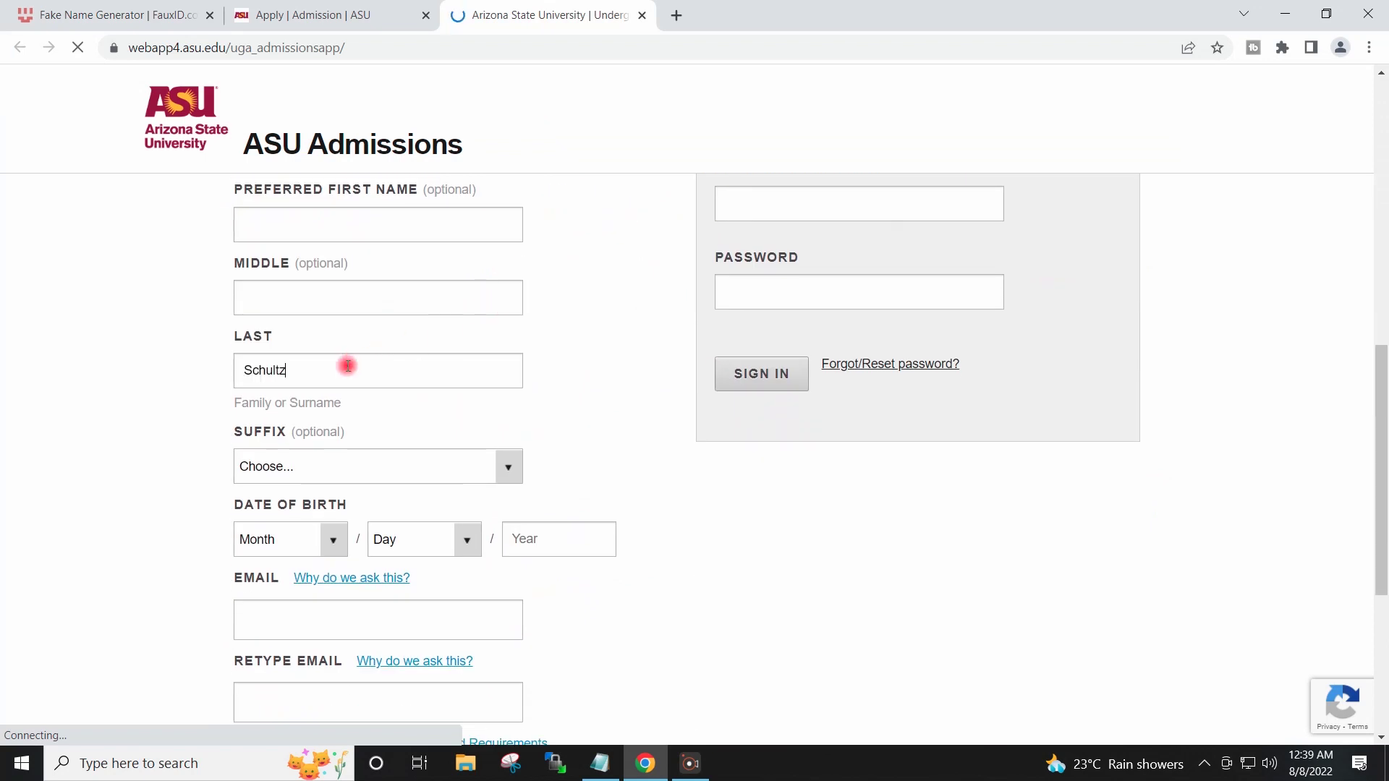
# - Copy the full generated name from FauxID into the Notepad note
pyautogui.click(145, 22)
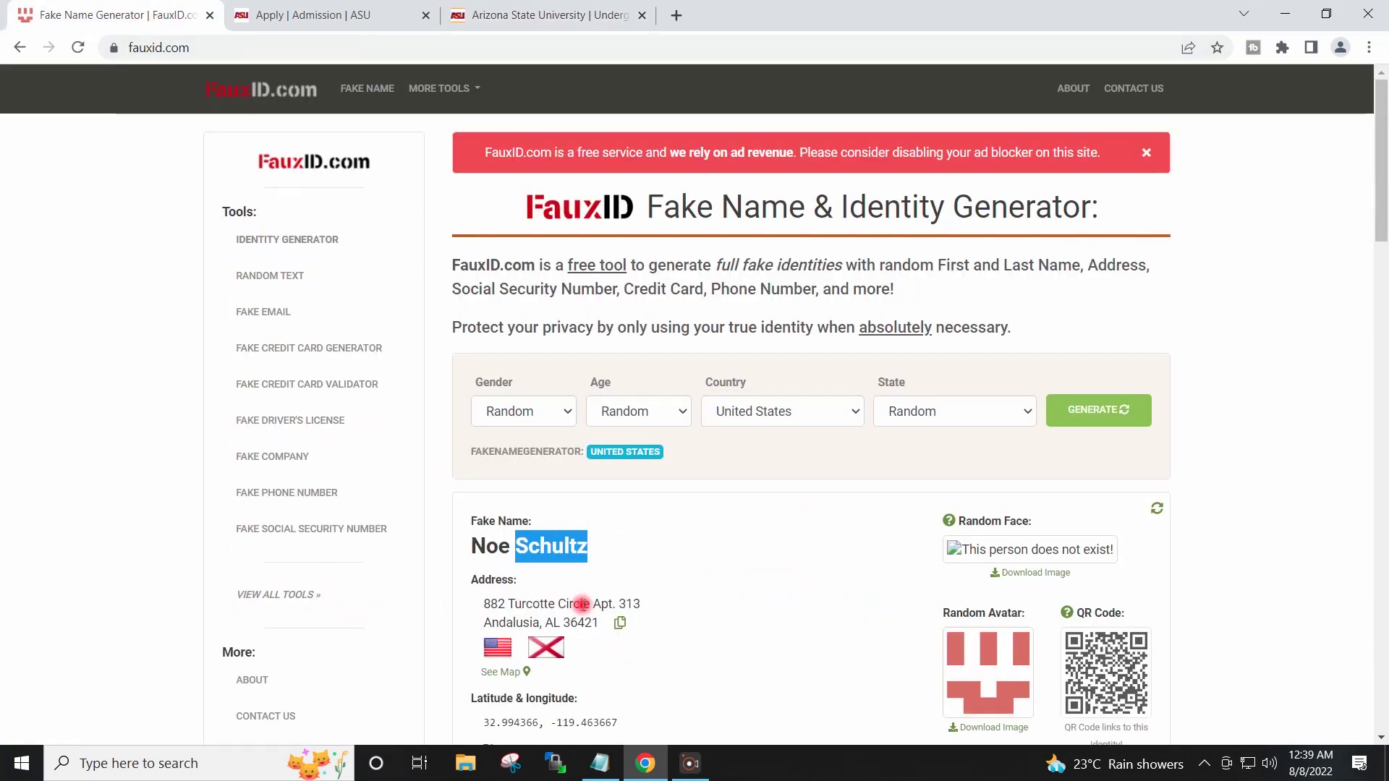
pyautogui.click(646, 545)
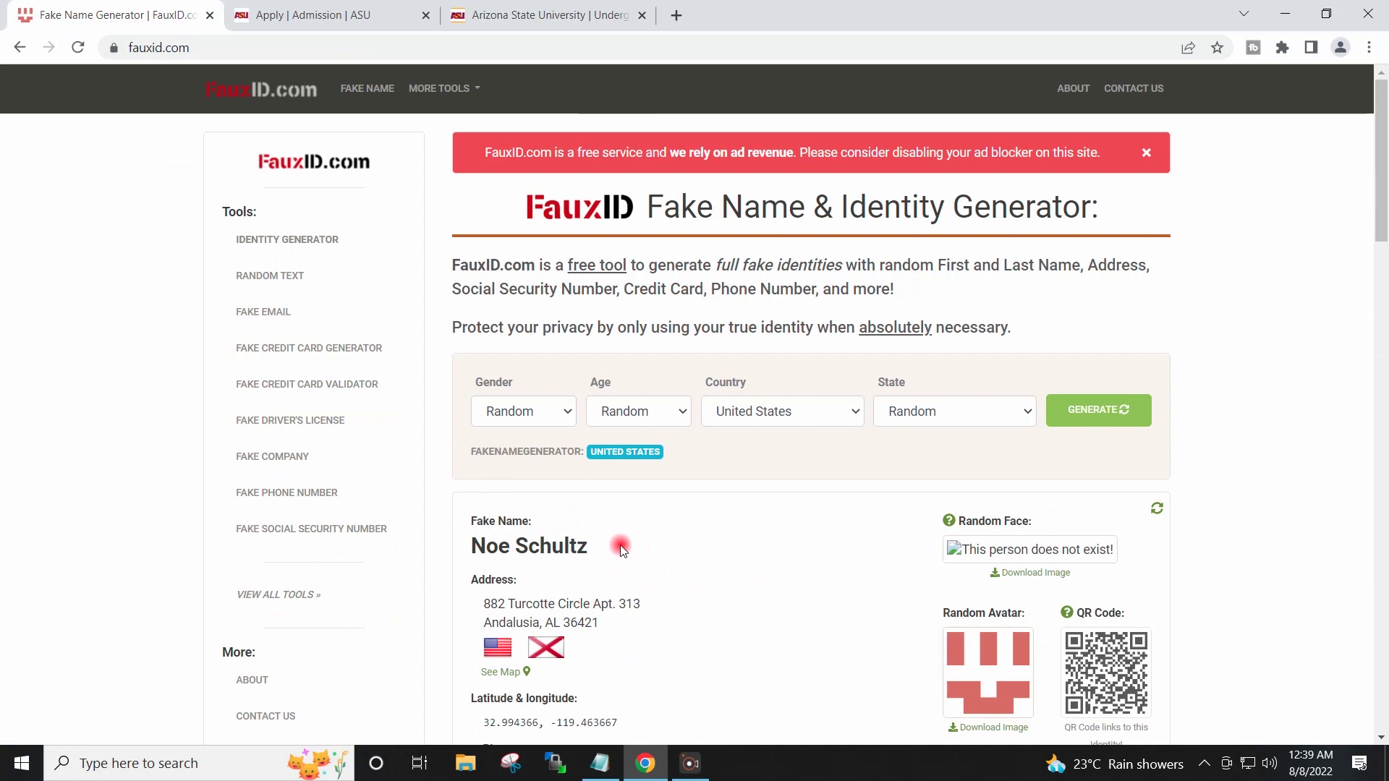
pyautogui.click(617, 547)
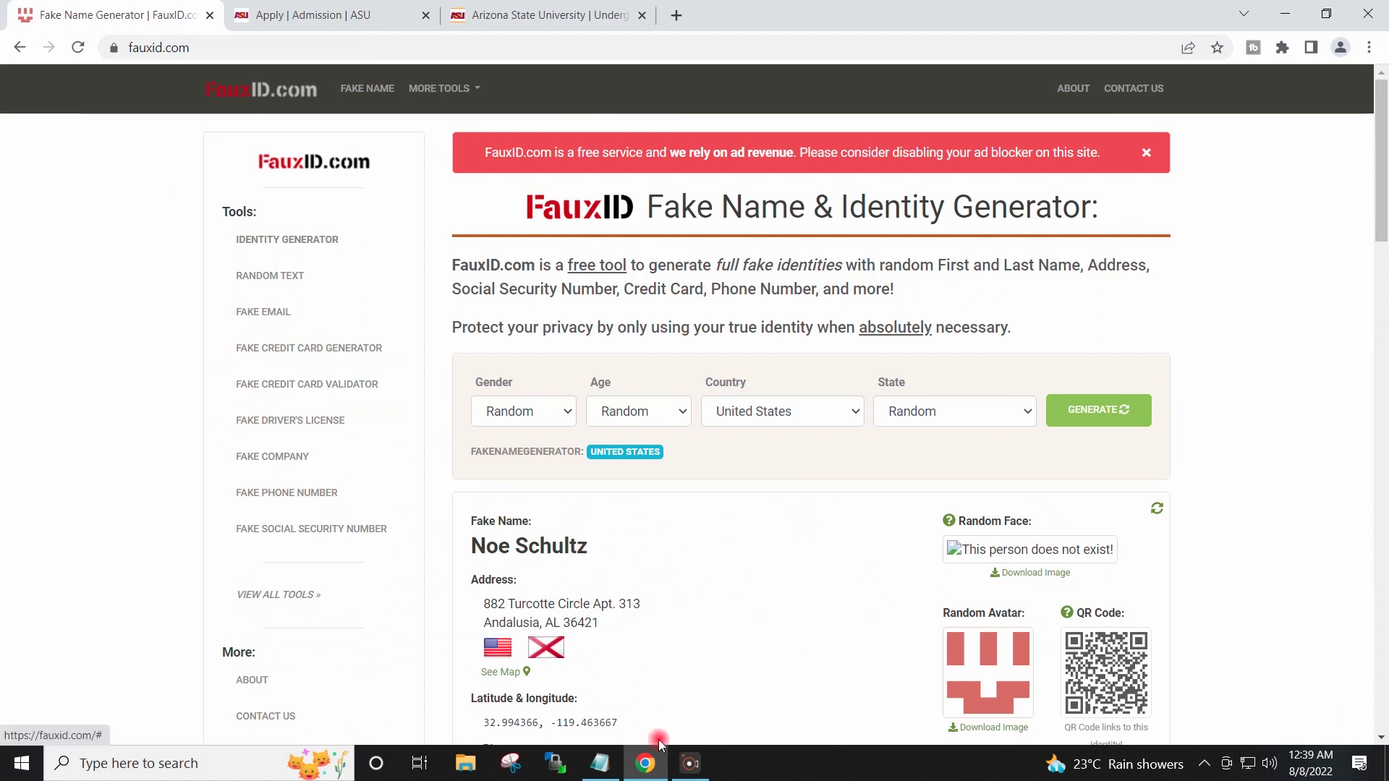
pyautogui.click(599, 763)
pyautogui.hotkey('ctrl', 'v')
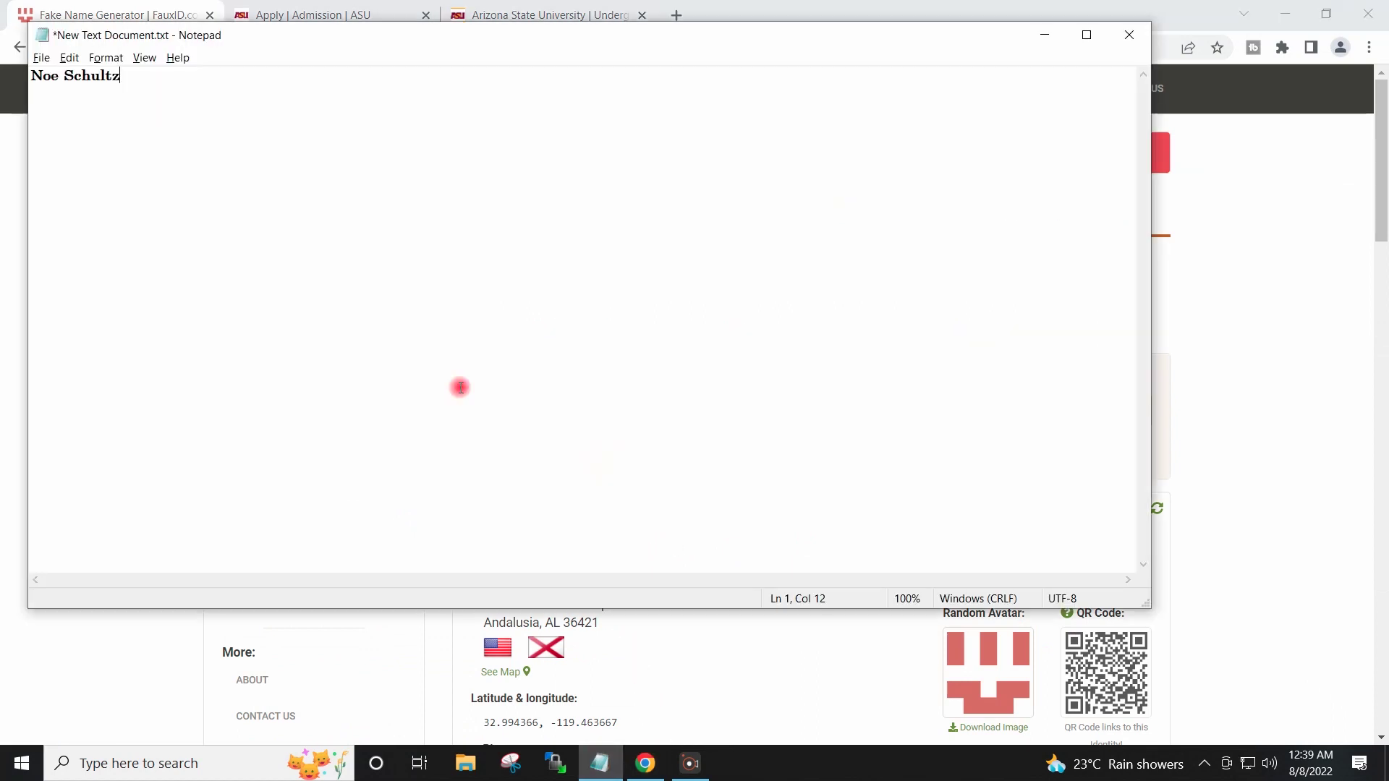
pyautogui.click(1044, 34)
# - Set the date of birth to February 5, 1999
pyautogui.click(527, 16)
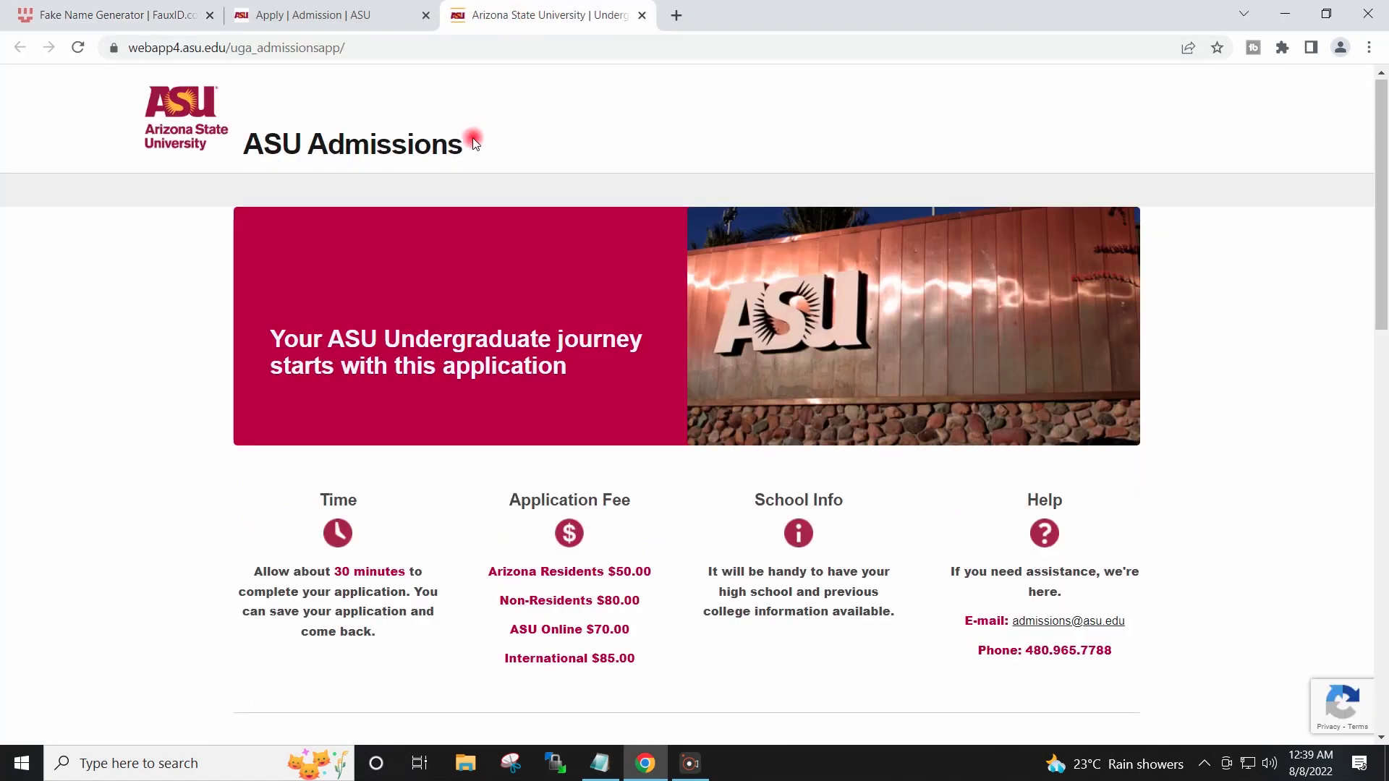
pyautogui.scroll(-6, 413, 145)
pyautogui.scroll(-2, 416, 154)
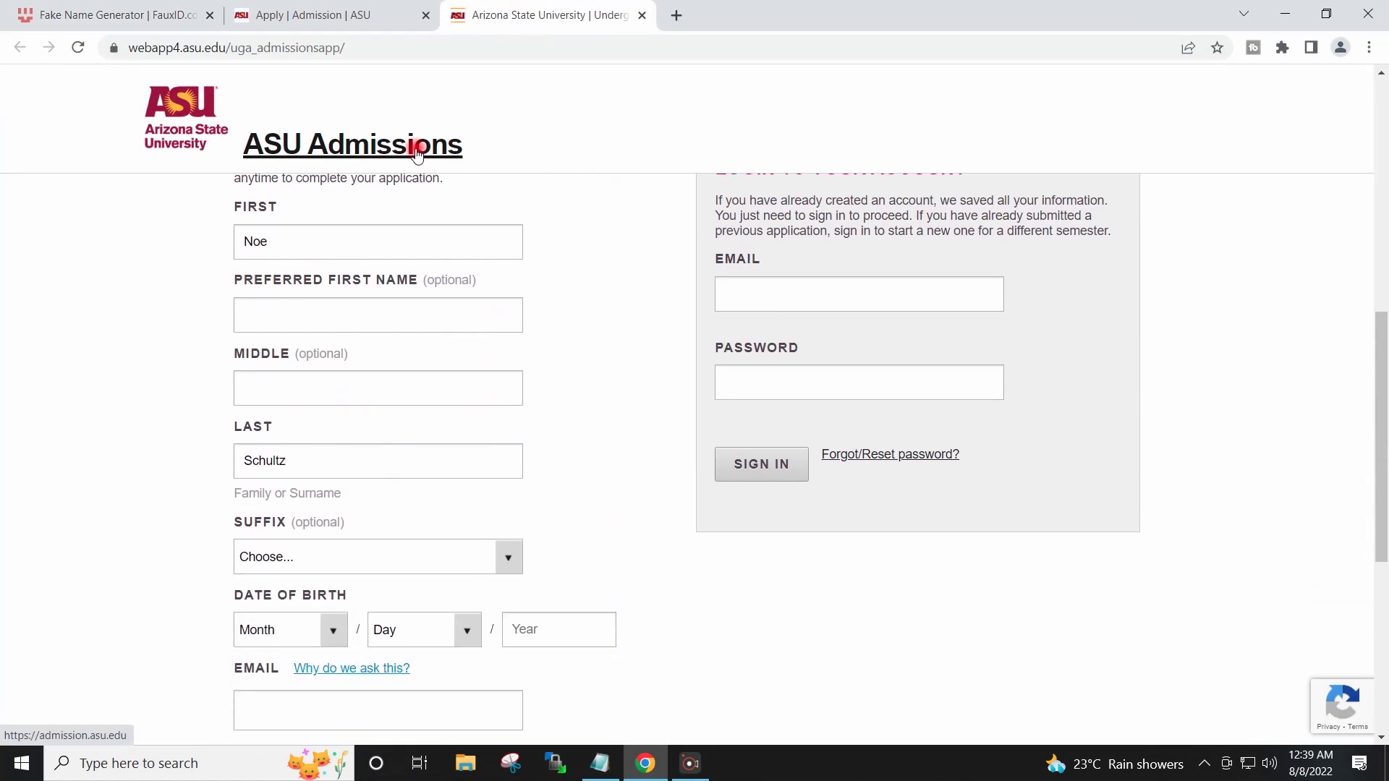
pyautogui.scroll(-1, 417, 153)
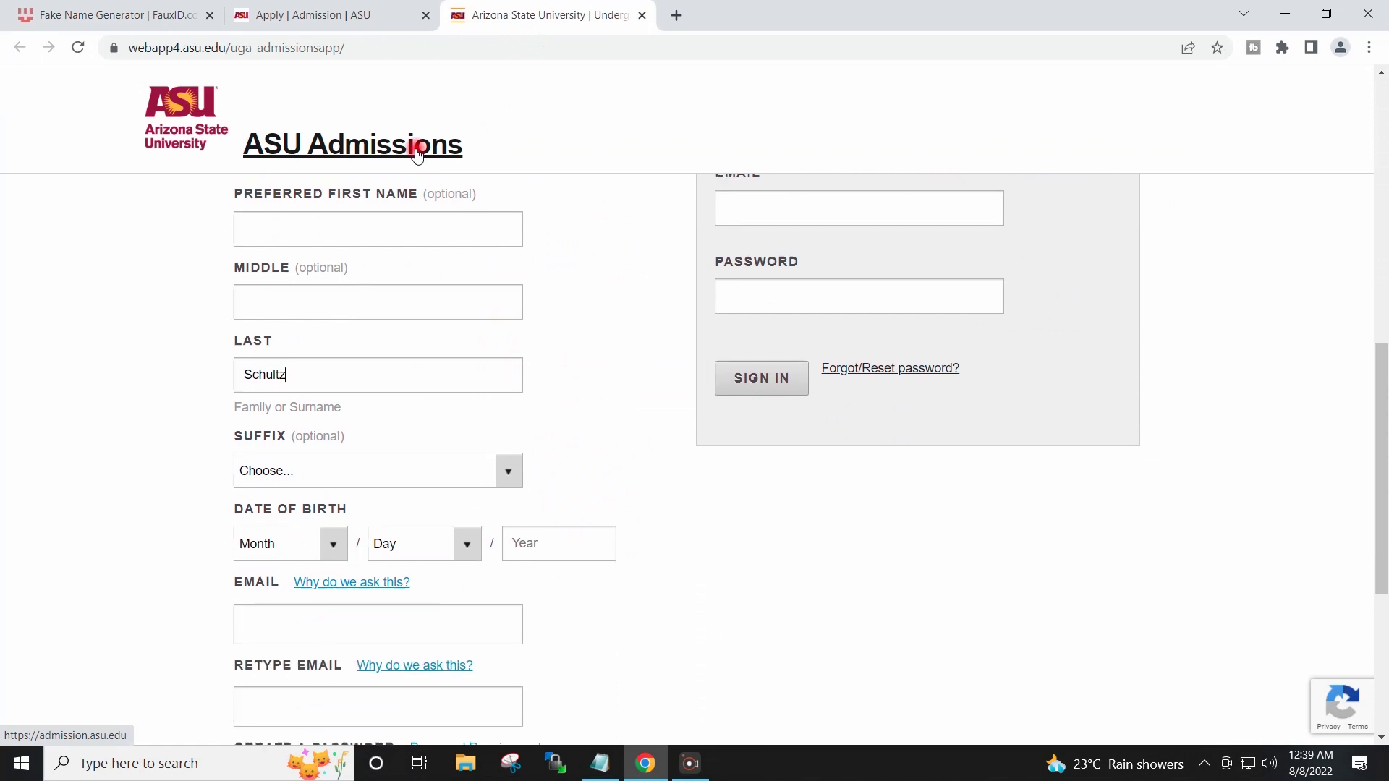
pyautogui.scroll(-1, 416, 153)
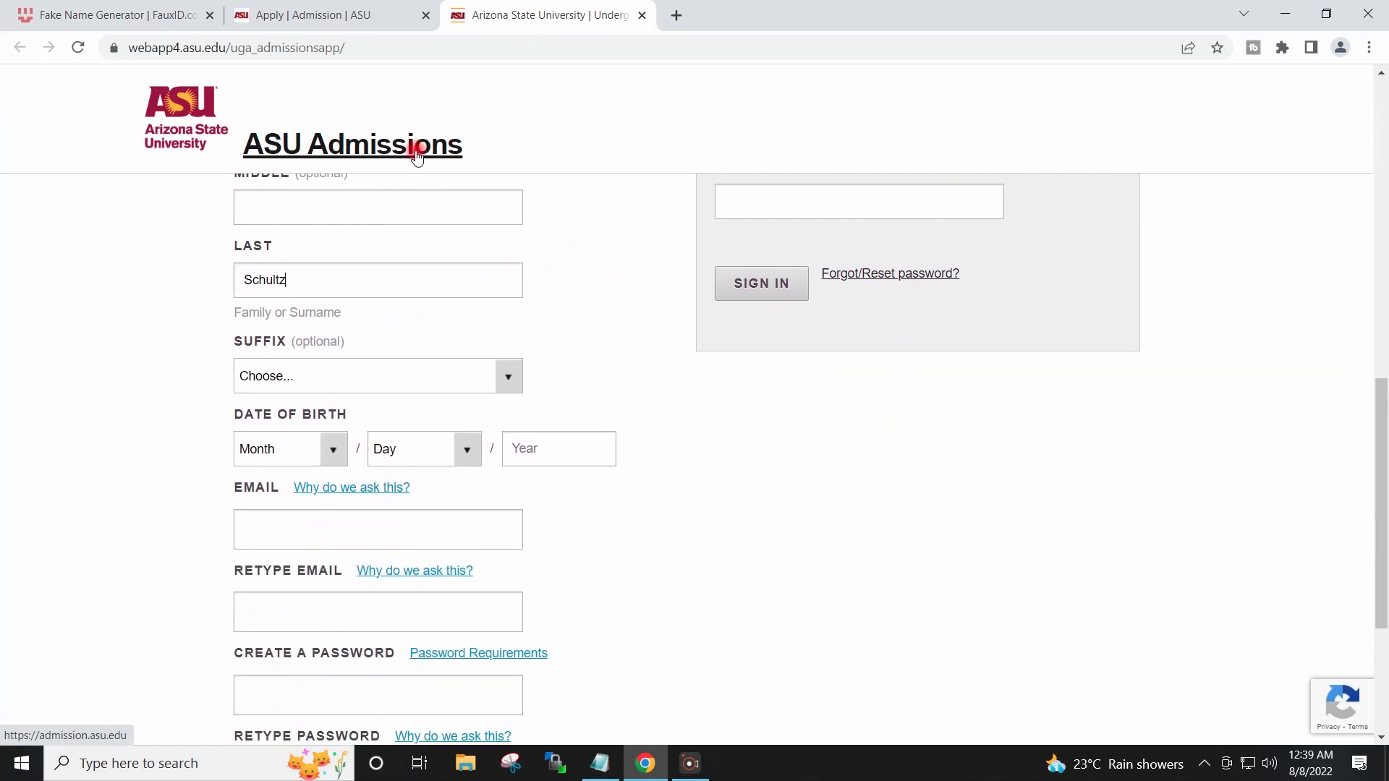
pyautogui.click(326, 447)
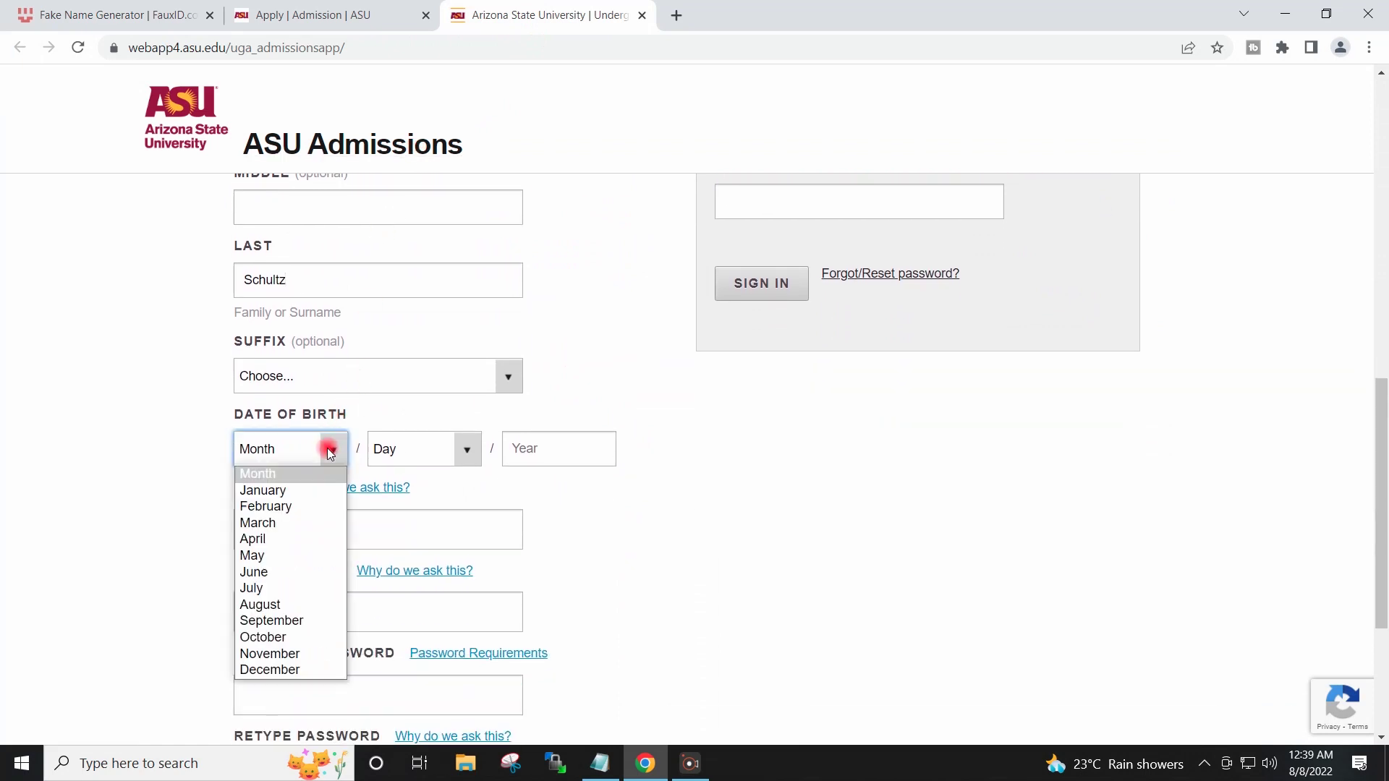
pyautogui.click(322, 507)
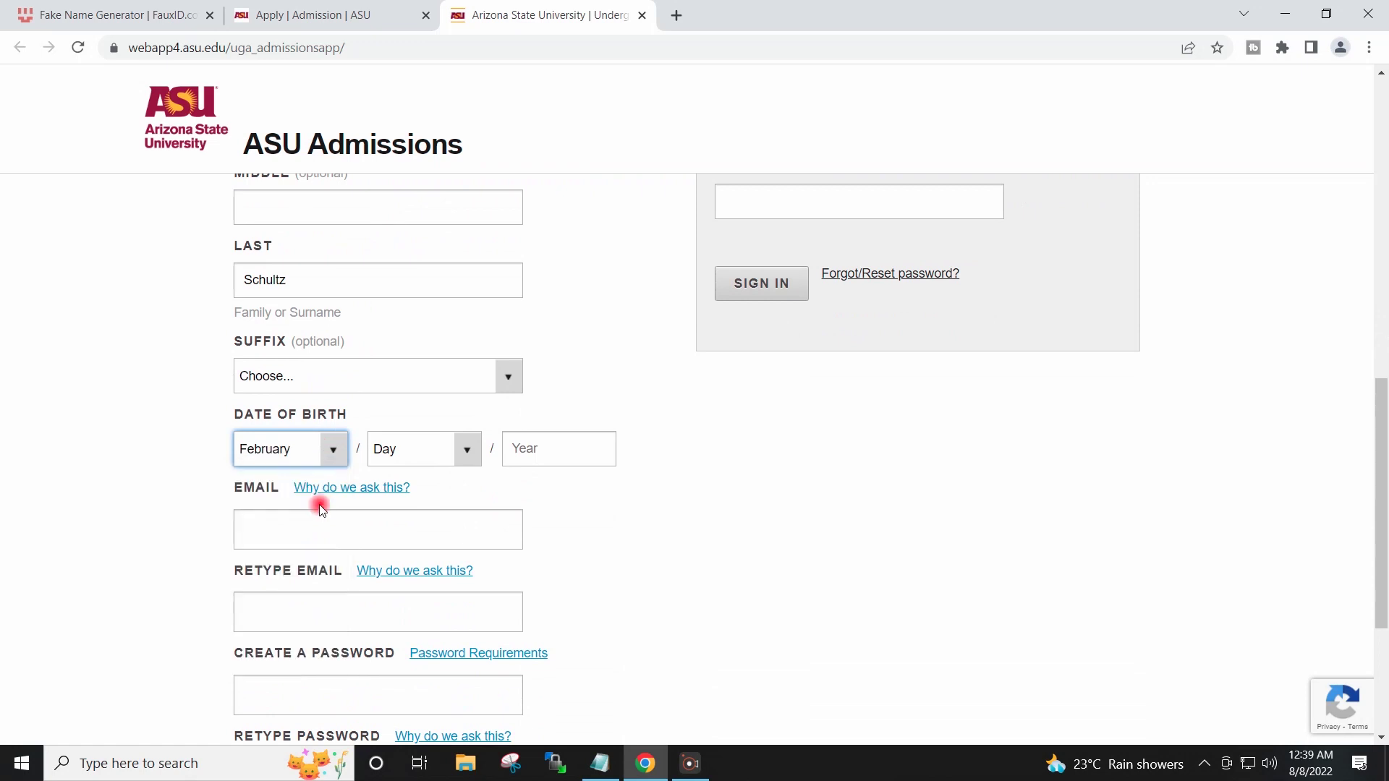
pyautogui.click(466, 449)
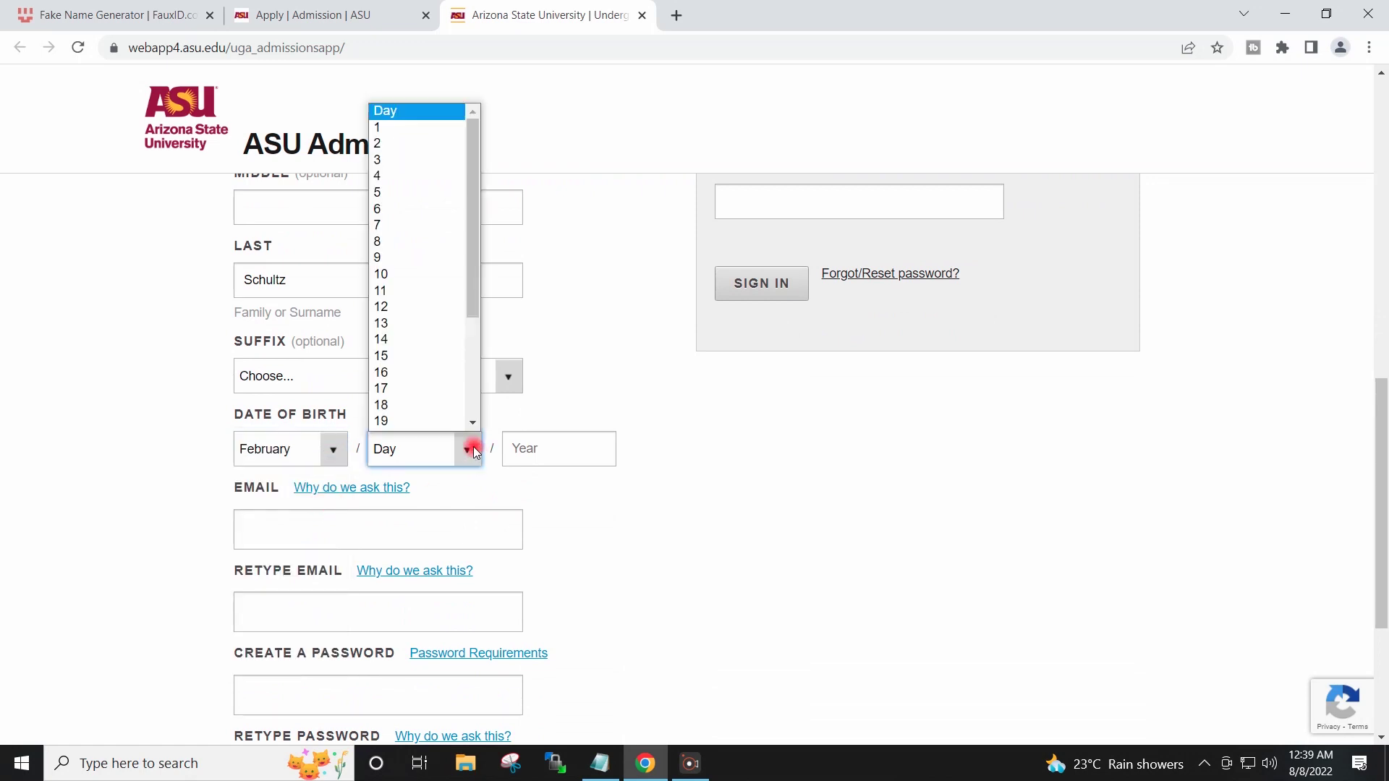
pyautogui.click(424, 192)
pyautogui.click(557, 433)
pyautogui.write('1')
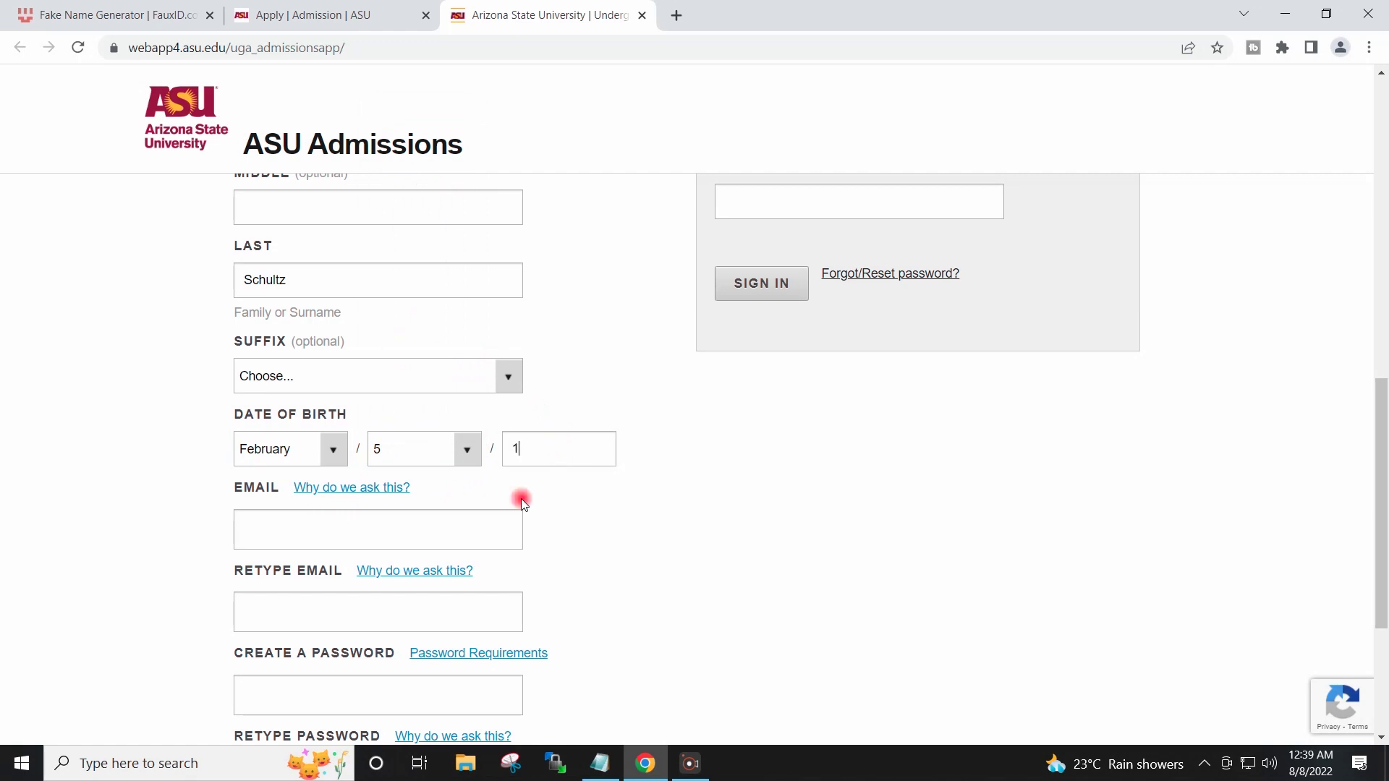
pyautogui.write('999')
# - Add 5Feb1999 on a new line in the notes file, save it, and return to Chrome
pyautogui.click(600, 763)
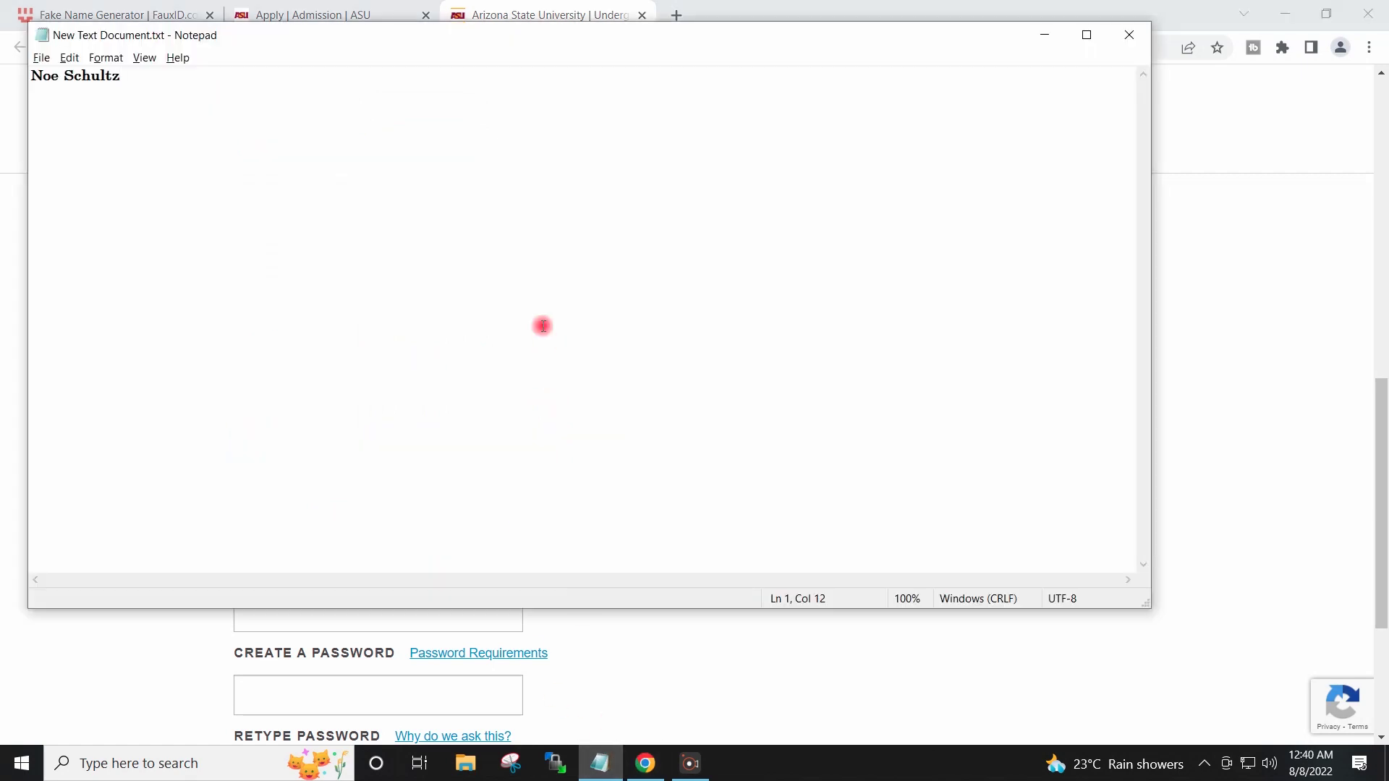
pyautogui.press('Return')
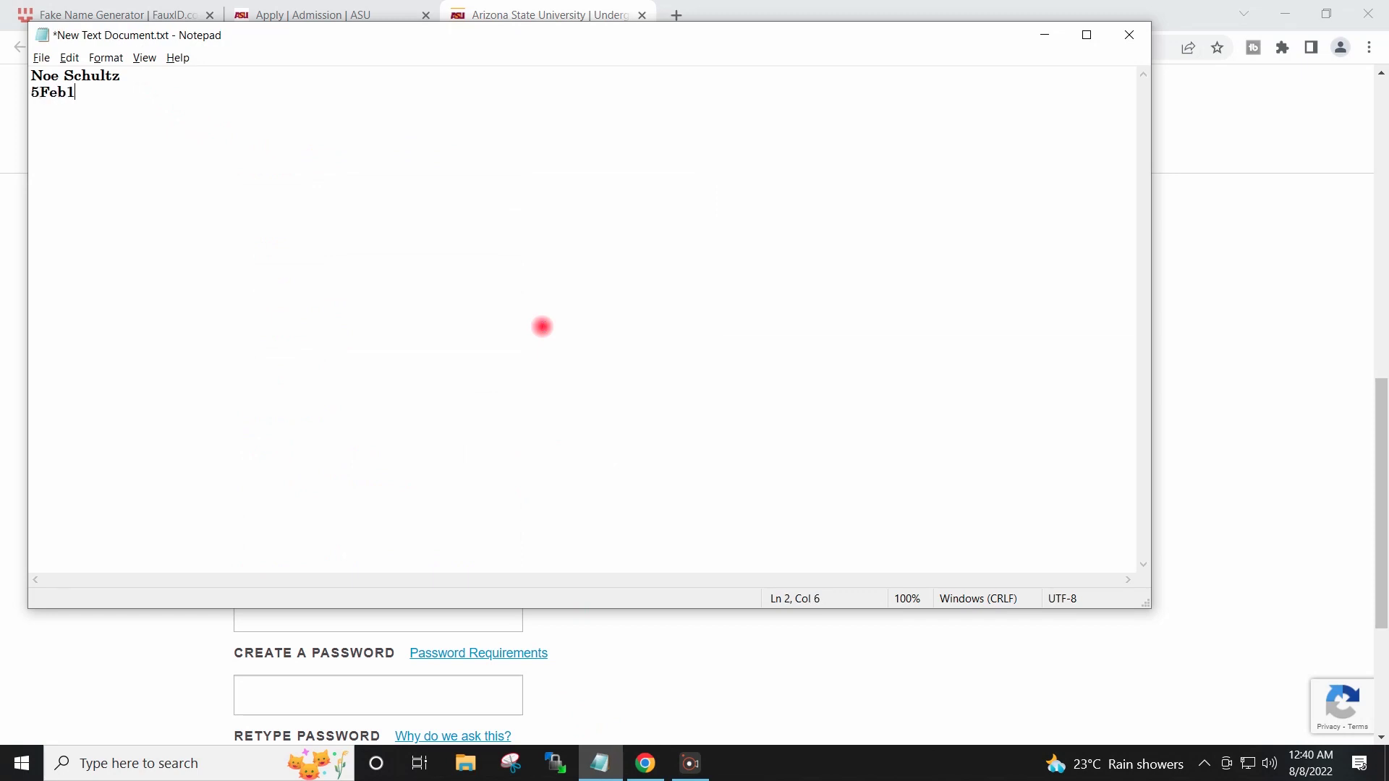
pyautogui.hotkey('ctrl', 's')
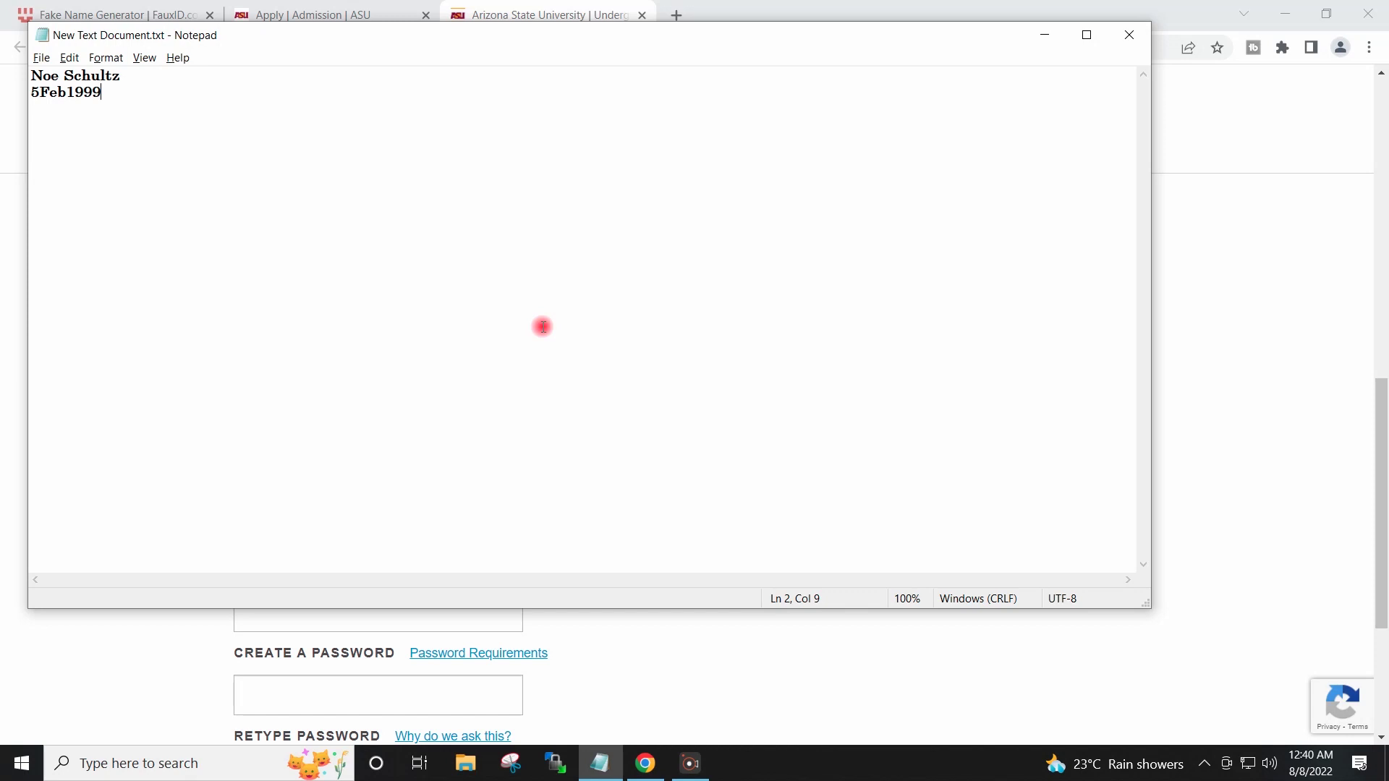
pyautogui.hotkey('alt', 'Tab')
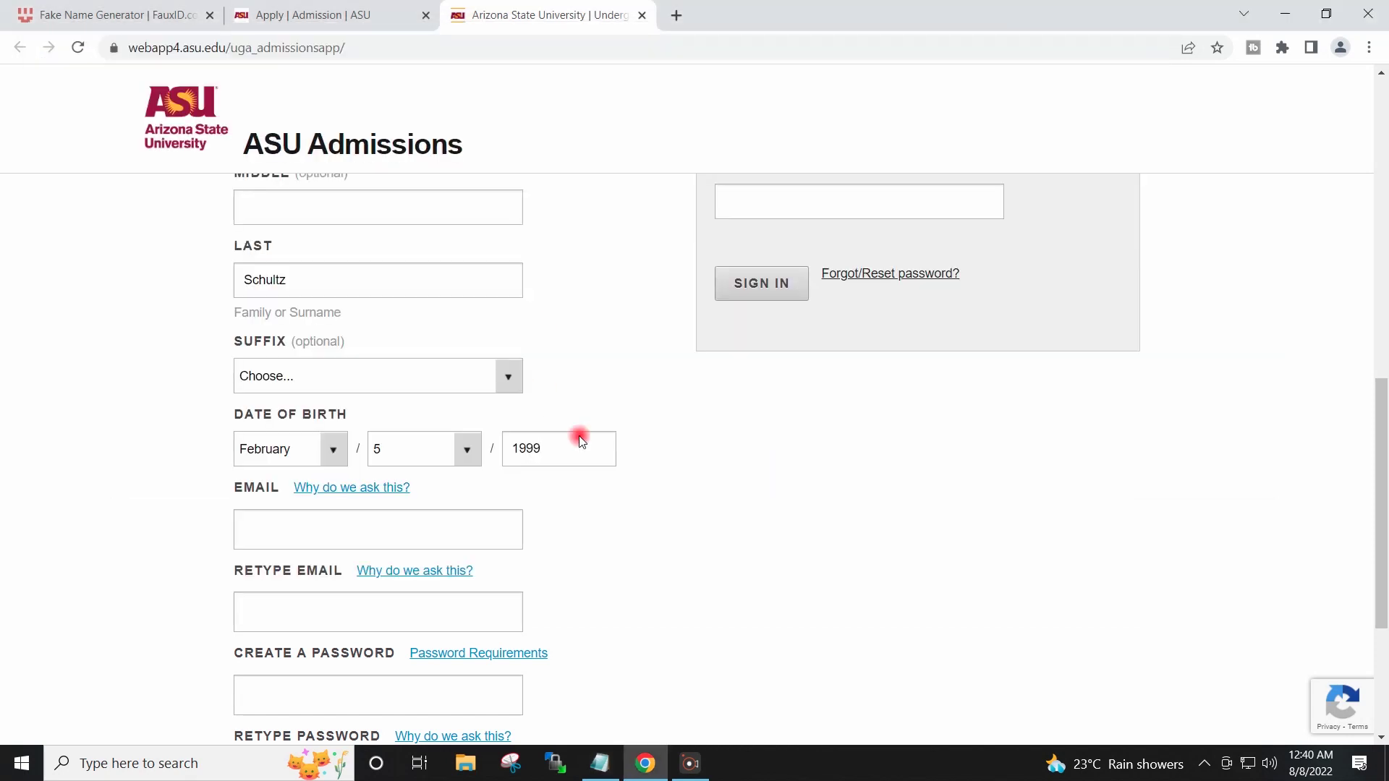
# - Enter the Yahoo e-mail address in Email and paste the same address into Retype Email
pyautogui.click(429, 525)
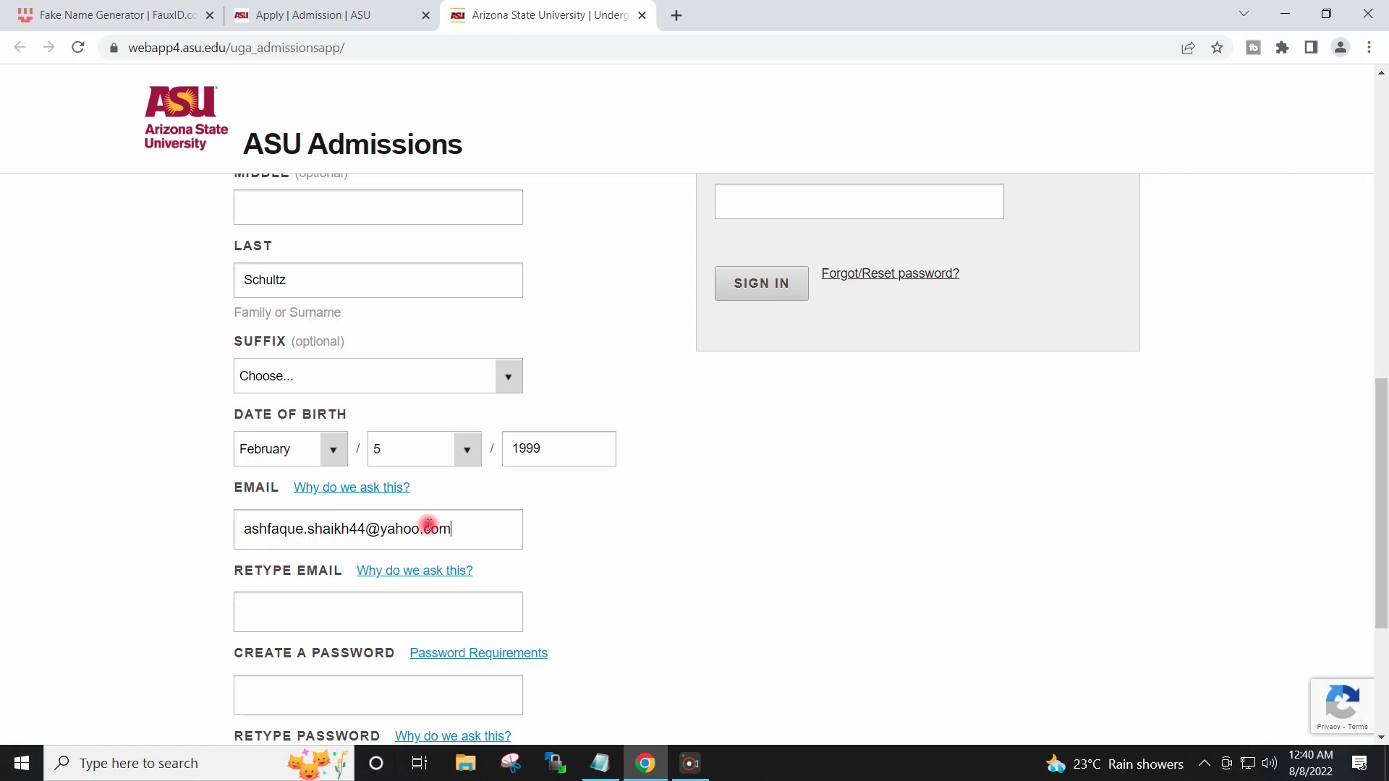
pyautogui.moveTo(481, 531); pyautogui.dragTo(248, 515)
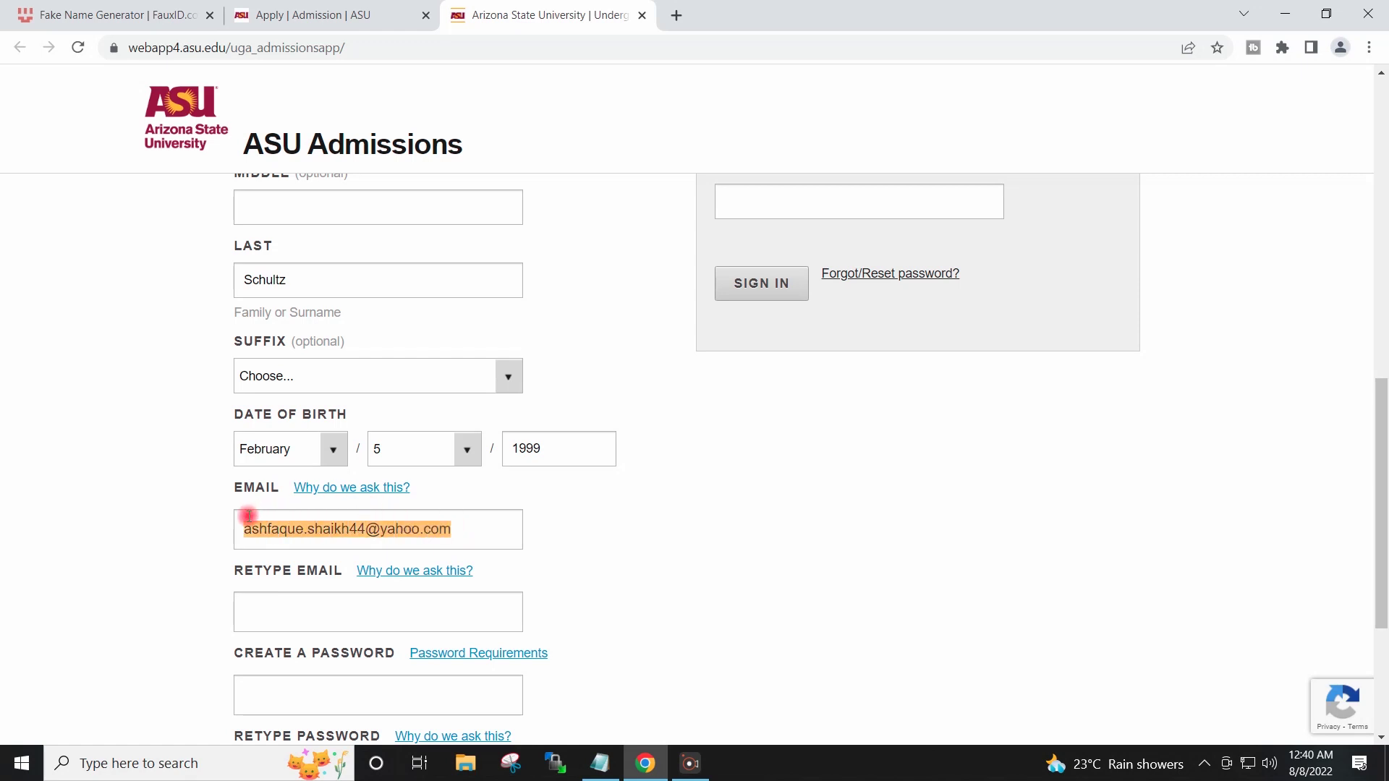
pyautogui.click(311, 626)
pyautogui.hotkey('ctrl', 'v')
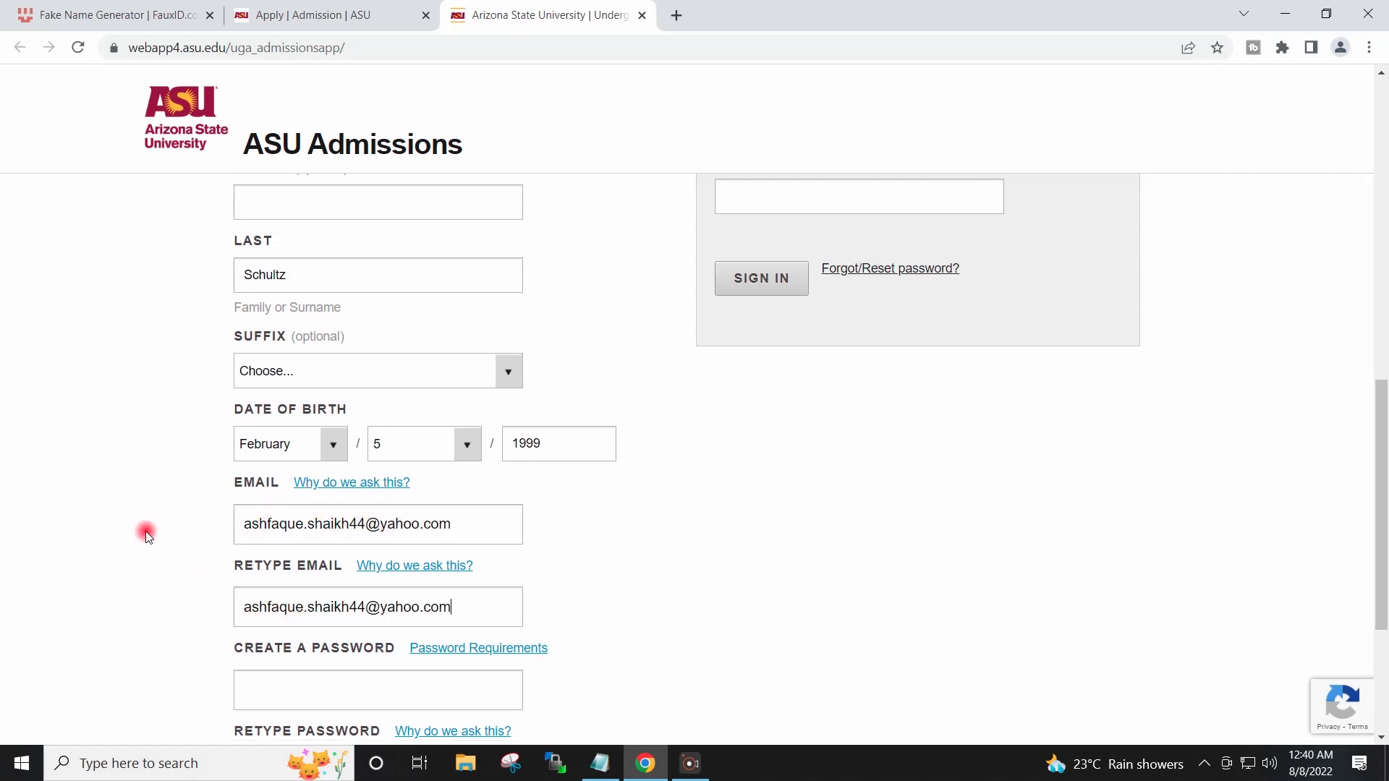
pyautogui.scroll(-2, 210, 521)
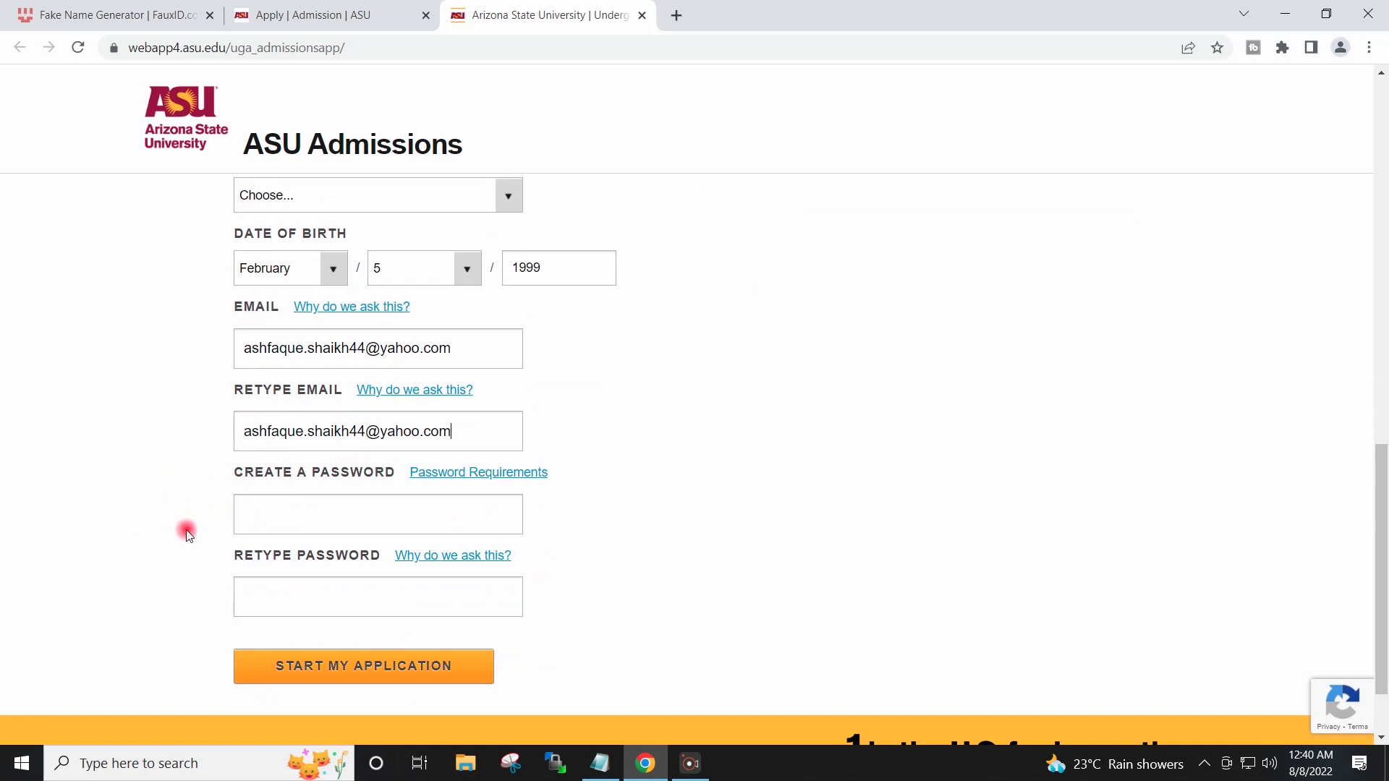
# - Display and review the password requirements, then enter the new password
pyautogui.click(459, 472)
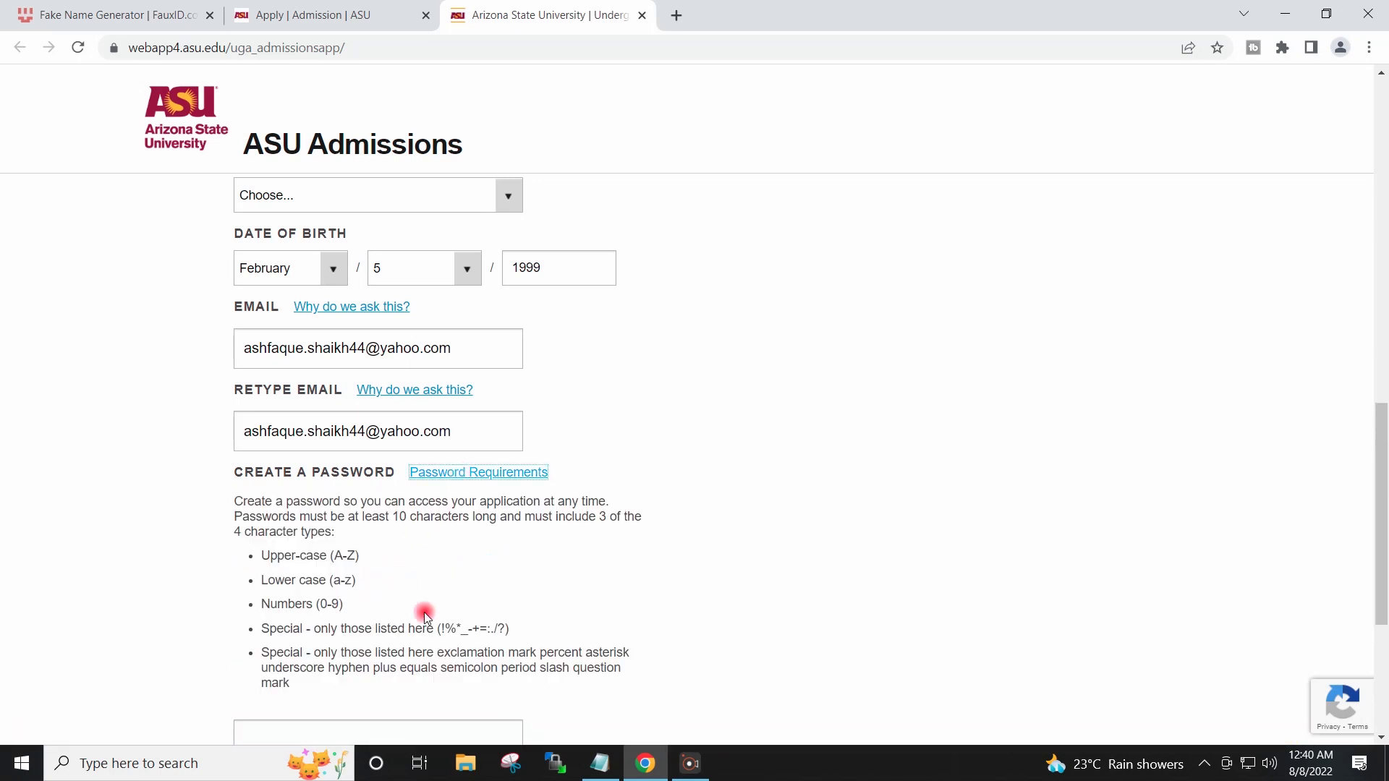
pyautogui.scroll(-1, 424, 611)
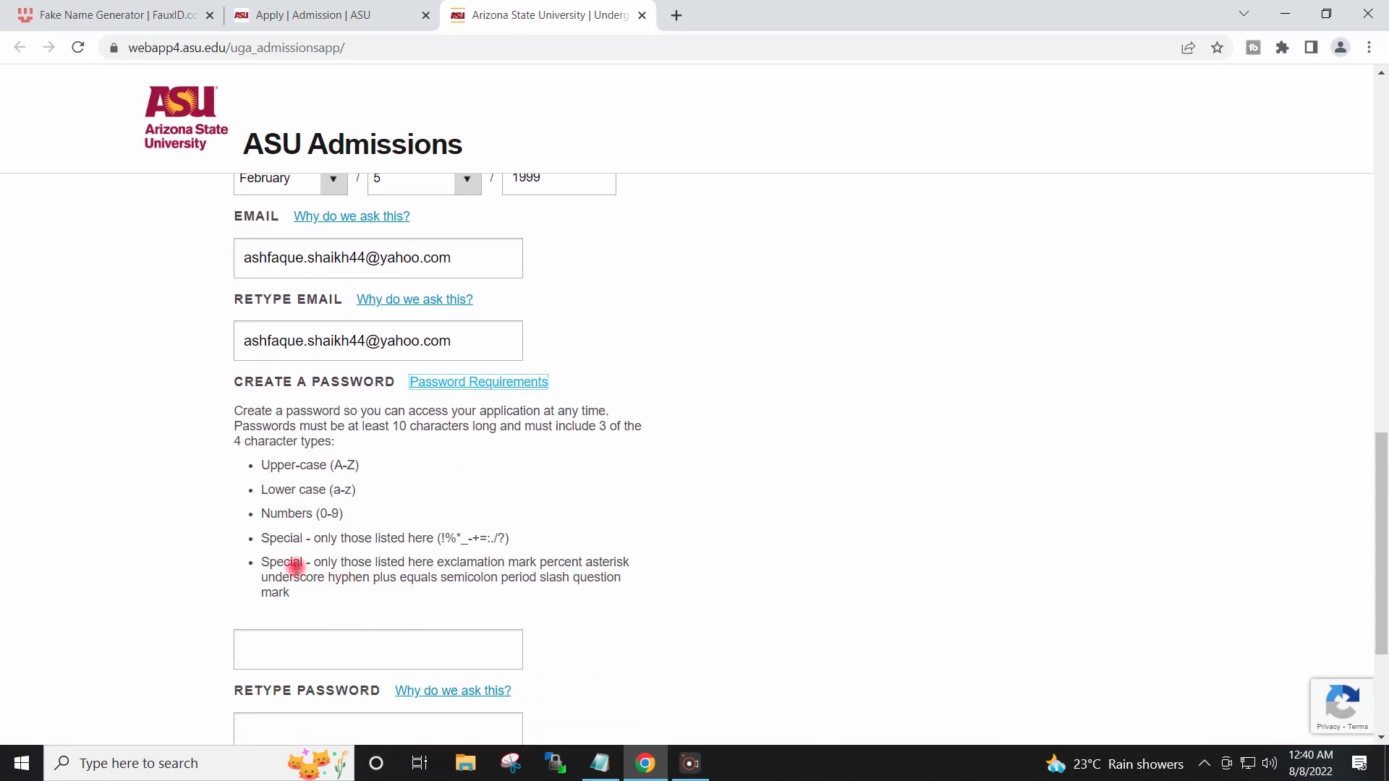
pyautogui.scroll(-1, 298, 566)
pyautogui.moveTo(535, 448); pyautogui.dragTo(225, 385)
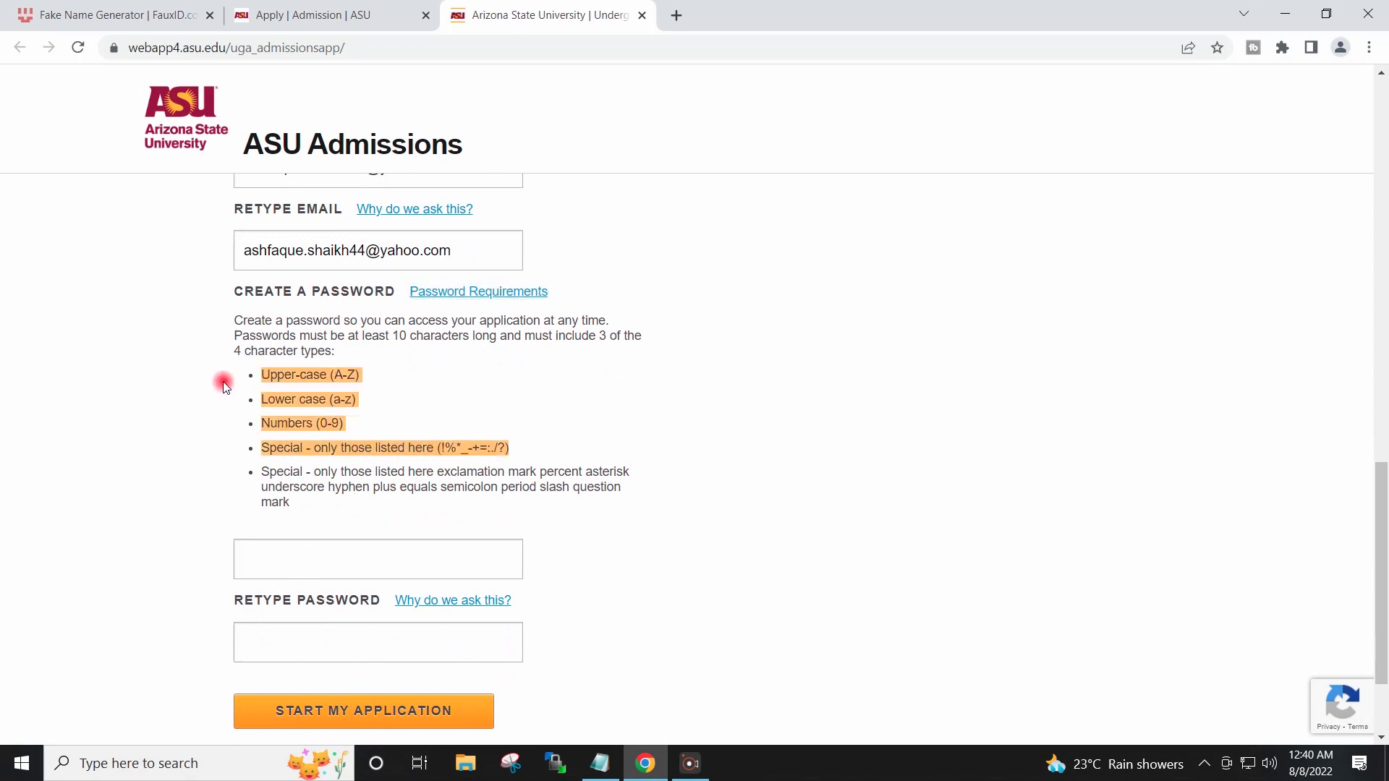
pyautogui.click(394, 375)
pyautogui.scroll(-2, 391, 391)
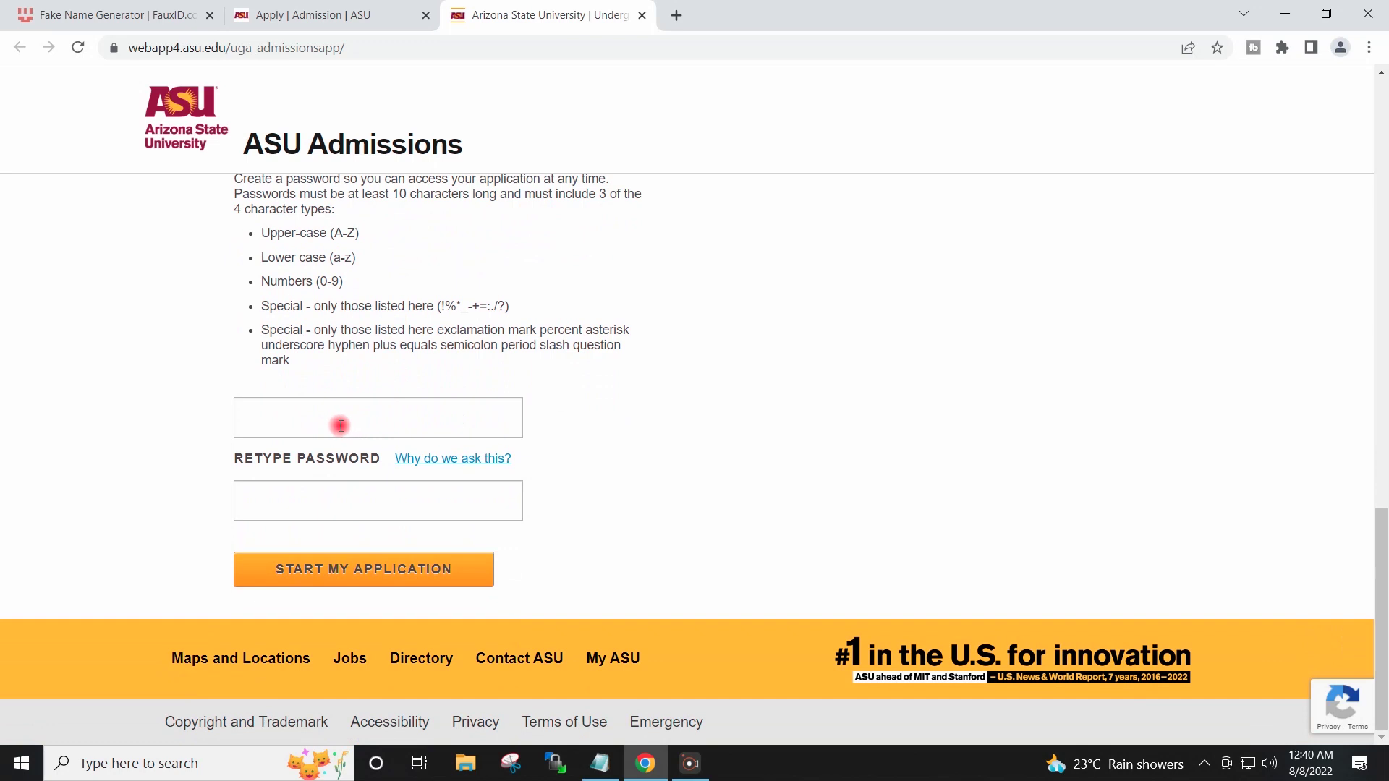
pyautogui.scroll(1, 336, 425)
pyautogui.scroll(-1, 340, 424)
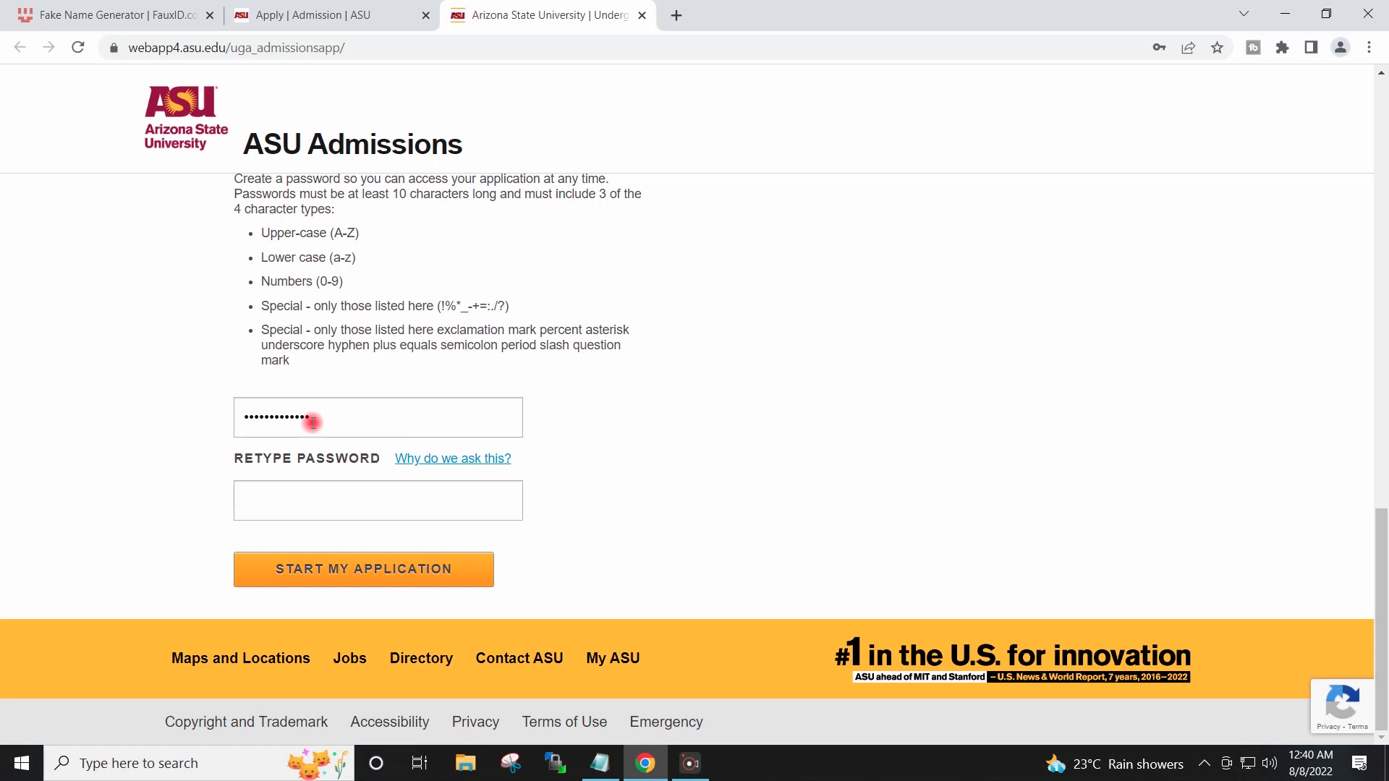
# - Retype the password to confirm it and submit with START MY APPLICATION
pyautogui.press('Tab')
pyautogui.click(325, 498)
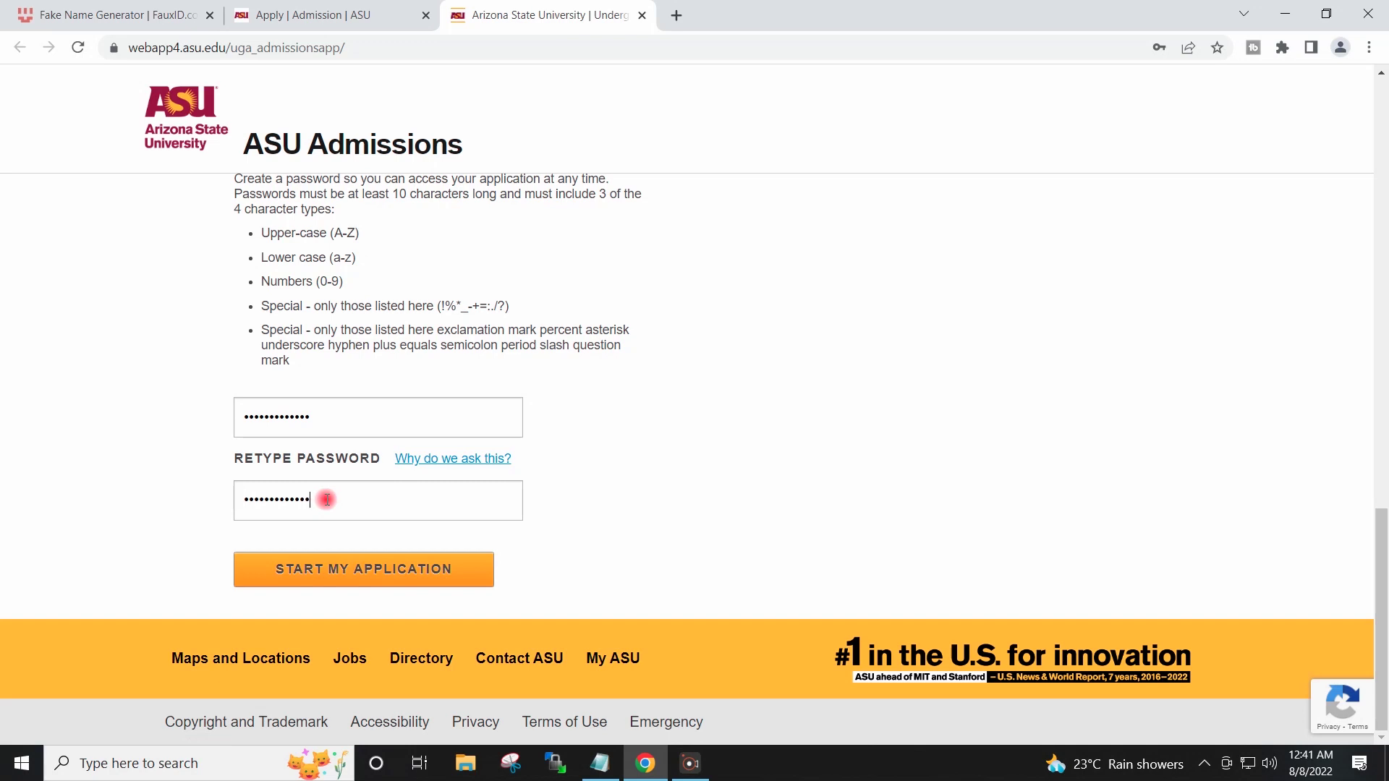
pyautogui.click(334, 579)
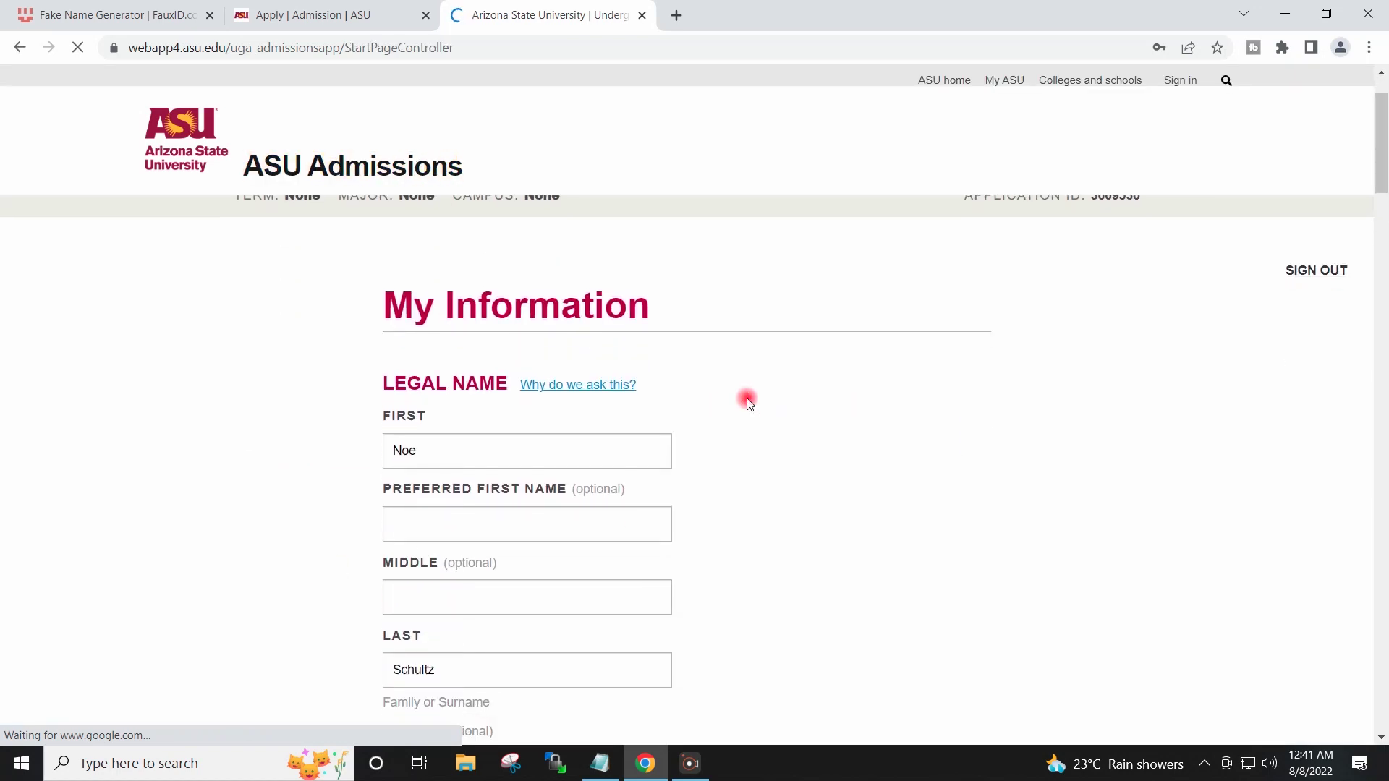
# - Mark pronouns as He/Him and gender as Male
pyautogui.scroll(-3, 749, 403)
pyautogui.scroll(-1, 748, 403)
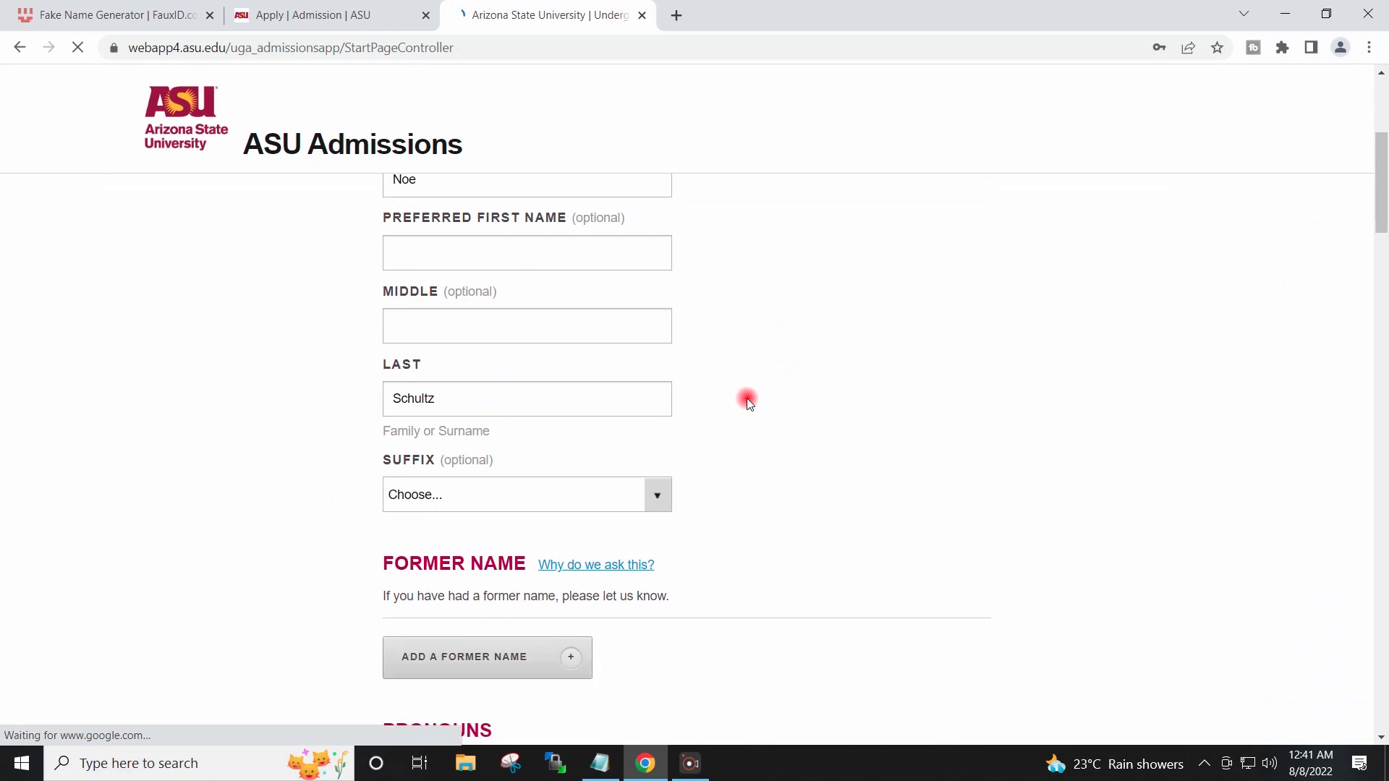
pyautogui.scroll(-1, 748, 403)
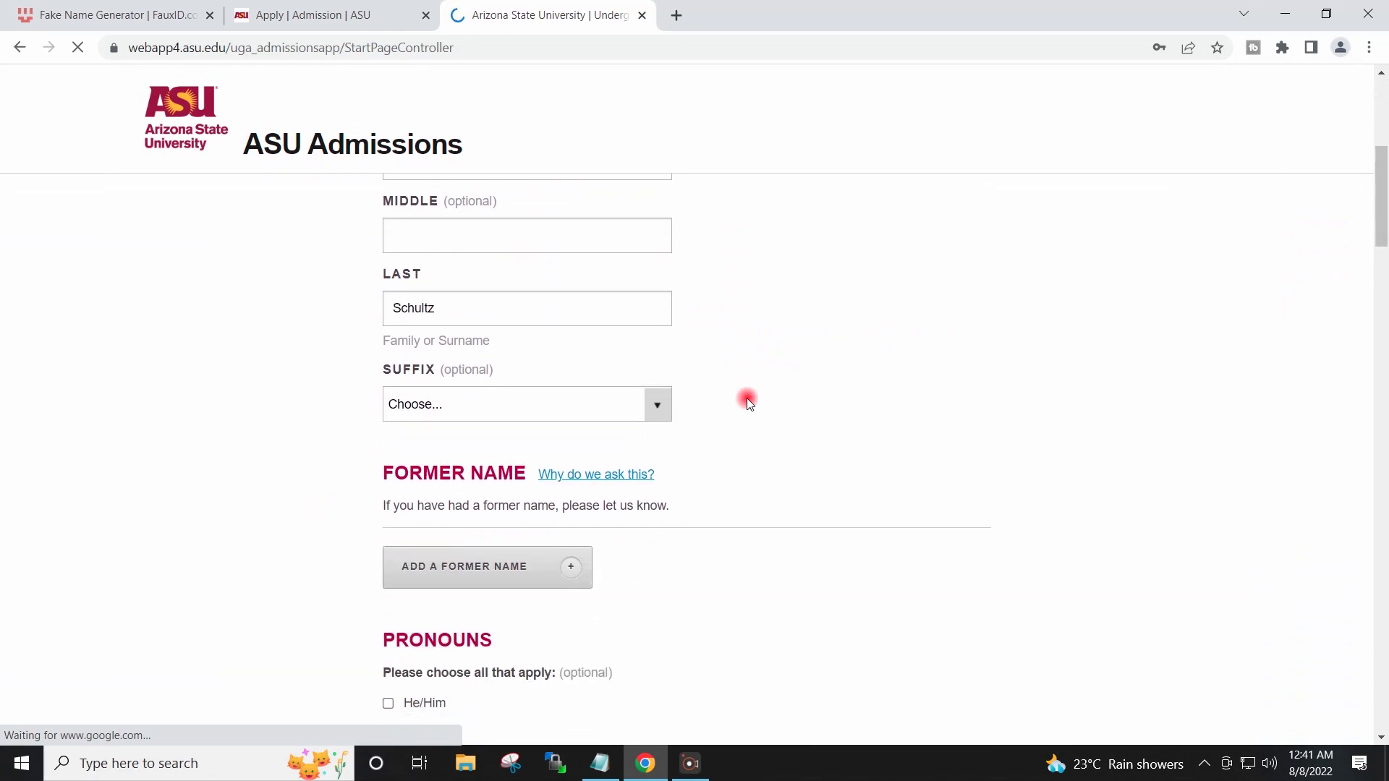
pyautogui.scroll(-2, 749, 403)
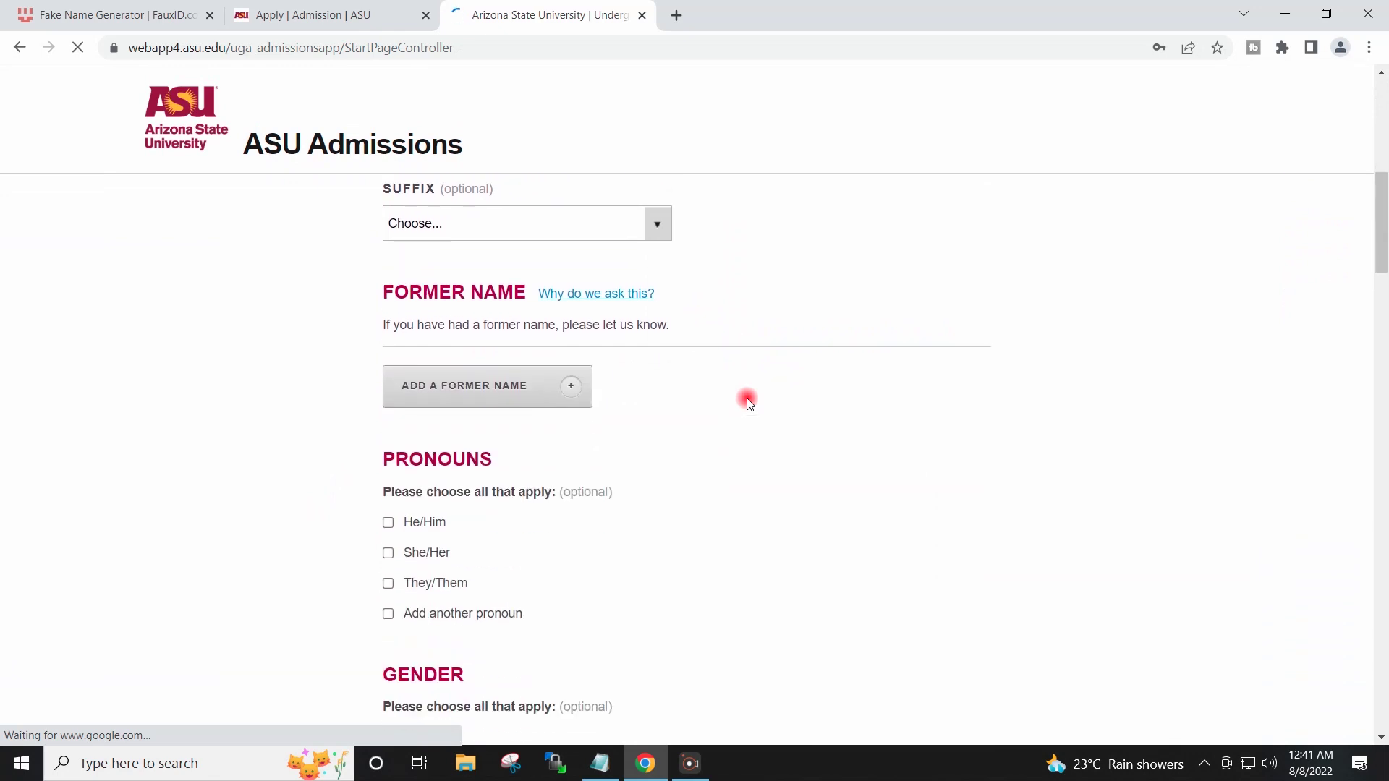
pyautogui.scroll(-1, 749, 403)
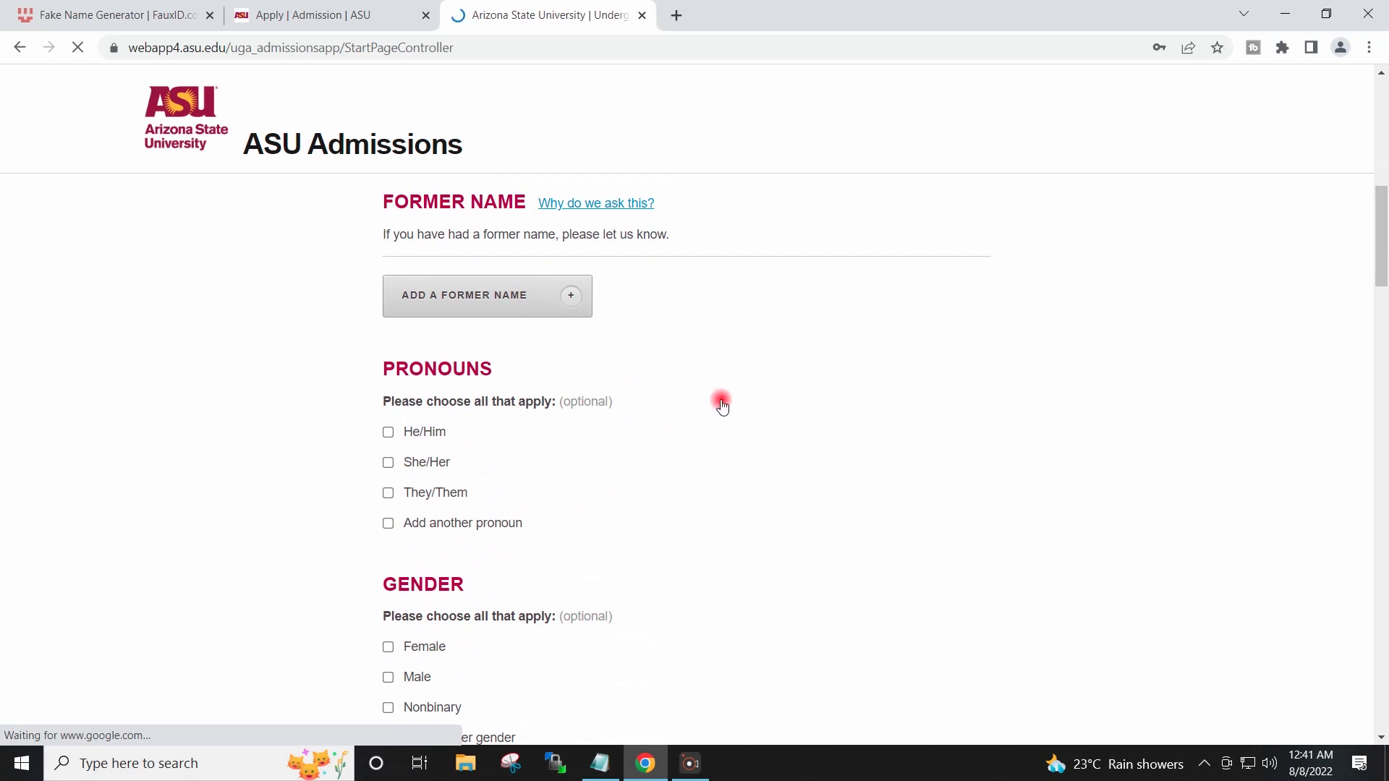
pyautogui.click(389, 431)
pyautogui.scroll(-2, 709, 431)
pyautogui.click(387, 497)
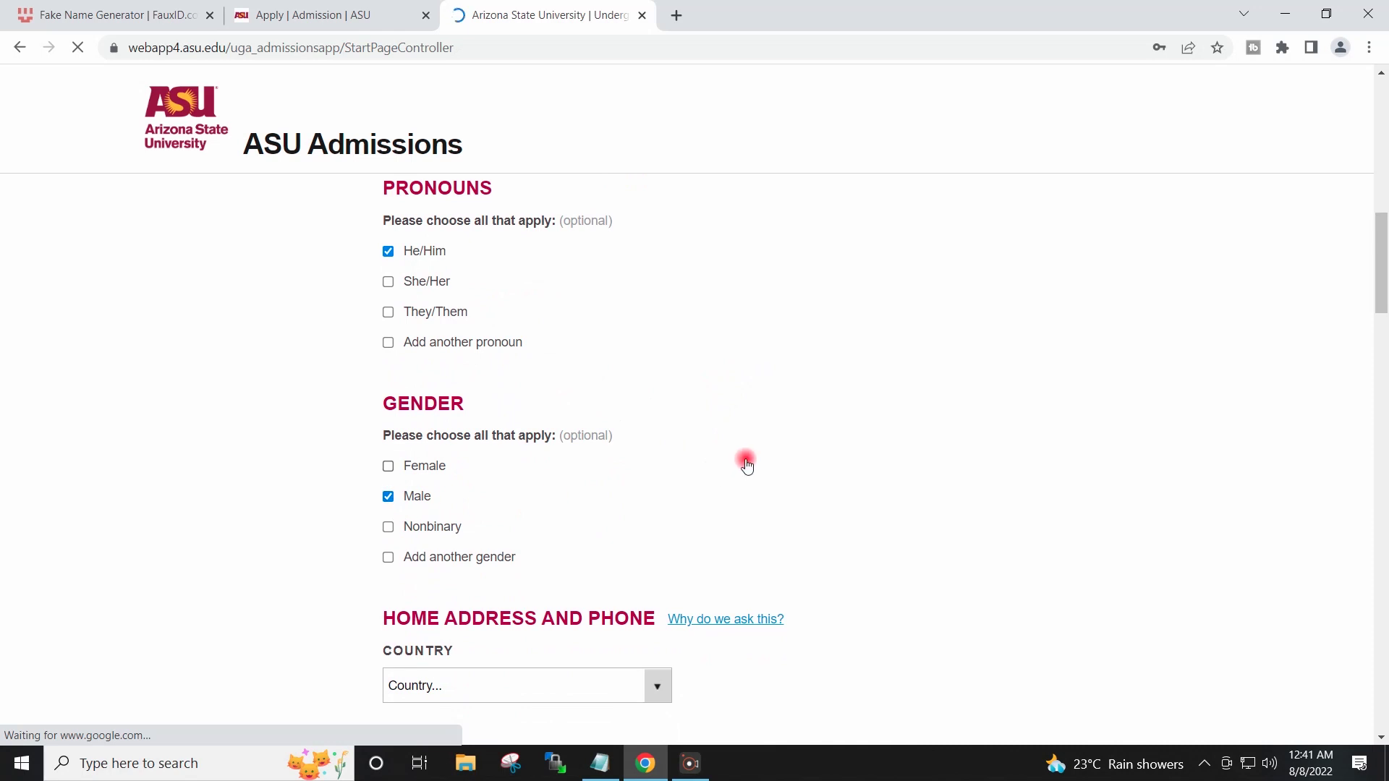
# - Set the home country to United States and decline saving the password
pyautogui.scroll(-2, 745, 462)
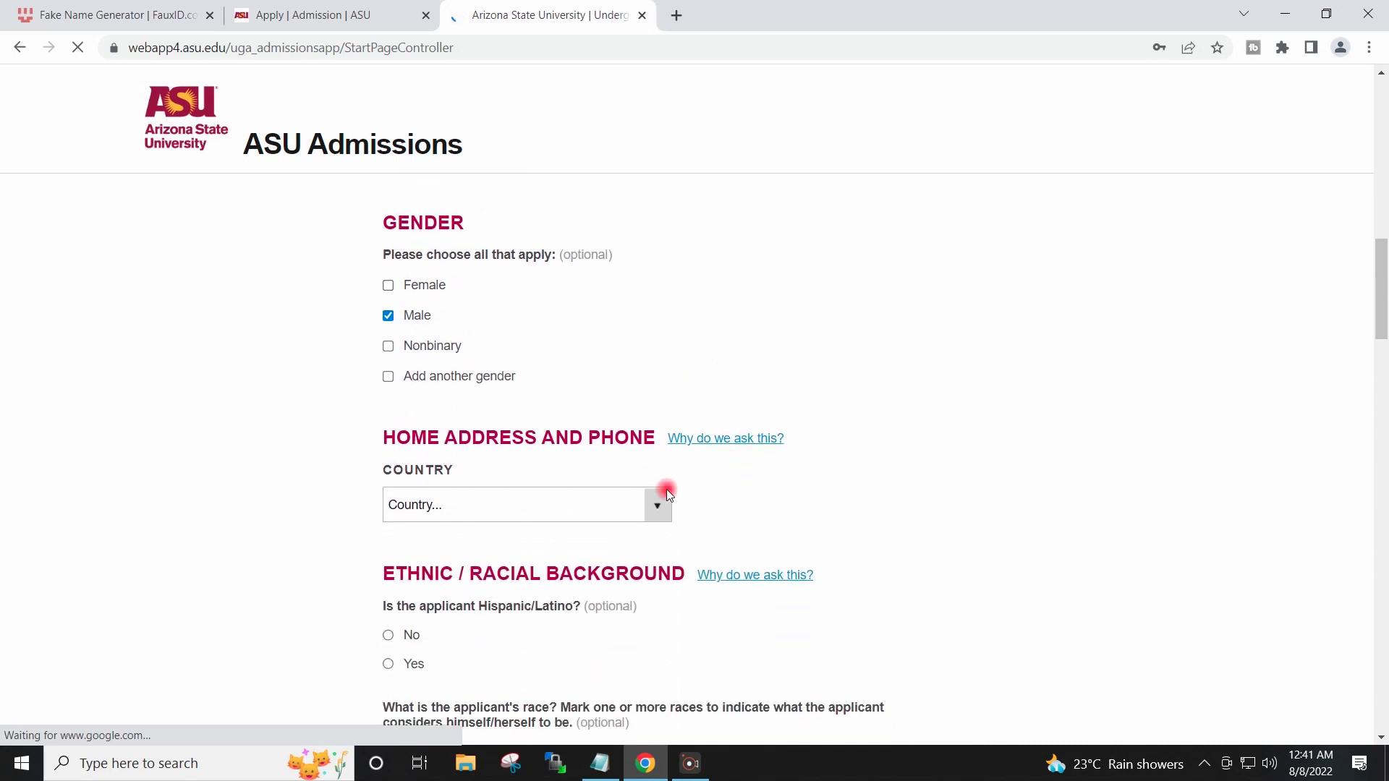
pyautogui.click(651, 504)
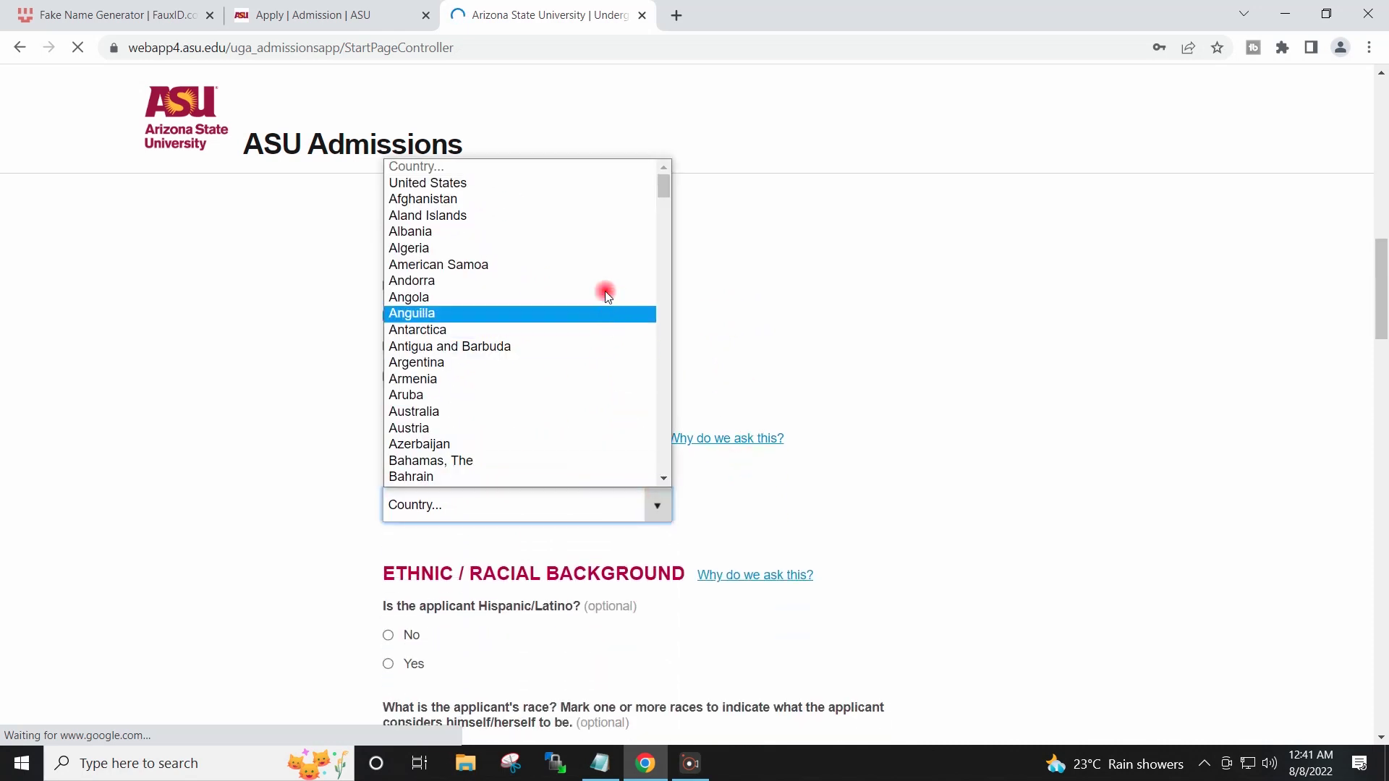
pyautogui.click(571, 188)
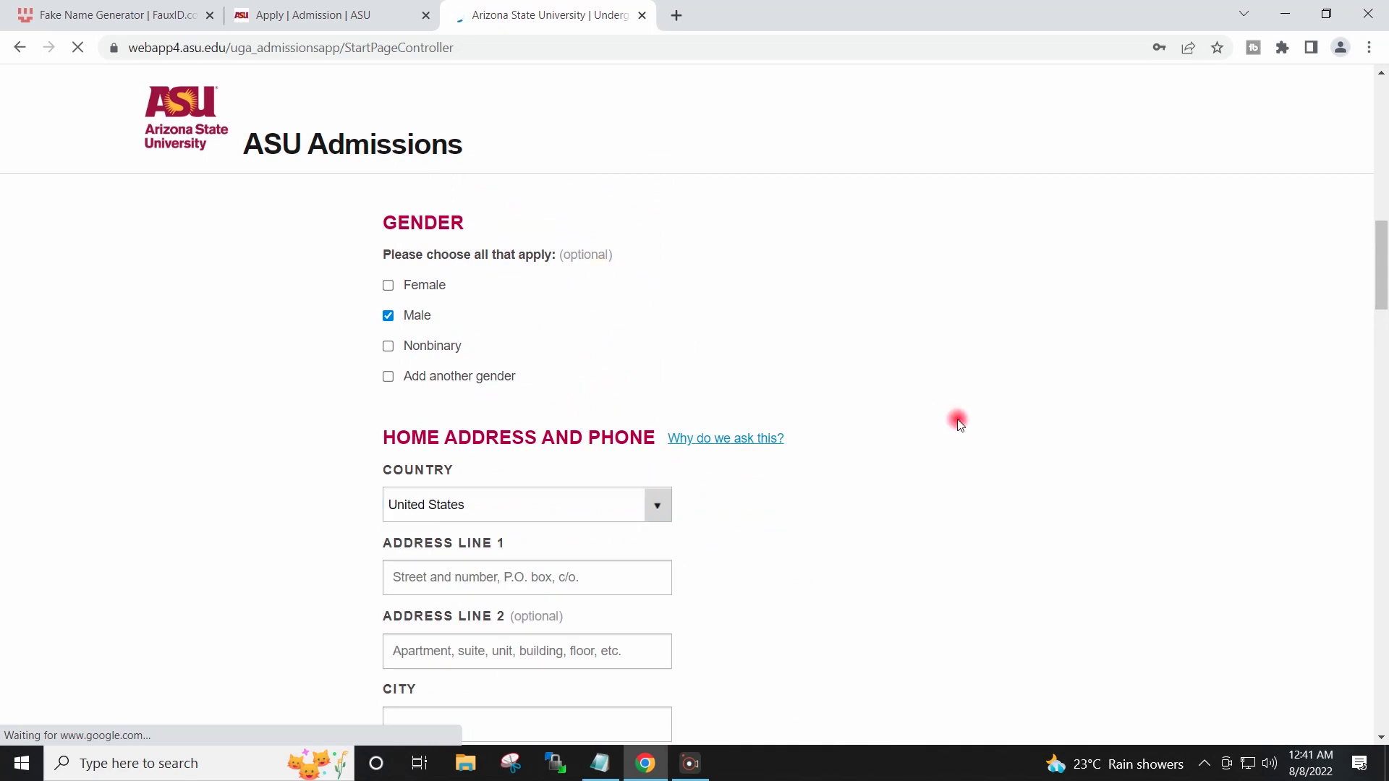
pyautogui.click(1189, 304)
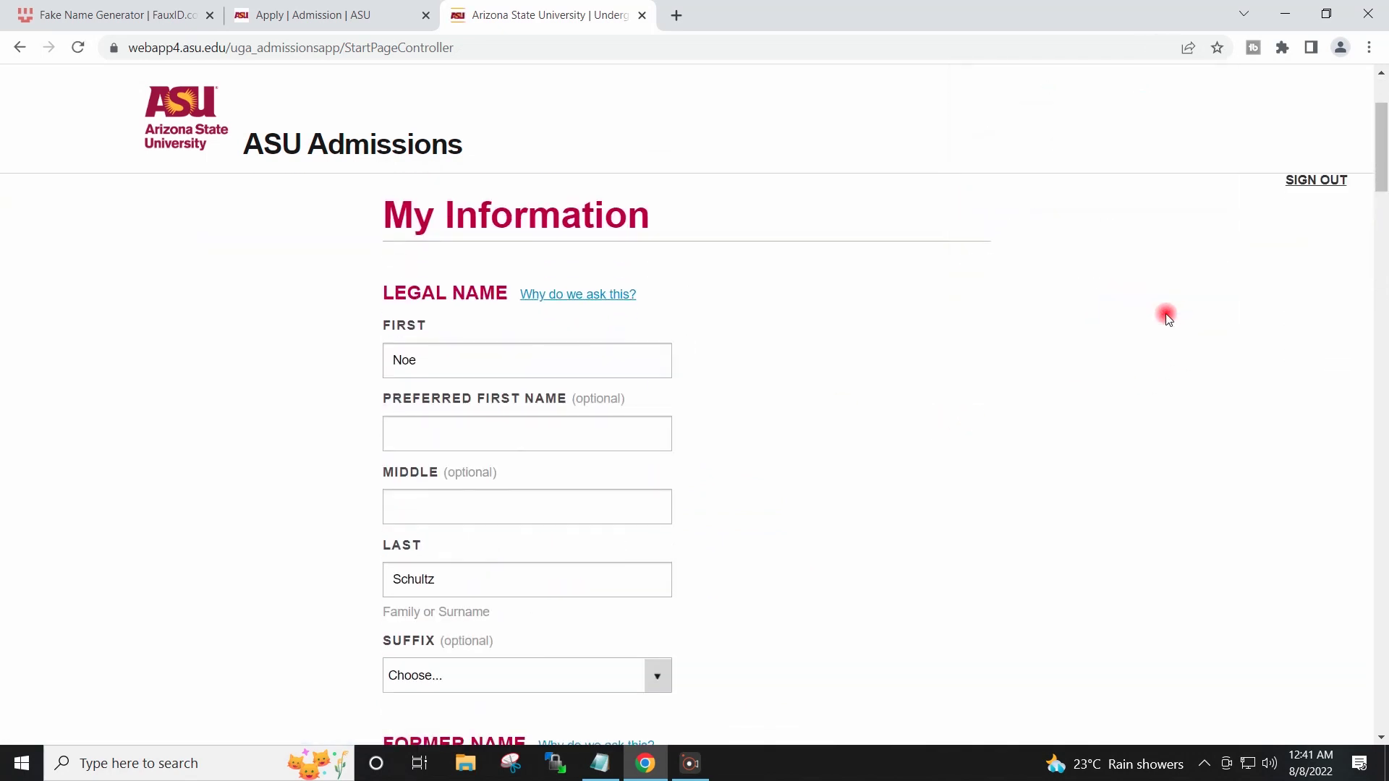
pyautogui.scroll(-5, 984, 391)
pyautogui.scroll(-9, 982, 393)
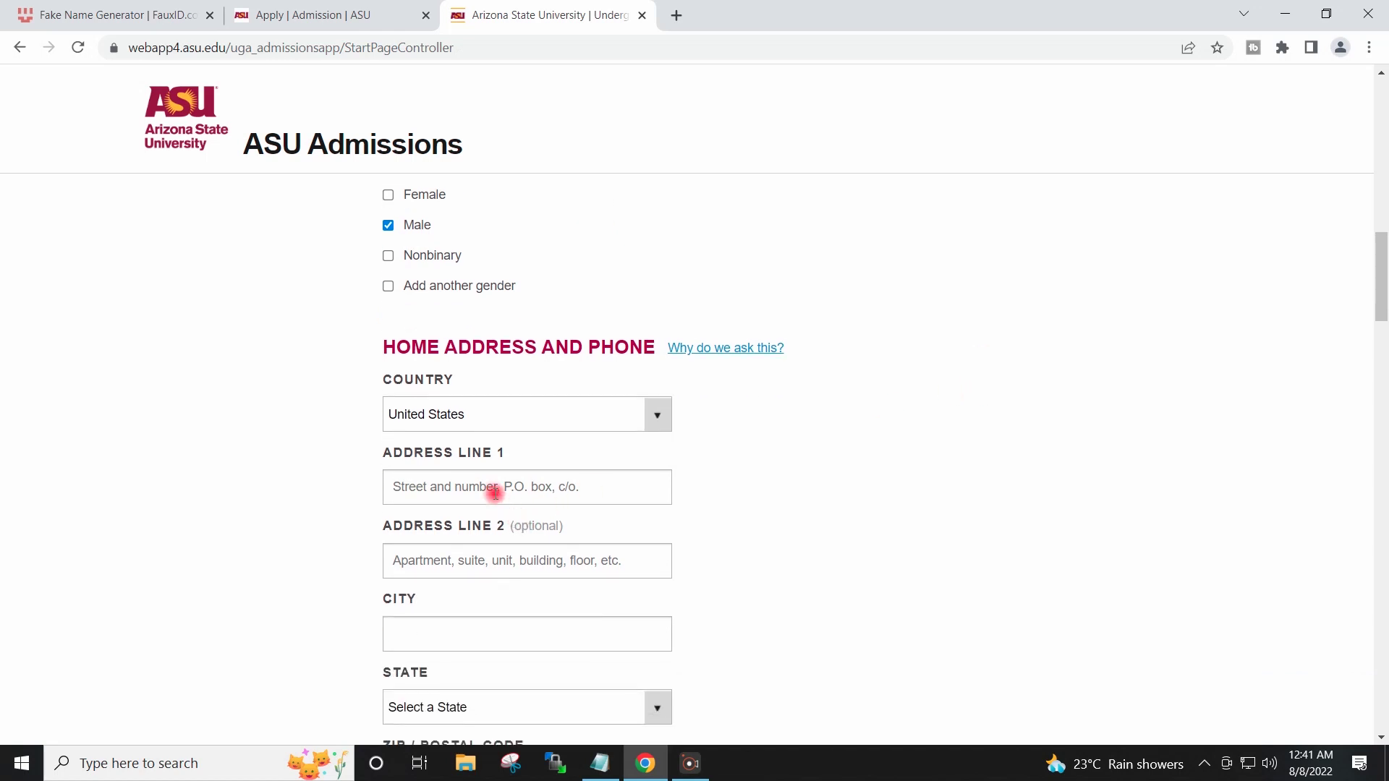
# - Copy the generated street address with apartment number into Address Line 1
pyautogui.click(67, 13)
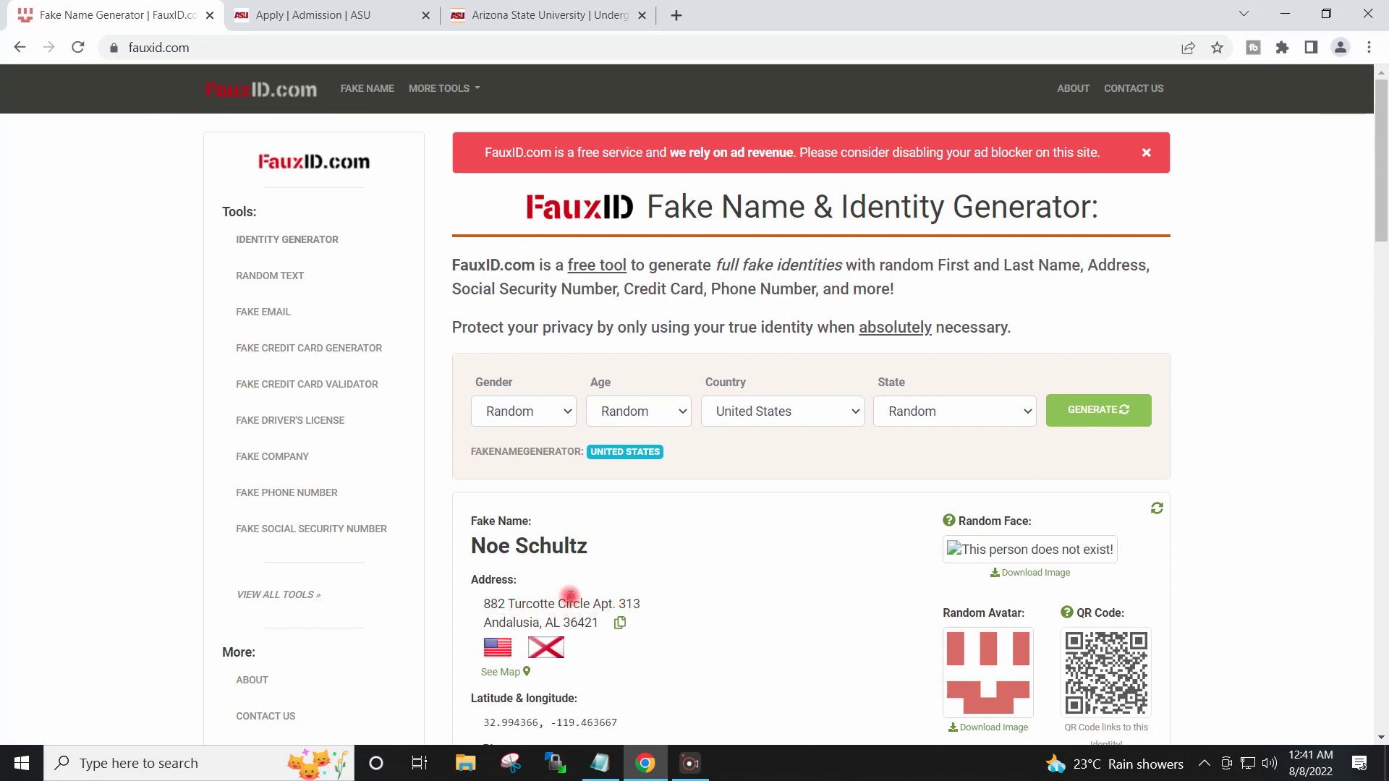
pyautogui.moveTo(484, 604); pyautogui.dragTo(550, 600)
pyautogui.moveTo(618, 601); pyautogui.dragTo(641, 602)
pyautogui.hotkey('ctrl', 'c')
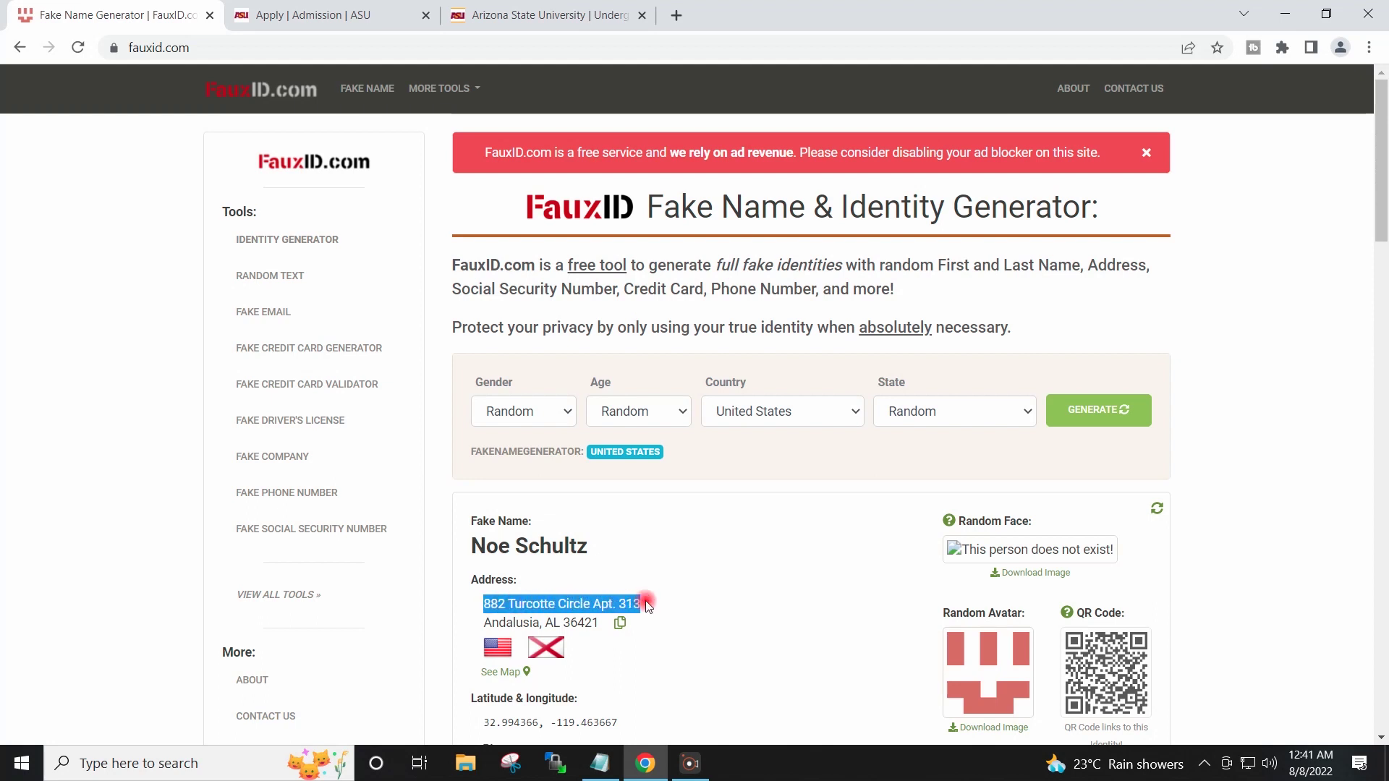
pyautogui.click(561, 16)
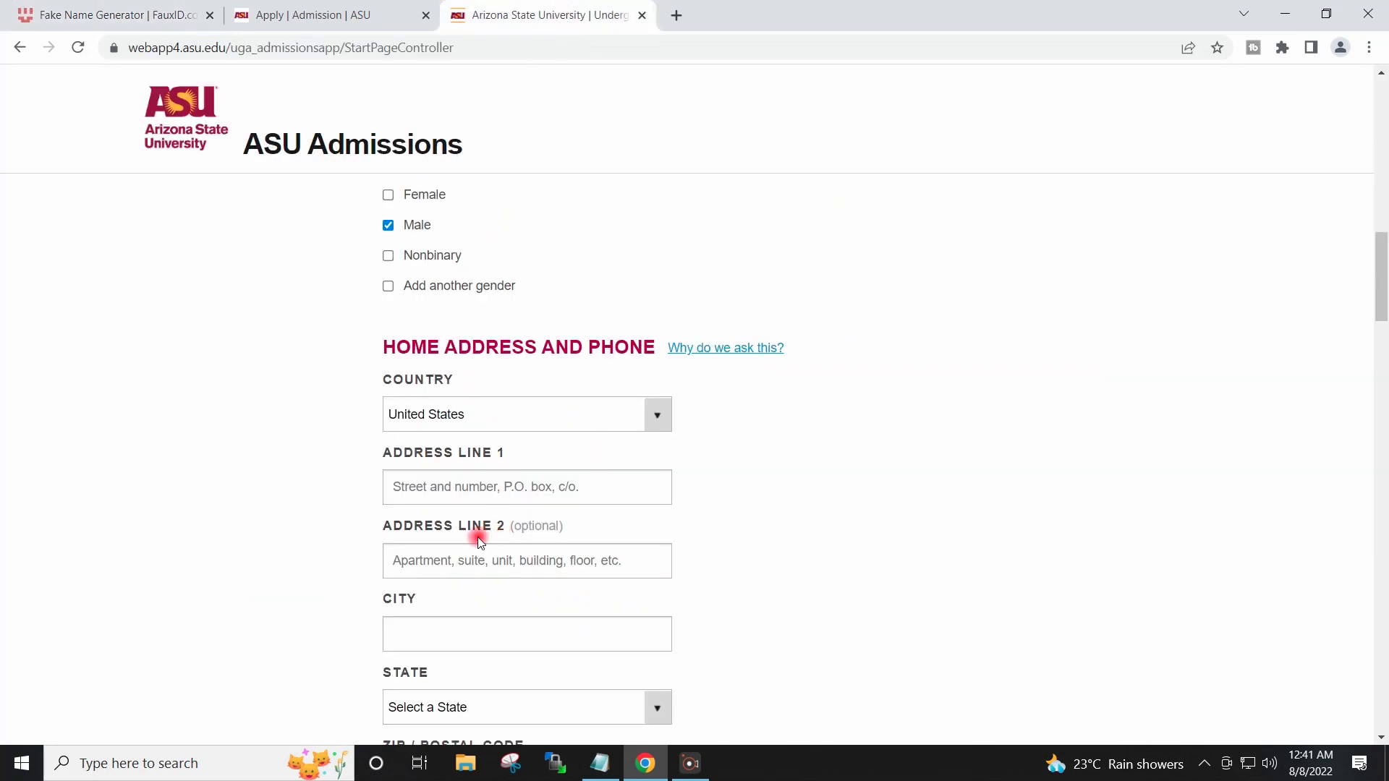
pyautogui.hotkey('ctrl', 'v')
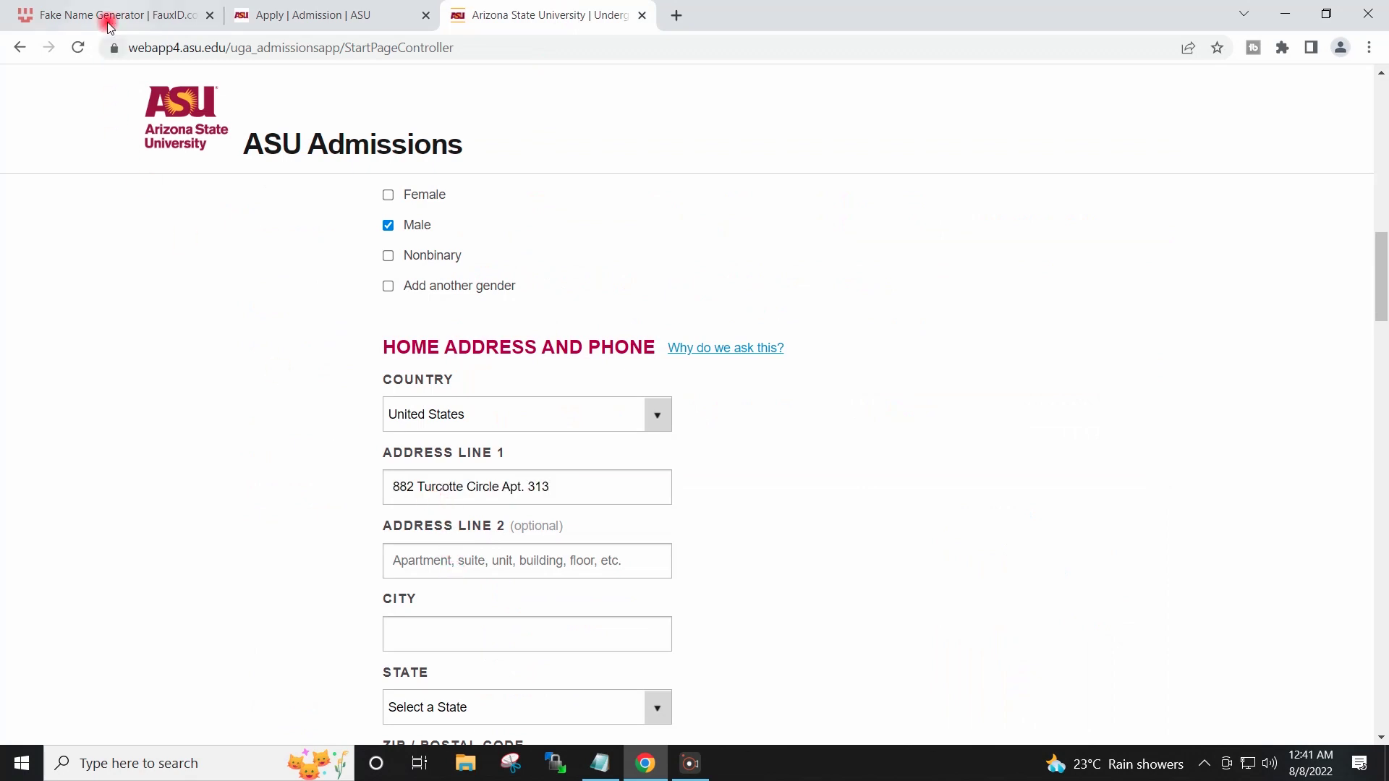
# - Copy the generated city name from FauxID into the City field
pyautogui.click(105, 16)
pyautogui.click(608, 525)
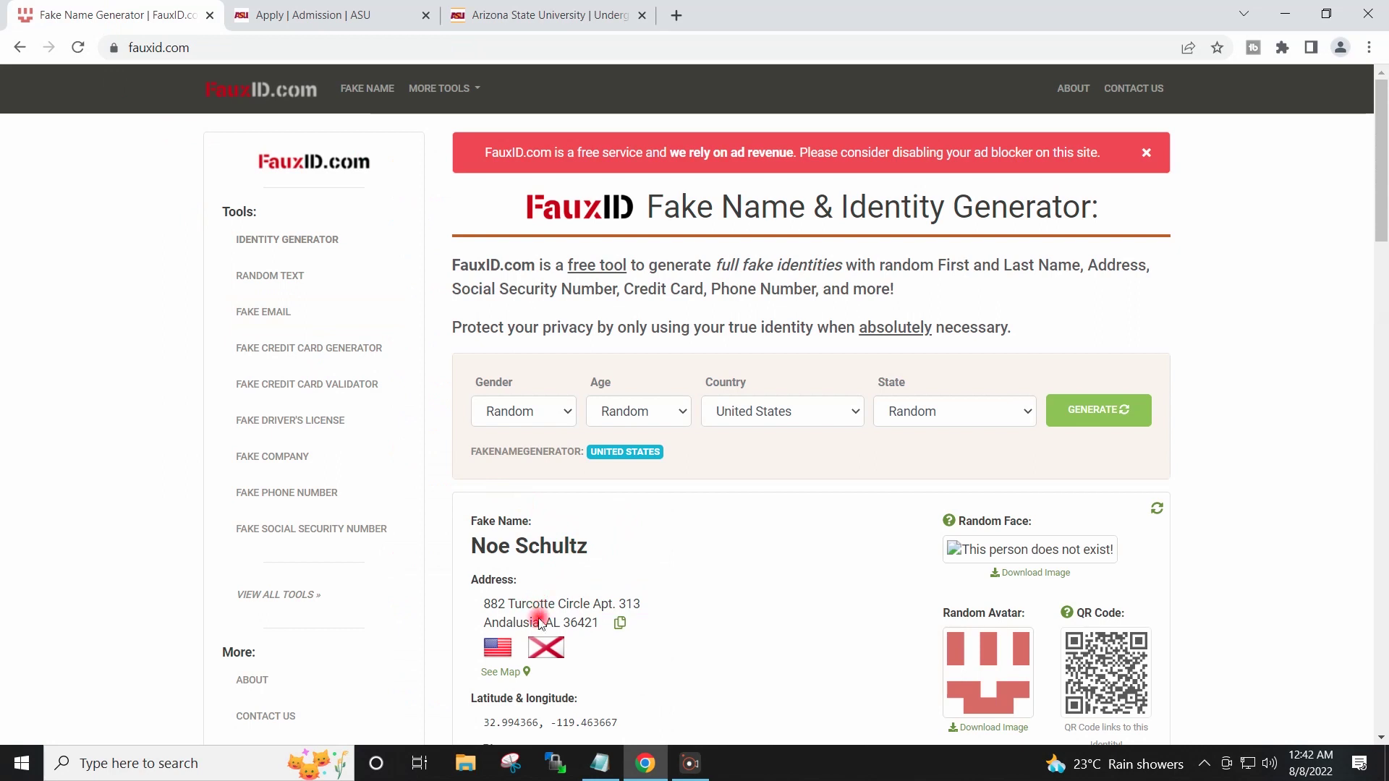
pyautogui.moveTo(539, 623); pyautogui.dragTo(487, 626)
pyautogui.hotkey('ctrl', 'c')
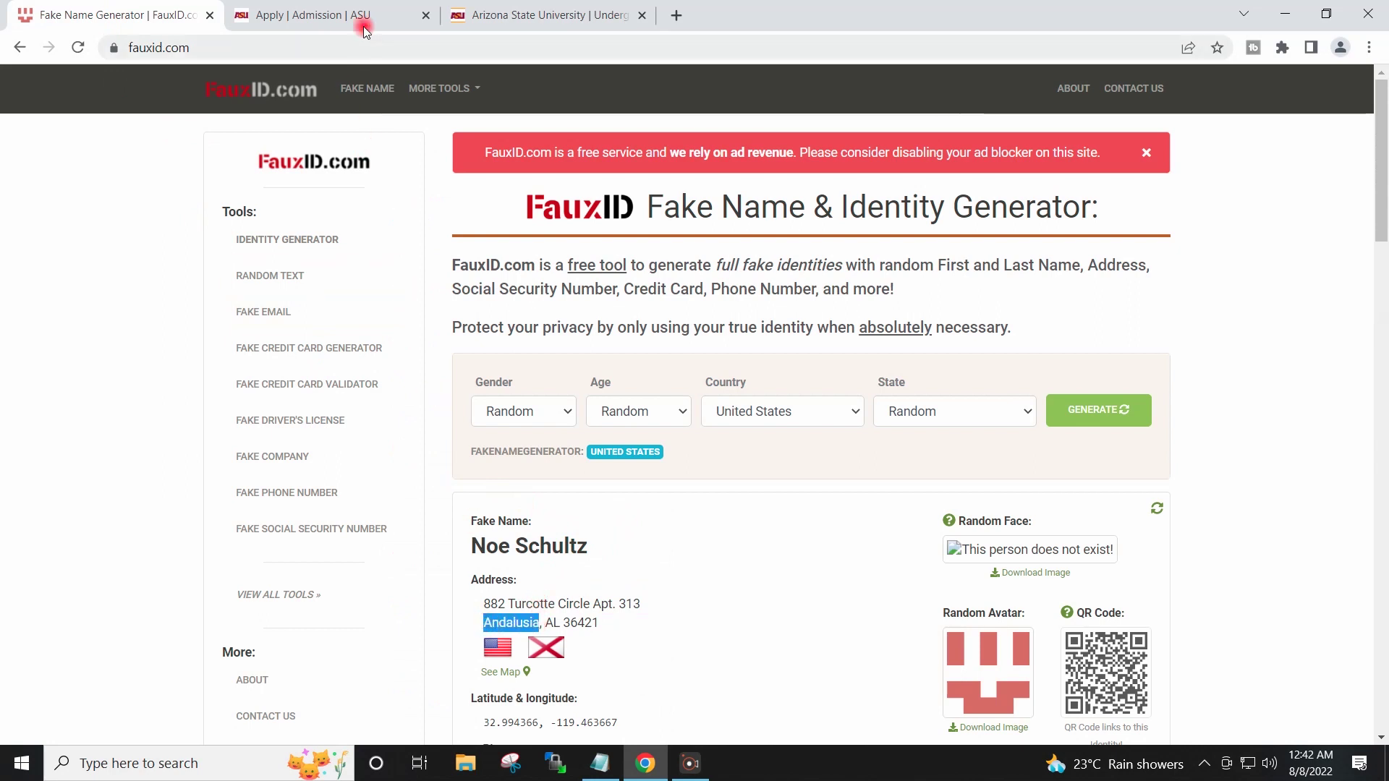
pyautogui.click(486, 26)
pyautogui.click(449, 626)
pyautogui.hotkey('ctrl', 'v')
pyautogui.click(145, 14)
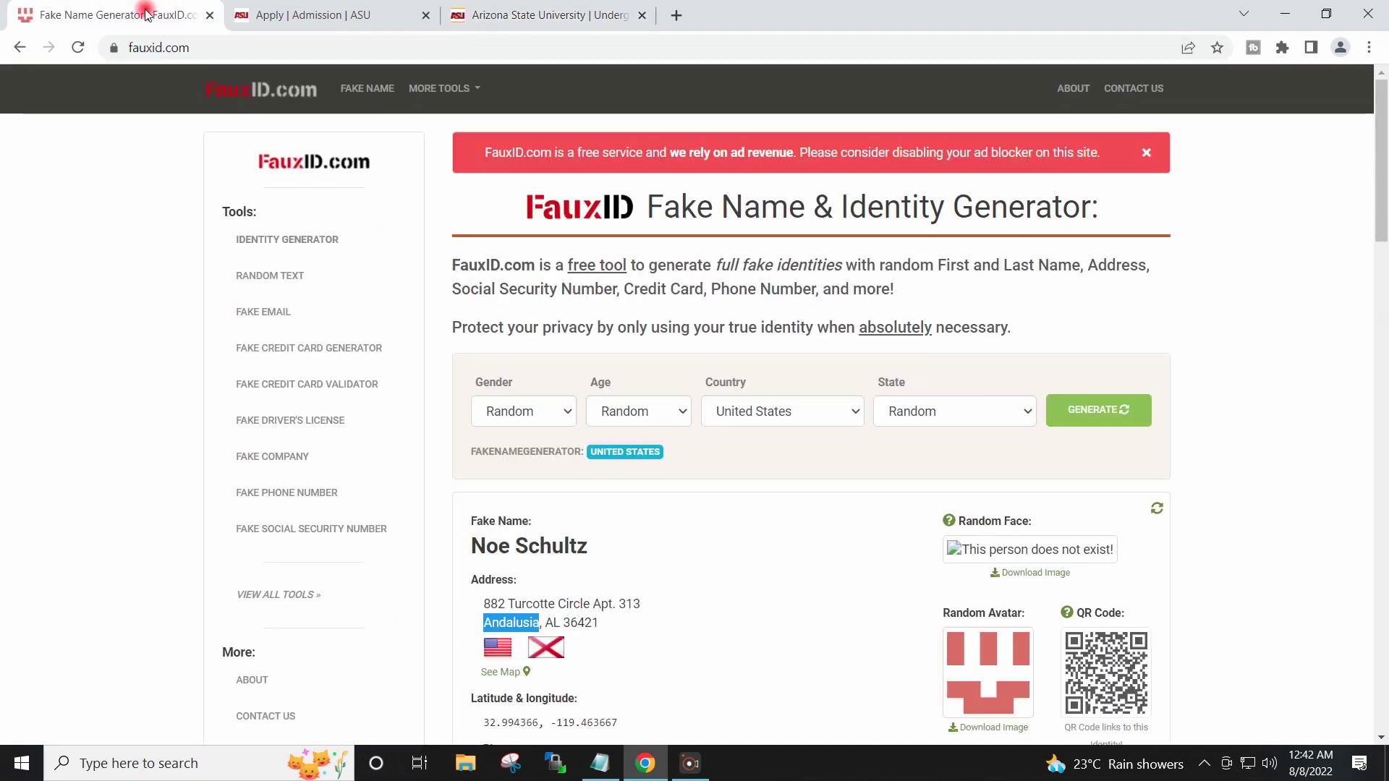
pyautogui.click(478, 16)
# - Choose Alaska as the home address state
pyautogui.scroll(-1, 570, 462)
pyautogui.click(569, 457)
pyautogui.scroll(-2, 570, 462)
pyautogui.click(657, 526)
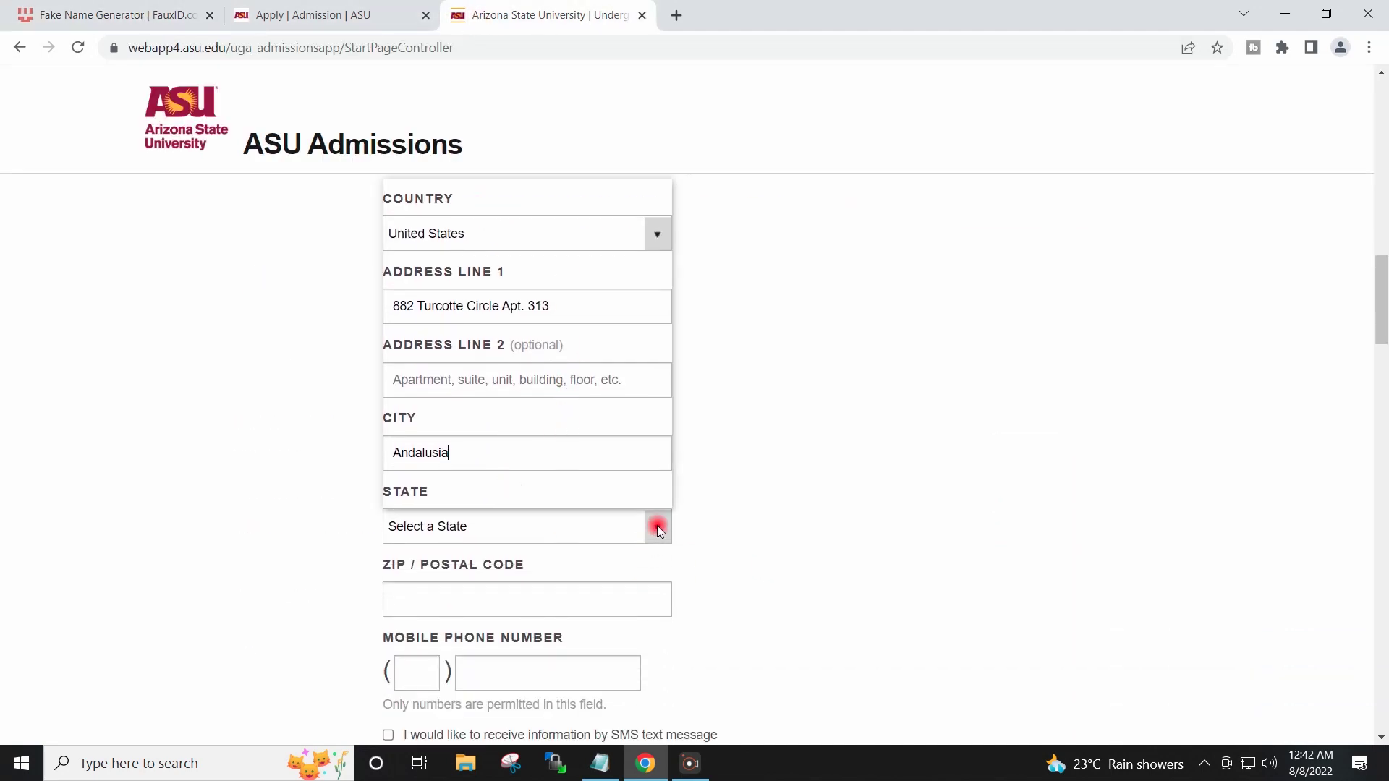
pyautogui.click(611, 253)
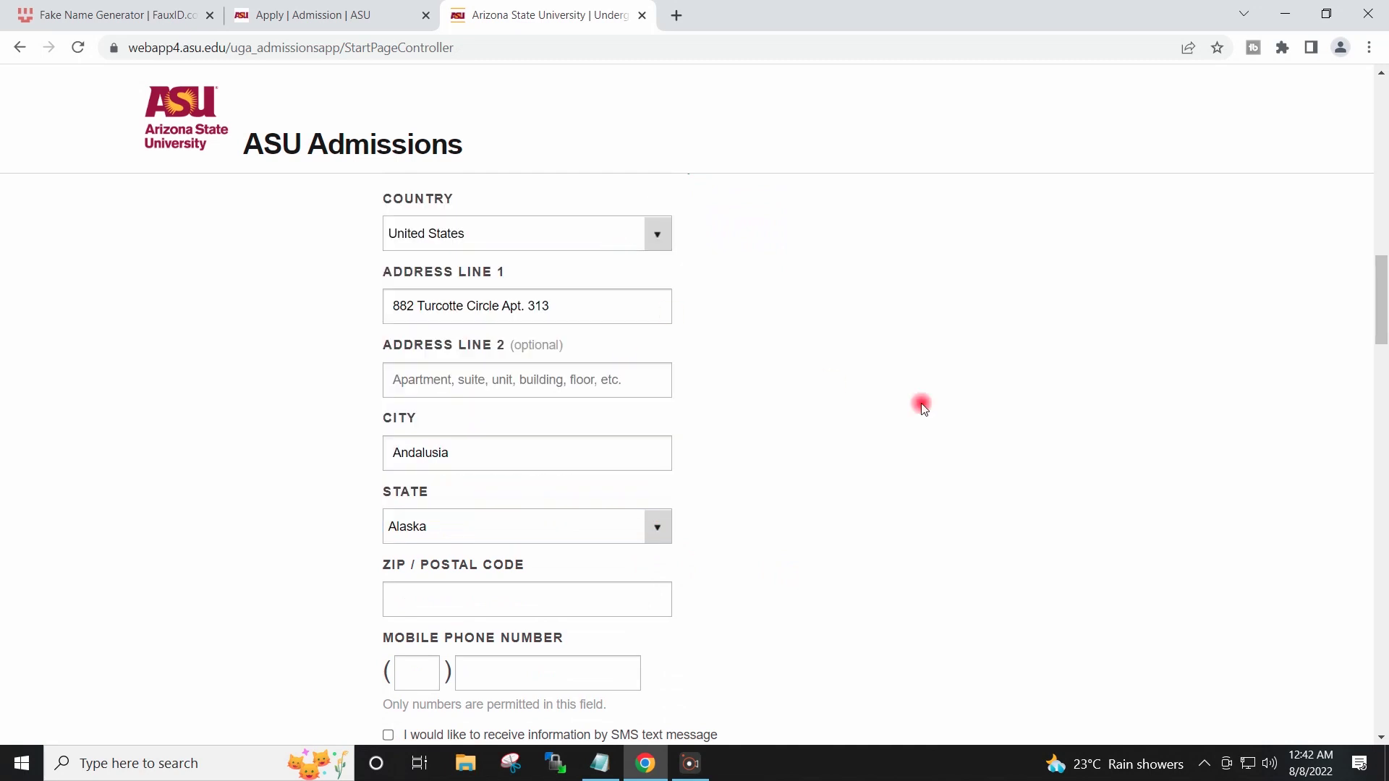
# - Copy the generated ZIP code from the FauxID page
pyautogui.scroll(-1, 922, 405)
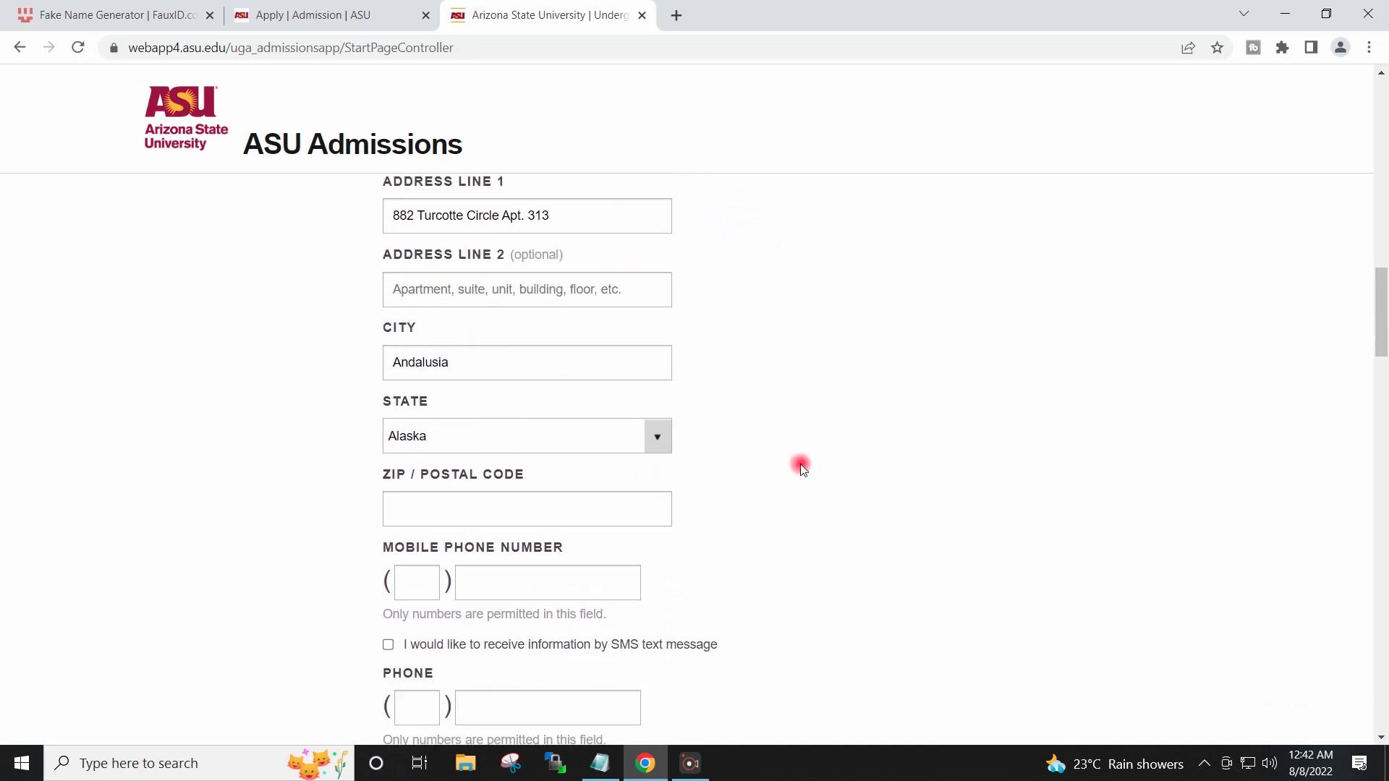
pyautogui.scroll(-1, 800, 463)
pyautogui.click(129, 18)
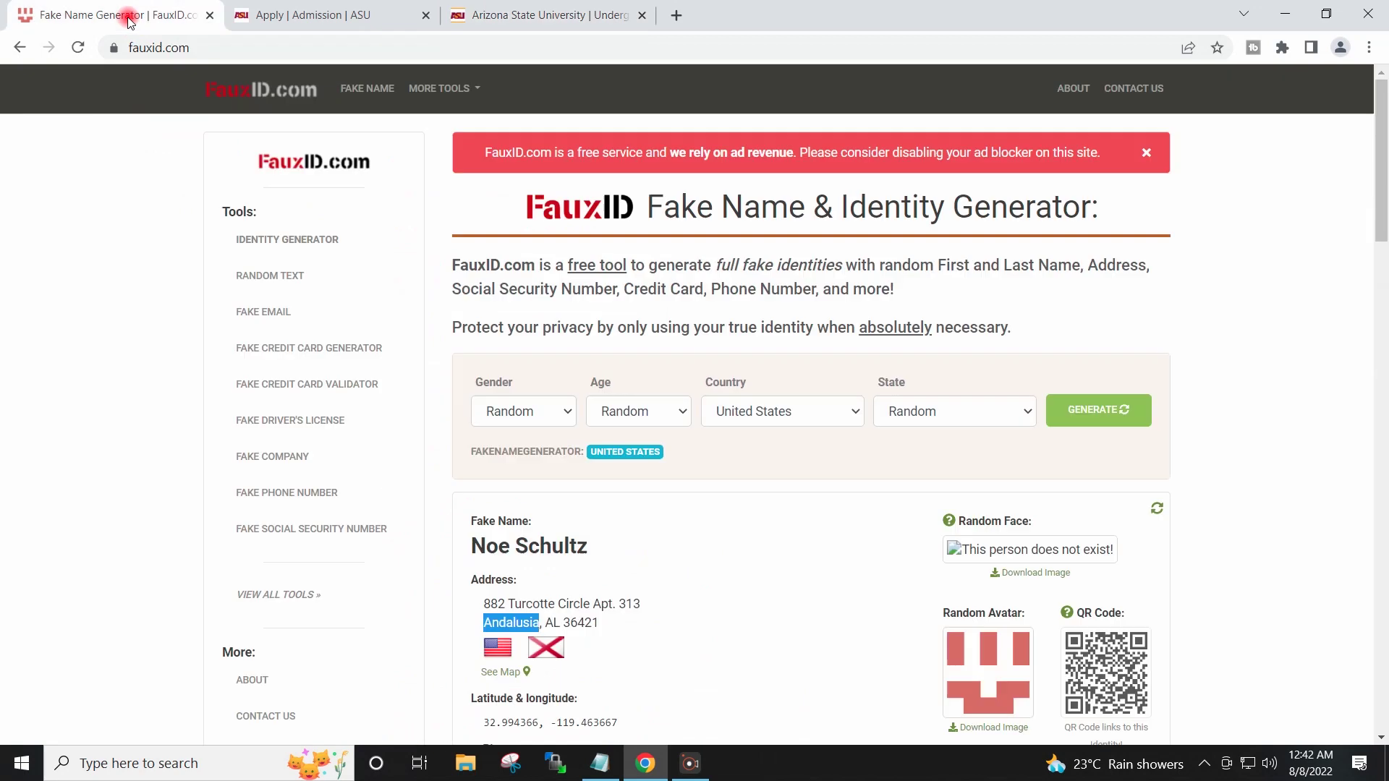
pyautogui.moveTo(627, 616)
pyautogui.doubleClick(580, 623)
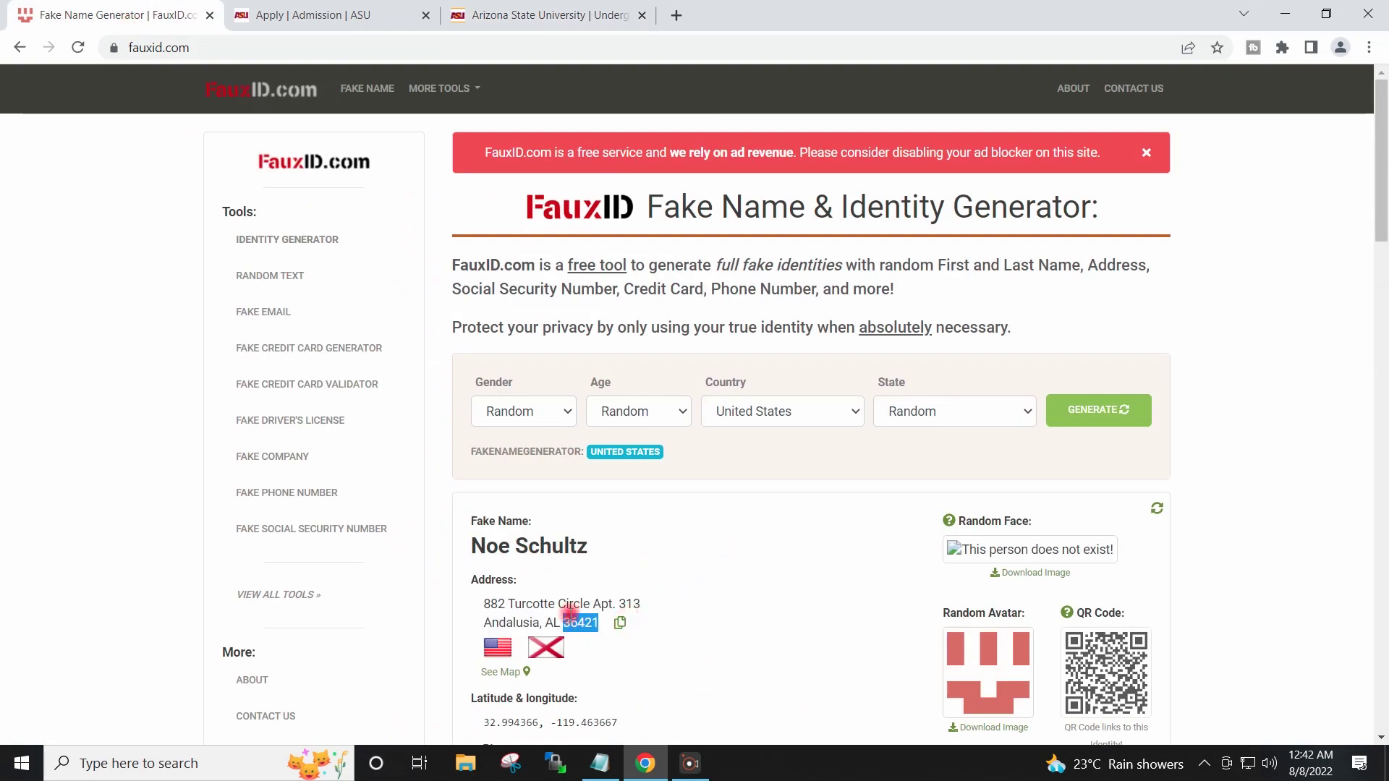
pyautogui.click(535, 16)
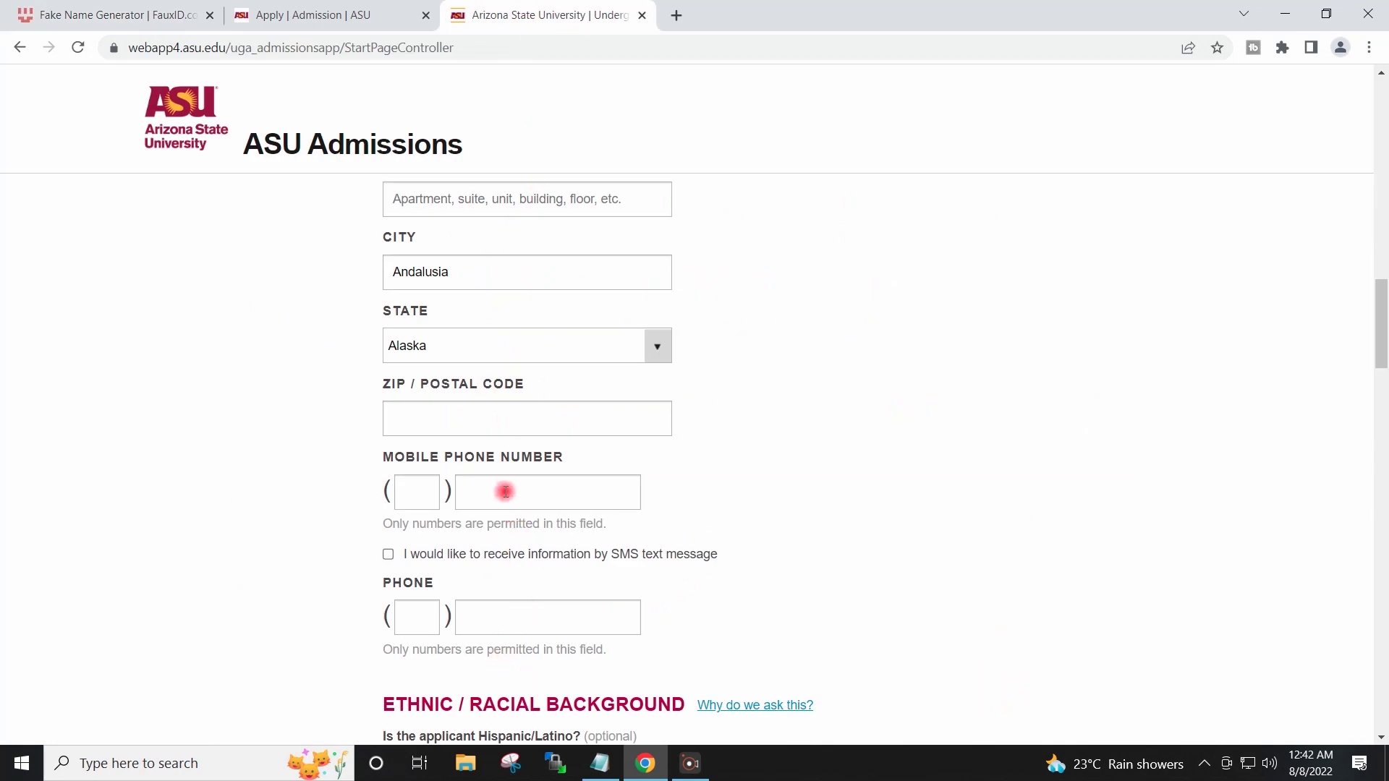
# - Paste the ZIP code, then enter the mobile and home phone numbers with area codes
pyautogui.hotkey('ctrl', 'v')
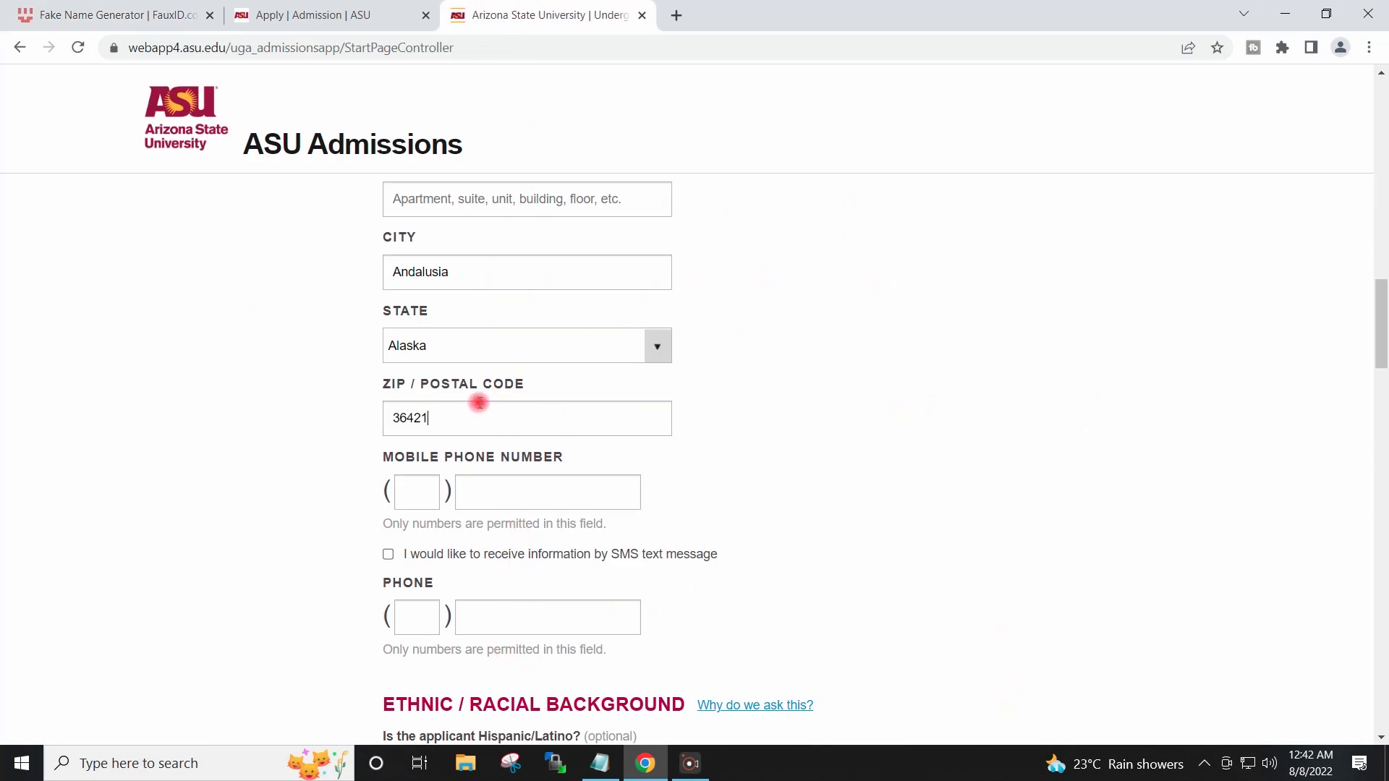
pyautogui.scroll(-1, 297, 436)
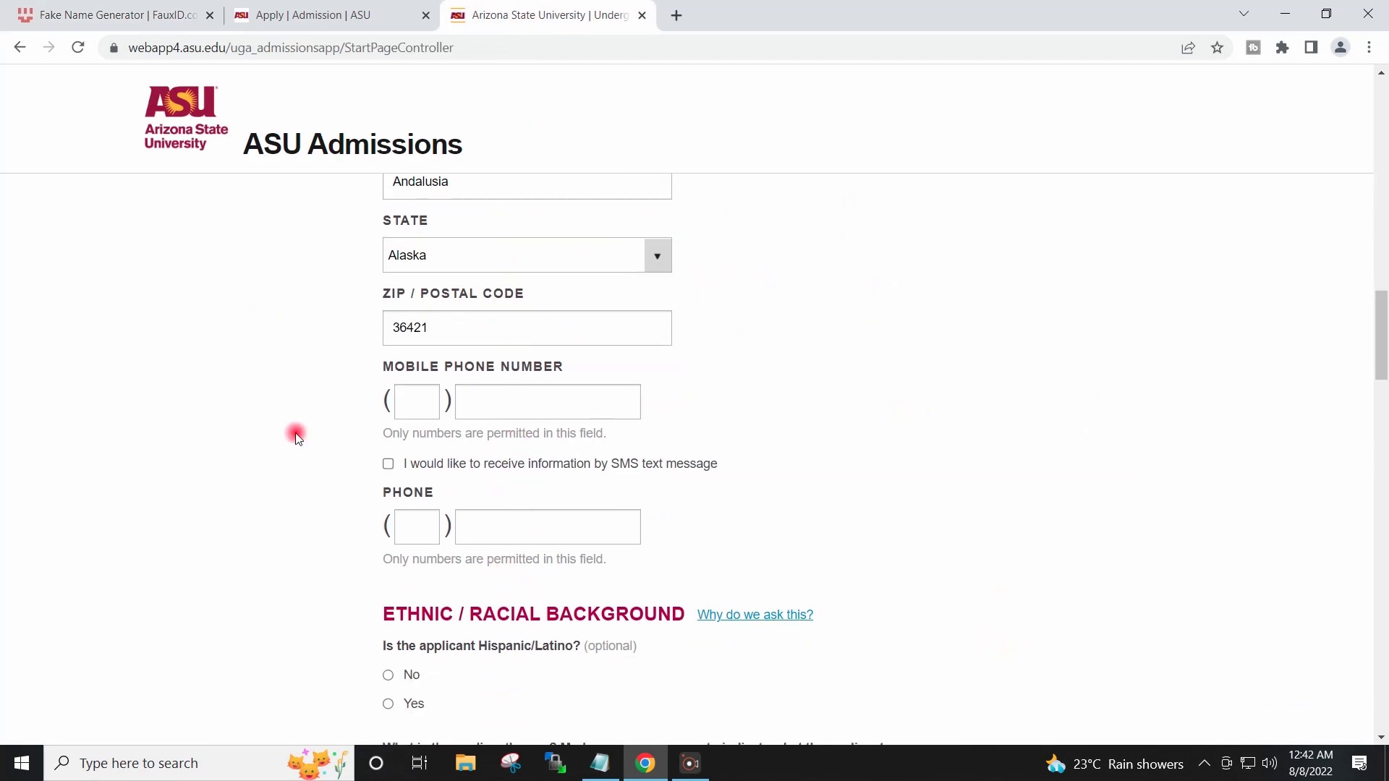
pyautogui.click(426, 403)
pyautogui.click(492, 406)
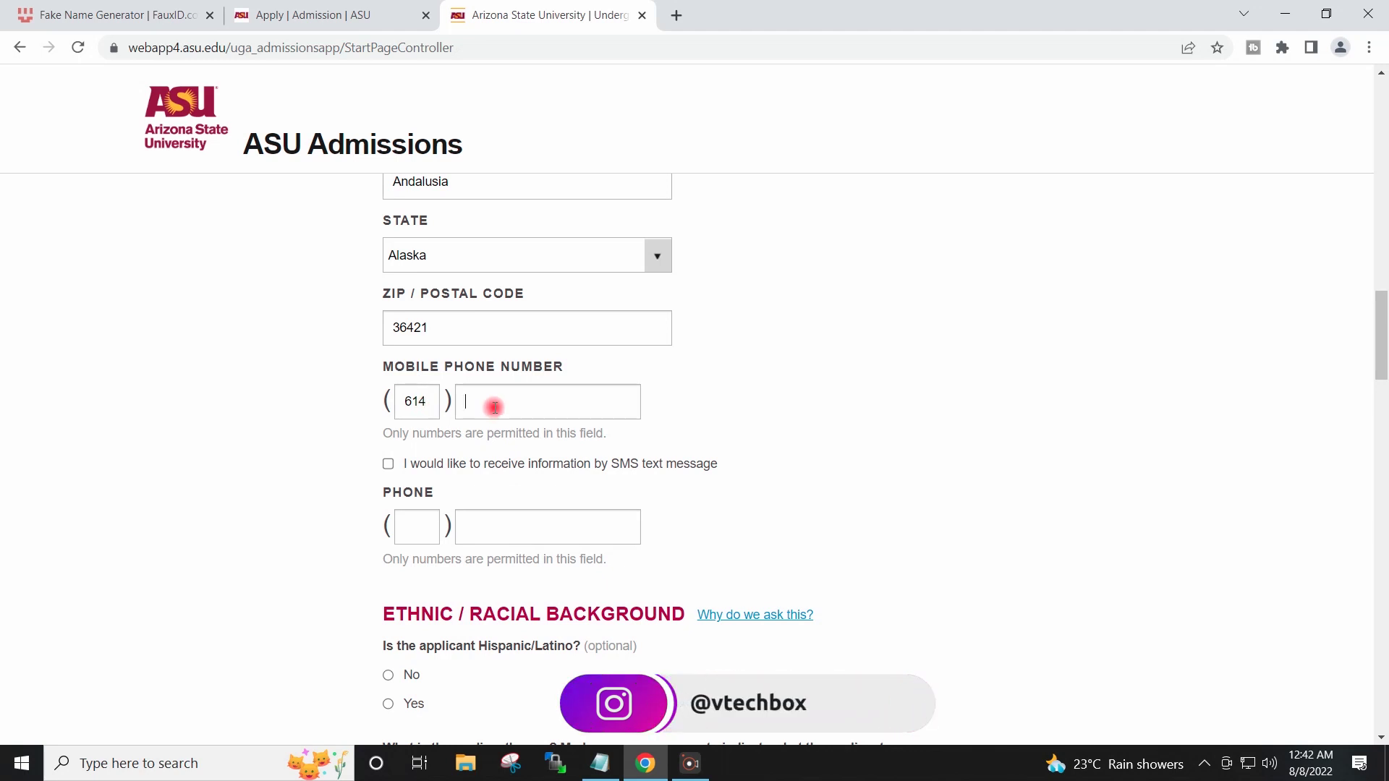
pyautogui.write('464')
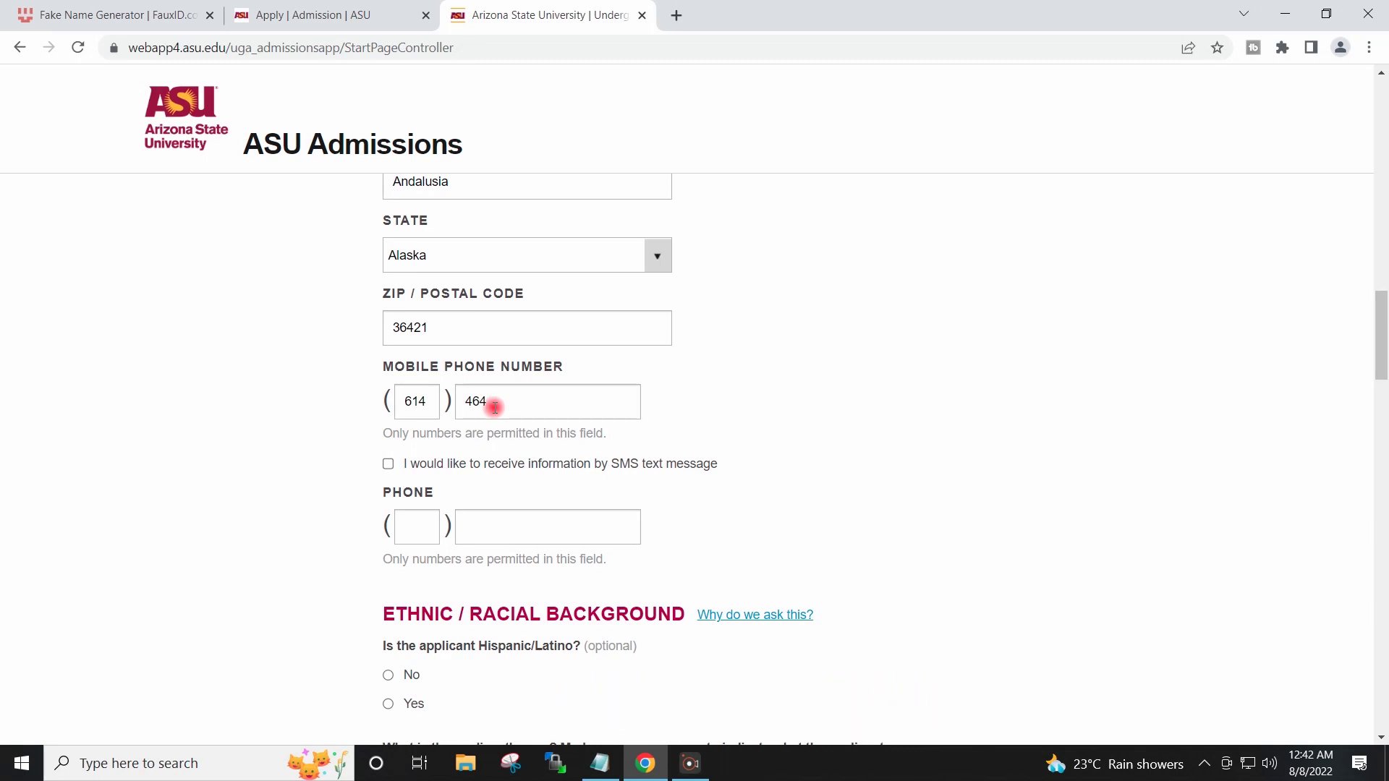
pyautogui.write('-882')
pyautogui.click(425, 522)
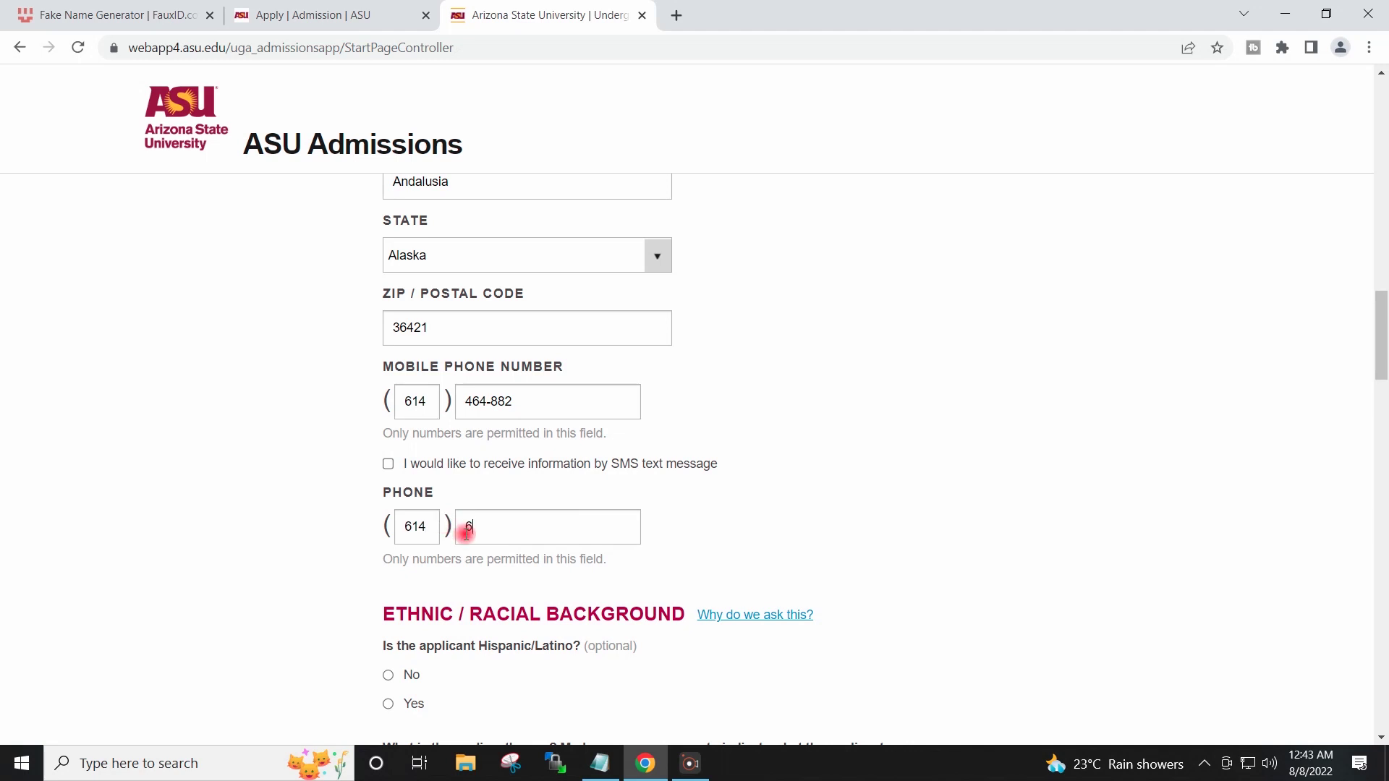
pyautogui.click(465, 534)
pyautogui.write('602')
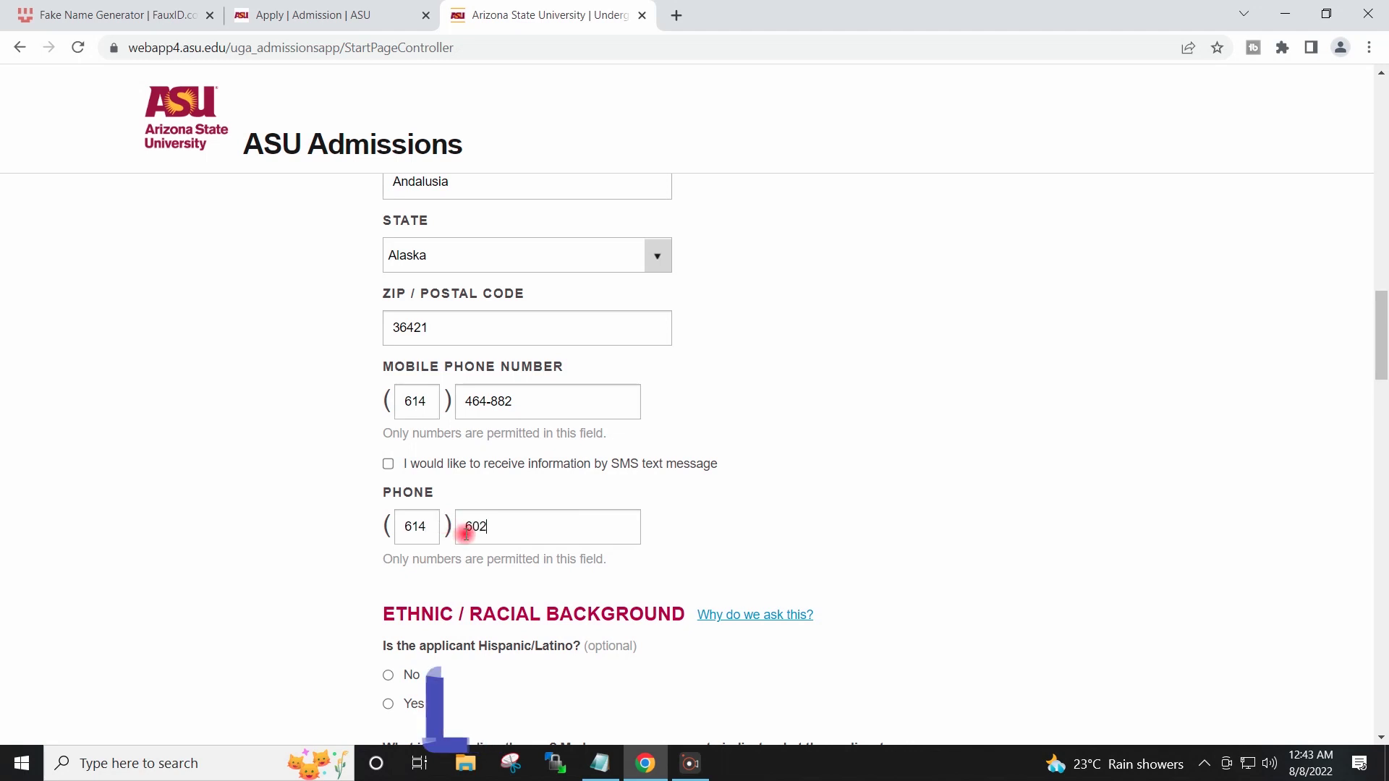
pyautogui.write('-123')
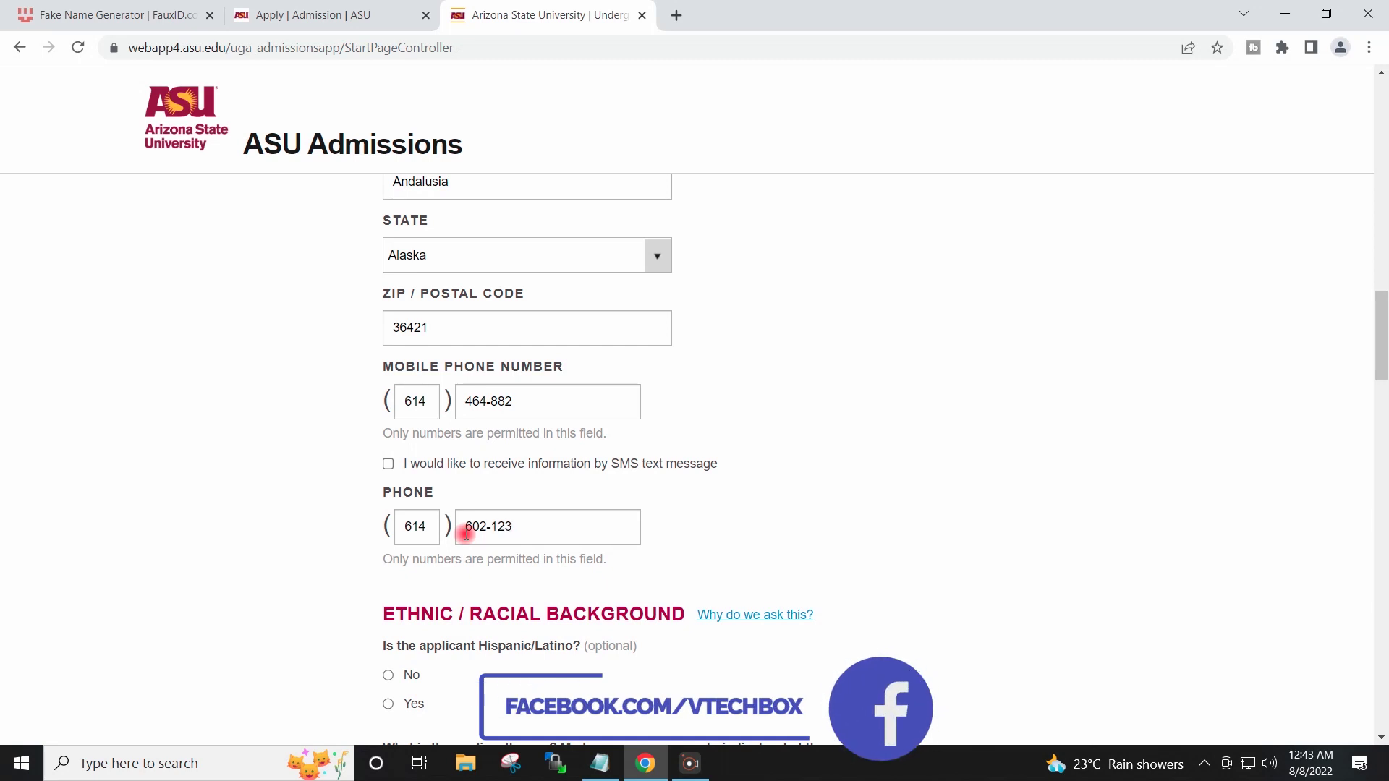
pyautogui.scroll(-5, 173, 568)
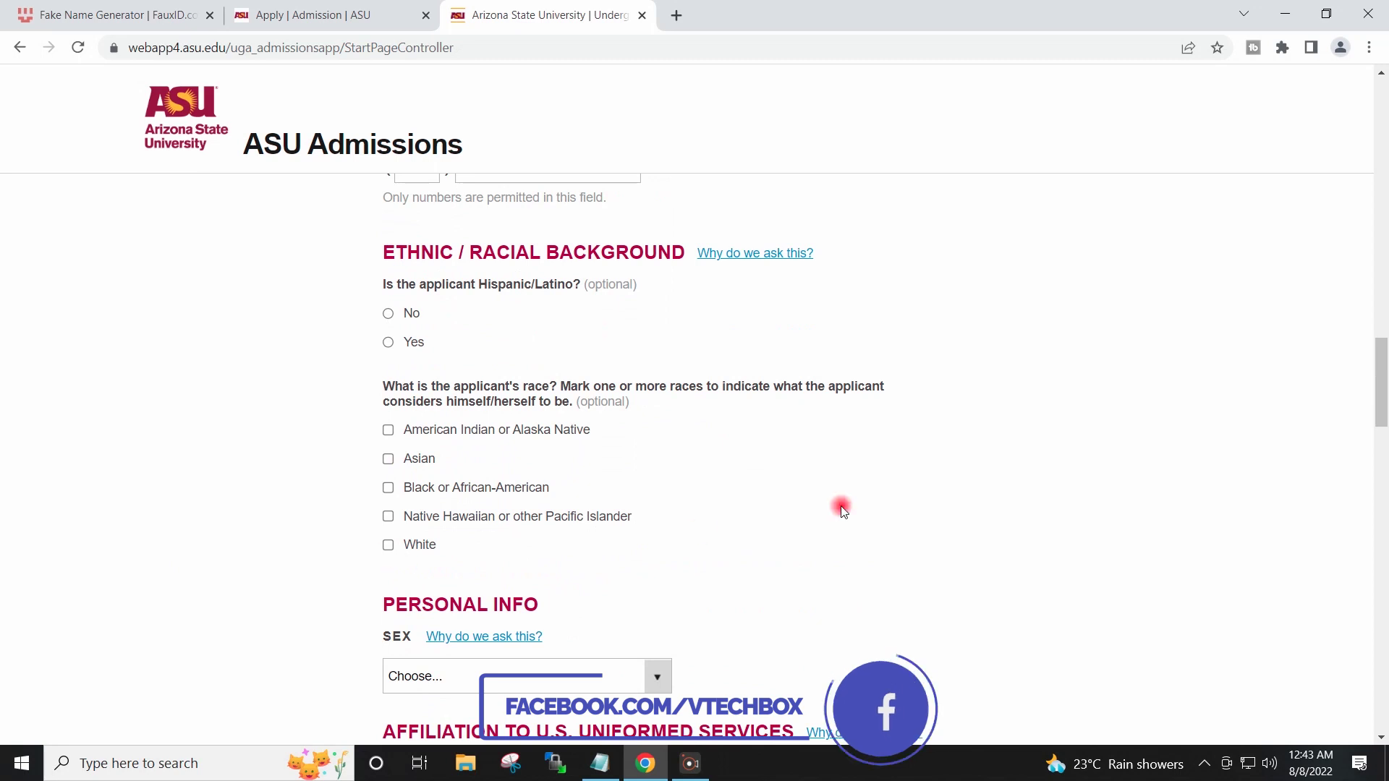
# - Mark race as White, sex as Male, and no uniformed-services affiliation
pyautogui.click(388, 544)
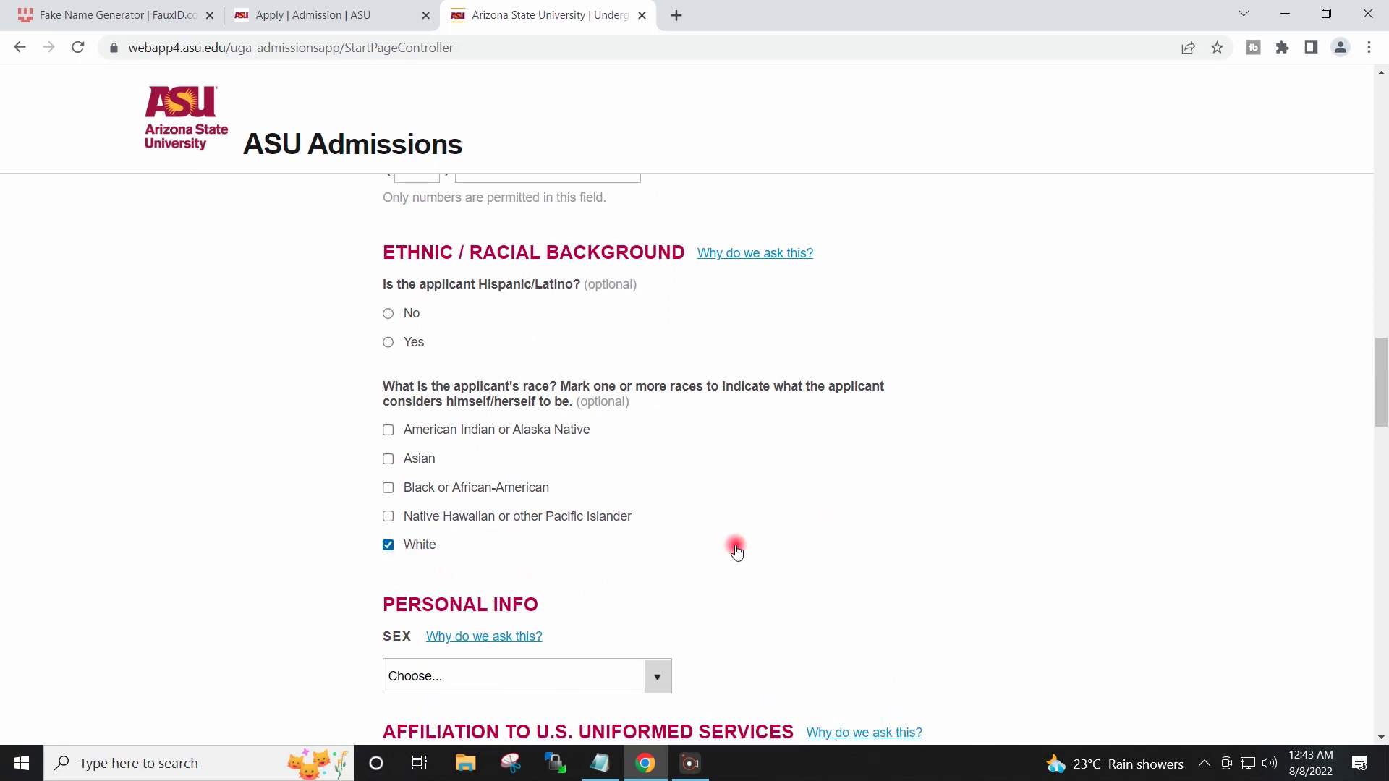
pyautogui.scroll(-3, 658, 499)
pyautogui.click(657, 496)
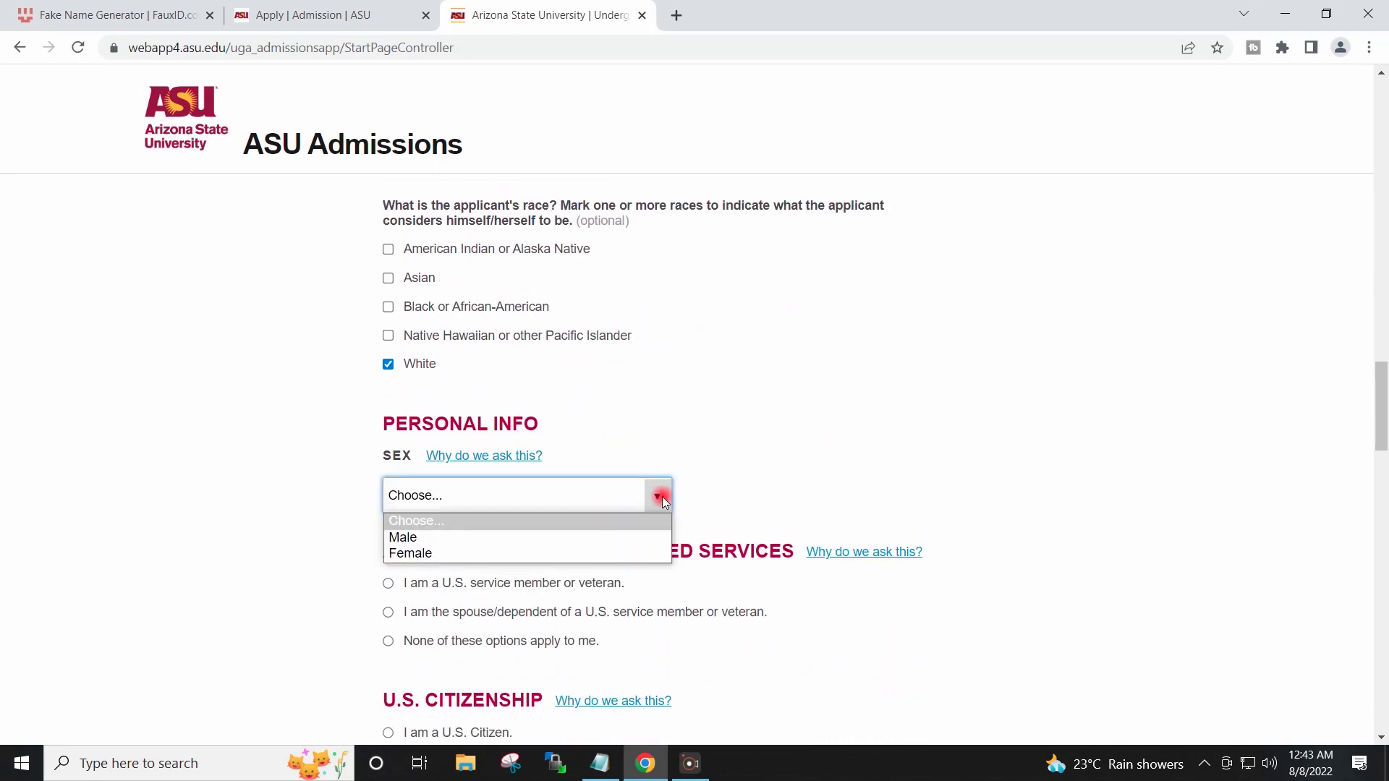
pyautogui.click(588, 537)
pyautogui.scroll(-1, 860, 419)
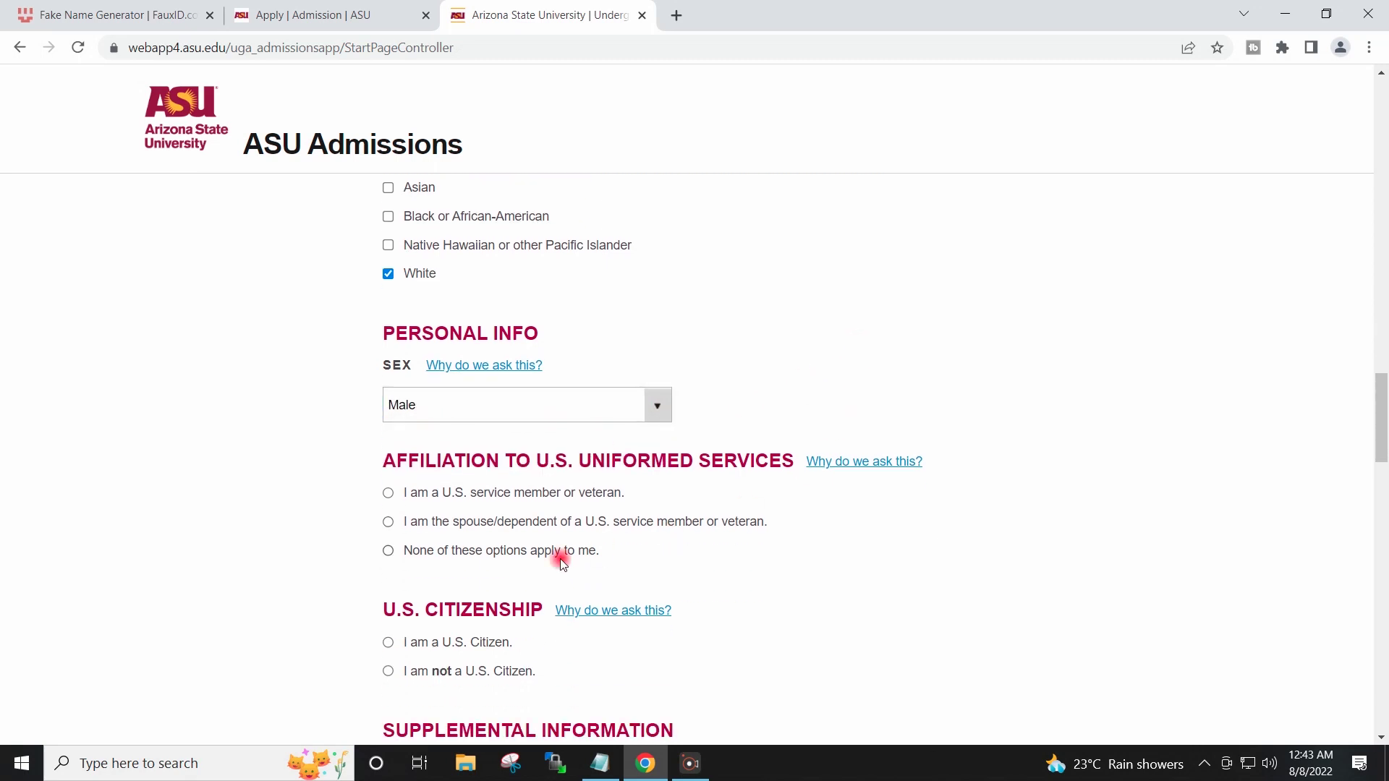
pyautogui.click(492, 552)
# - Declare U.S. citizenship with United States as country of birth
pyautogui.scroll(-2, 503, 563)
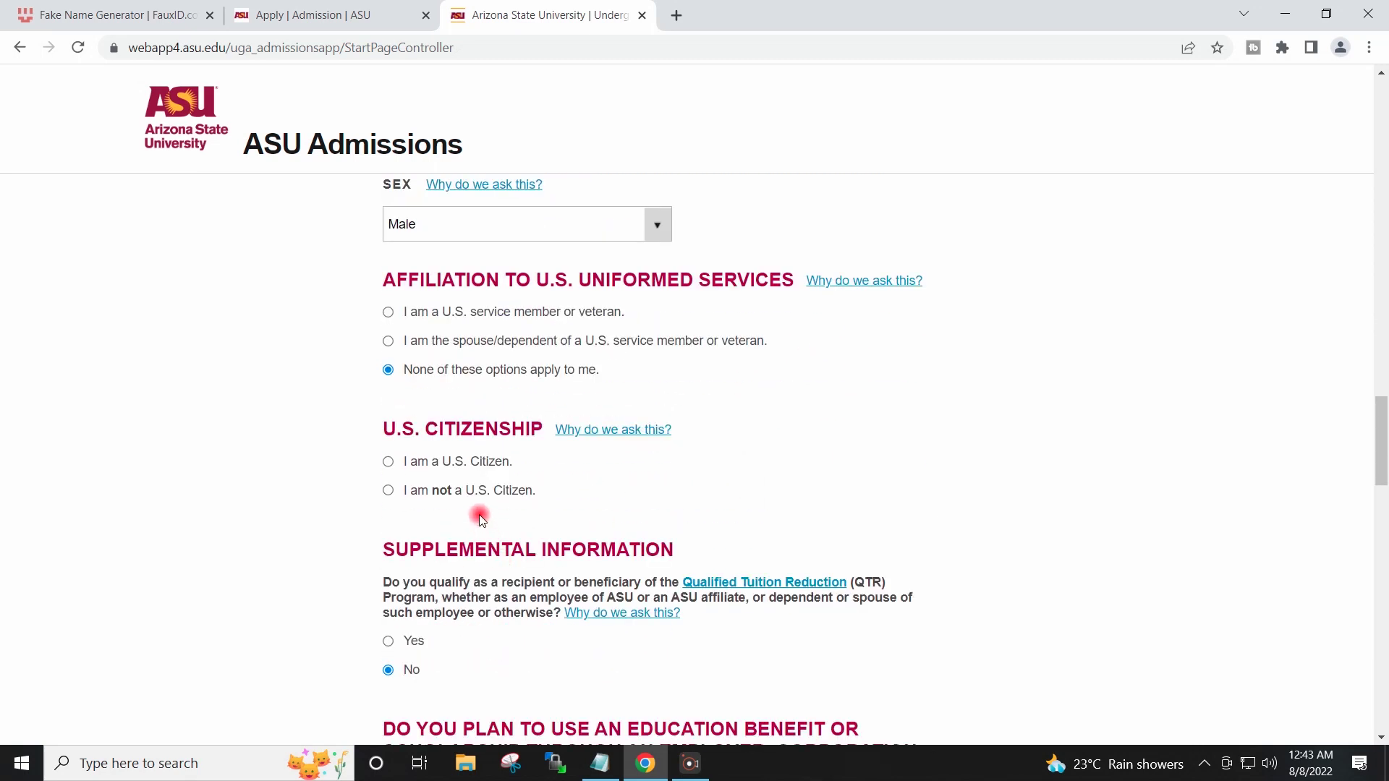
pyautogui.click(423, 469)
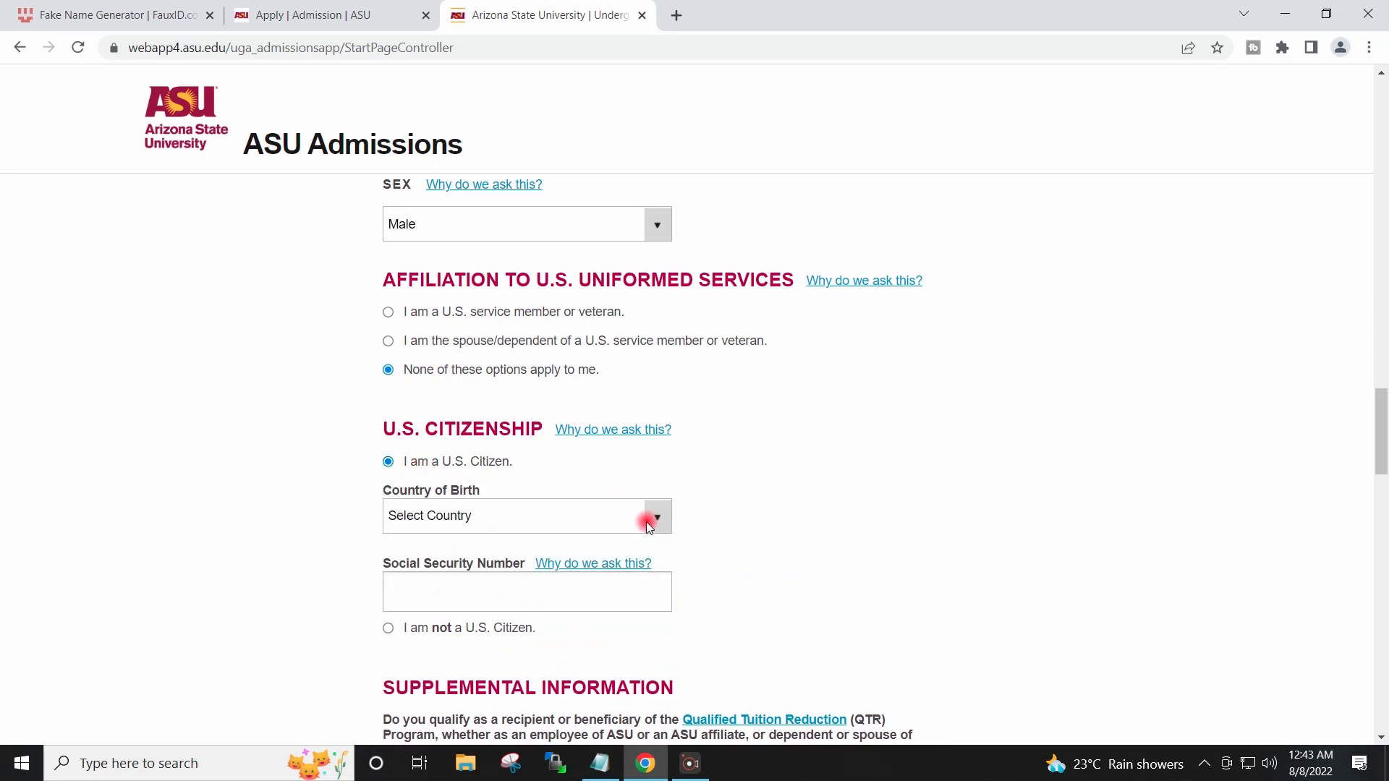
pyautogui.click(648, 525)
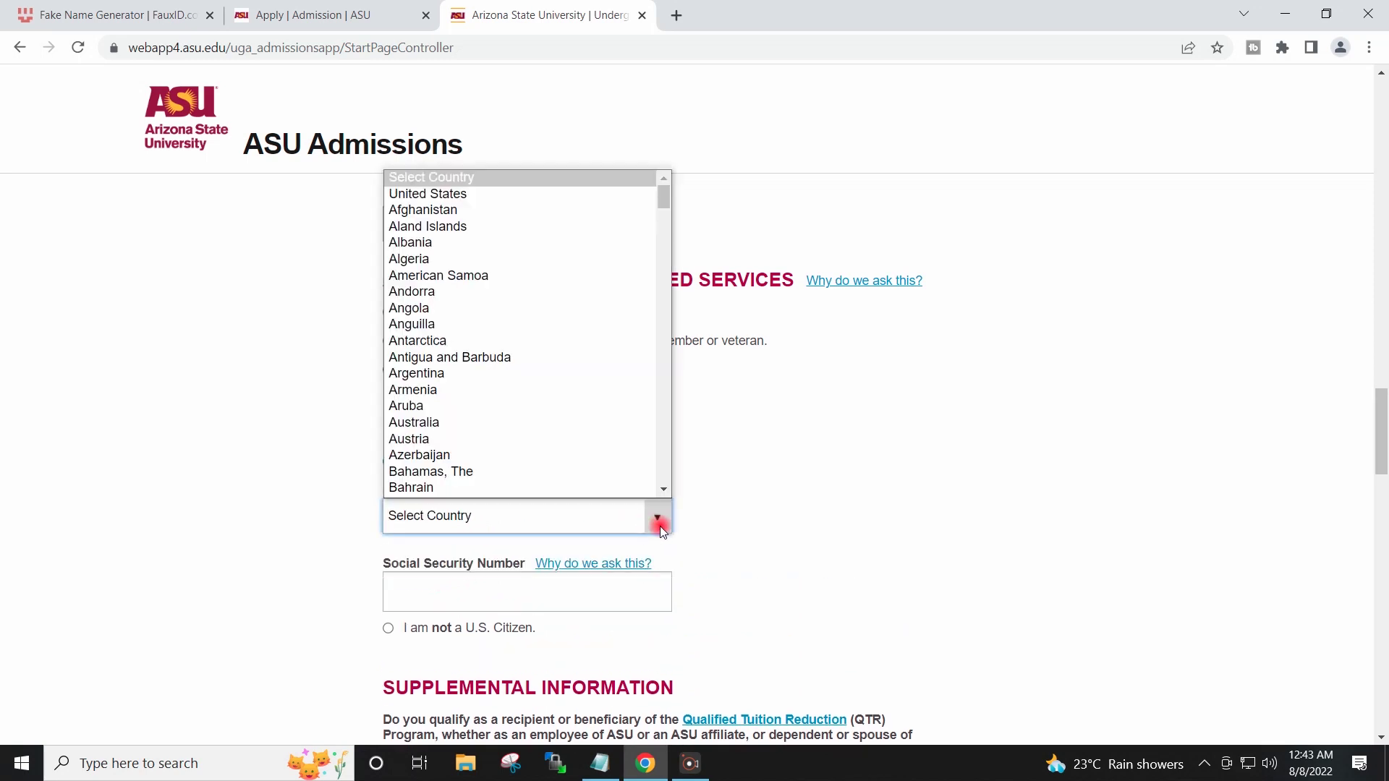
pyautogui.click(535, 190)
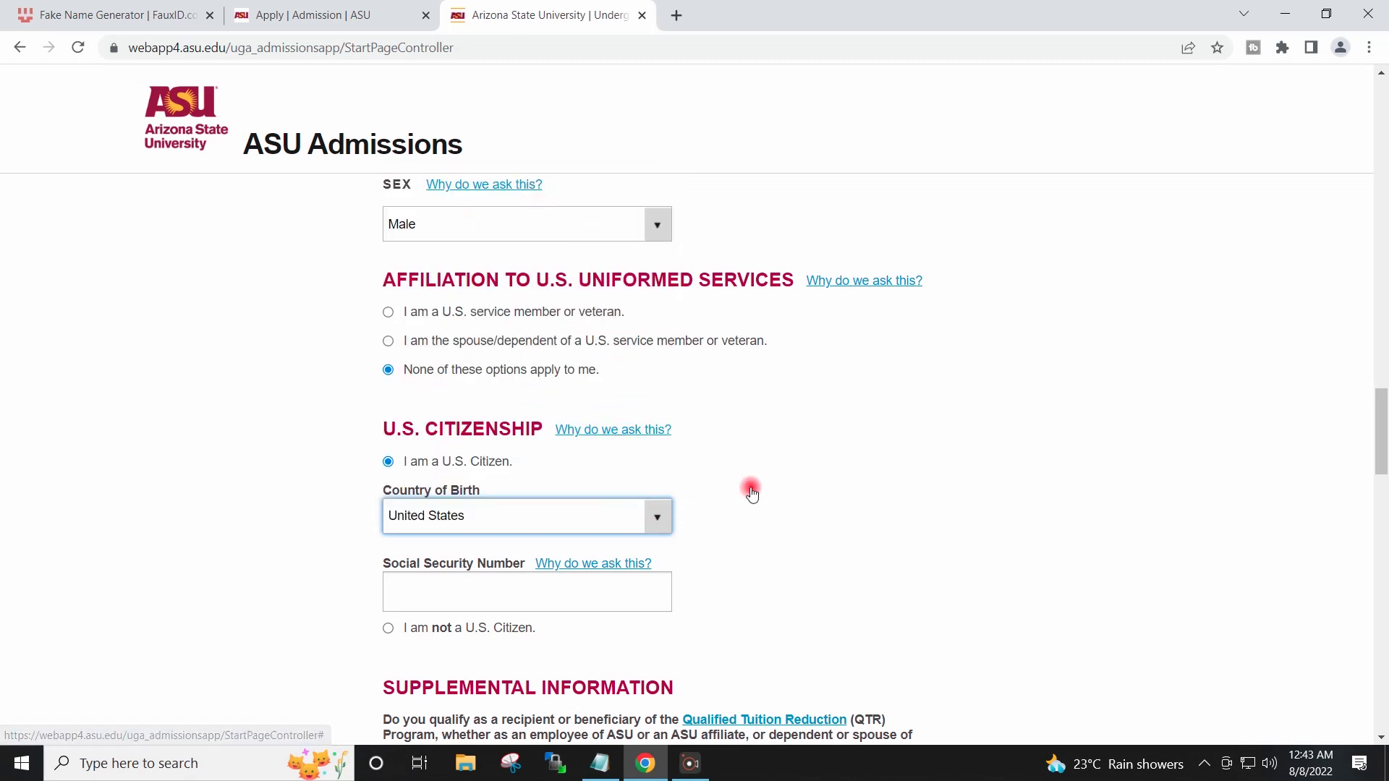
pyautogui.click(580, 590)
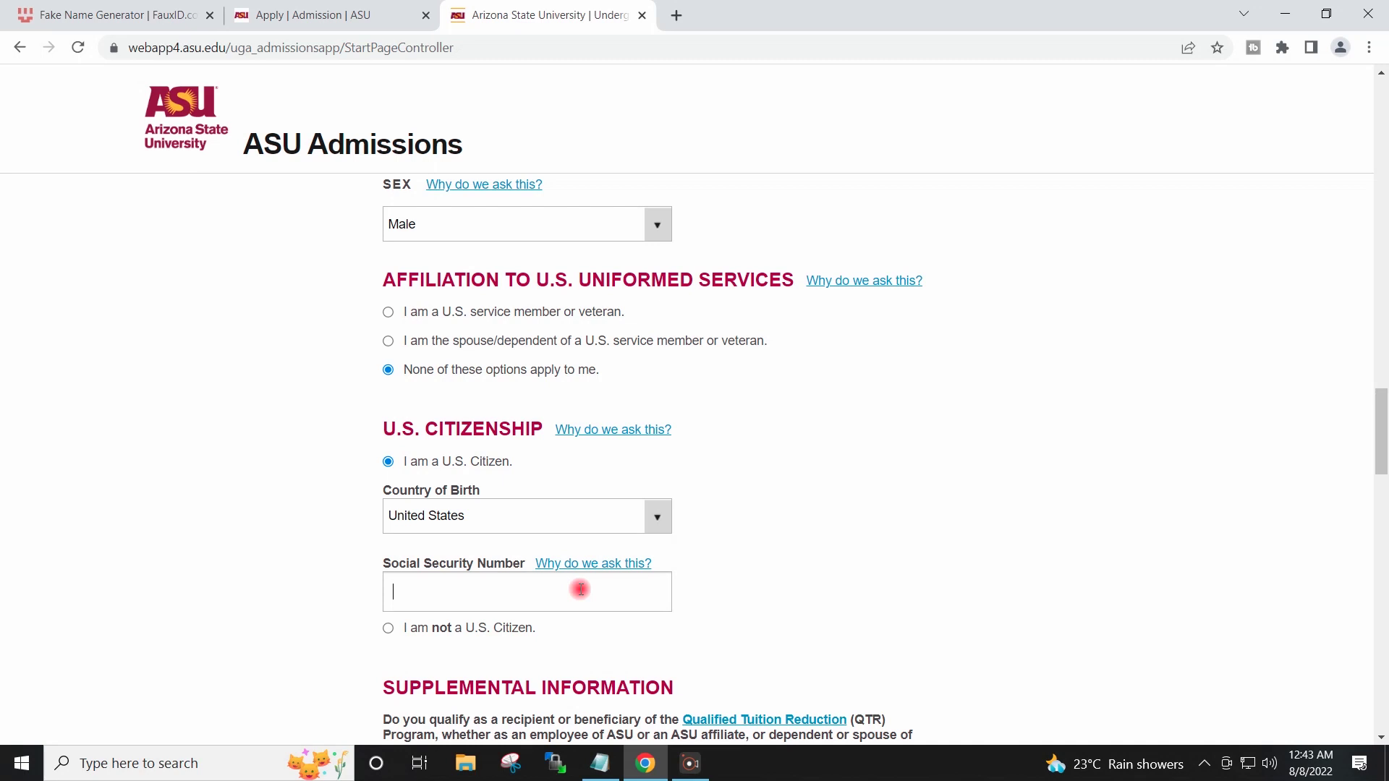
# - Copy the generated SSN from FauxID onto a new third line in Notepad and select it without dashes
pyautogui.click(91, 18)
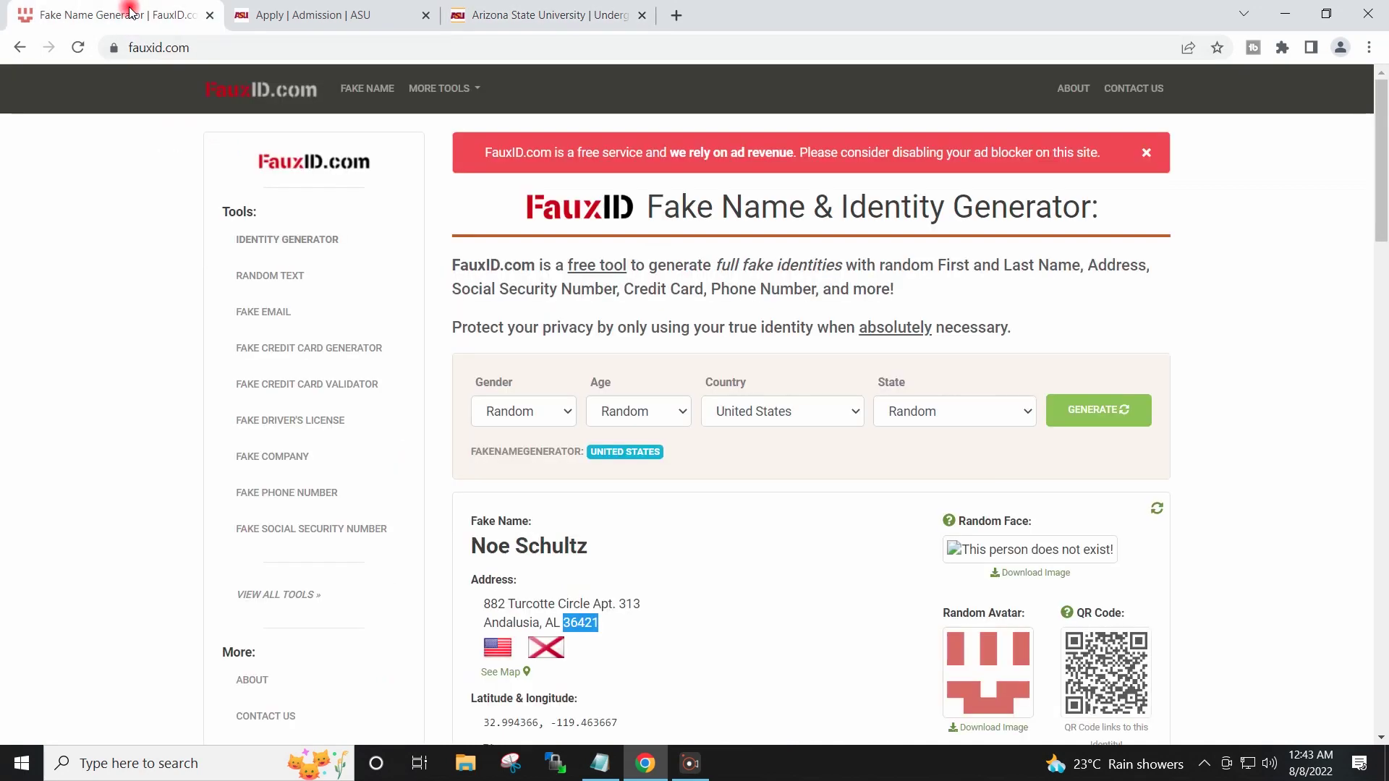
pyautogui.scroll(-6, 720, 539)
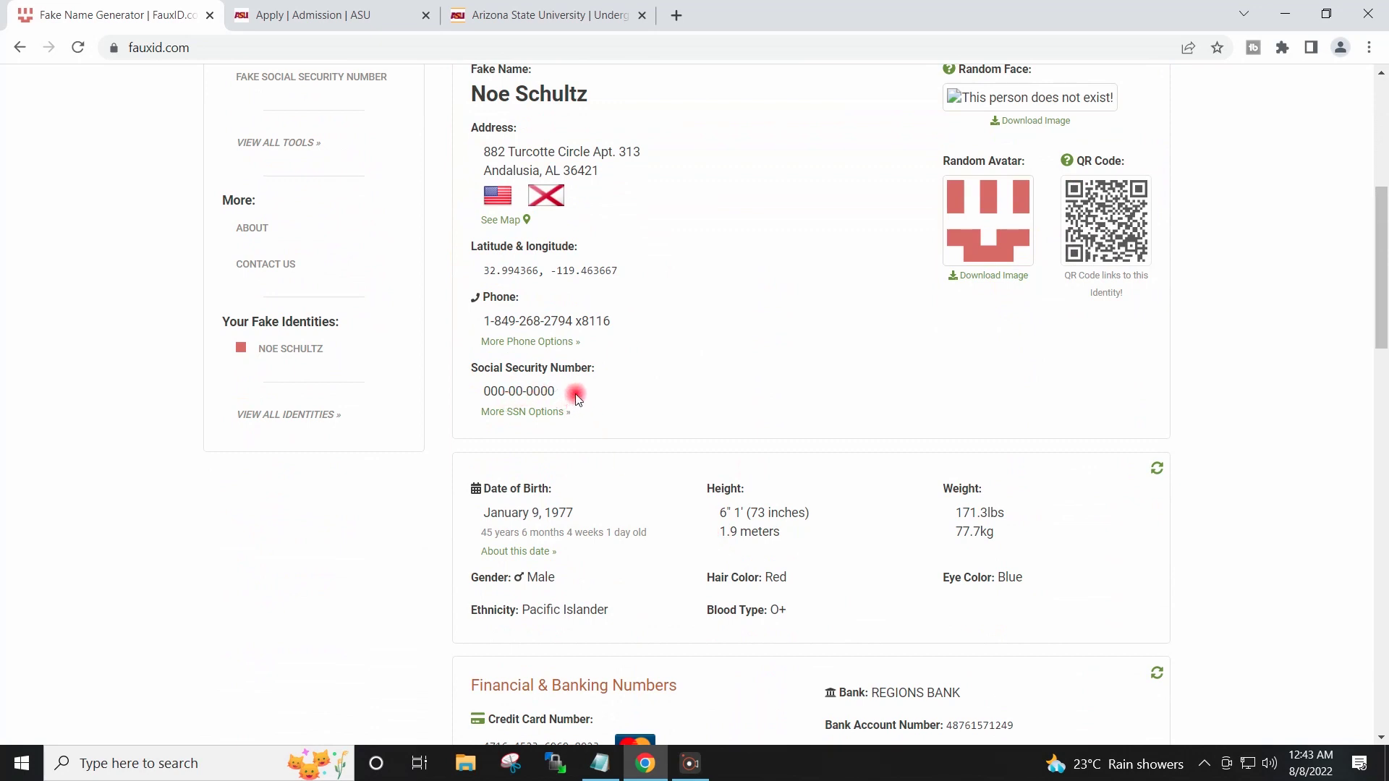
pyautogui.click(571, 393)
pyautogui.click(599, 763)
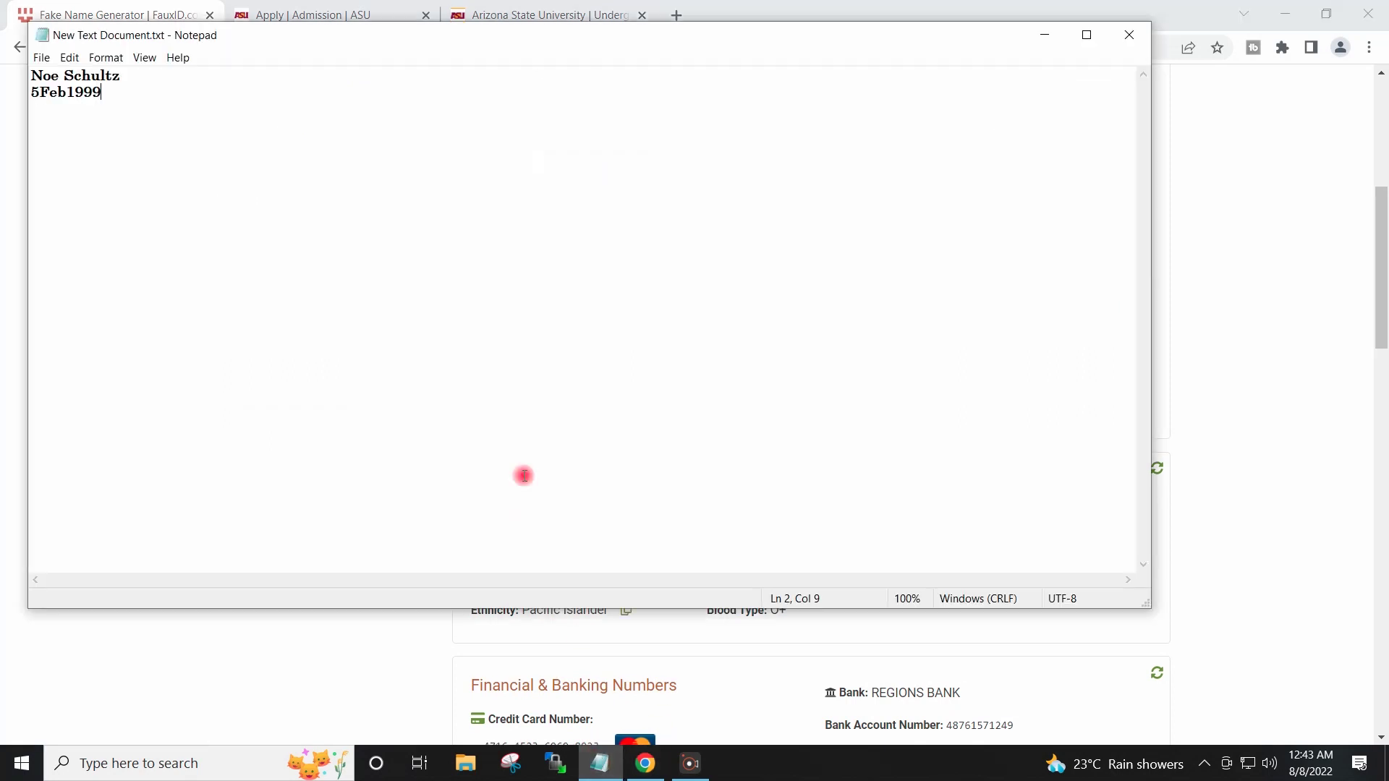
pyautogui.press('Return')
pyautogui.hotkey('ctrl', 'v')
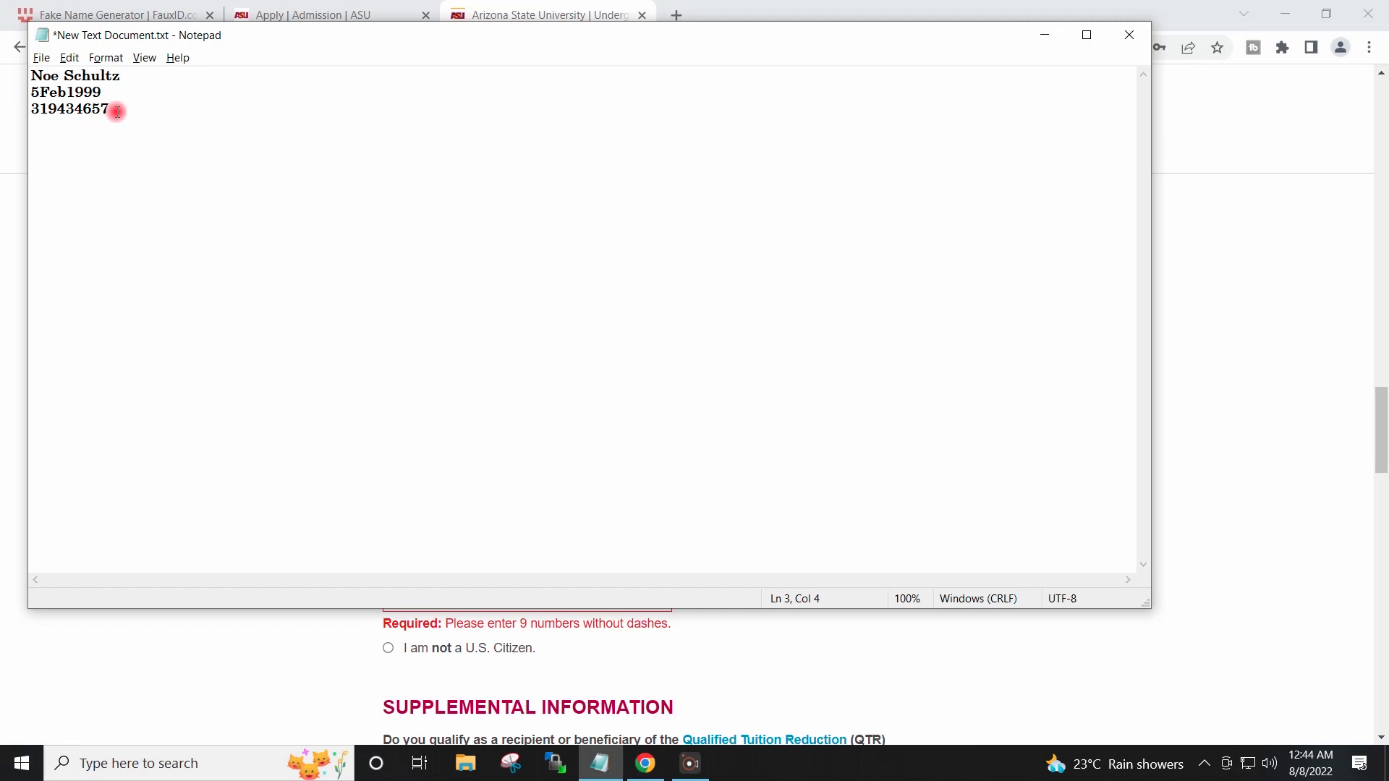
pyautogui.moveTo(113, 110); pyautogui.dragTo(31, 109)
pyautogui.hotkey('alt', 'Tab')
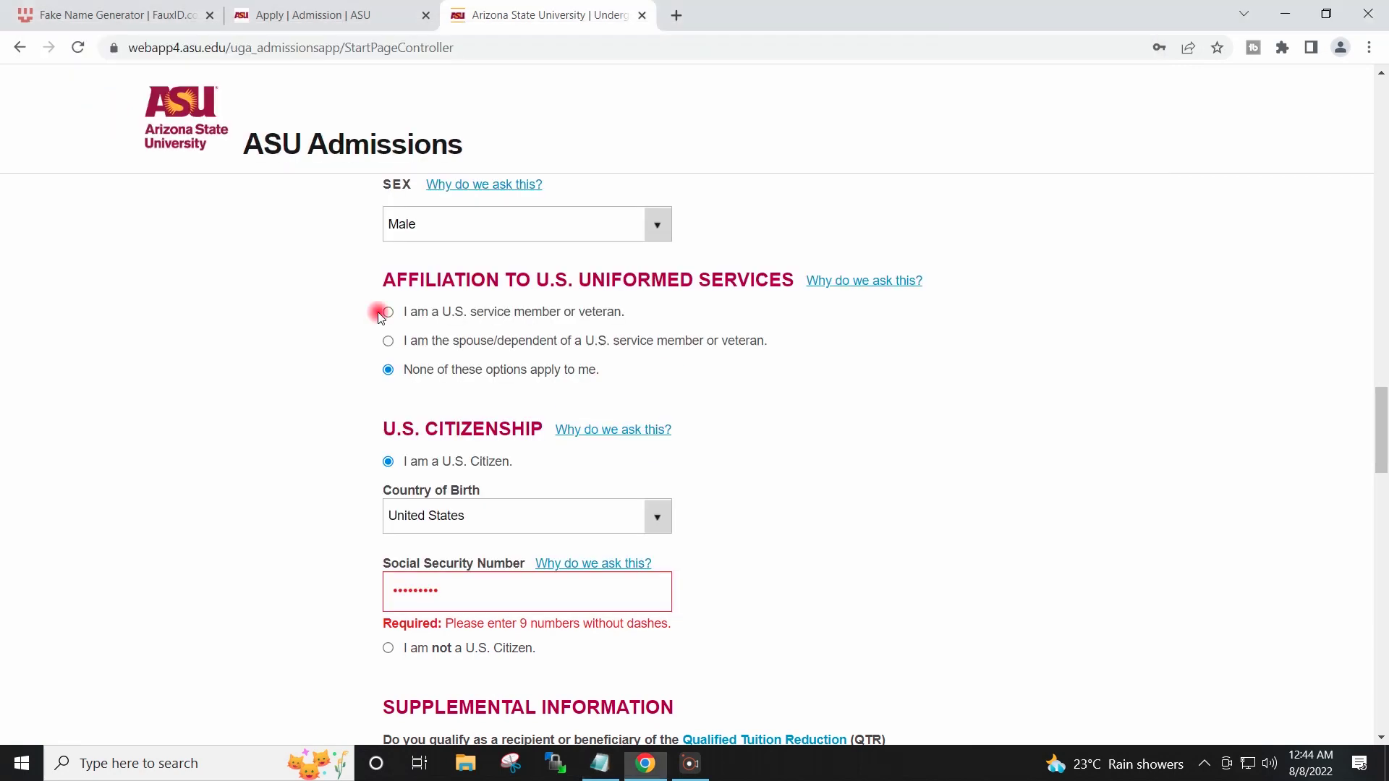
# - Replace the Social Security Number field with the dash-free nine-digit number
pyautogui.hotkey('ctrl', 'a')
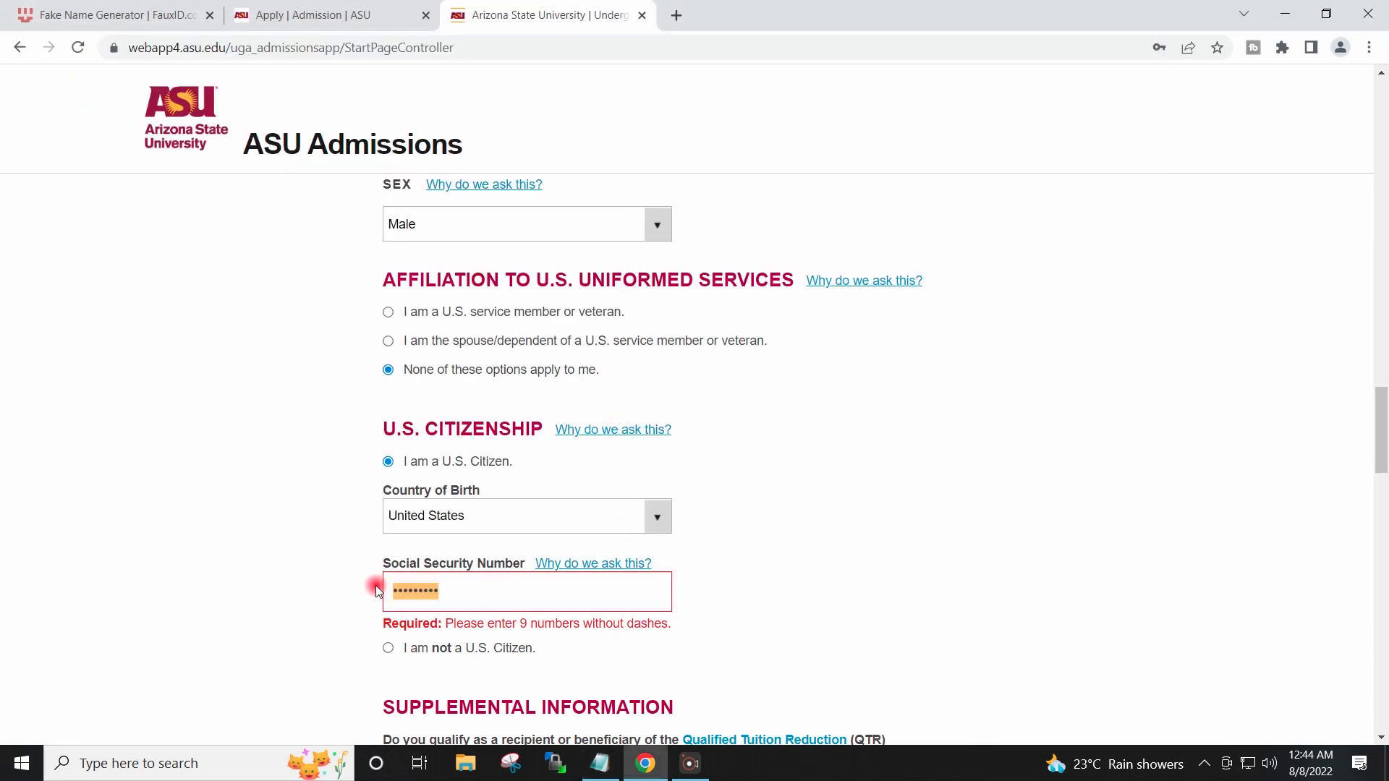
pyautogui.hotkey('ctrl', 'v')
pyautogui.scroll(-2, 328, 553)
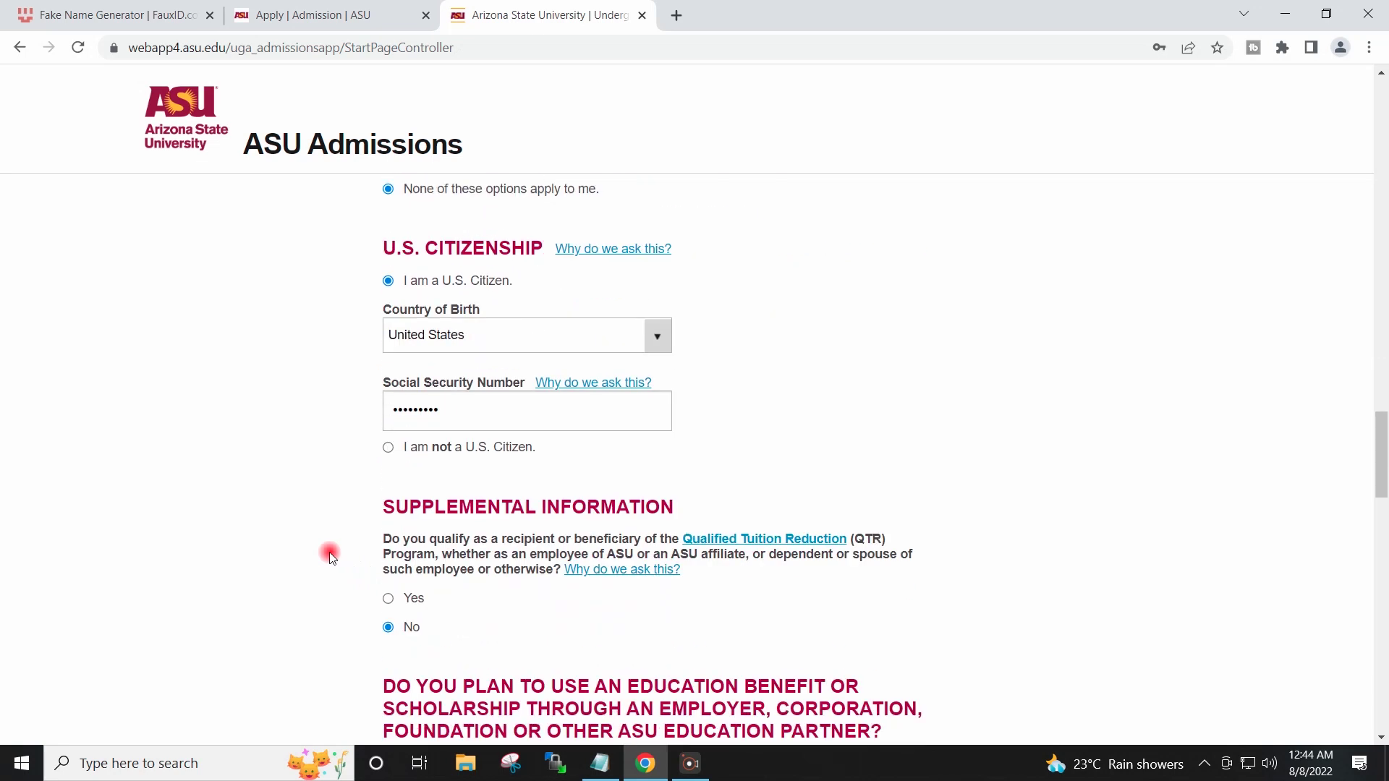
pyautogui.scroll(-5, 328, 553)
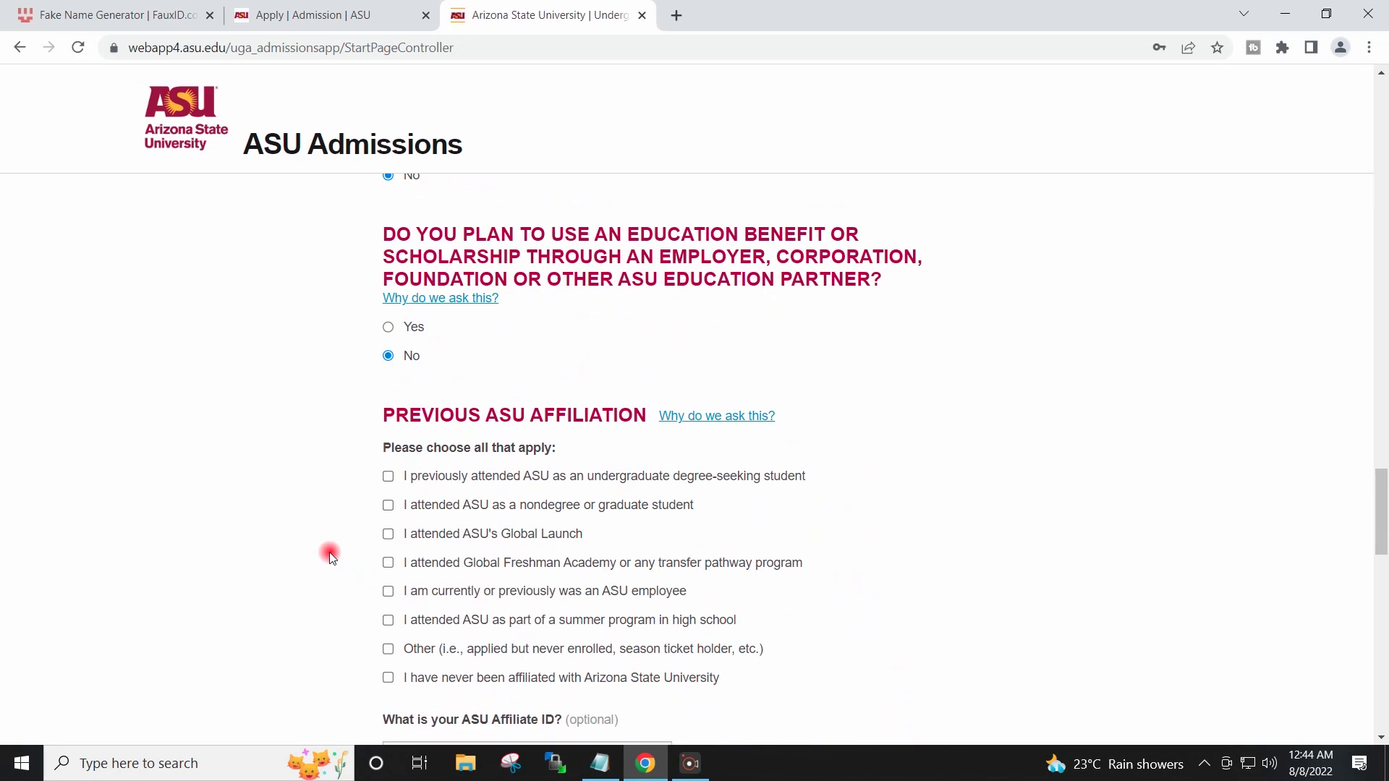
pyautogui.scroll(-1, 328, 552)
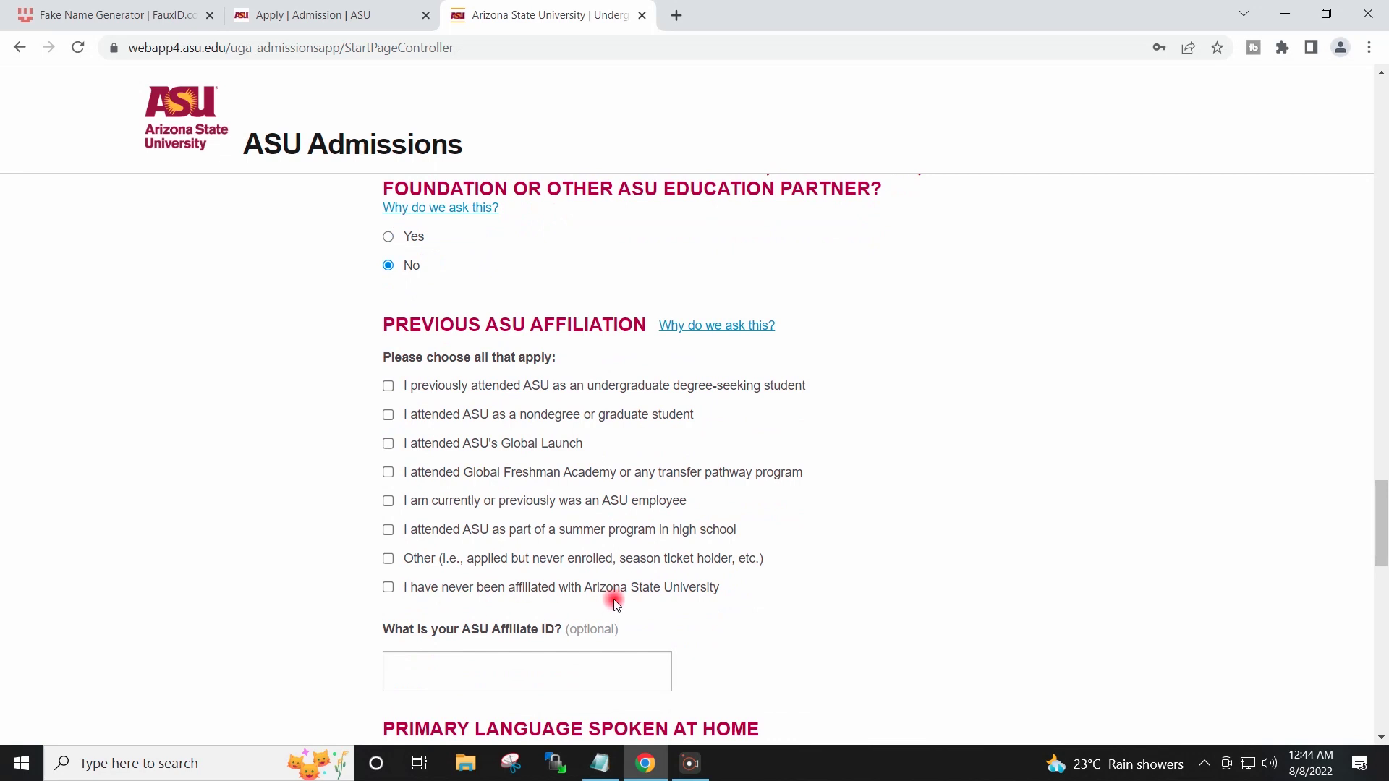
# - Tick 'I have never been affiliated with Arizona State University'
pyautogui.click(388, 587)
pyautogui.scroll(-1, 294, 532)
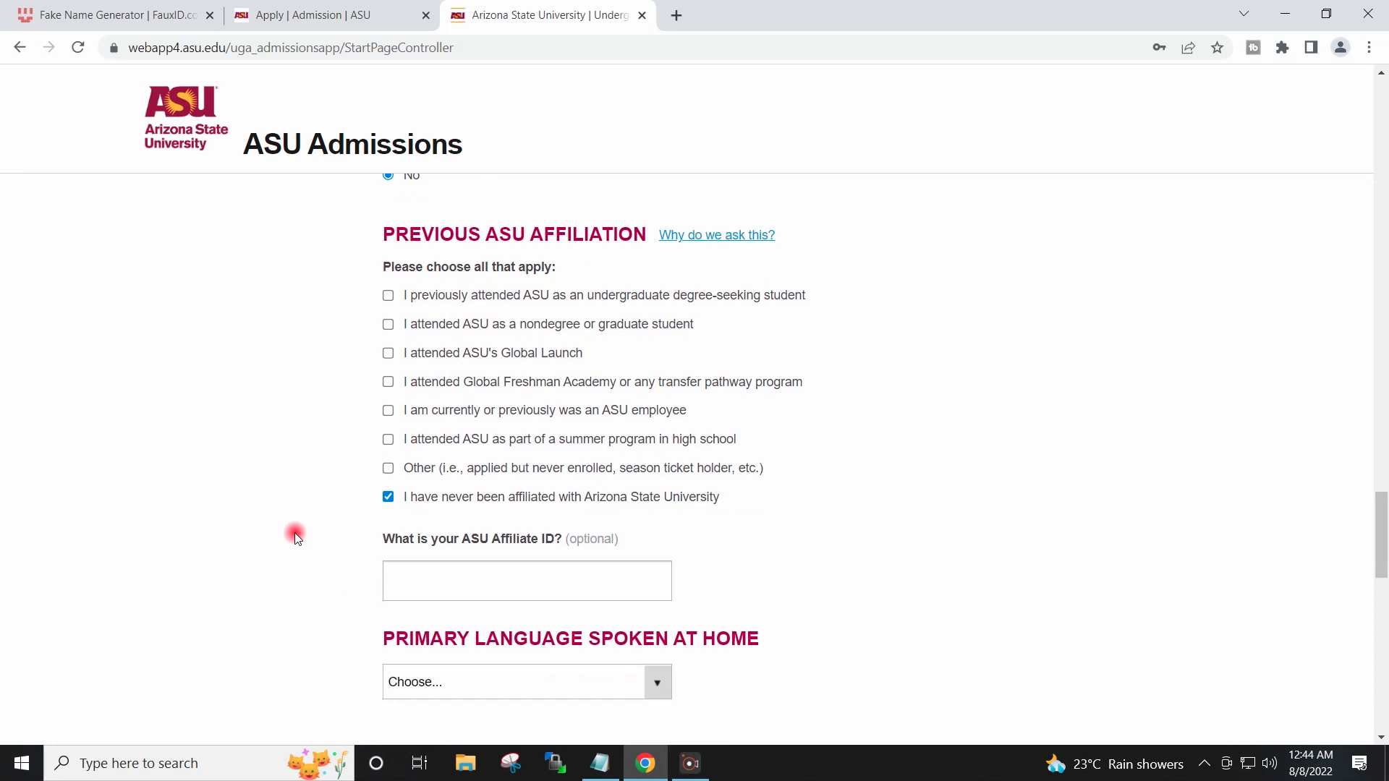
pyautogui.scroll(-1, 294, 532)
pyautogui.scroll(-1, 294, 533)
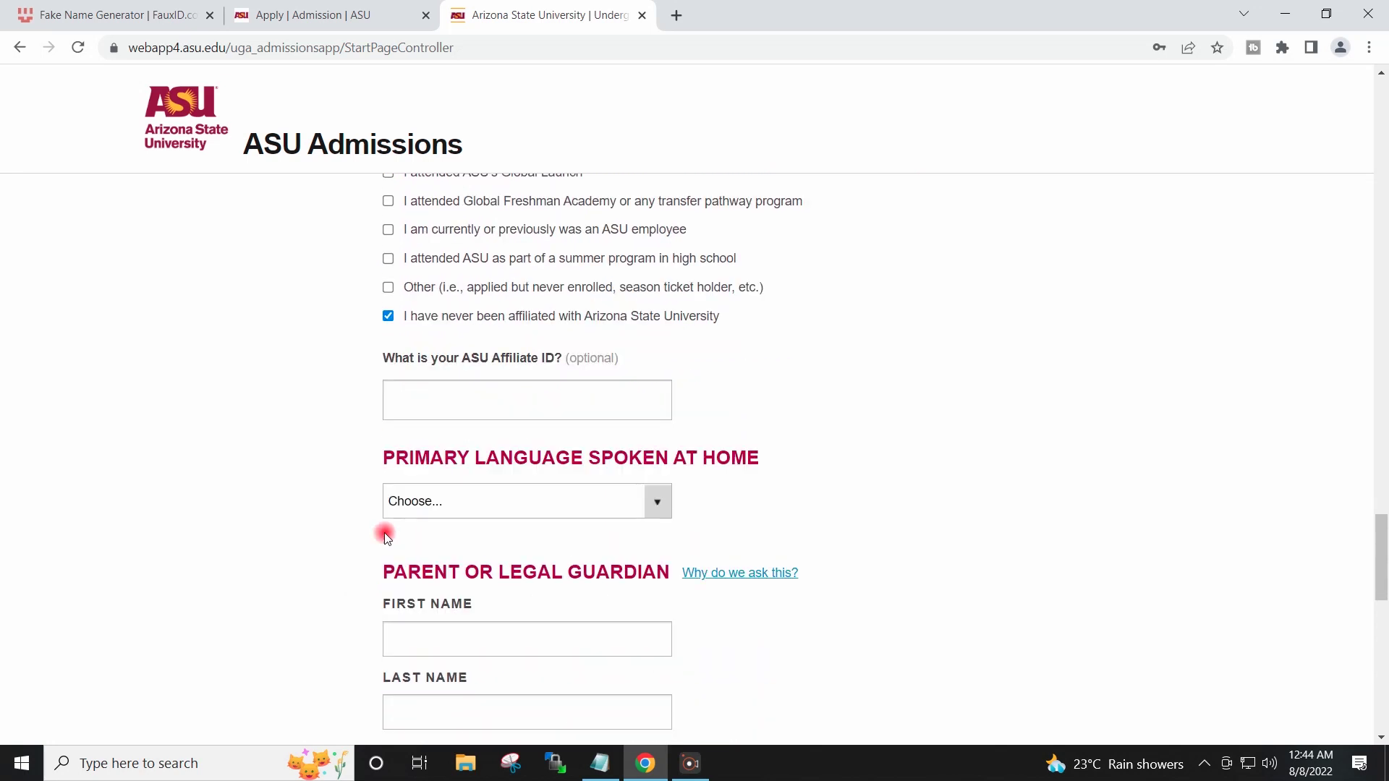
pyautogui.click(655, 500)
# - Choose English as the home language and paste the family surname from Notepad into the guardian's Last Name
pyautogui.click(509, 184)
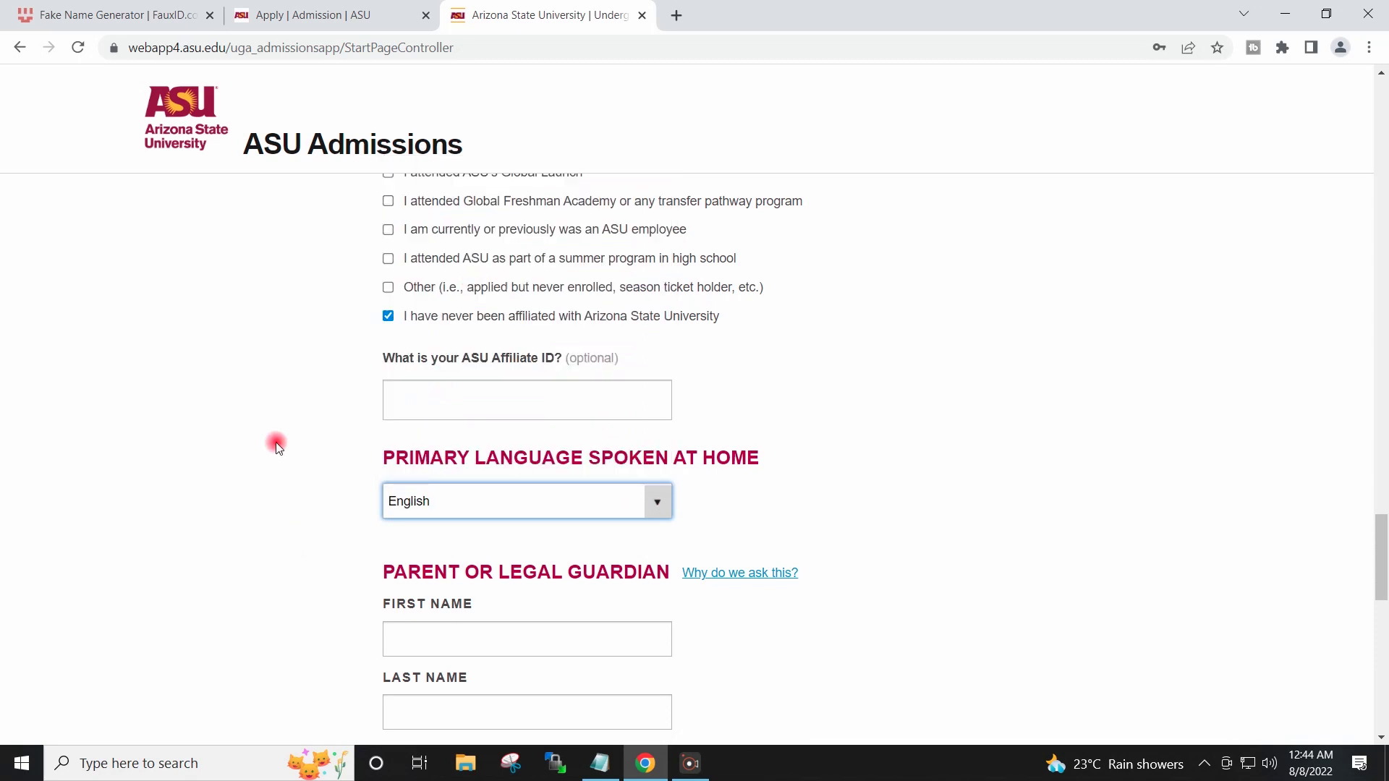
pyautogui.scroll(-2, 275, 444)
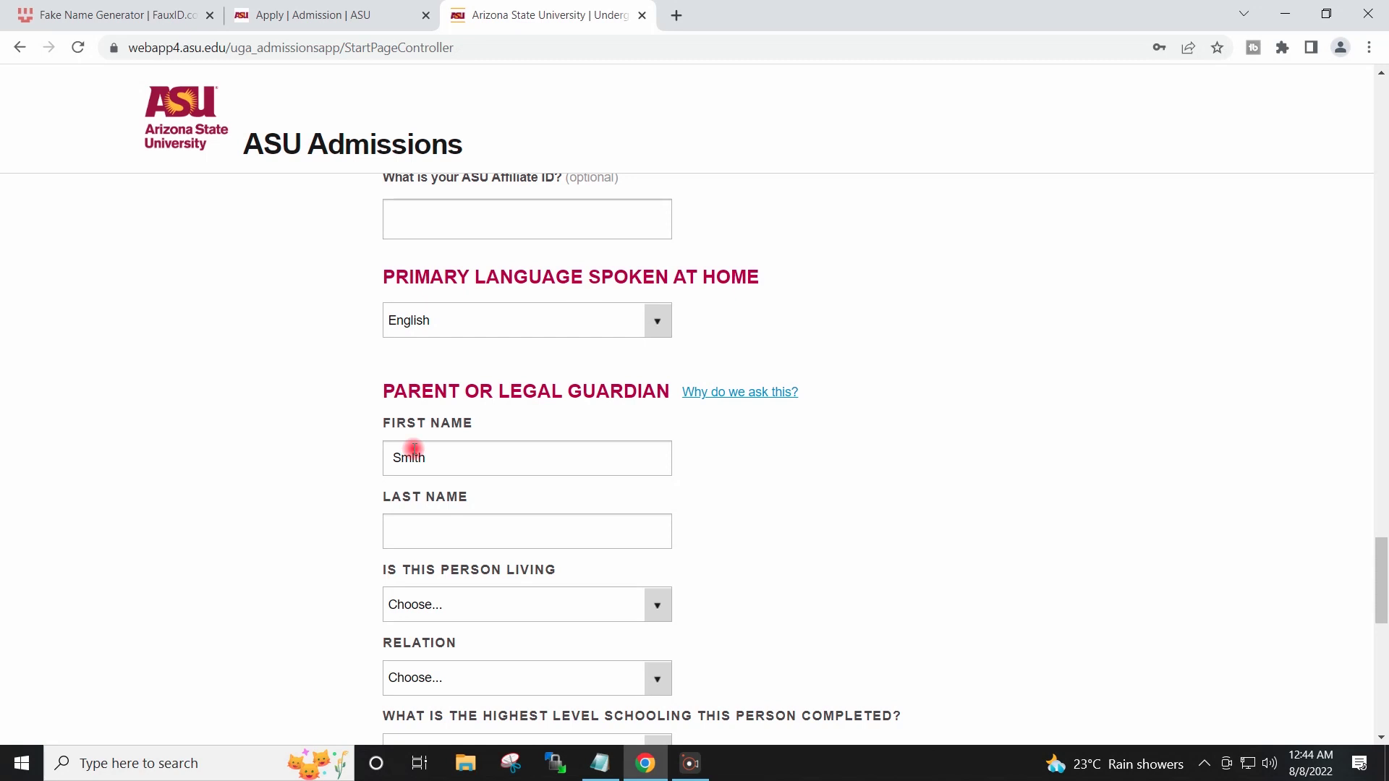
pyautogui.click(600, 763)
pyautogui.moveTo(122, 75); pyautogui.dragTo(67, 77)
pyautogui.hotkey('alt', 'Tab')
pyautogui.click(442, 536)
pyautogui.hotkey('ctrl', 'v')
pyautogui.scroll(-3, 289, 469)
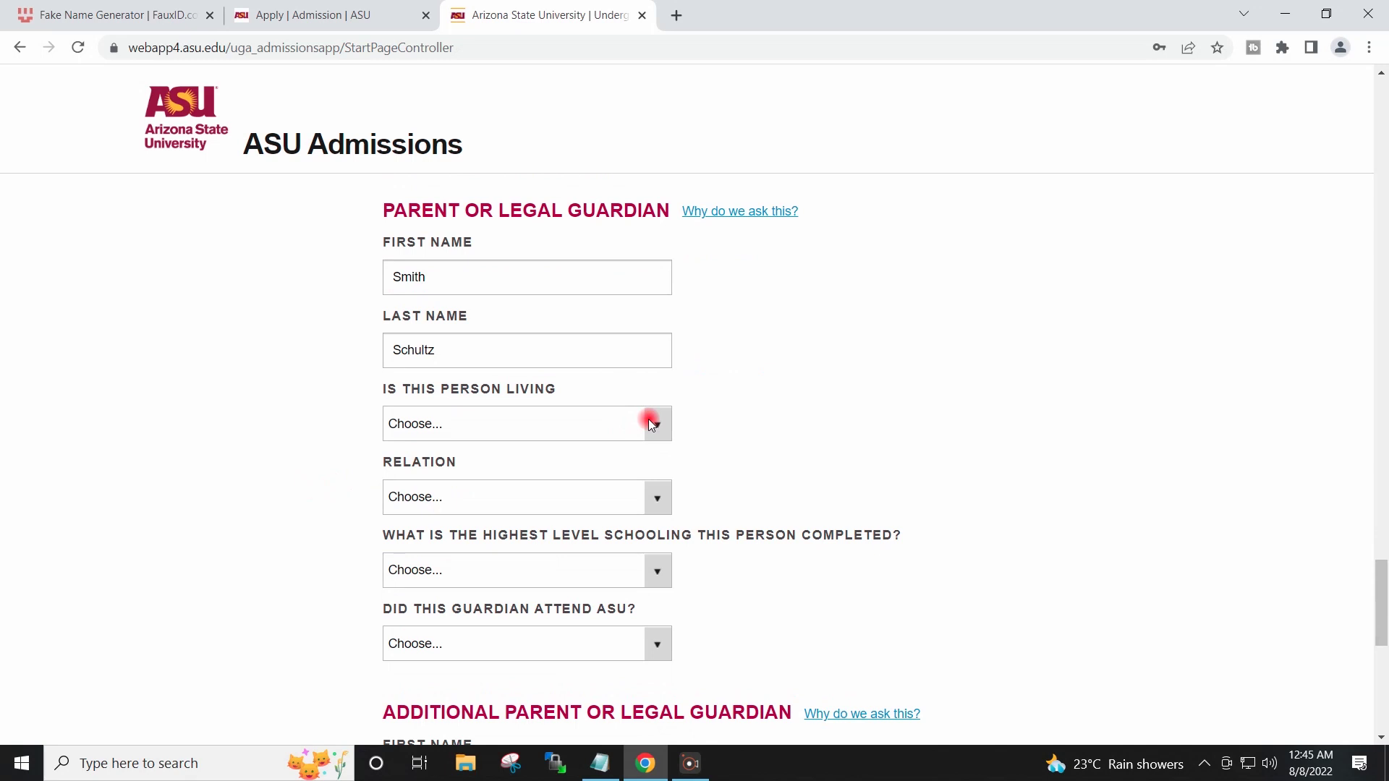
# - Mark the guardian as living and enter their e-mail address and +1 phone number
pyautogui.click(650, 421)
pyautogui.click(577, 464)
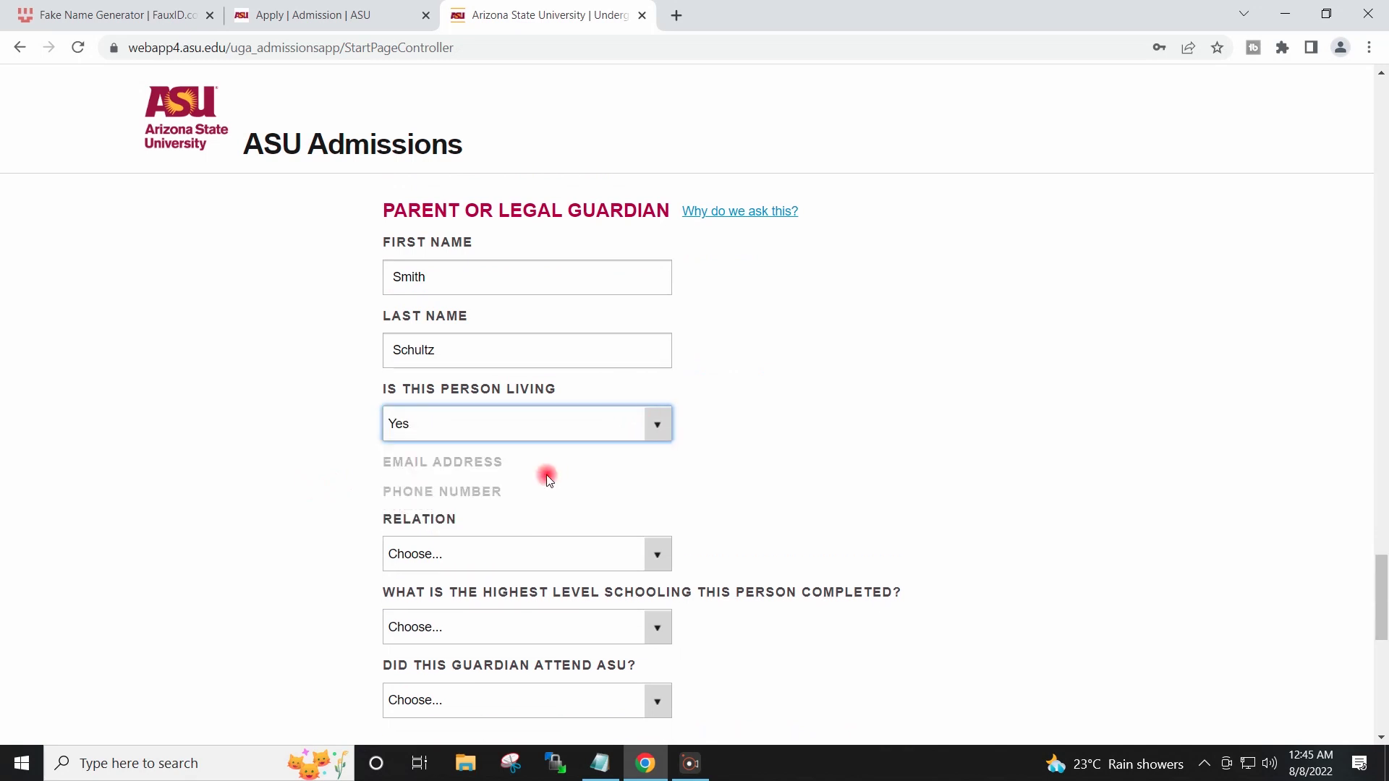
pyautogui.click(485, 506)
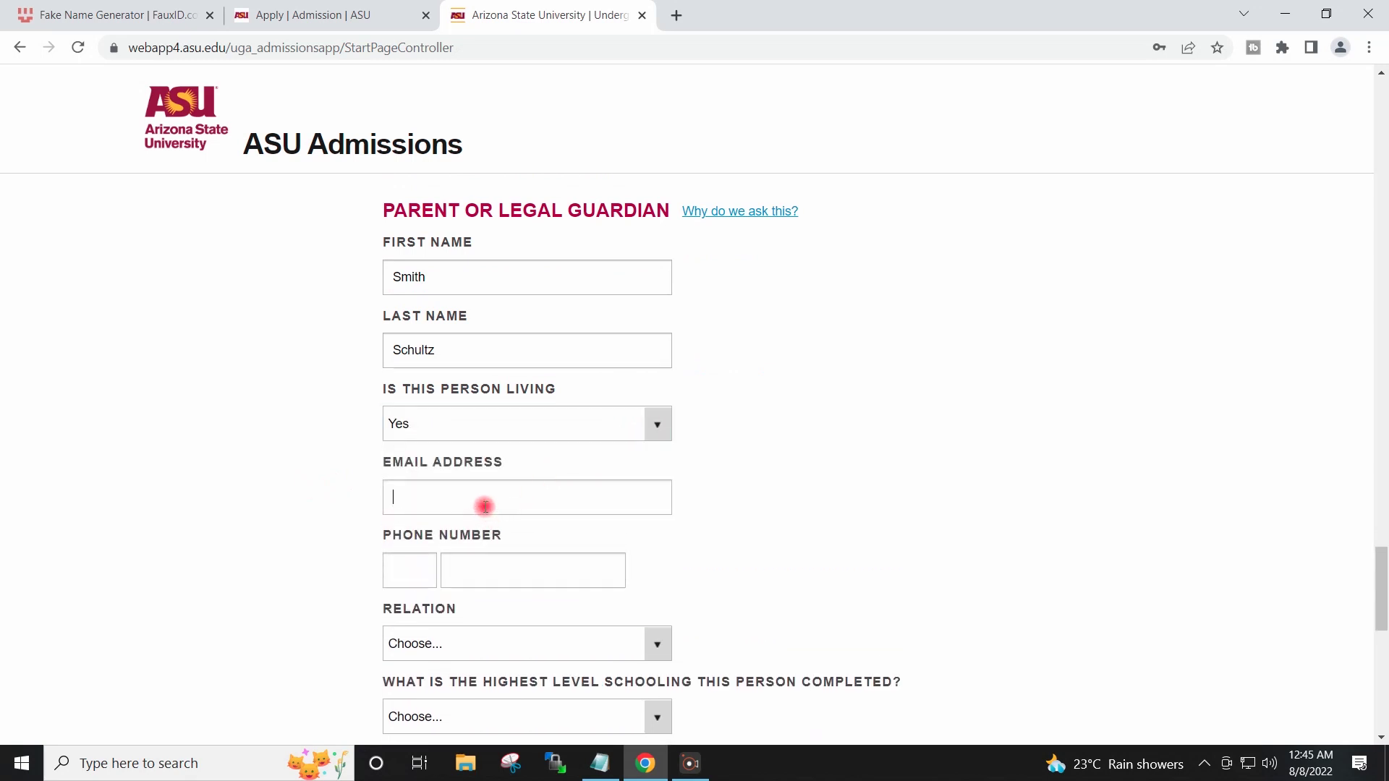
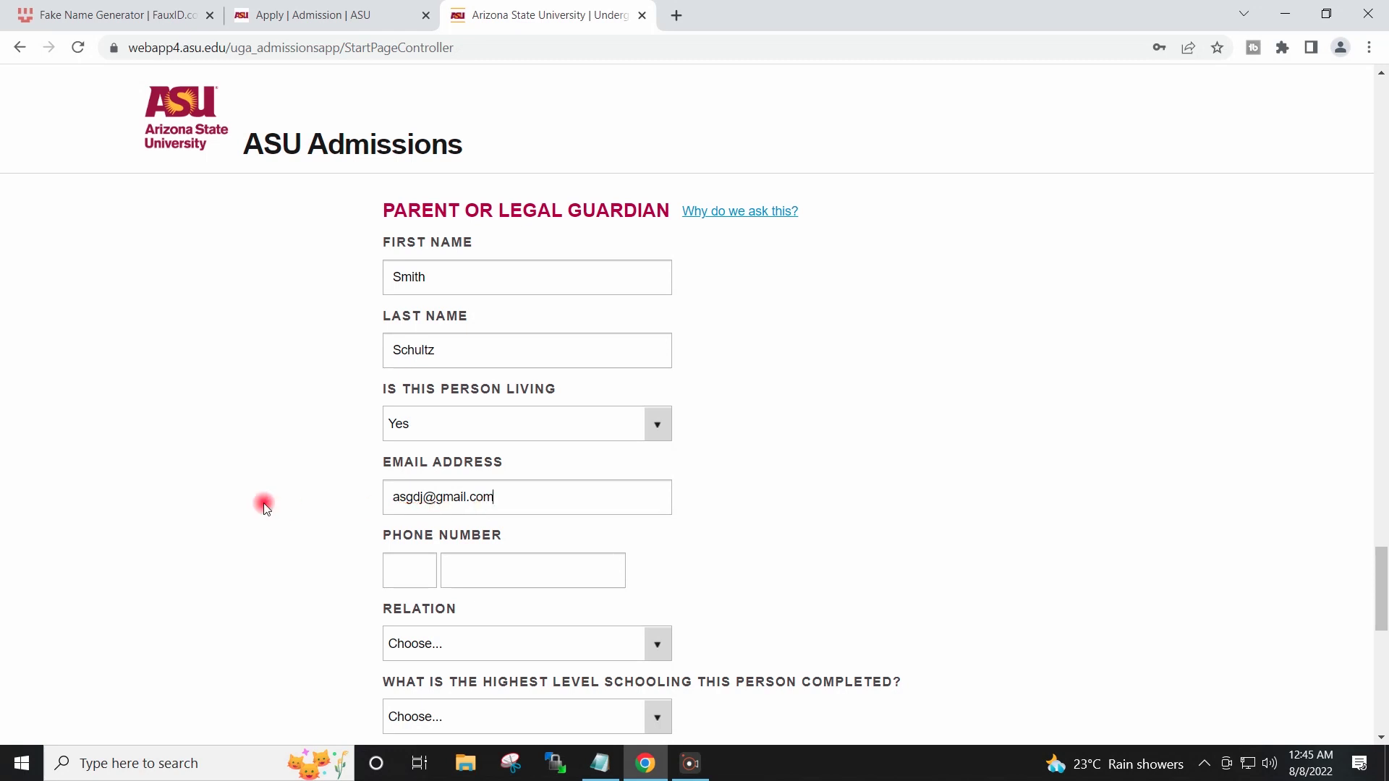
pyautogui.click(424, 583)
pyautogui.click(403, 571)
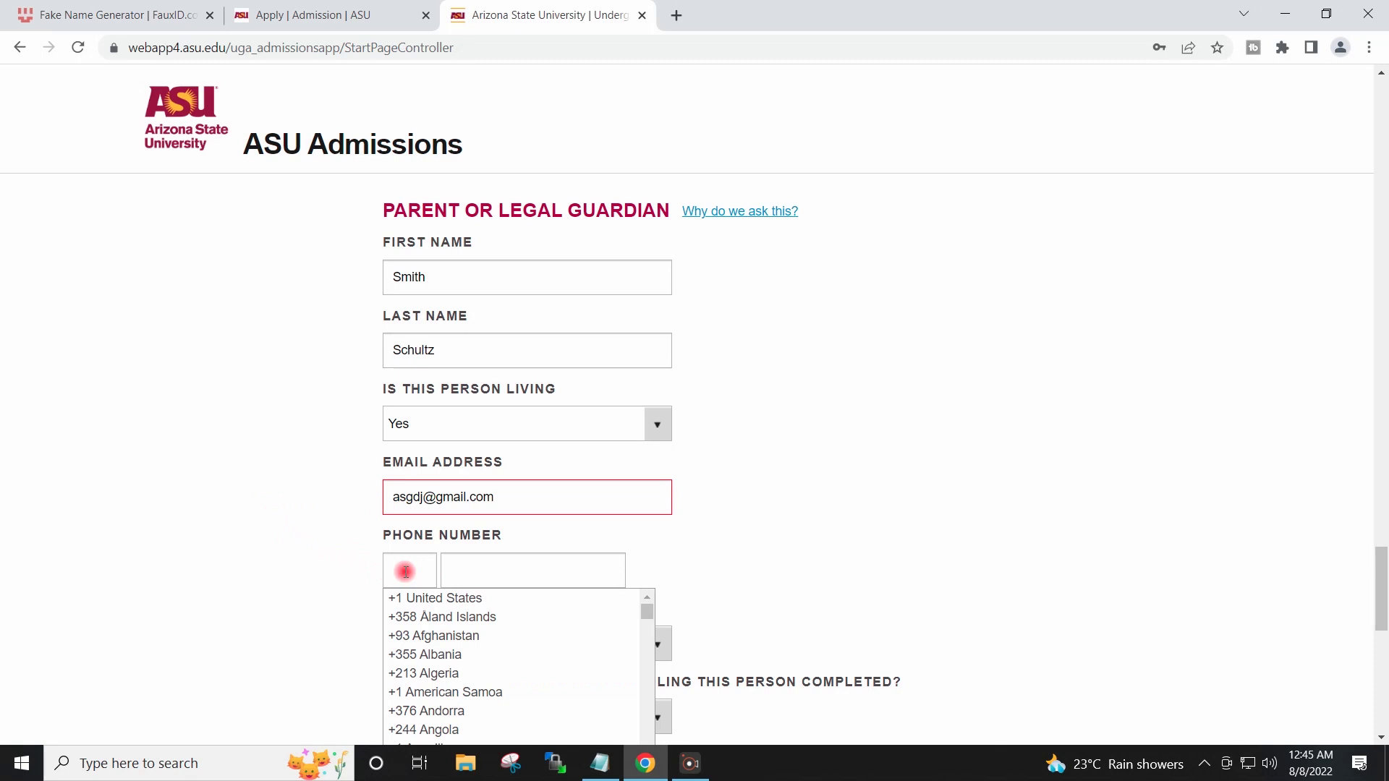
pyautogui.click(425, 496)
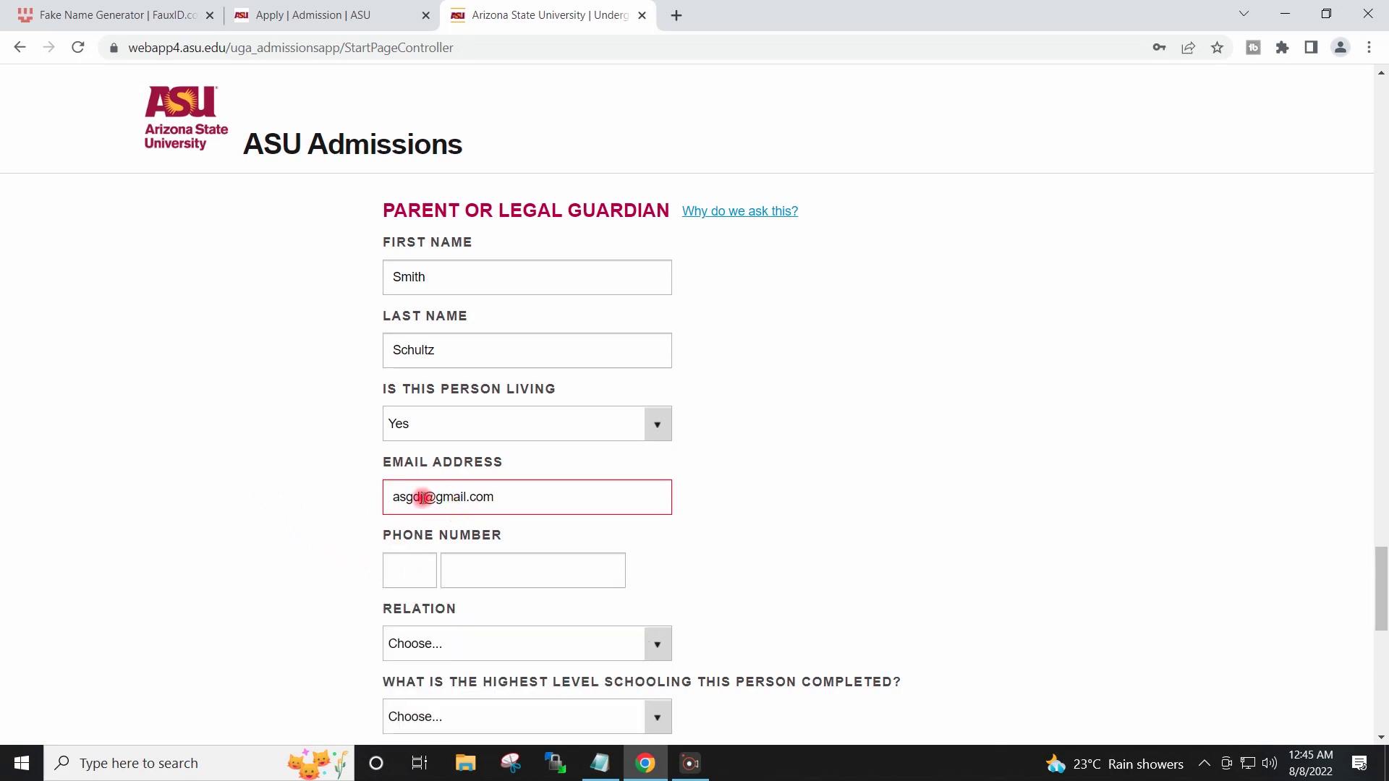
pyautogui.click(412, 569)
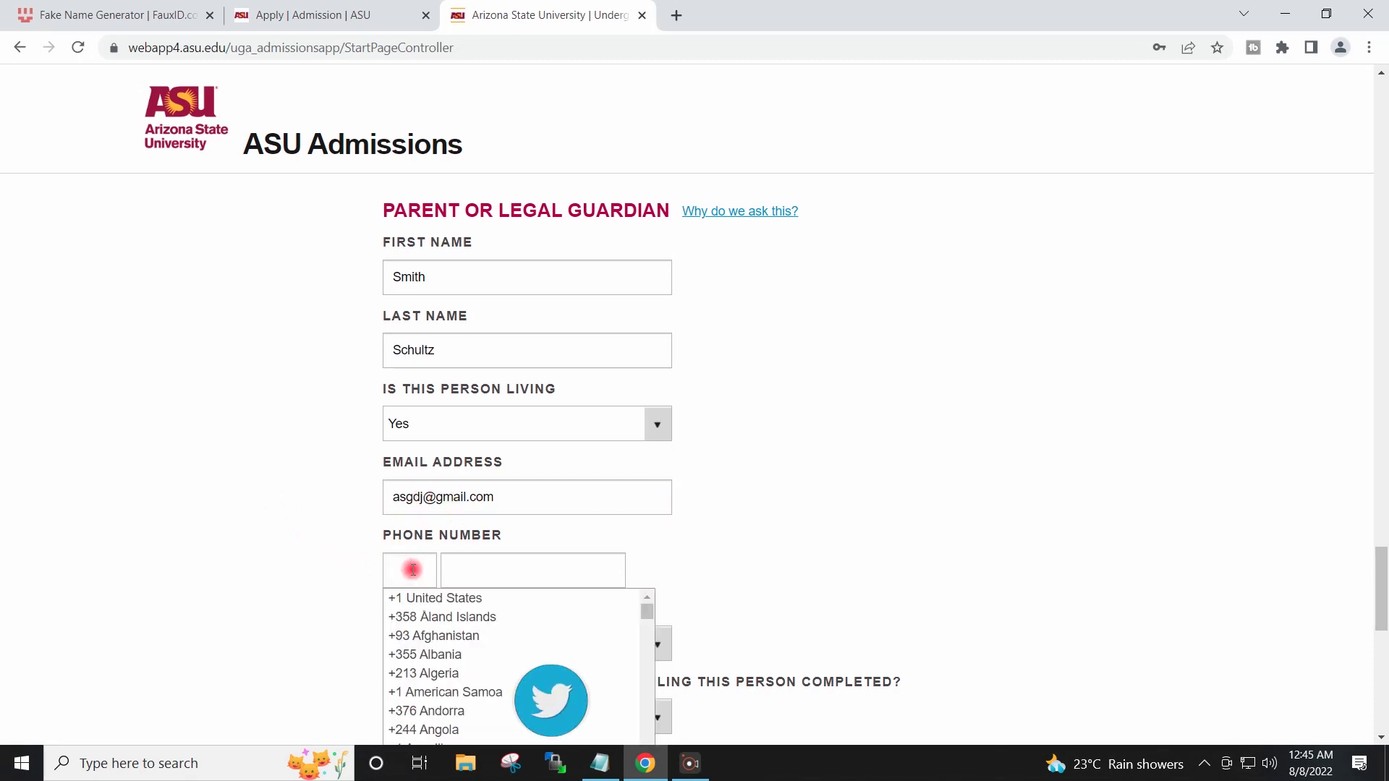
pyautogui.click(413, 603)
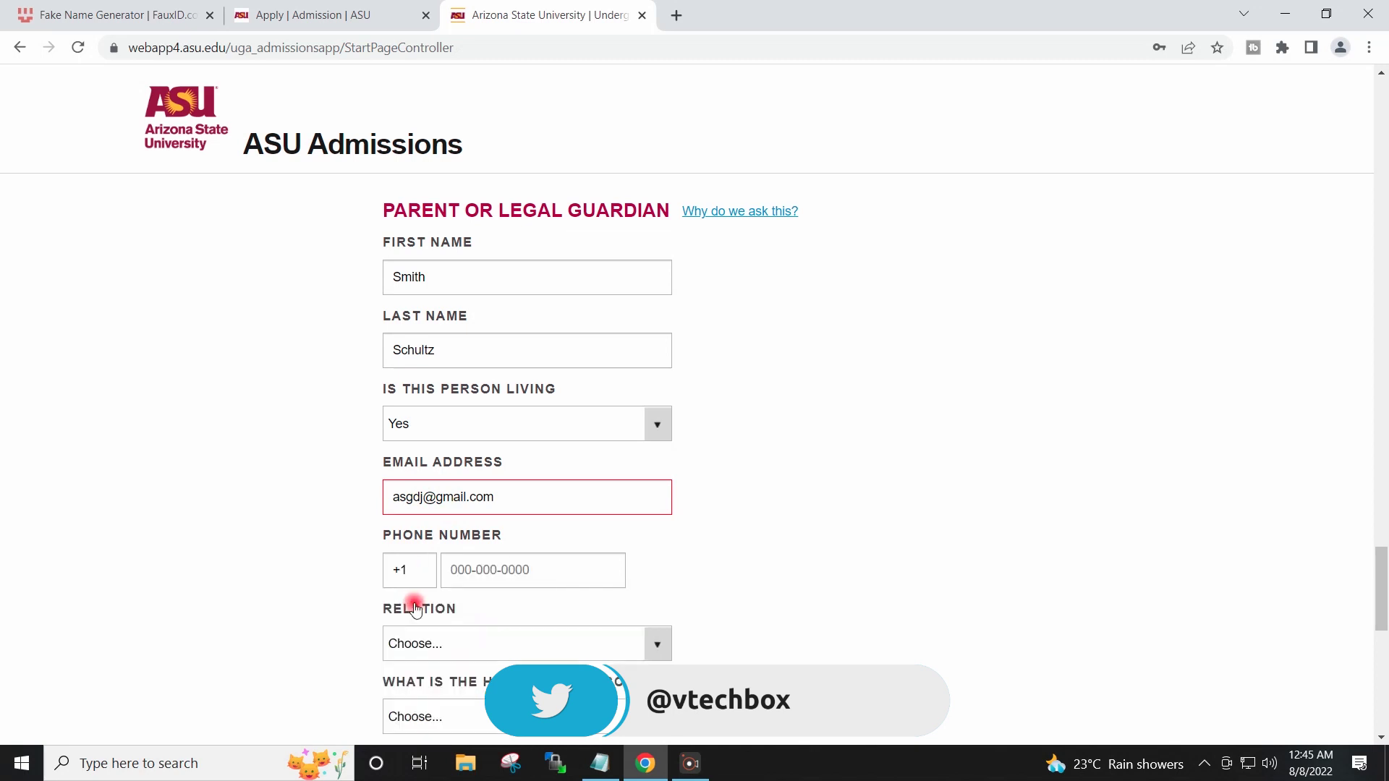
pyautogui.click(463, 584)
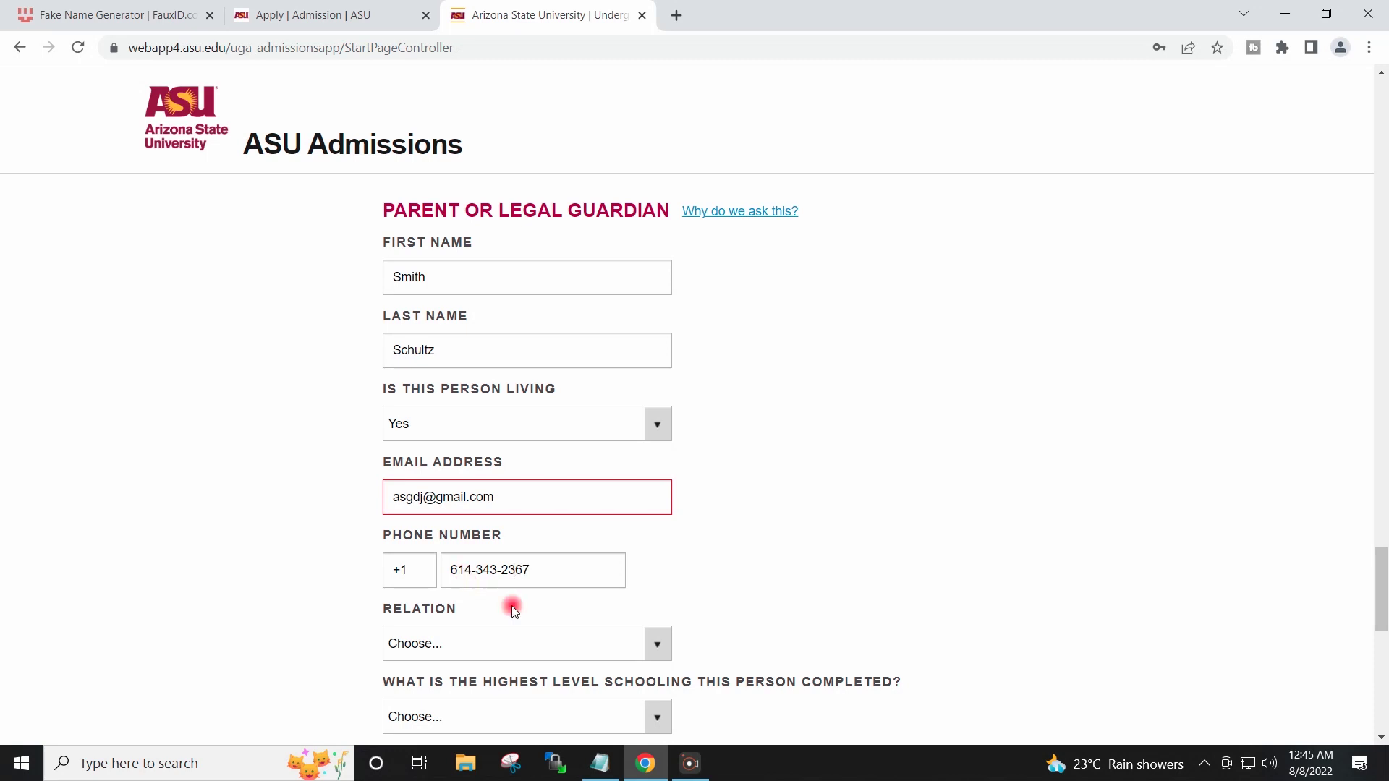
# - Set the guardian's relation to Father, schooling to High School, and attended ASU to No
pyautogui.click(660, 643)
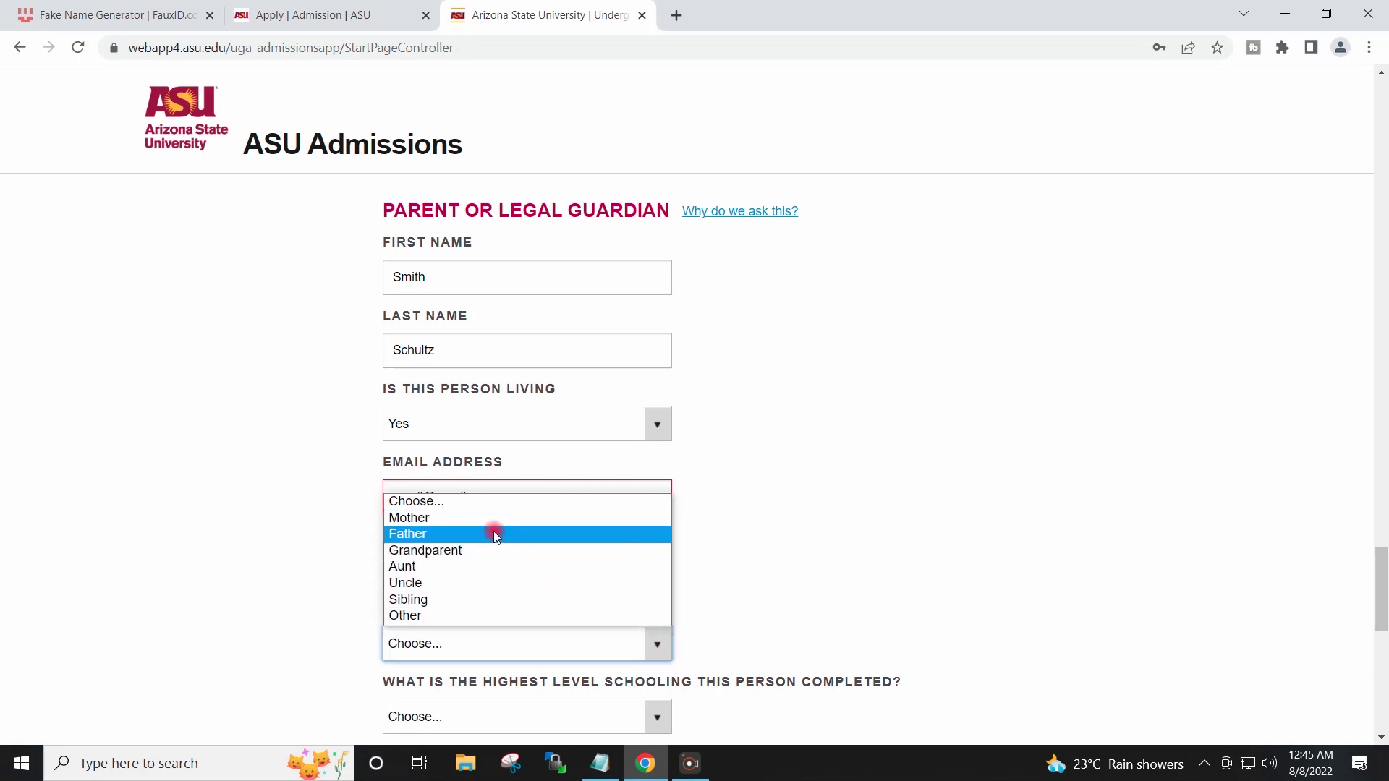
pyautogui.click(496, 533)
pyautogui.scroll(-2, 942, 489)
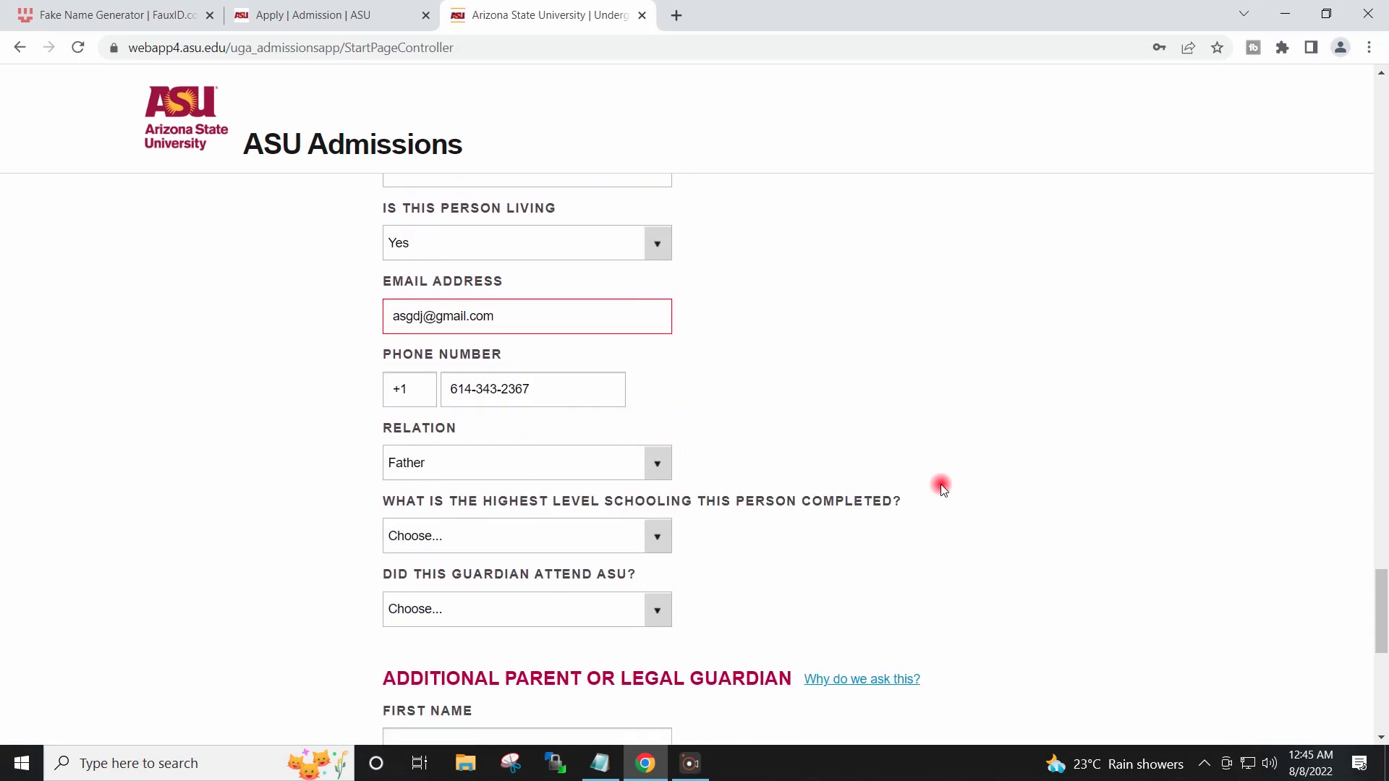
pyautogui.click(657, 539)
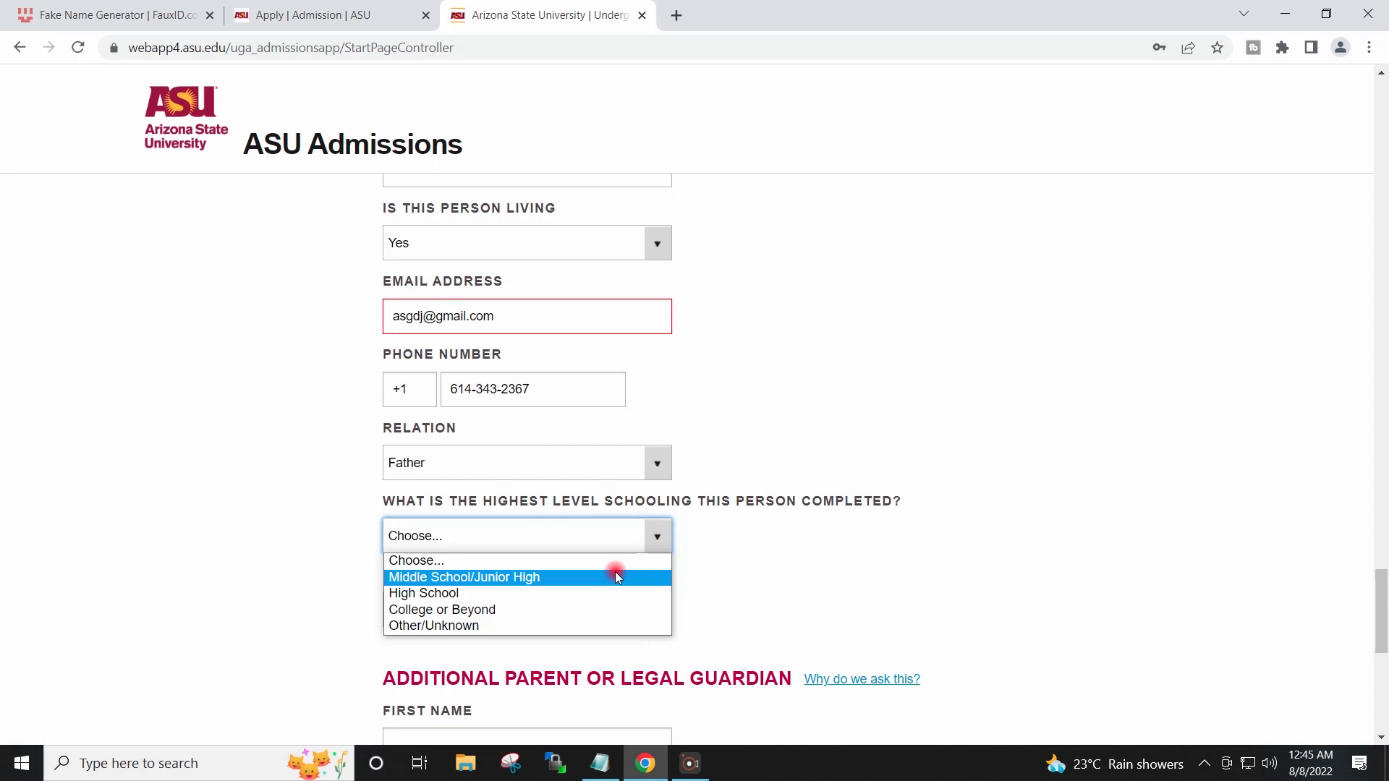
pyautogui.click(610, 589)
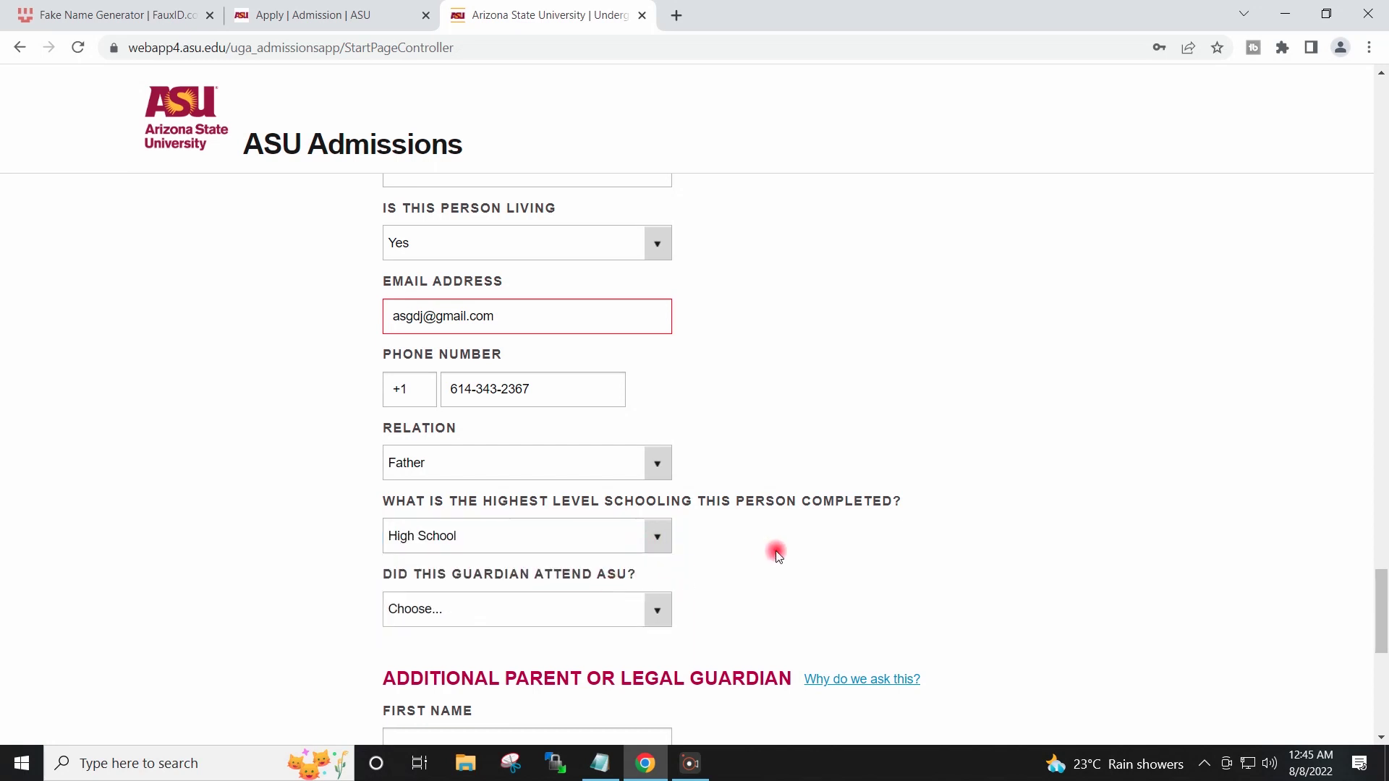
pyautogui.scroll(-1, 776, 553)
pyautogui.click(650, 520)
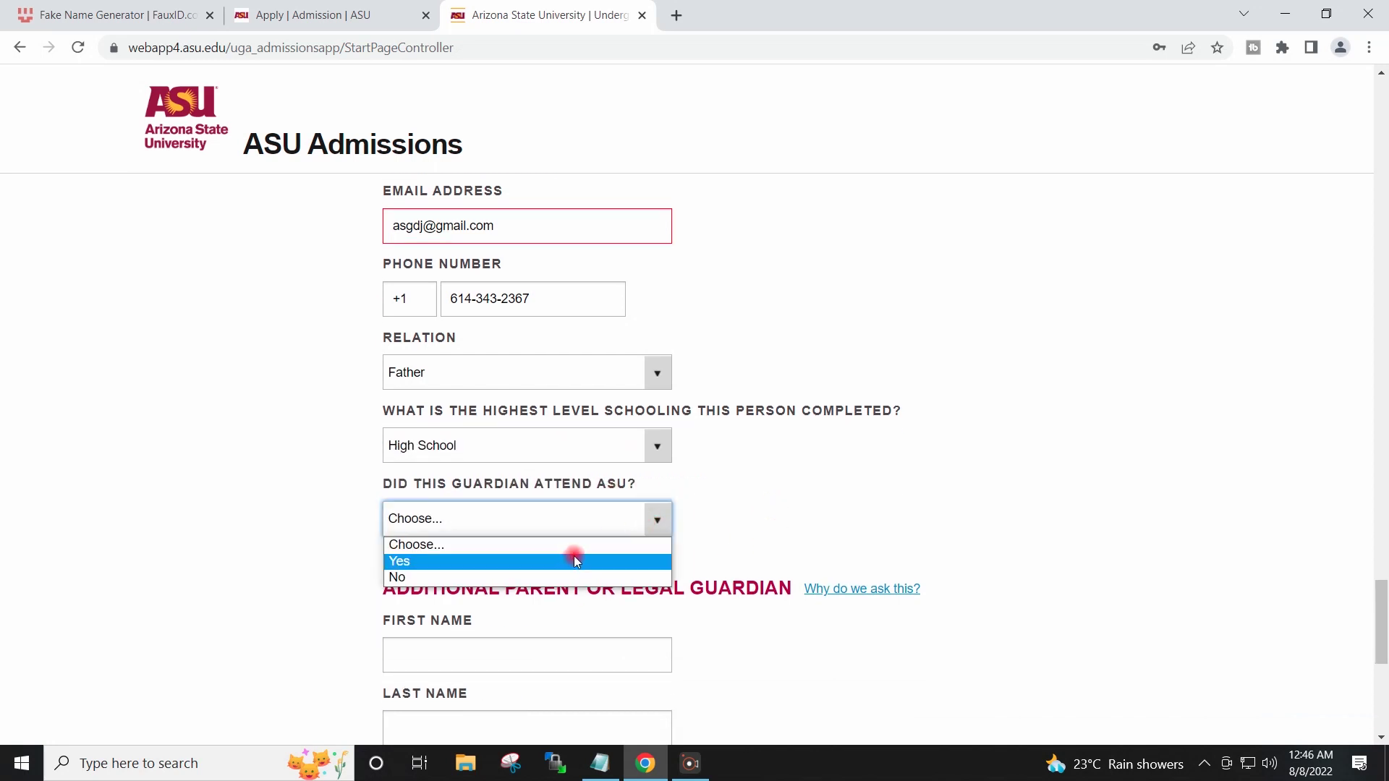
pyautogui.click(554, 575)
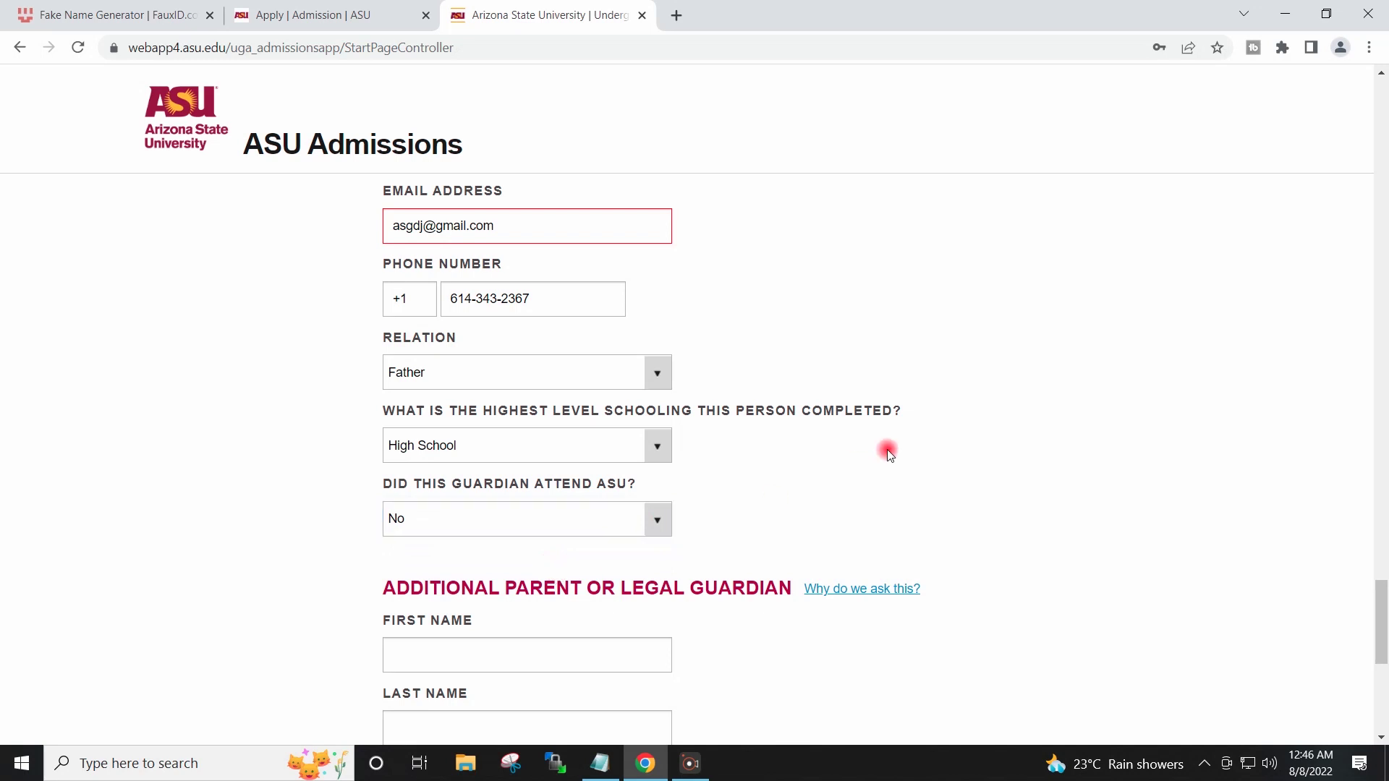
pyautogui.scroll(-3, 886, 449)
# - Enter the additional guardian's first name and paste the family surname from Notepad as Last Name
pyautogui.click(575, 383)
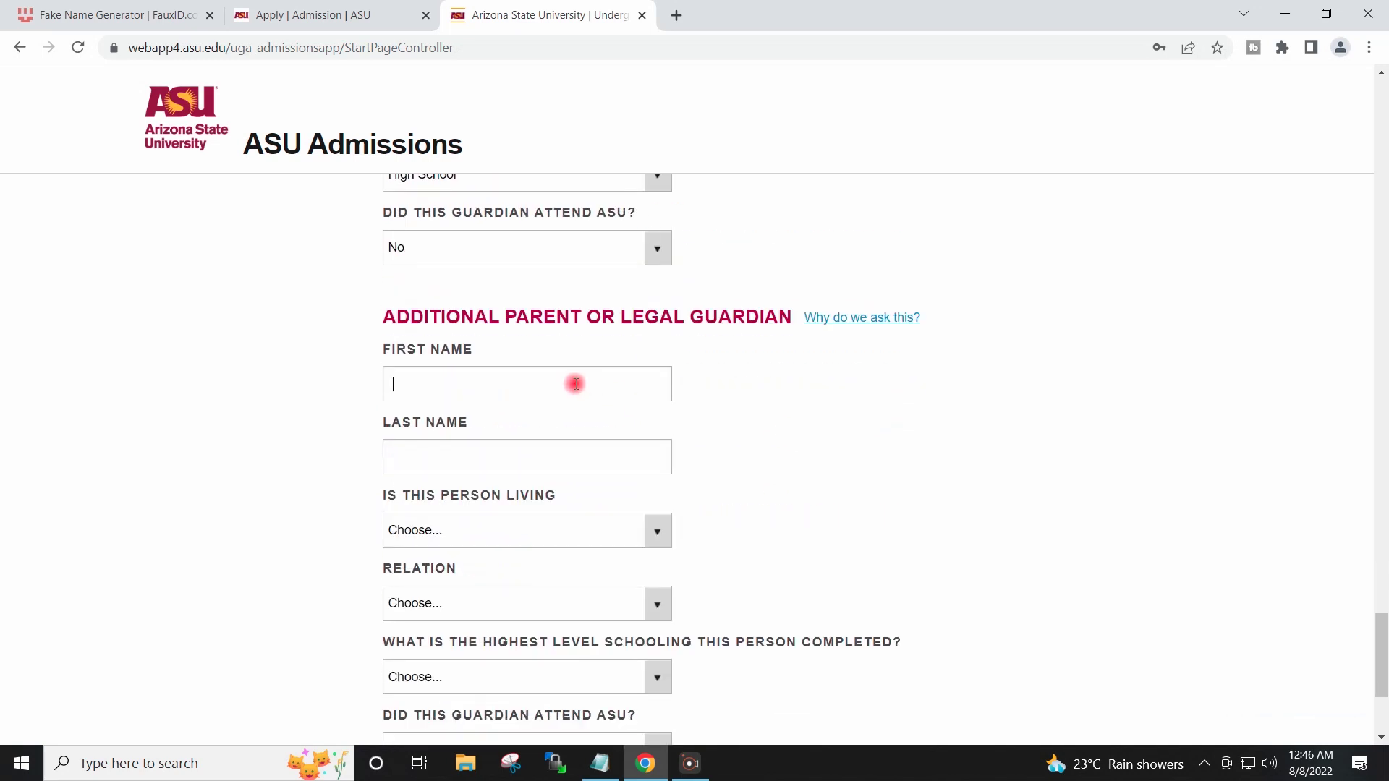
pyautogui.scroll(3, 575, 383)
pyautogui.scroll(3, 576, 387)
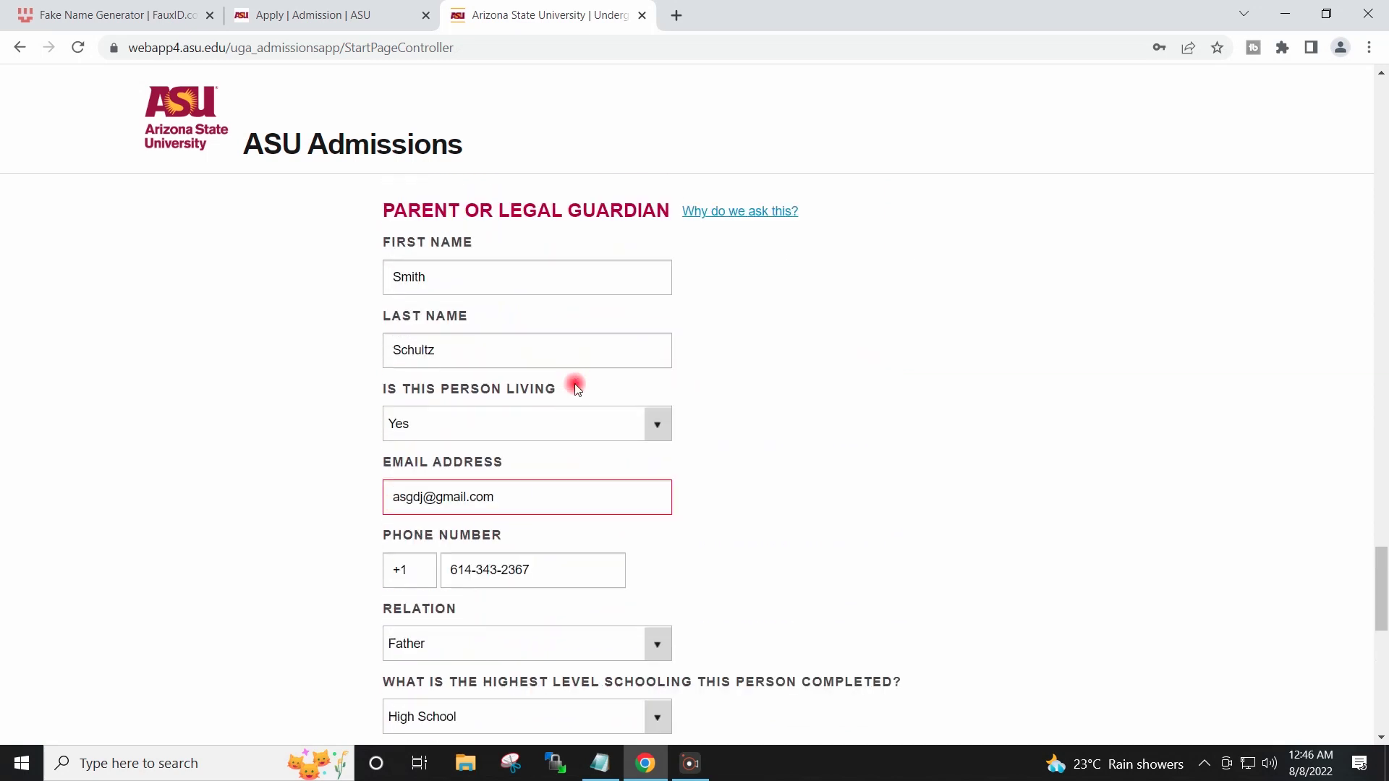
pyautogui.scroll(-6, 575, 388)
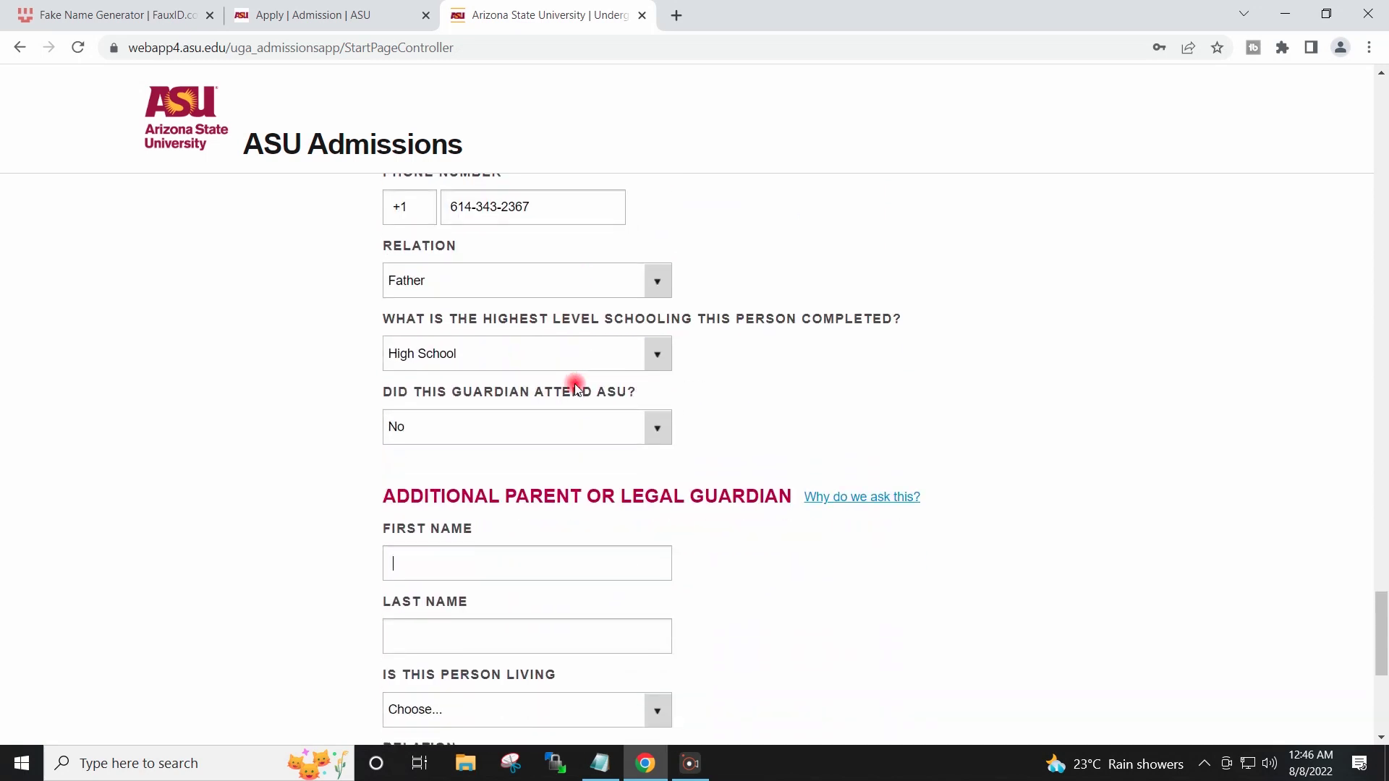
pyautogui.click(548, 395)
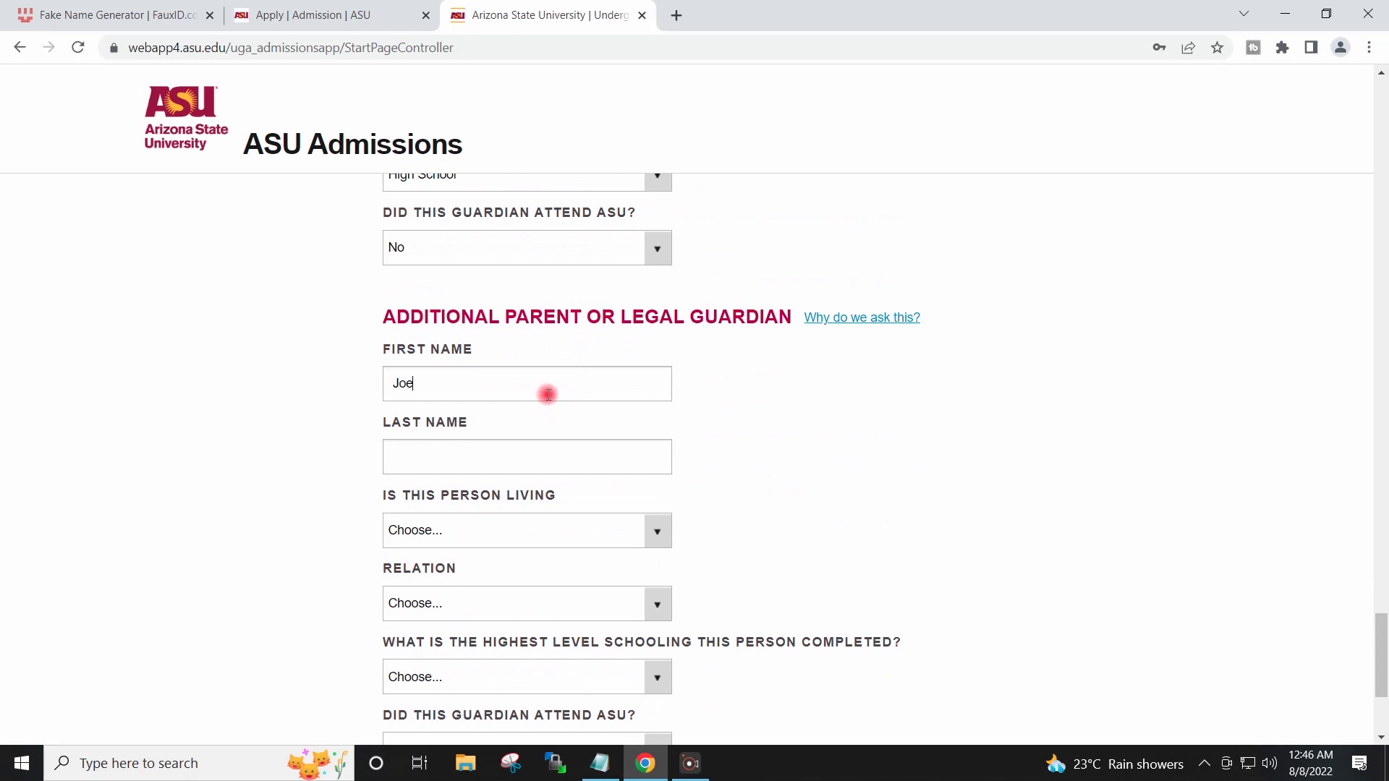
pyautogui.hotkey('alt', 'Tab')
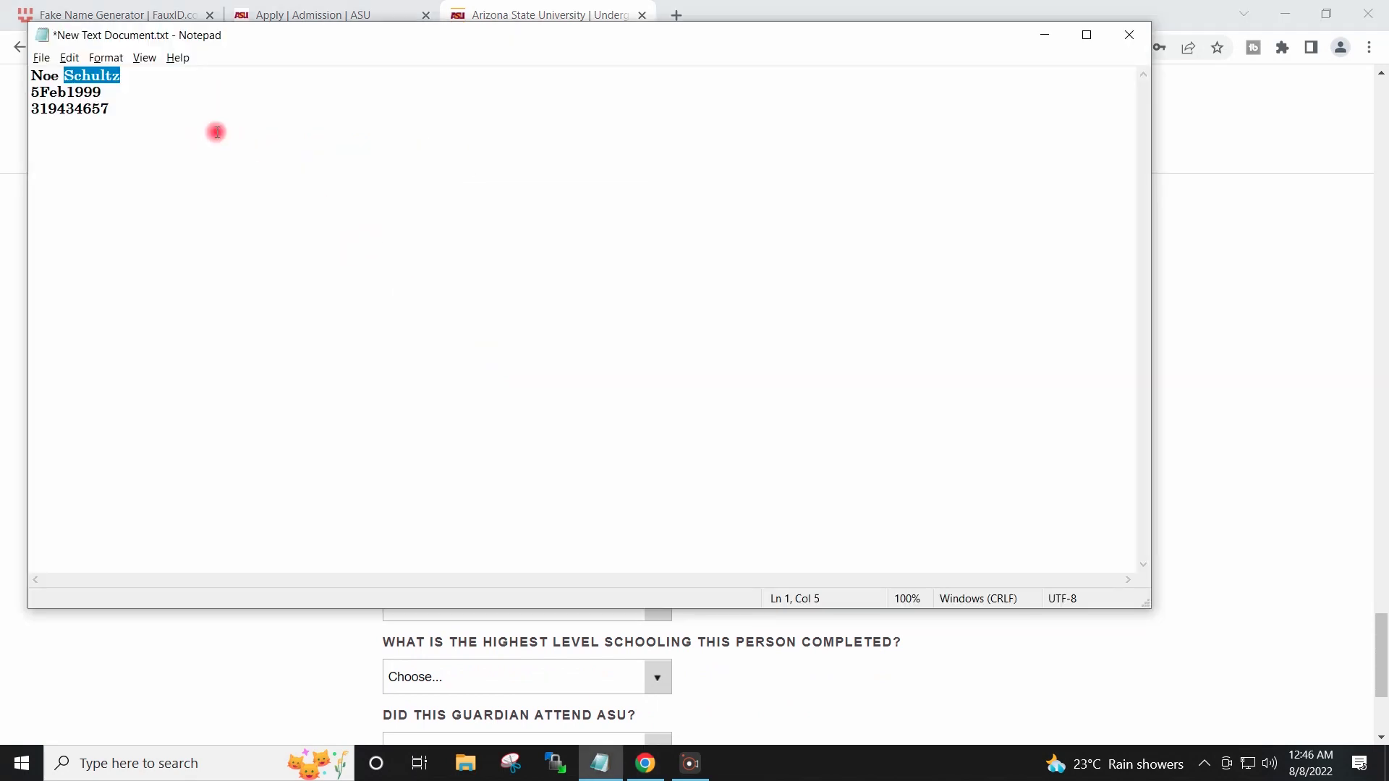
pyautogui.hotkey('ctrl', 'c')
pyautogui.hotkey('alt', 'Tab')
pyautogui.click(414, 460)
pyautogui.hotkey('ctrl', 'v')
# - Mark the additional guardian as not living, with relation Grandparent
pyautogui.click(657, 532)
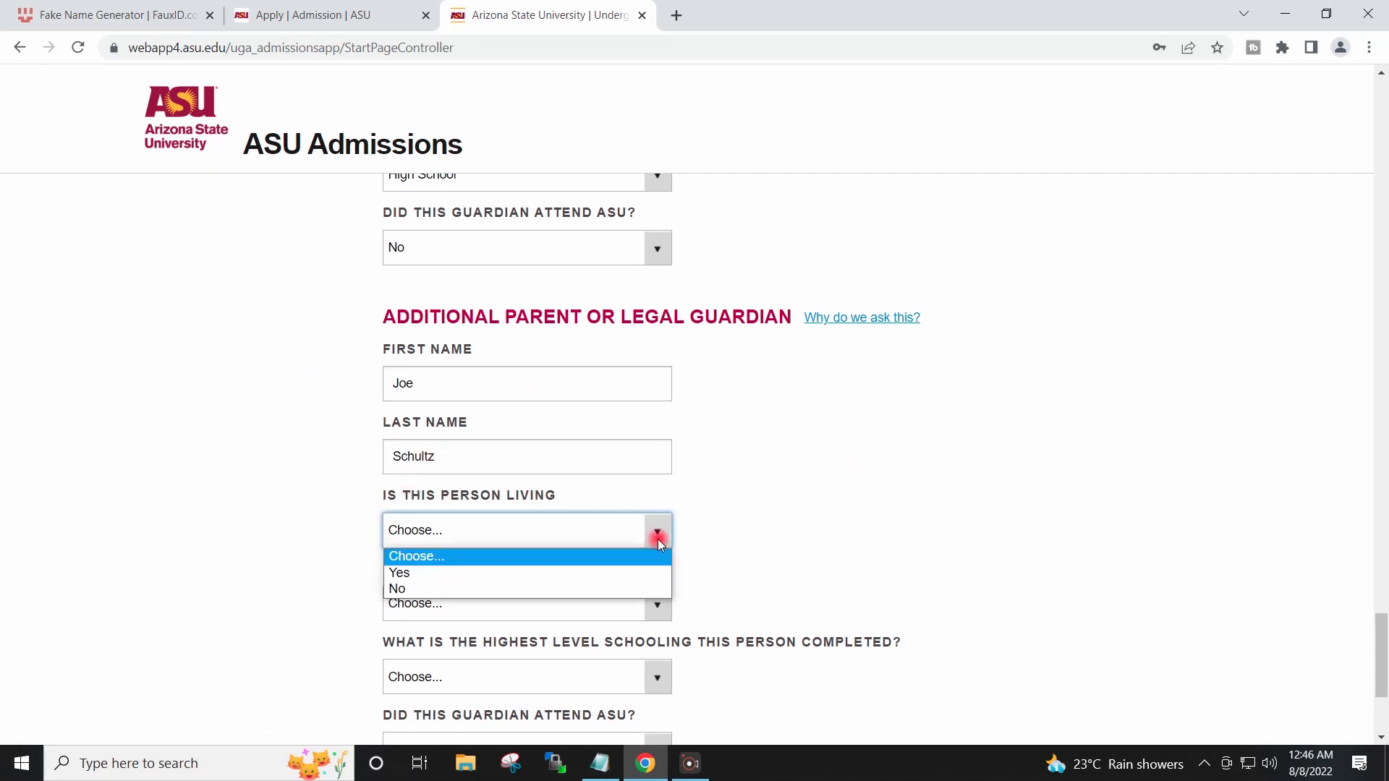
pyautogui.click(578, 588)
pyautogui.scroll(-3, 914, 427)
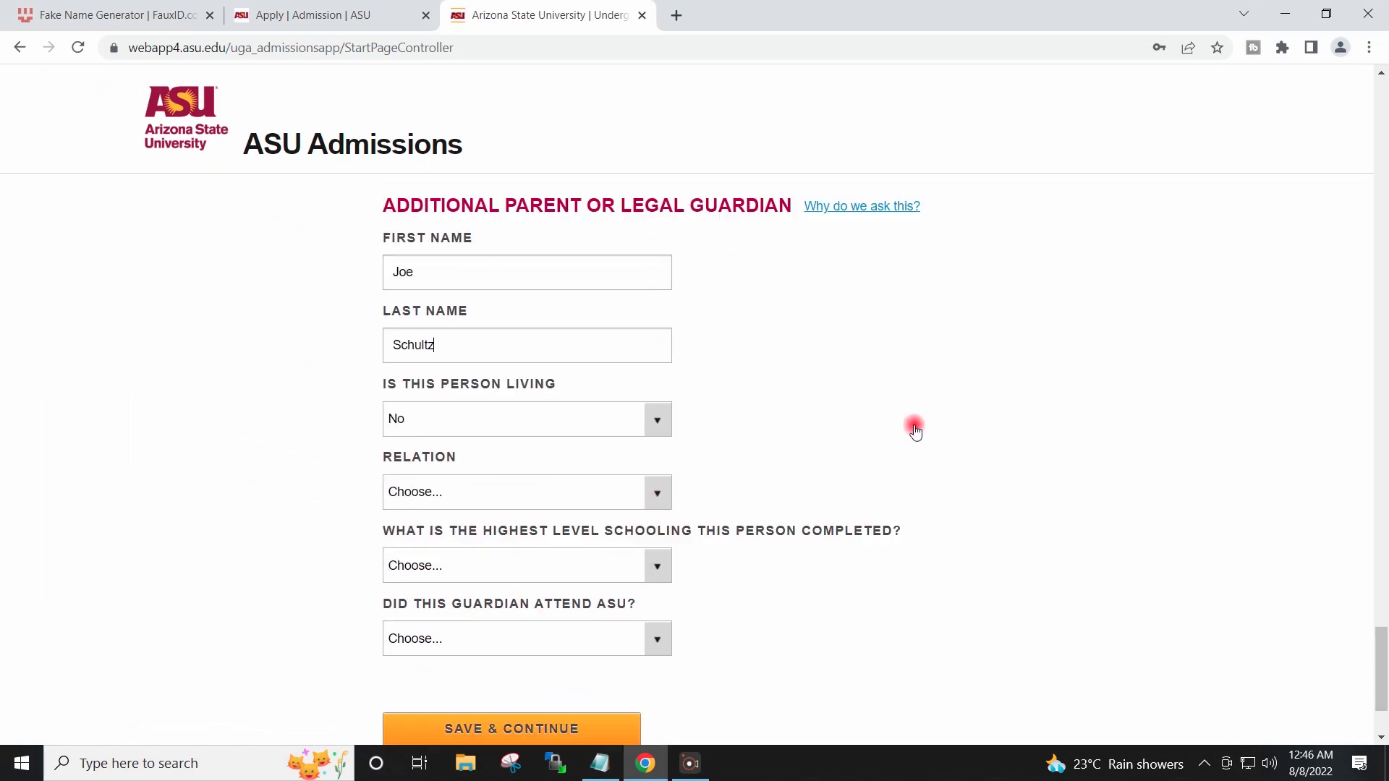
pyautogui.click(670, 422)
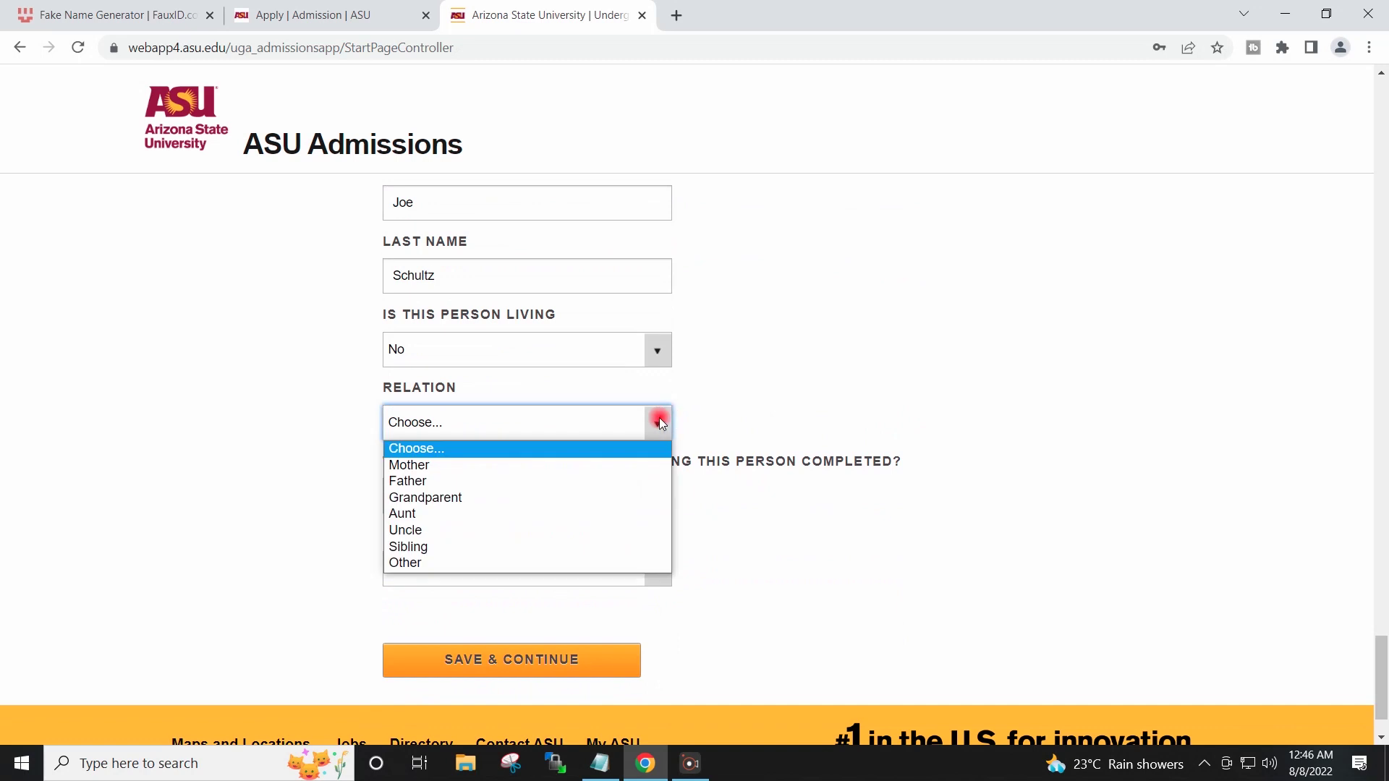
pyautogui.click(598, 496)
pyautogui.click(872, 343)
pyautogui.scroll(-2, 872, 342)
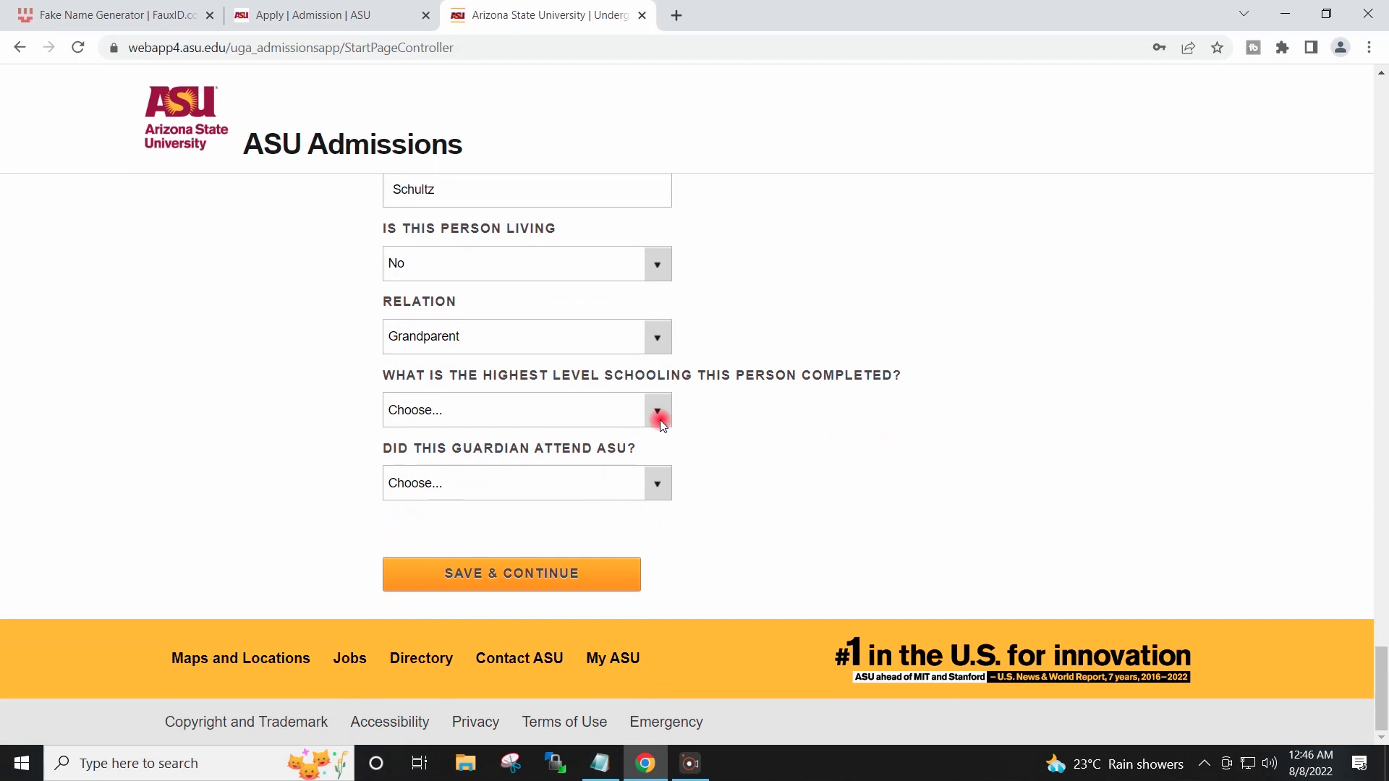
# - Set their schooling to High School and attended ASU to No, then Save & Continue
pyautogui.click(657, 411)
pyautogui.click(600, 464)
pyautogui.click(841, 434)
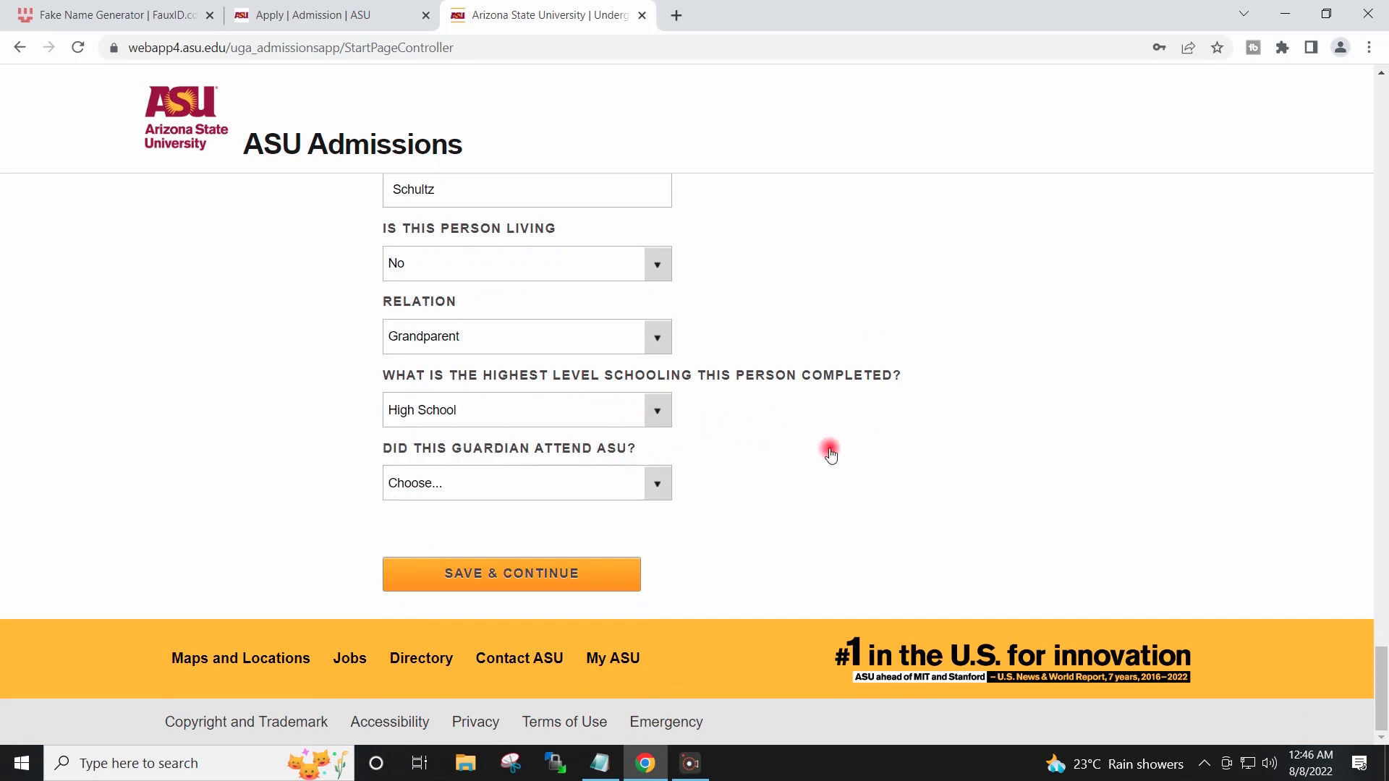
pyautogui.click(658, 487)
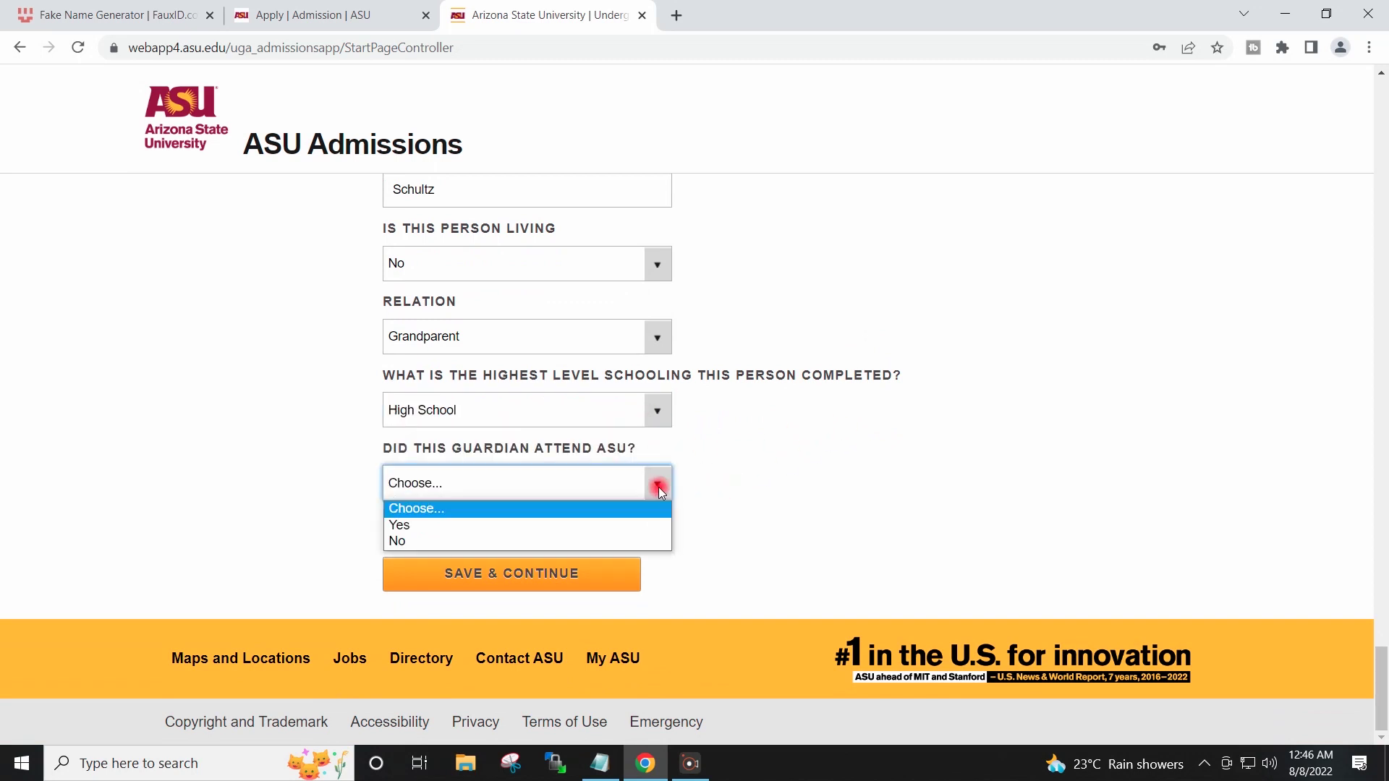
pyautogui.click(523, 540)
pyautogui.click(831, 495)
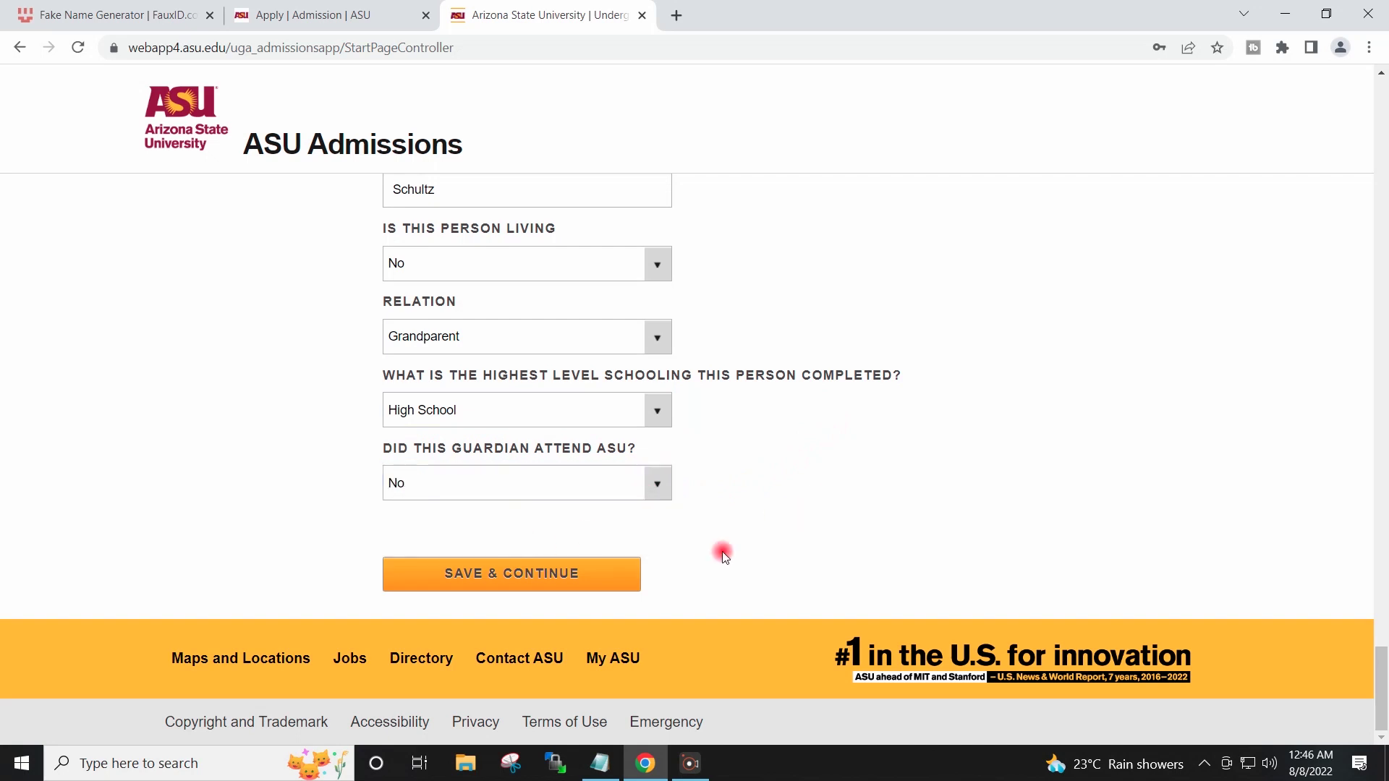
pyautogui.click(566, 575)
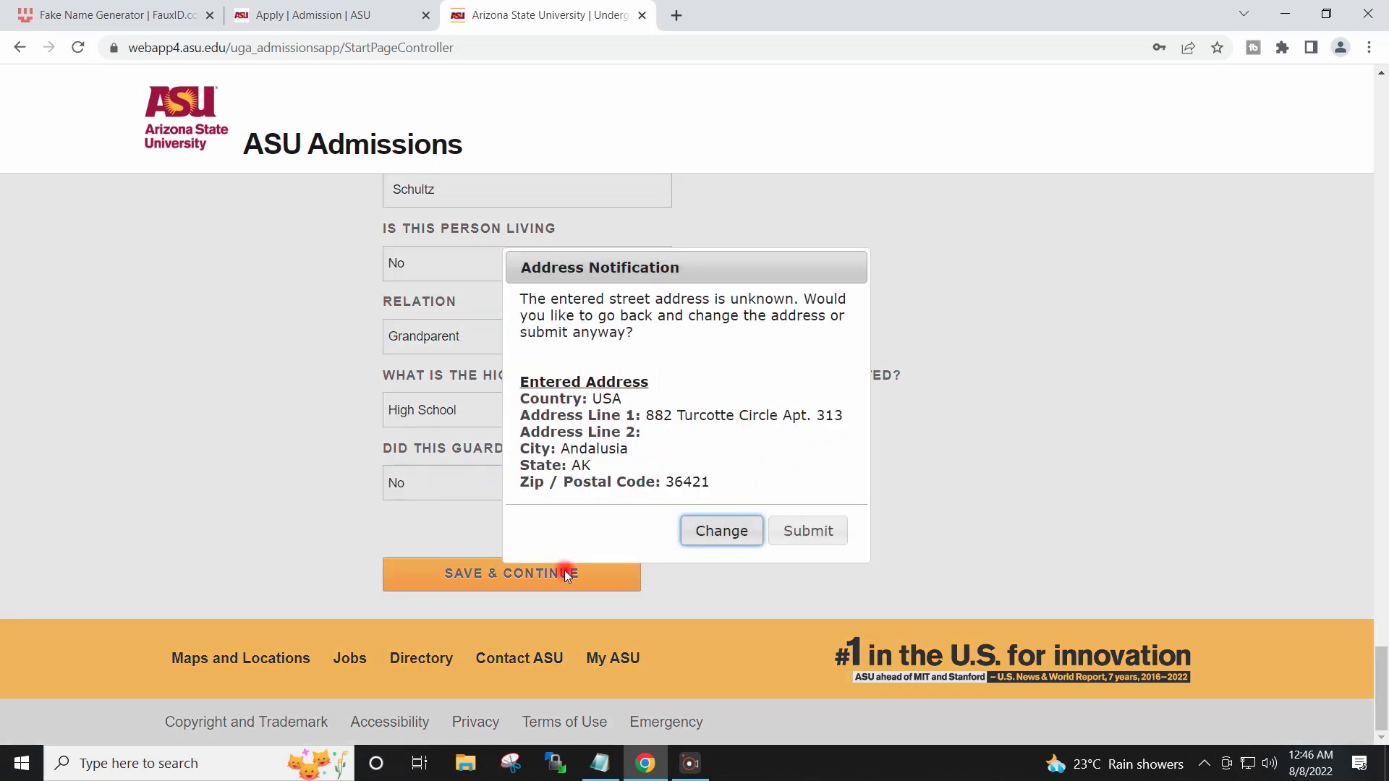
# - Submit the unverified street address as entered in the Address Notification dialog
pyautogui.click(807, 531)
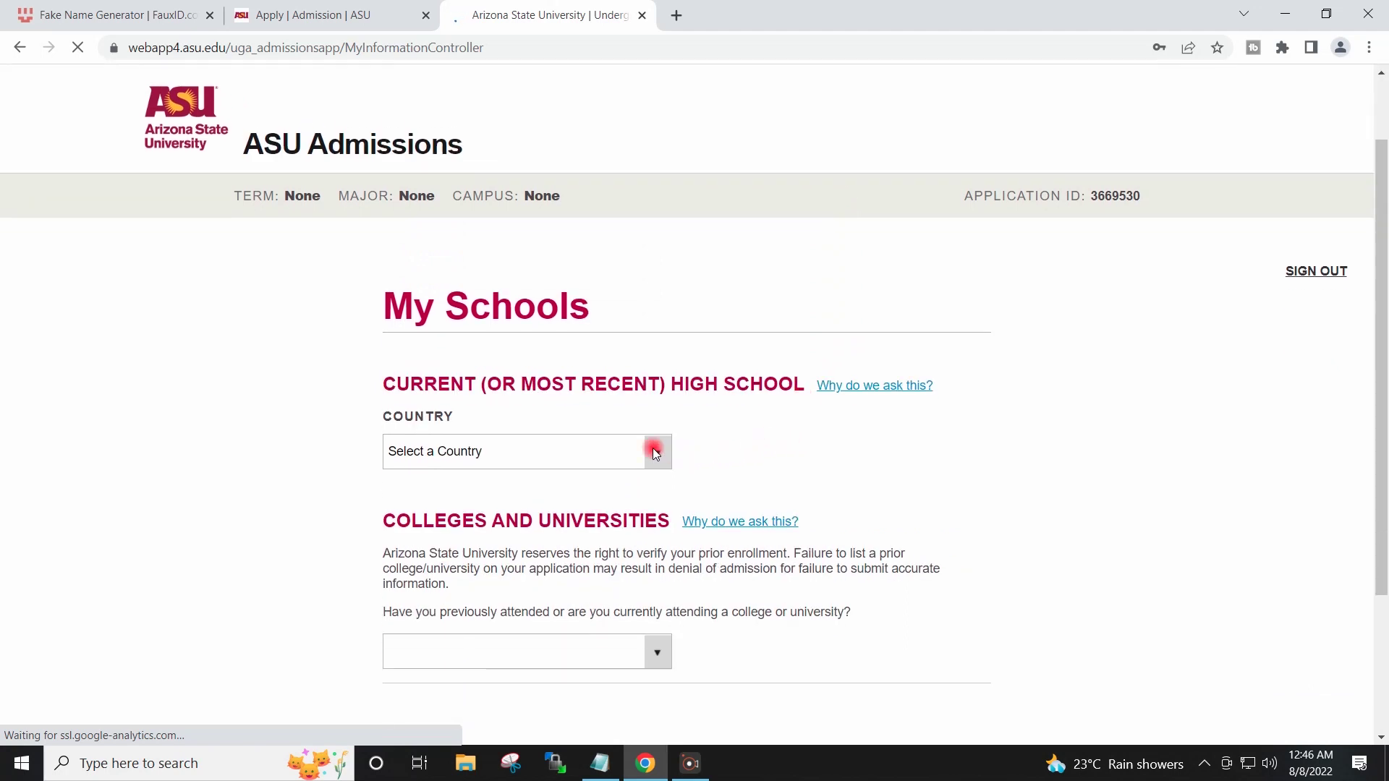
# - Choose GED as the high school in Miranda, California, United States
pyautogui.click(655, 451)
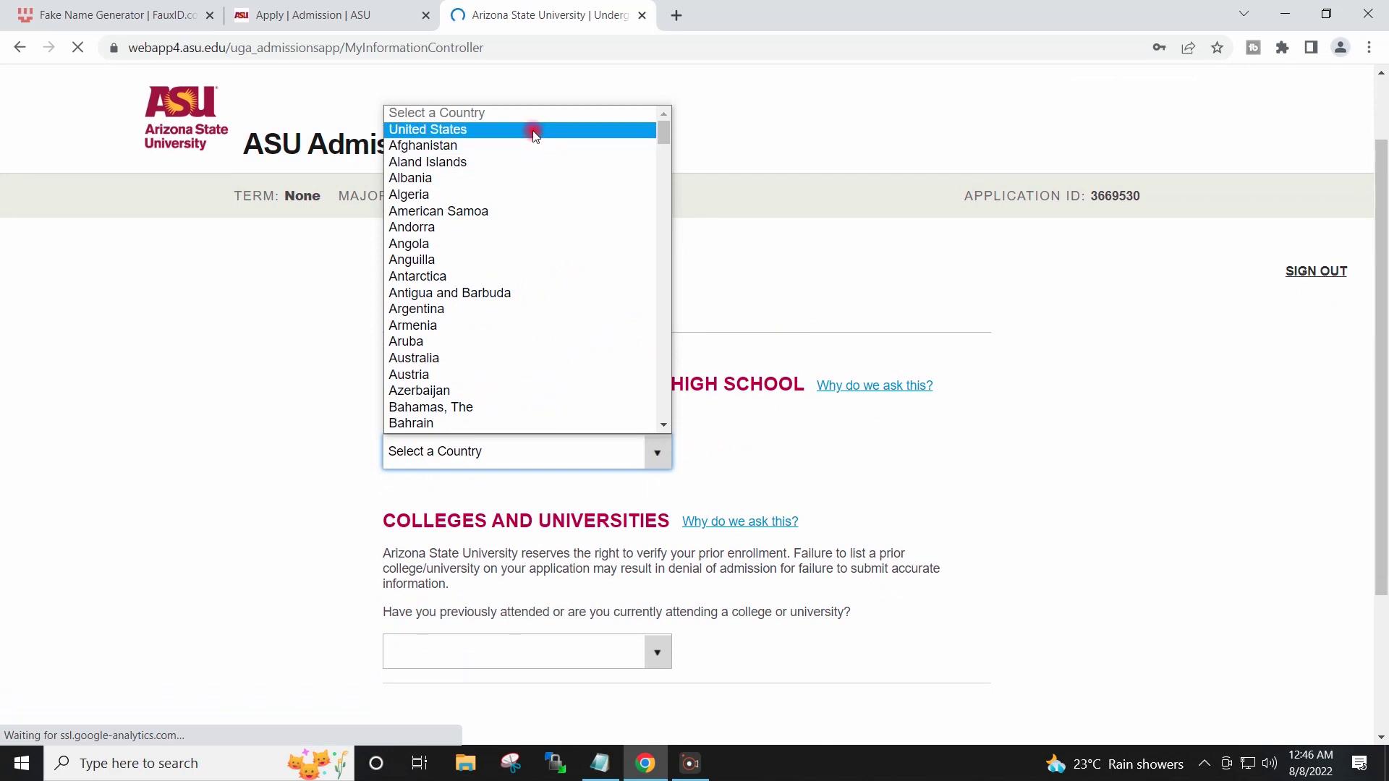
pyautogui.click(533, 131)
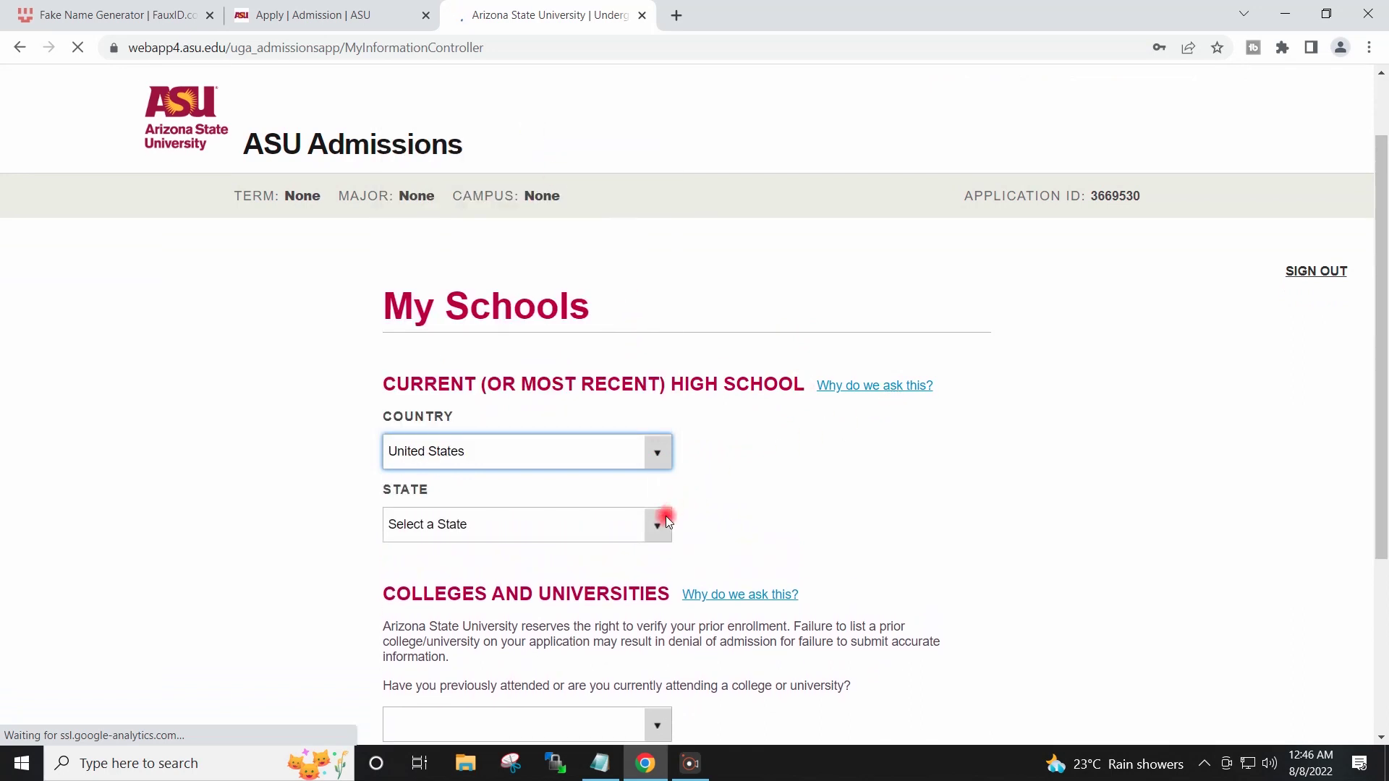
pyautogui.click(662, 518)
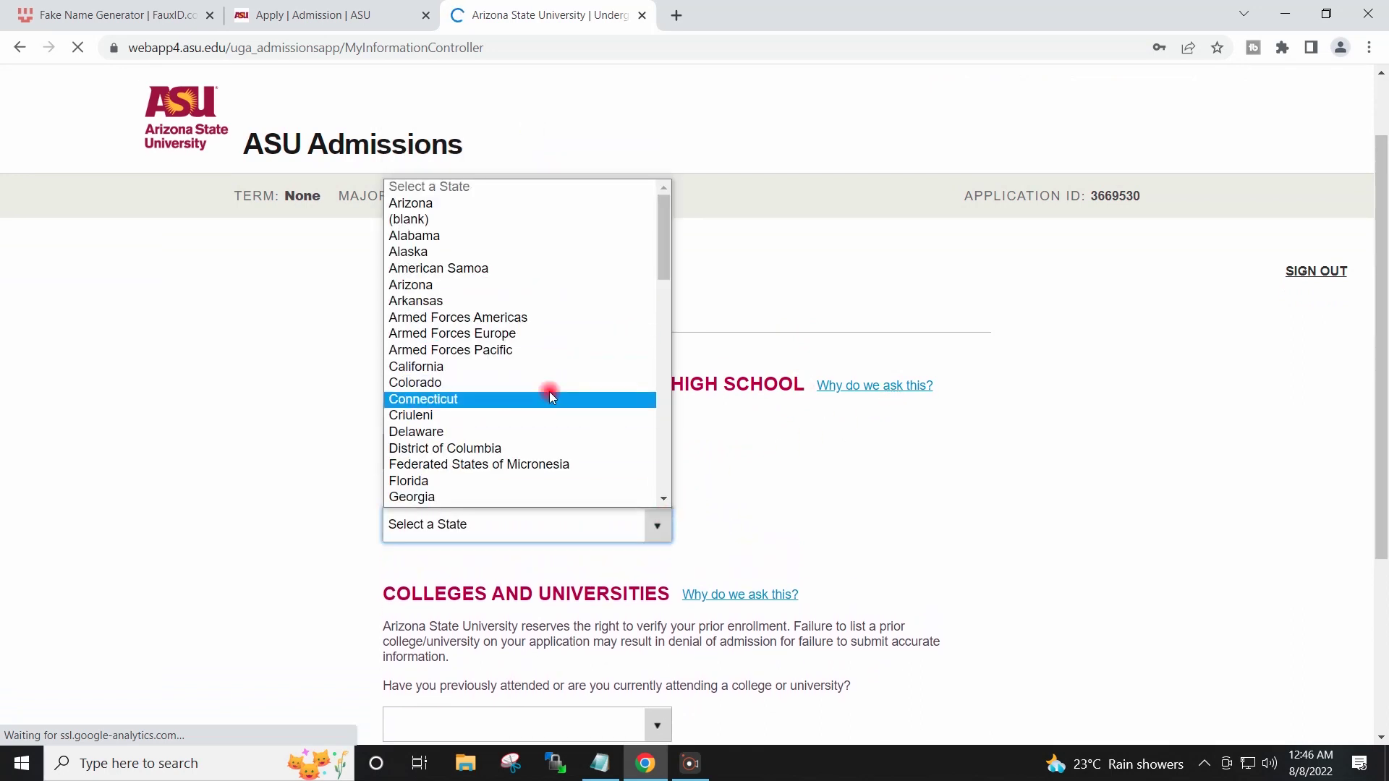
pyautogui.click(546, 367)
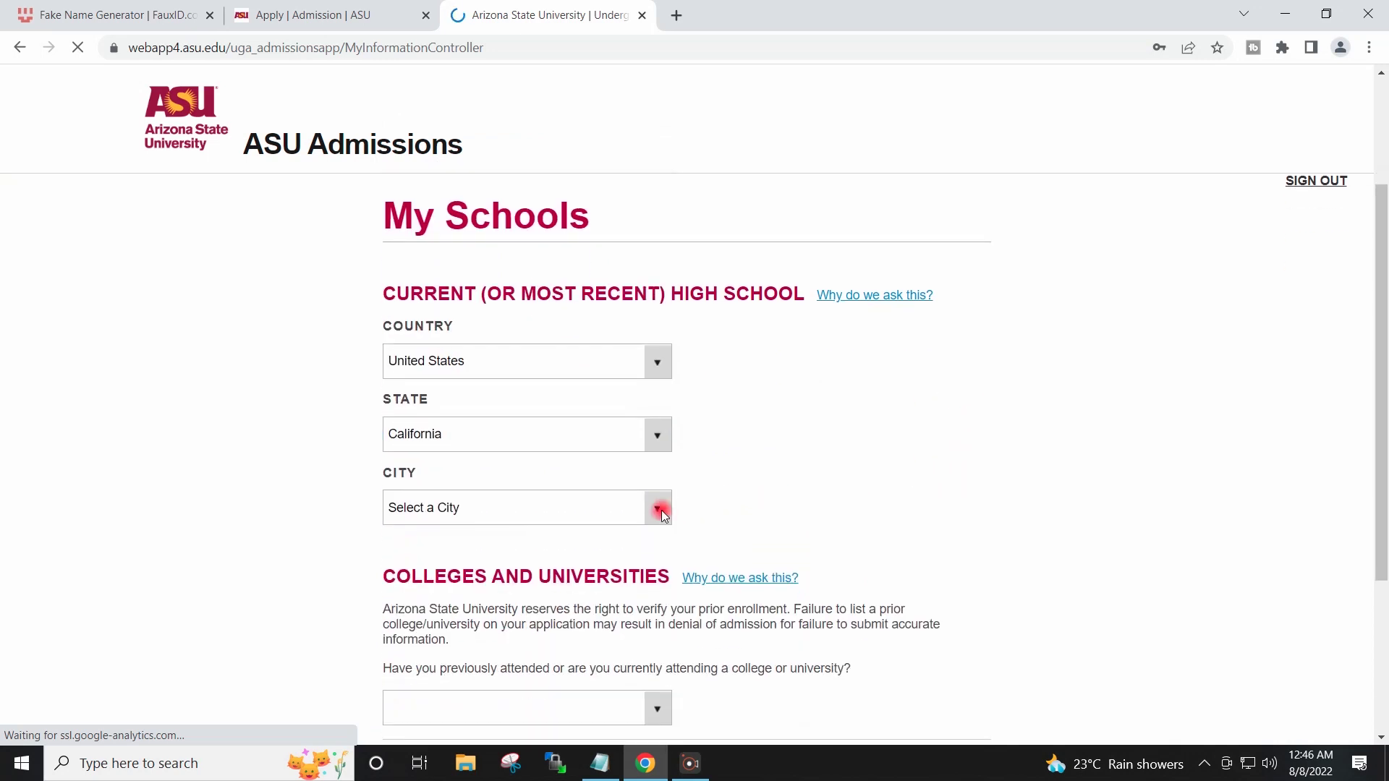
pyautogui.click(657, 508)
pyautogui.scroll(-10, 598, 379)
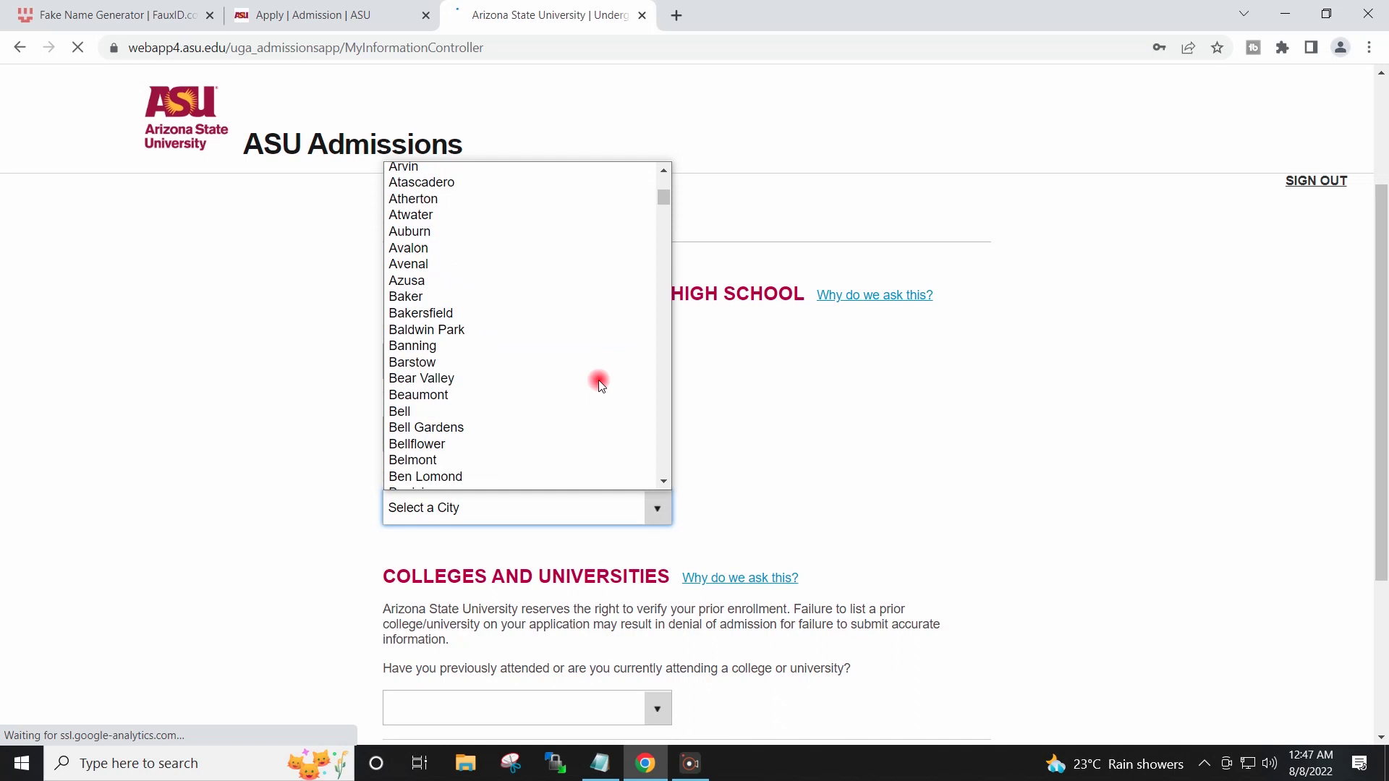
pyautogui.click(597, 380)
pyautogui.scroll(-1, 901, 534)
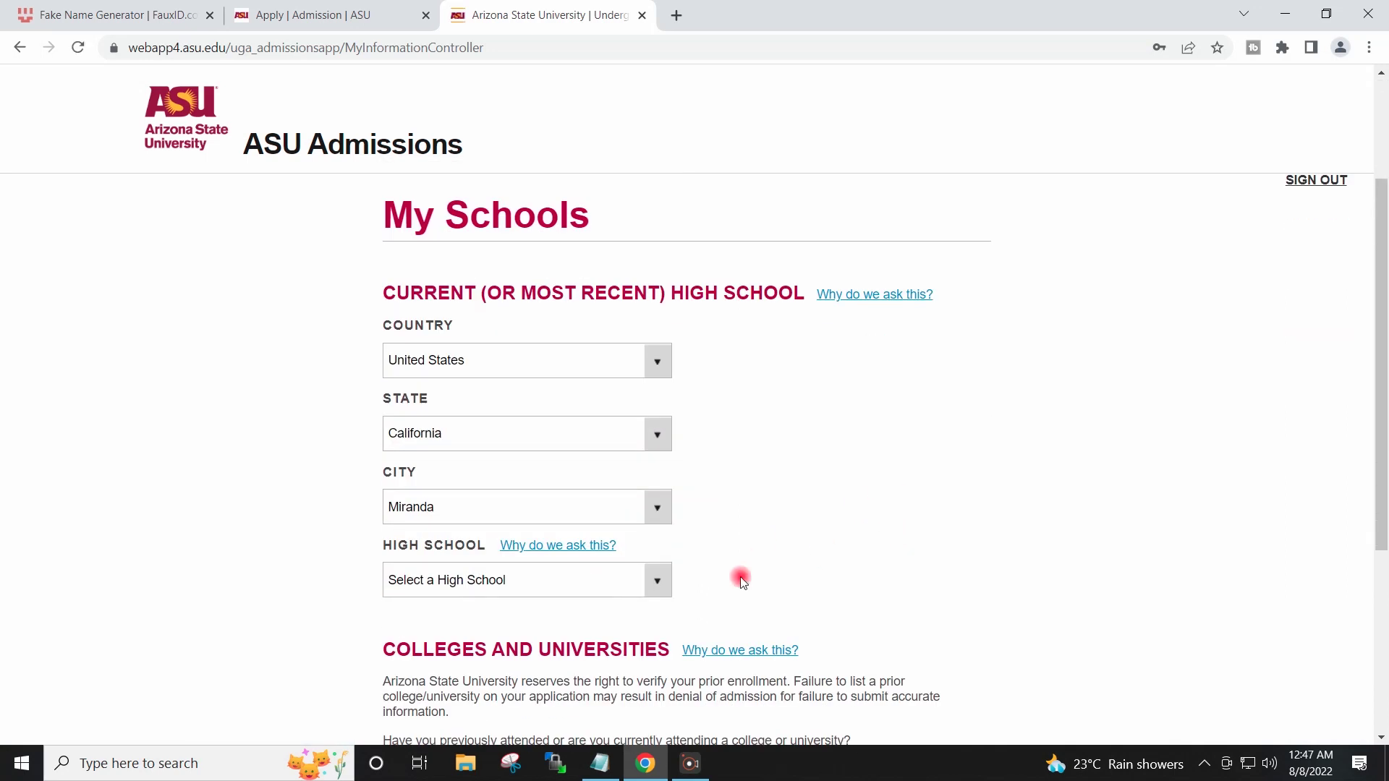
pyautogui.click(658, 579)
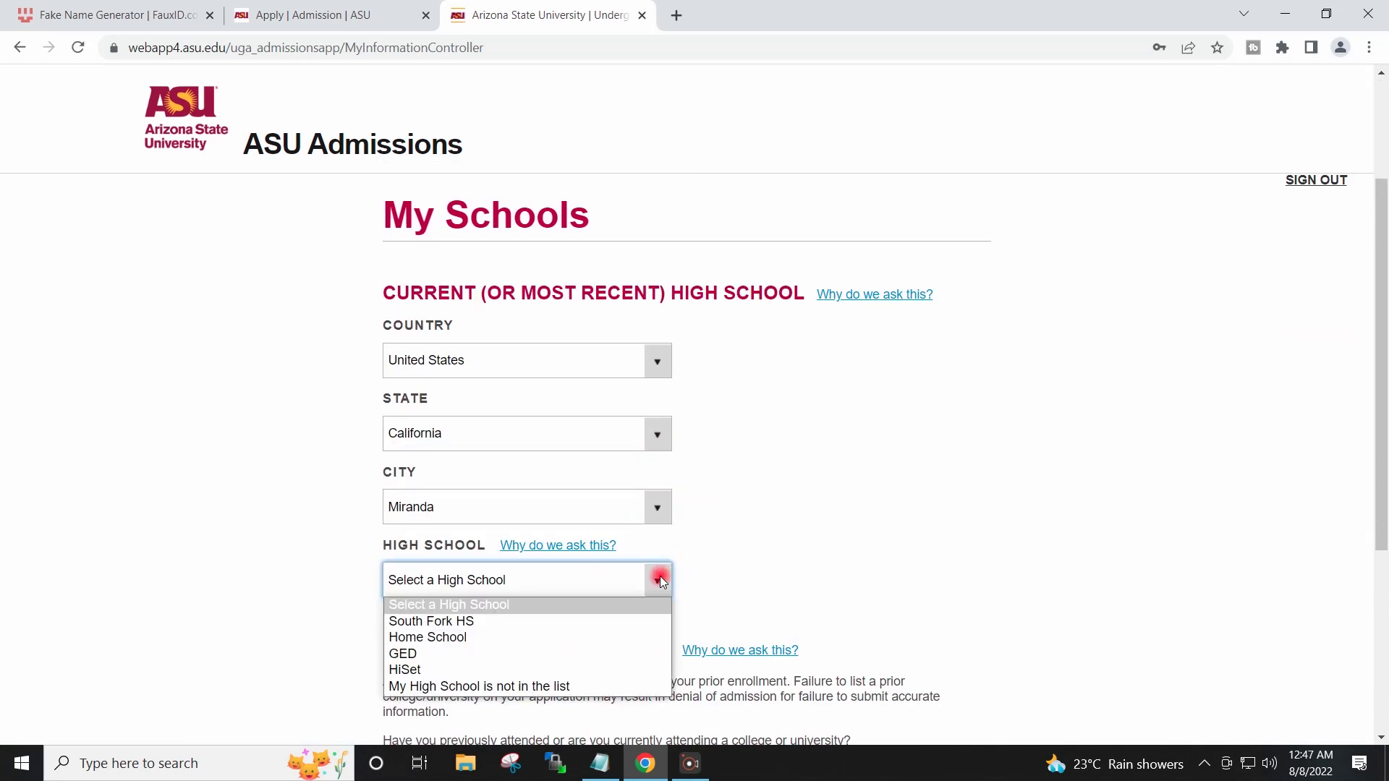
pyautogui.click(614, 653)
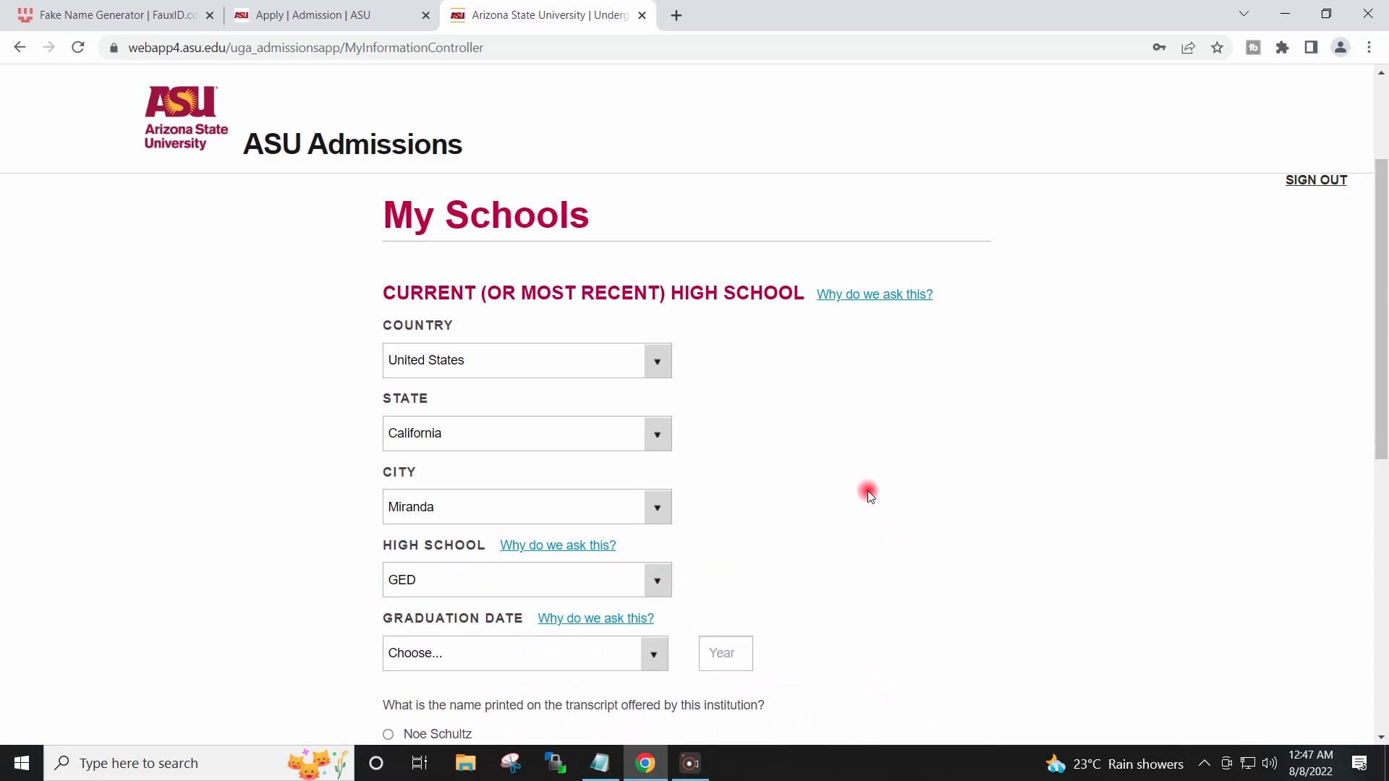
# - Set the graduation date to April 2019 and select the applicant's own name for the transcript
pyautogui.scroll(-2, 867, 492)
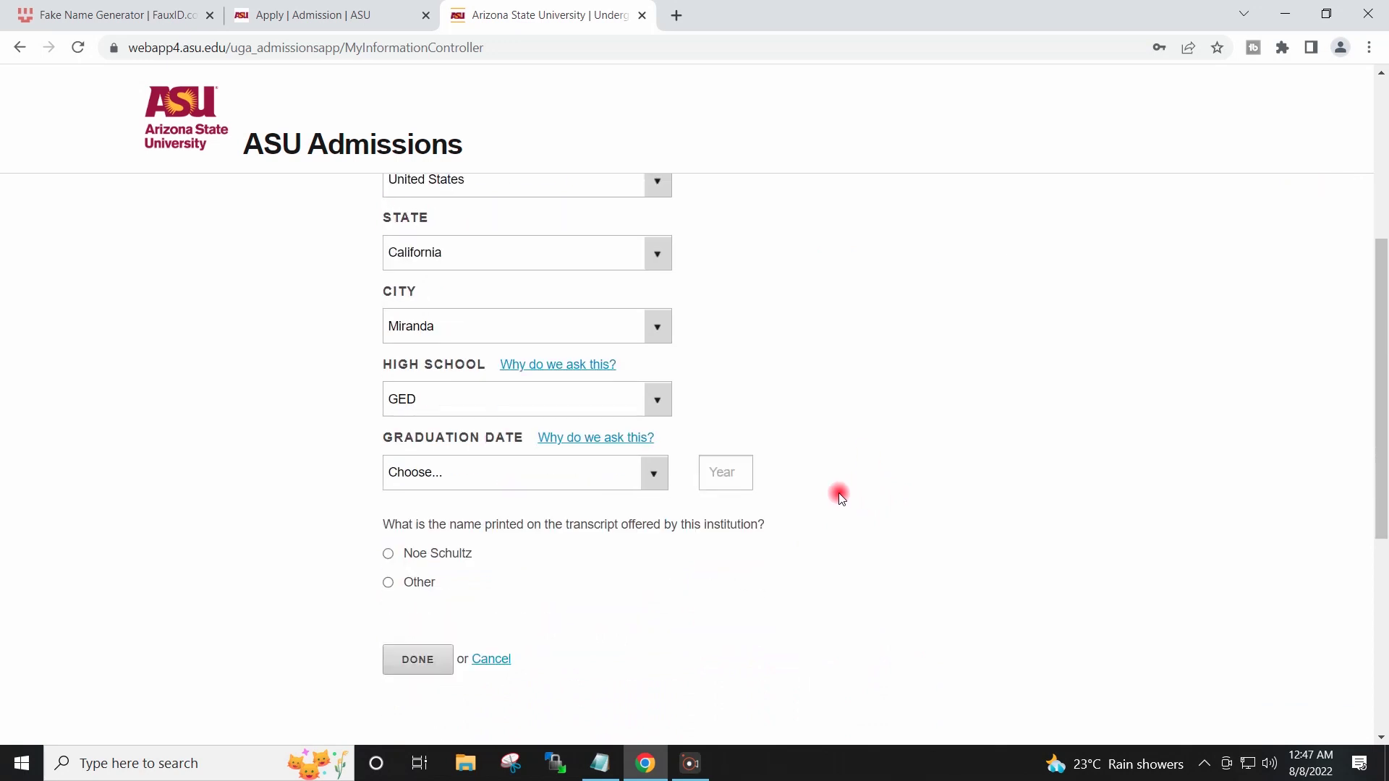
pyautogui.click(656, 474)
pyautogui.click(405, 565)
pyautogui.click(723, 472)
pyautogui.write('2019')
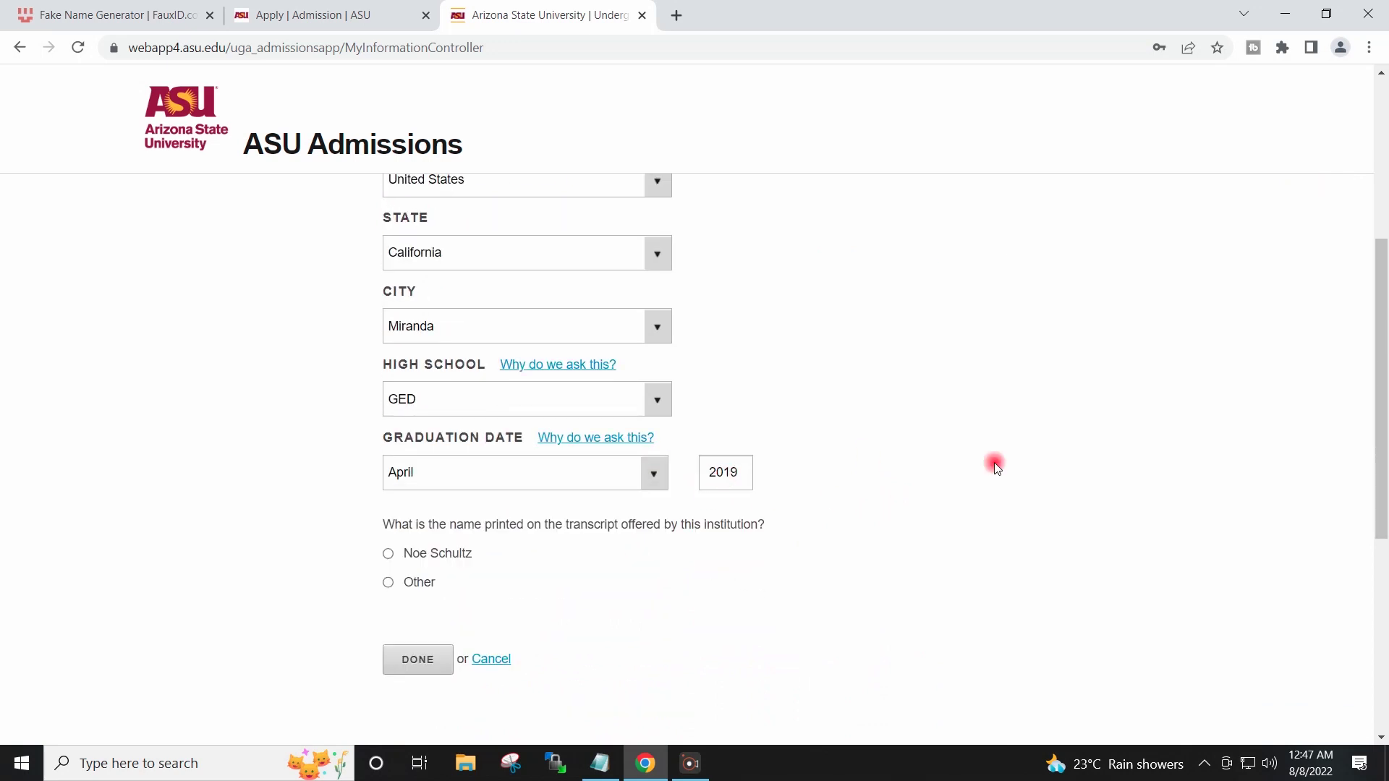
pyautogui.click(388, 553)
pyautogui.scroll(-1, 563, 550)
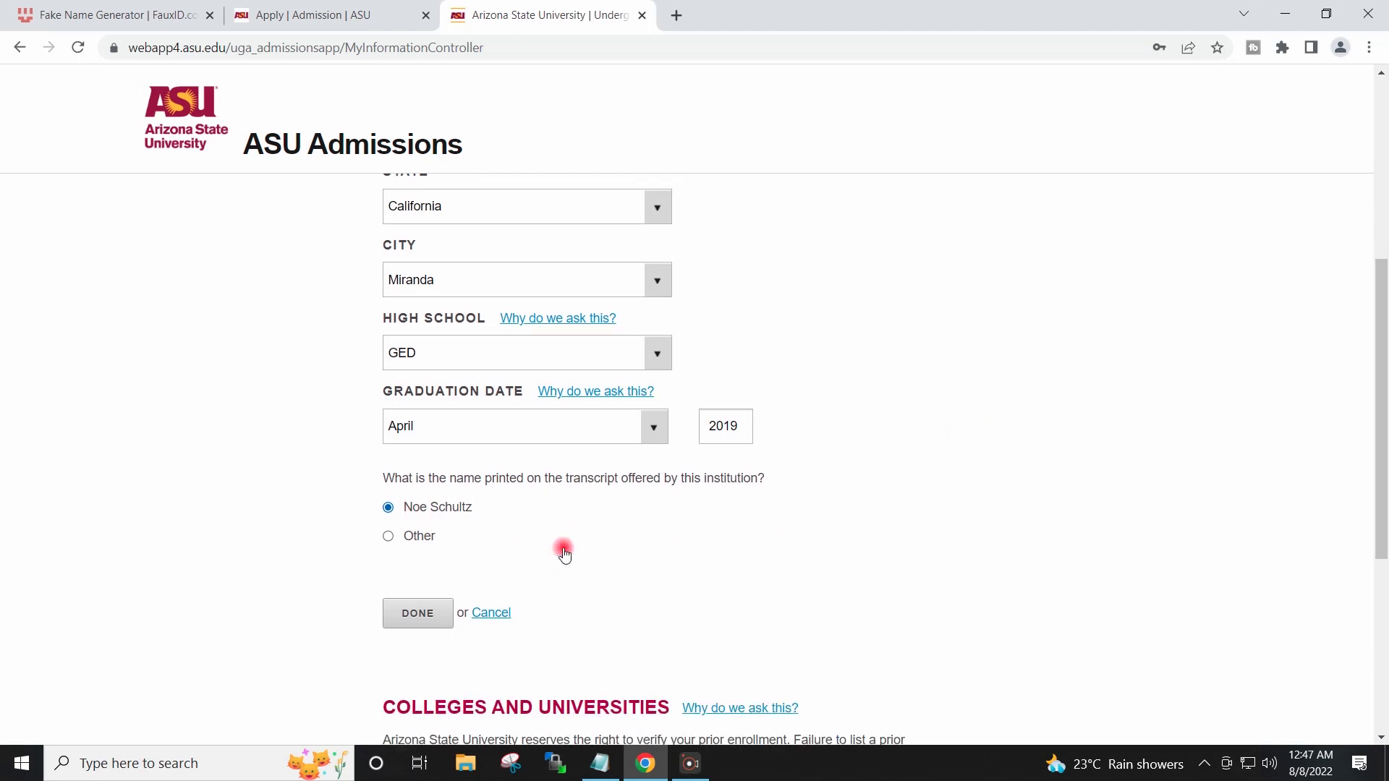
pyautogui.scroll(-1, 564, 552)
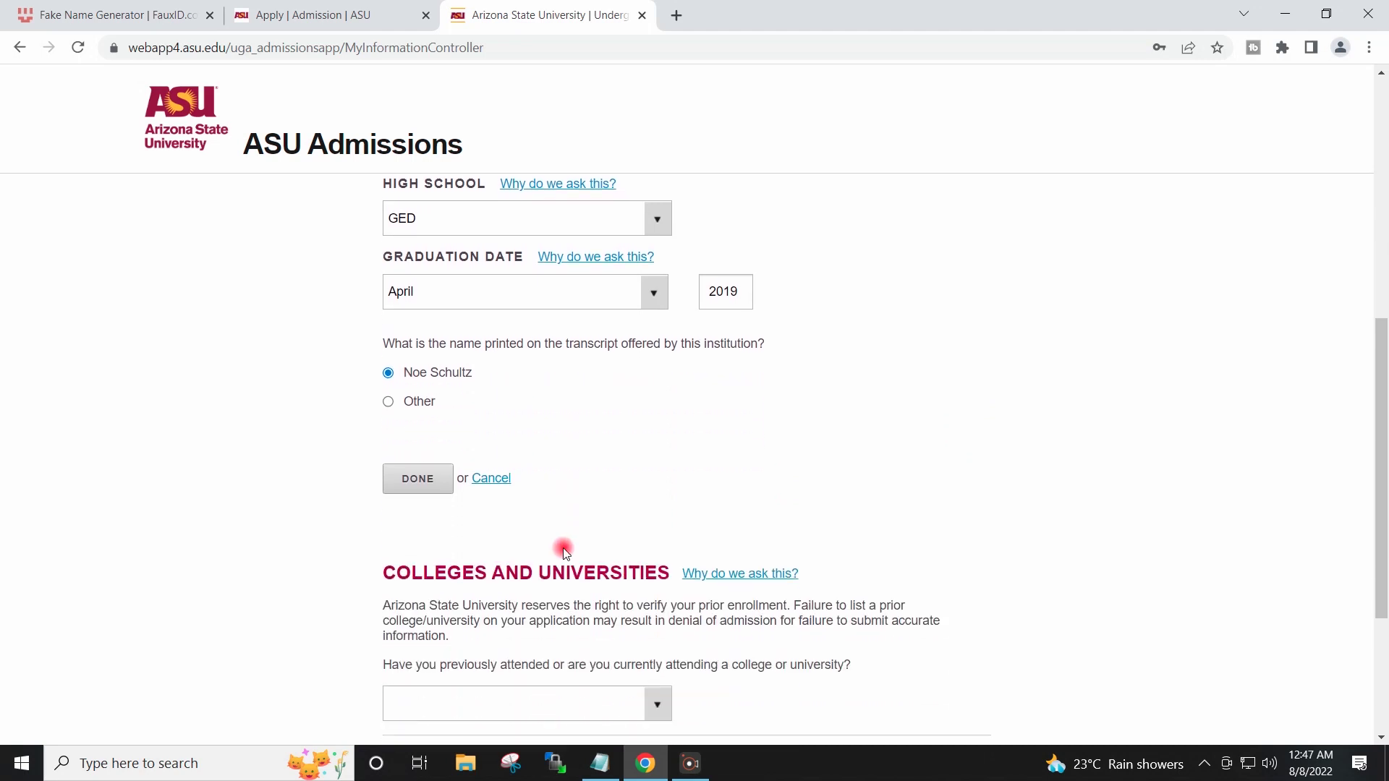
# - Save the GED high school entry, record 'I have never attended a college or university', and Save & Continue
pyautogui.click(413, 483)
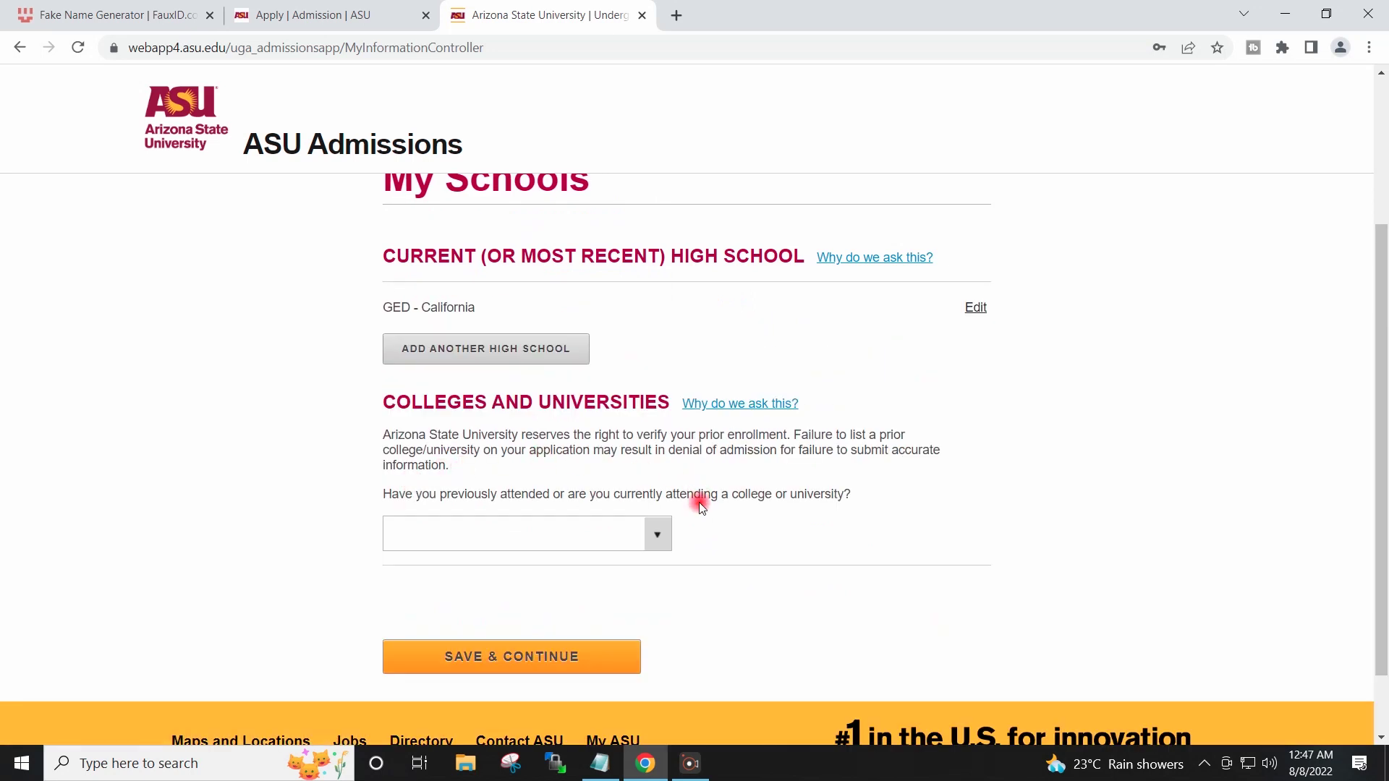
pyautogui.click(656, 536)
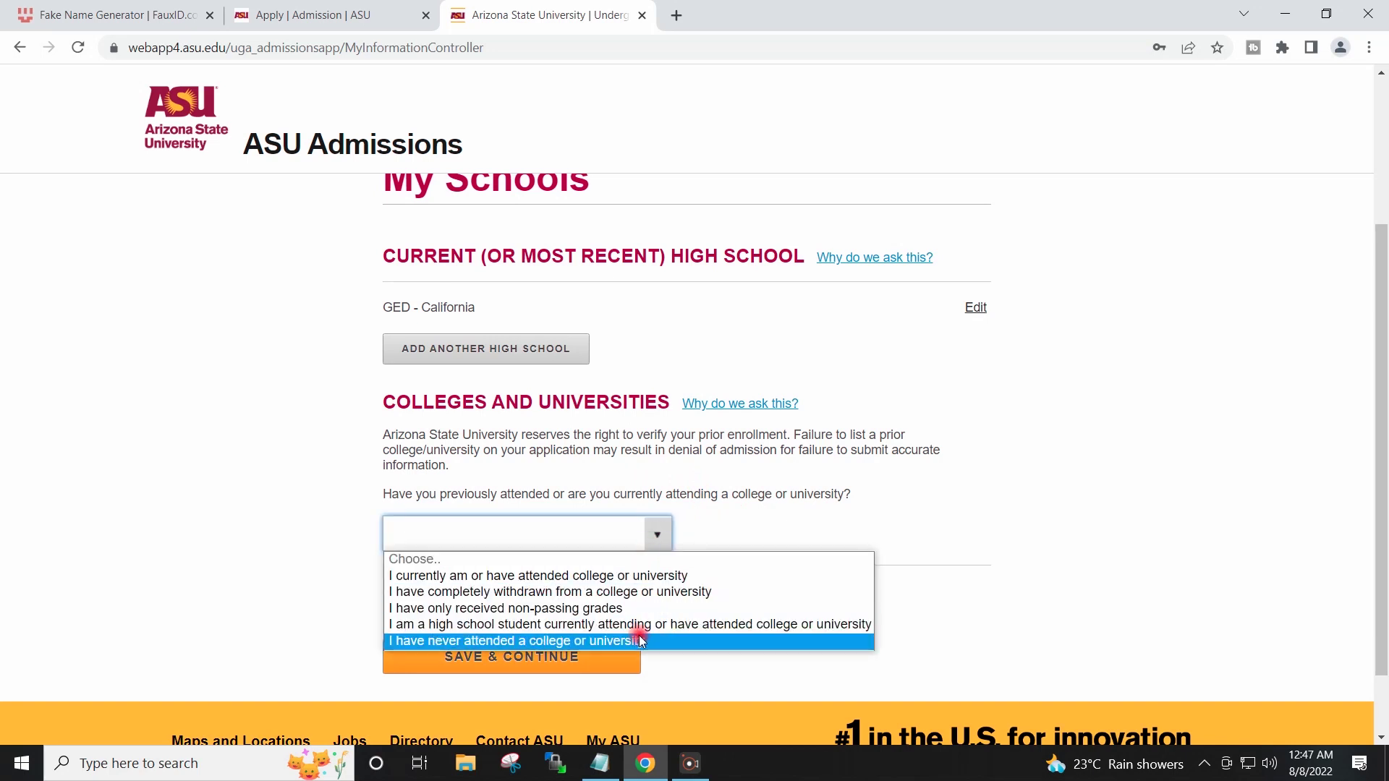
pyautogui.click(663, 640)
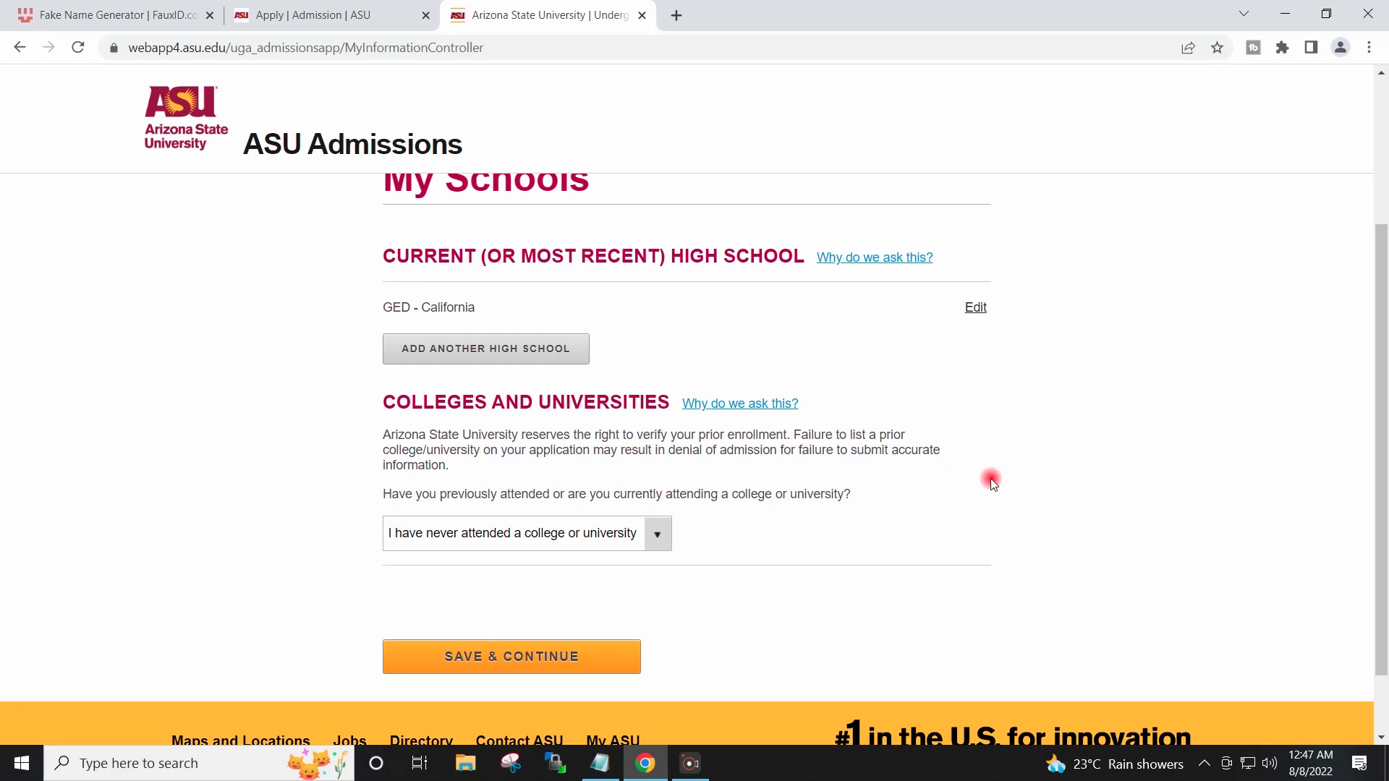
pyautogui.scroll(-2, 999, 454)
pyautogui.click(551, 579)
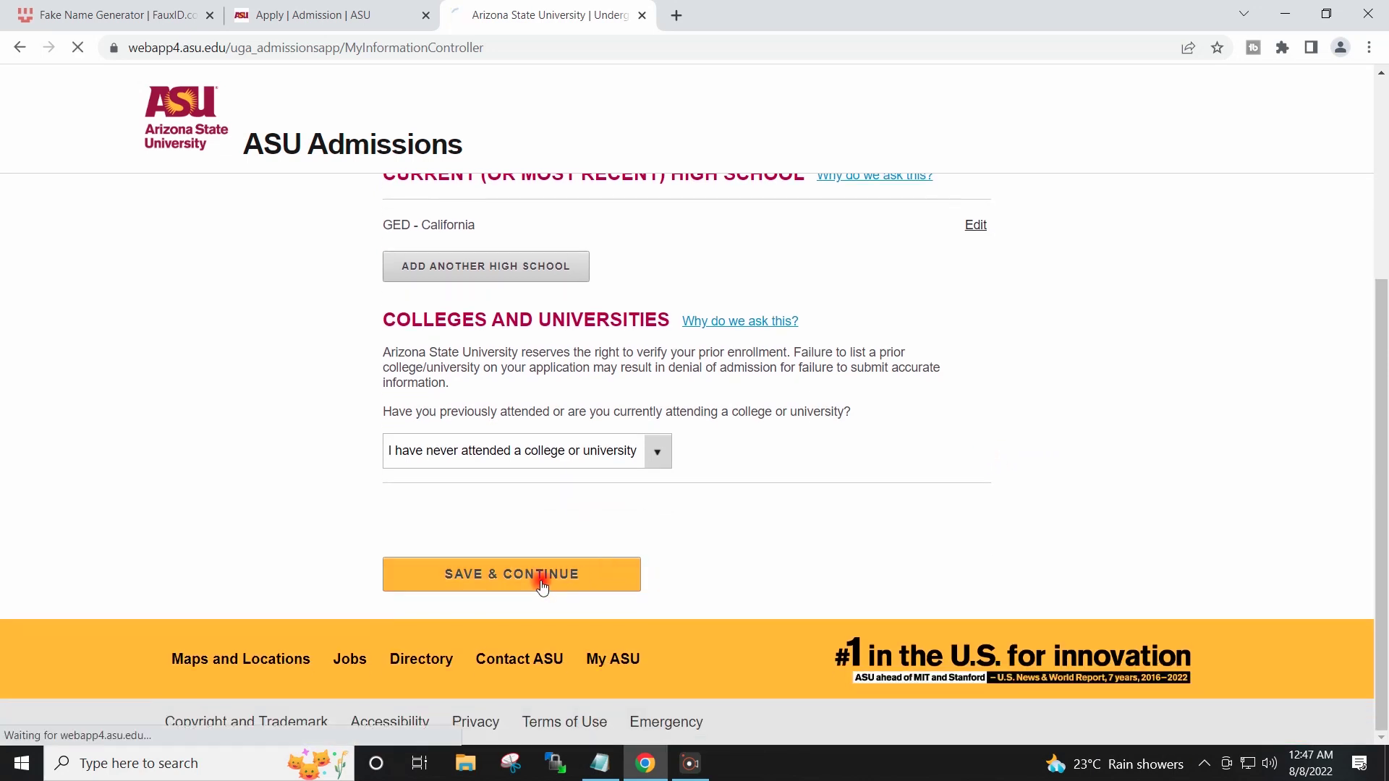
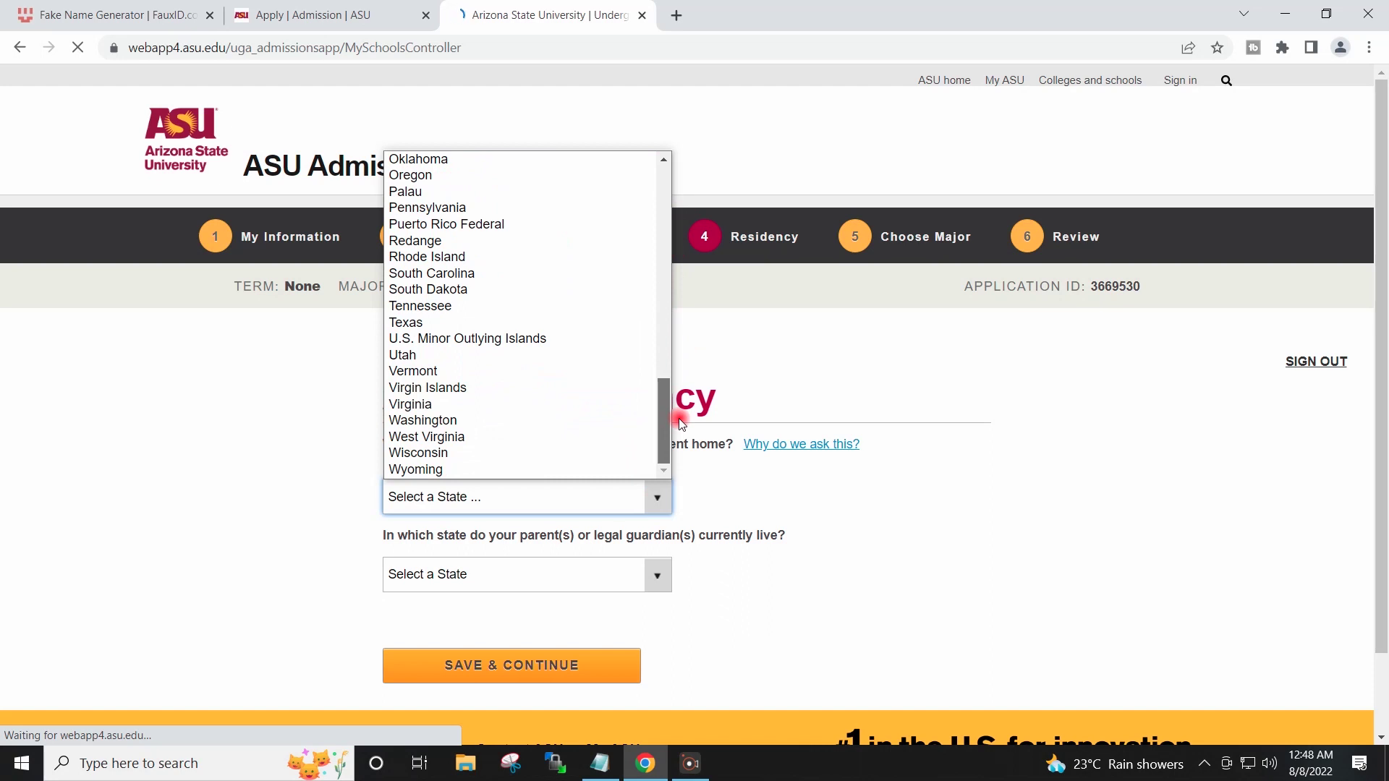
# - Choose Wisconsin as both the permanent-home state and the parents' state, then save the residency page
pyautogui.click(541, 453)
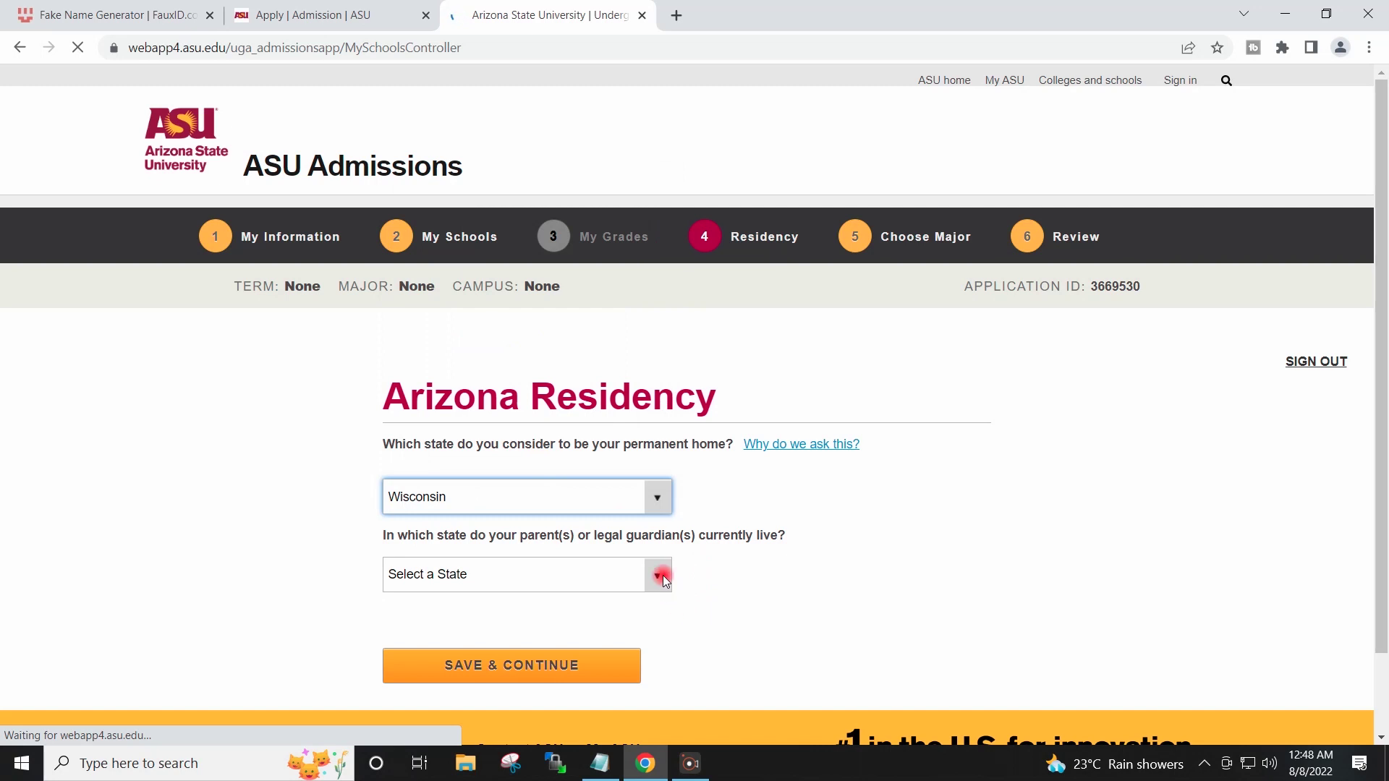
pyautogui.click(664, 578)
pyautogui.moveTo(659, 314); pyautogui.dragTo(667, 524)
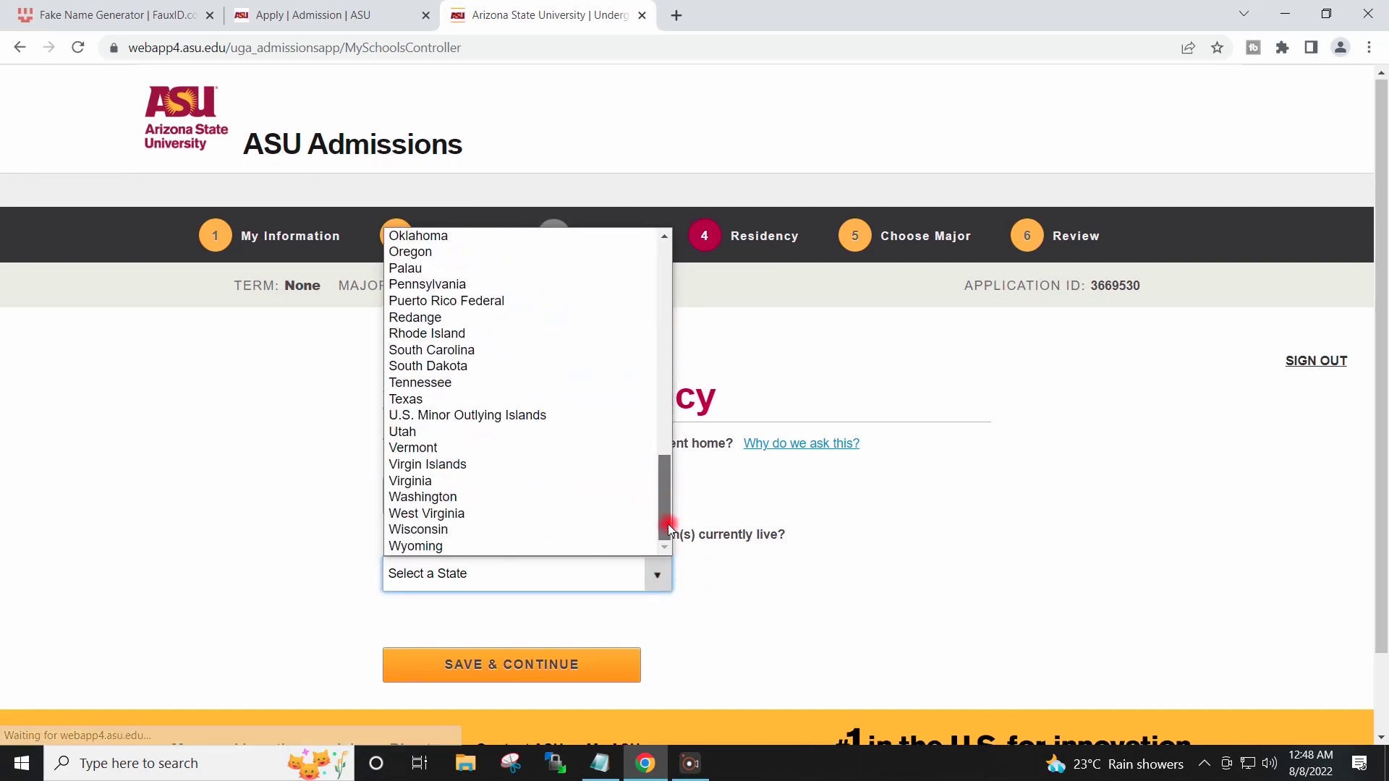
pyautogui.click(575, 530)
pyautogui.scroll(-2, 253, 545)
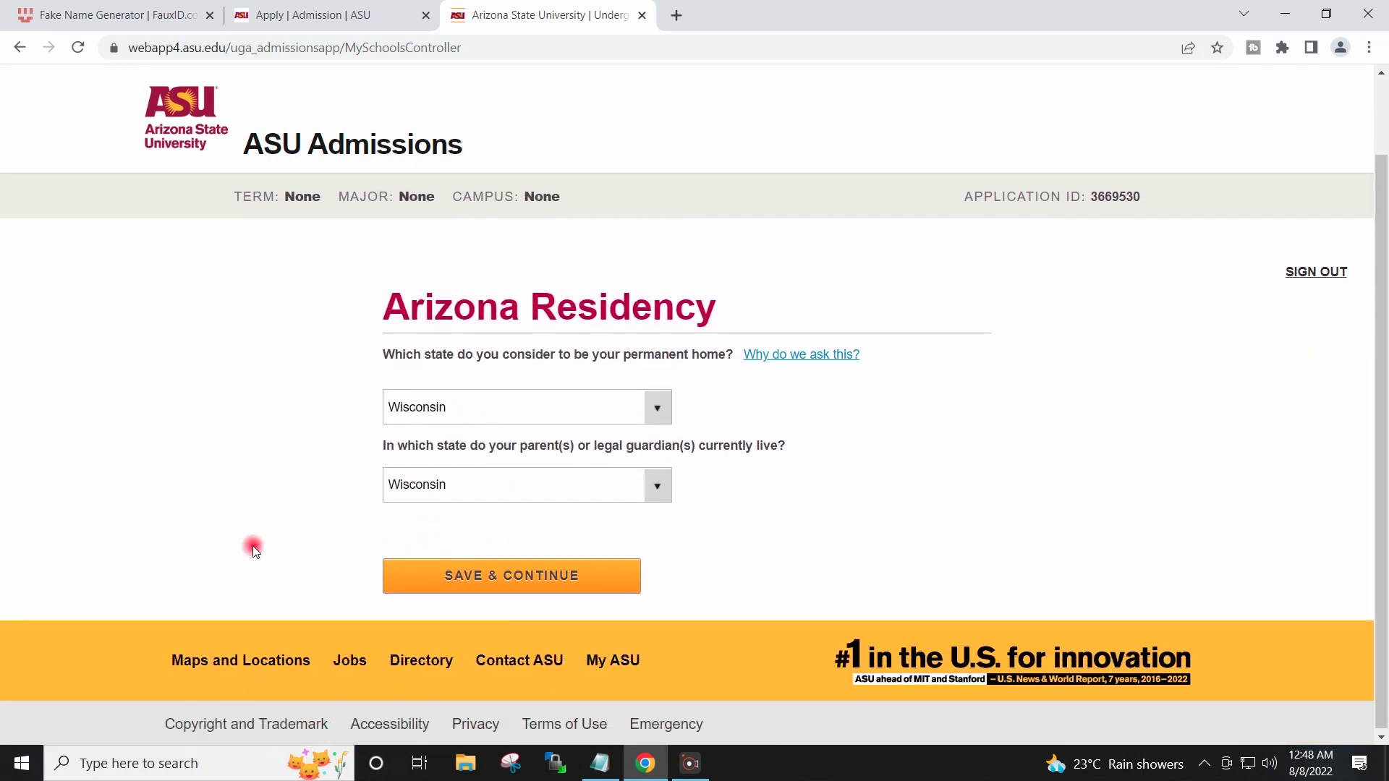
pyautogui.click(446, 573)
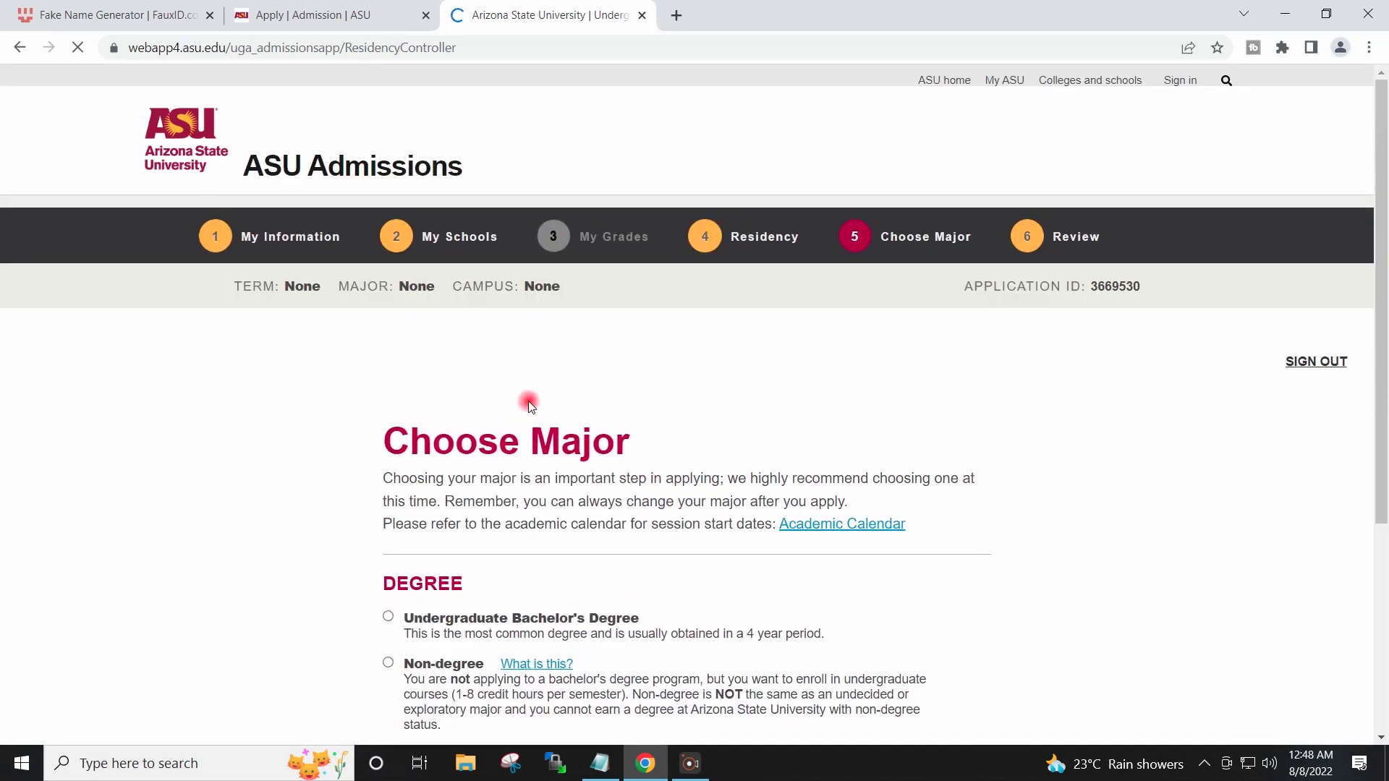
# - Select Non-degree, the Tempe campus and the 2023 Spring (Session C) term, then save and continue
pyautogui.scroll(-2, 528, 400)
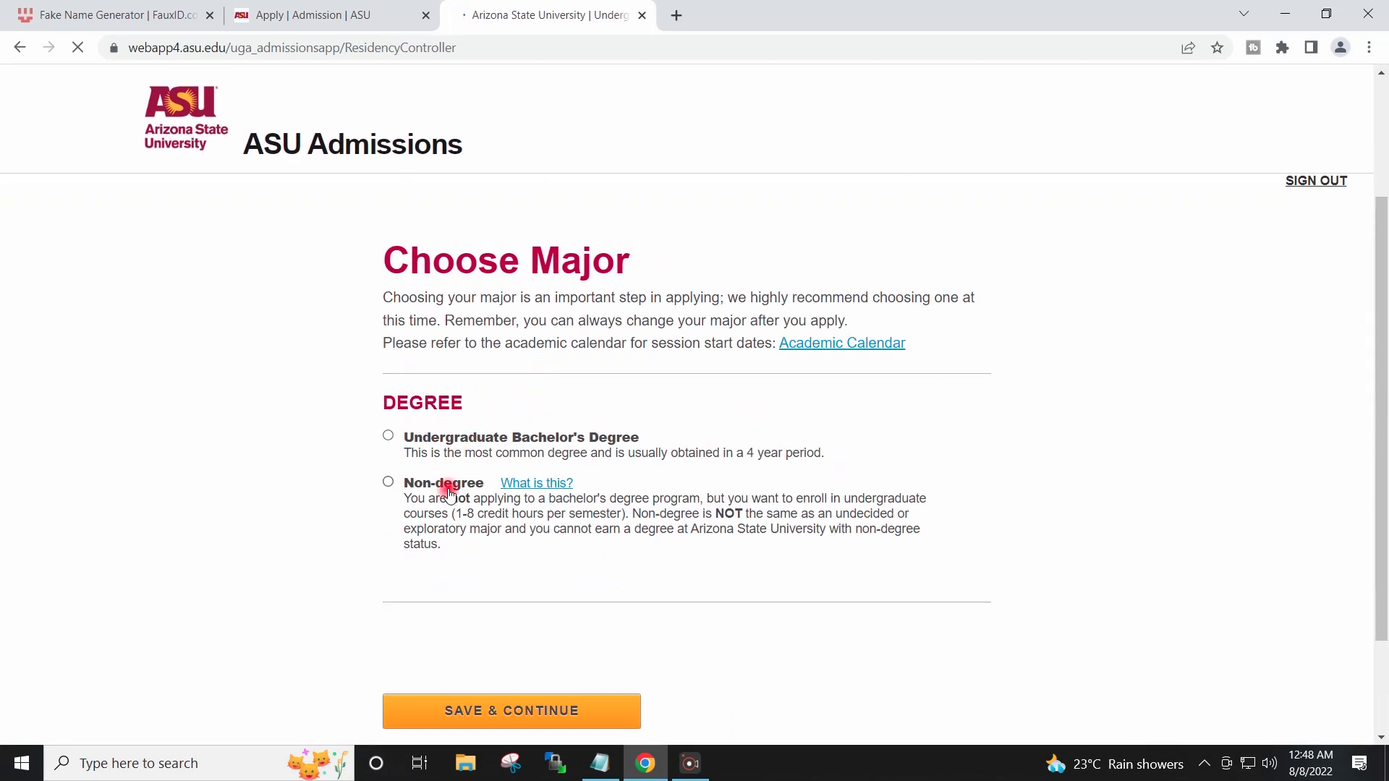
pyautogui.click(388, 484)
pyautogui.scroll(-2, 380, 497)
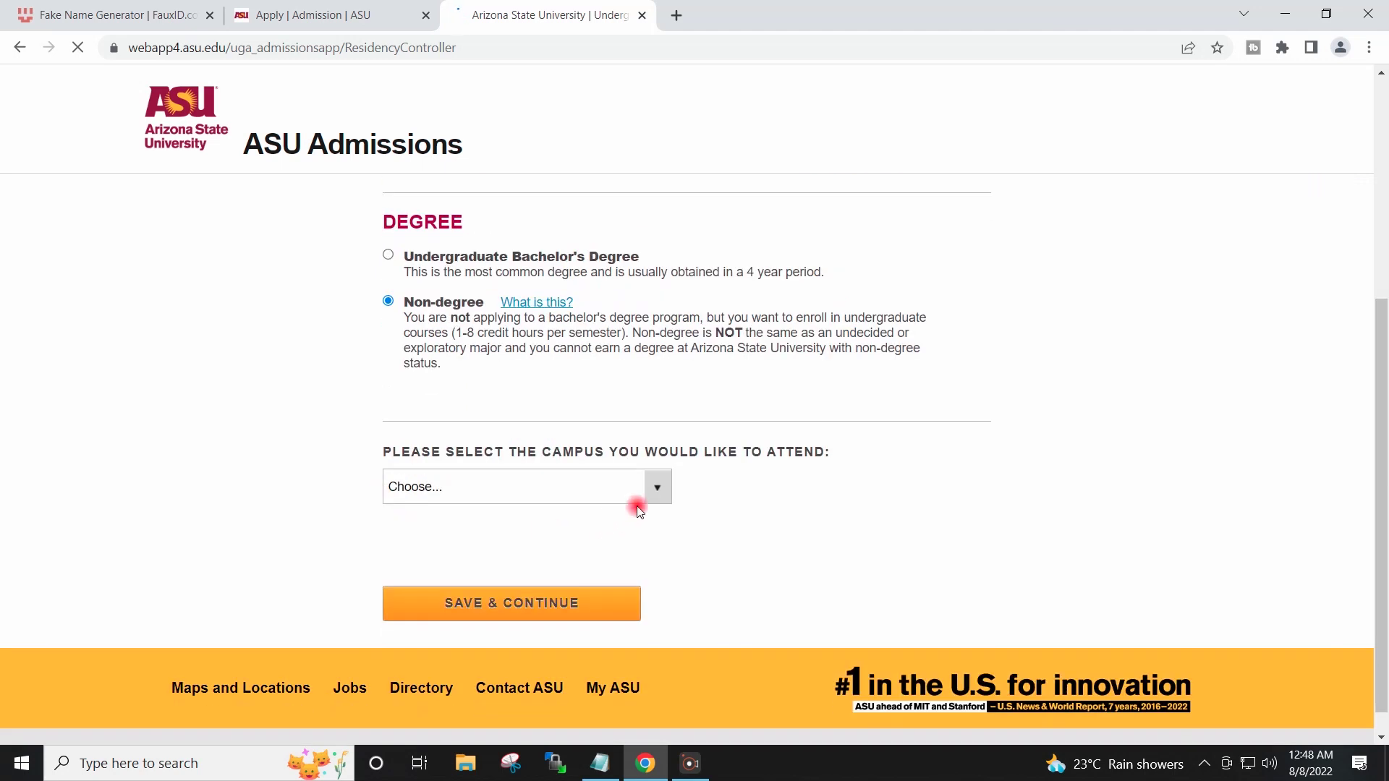
pyautogui.click(657, 490)
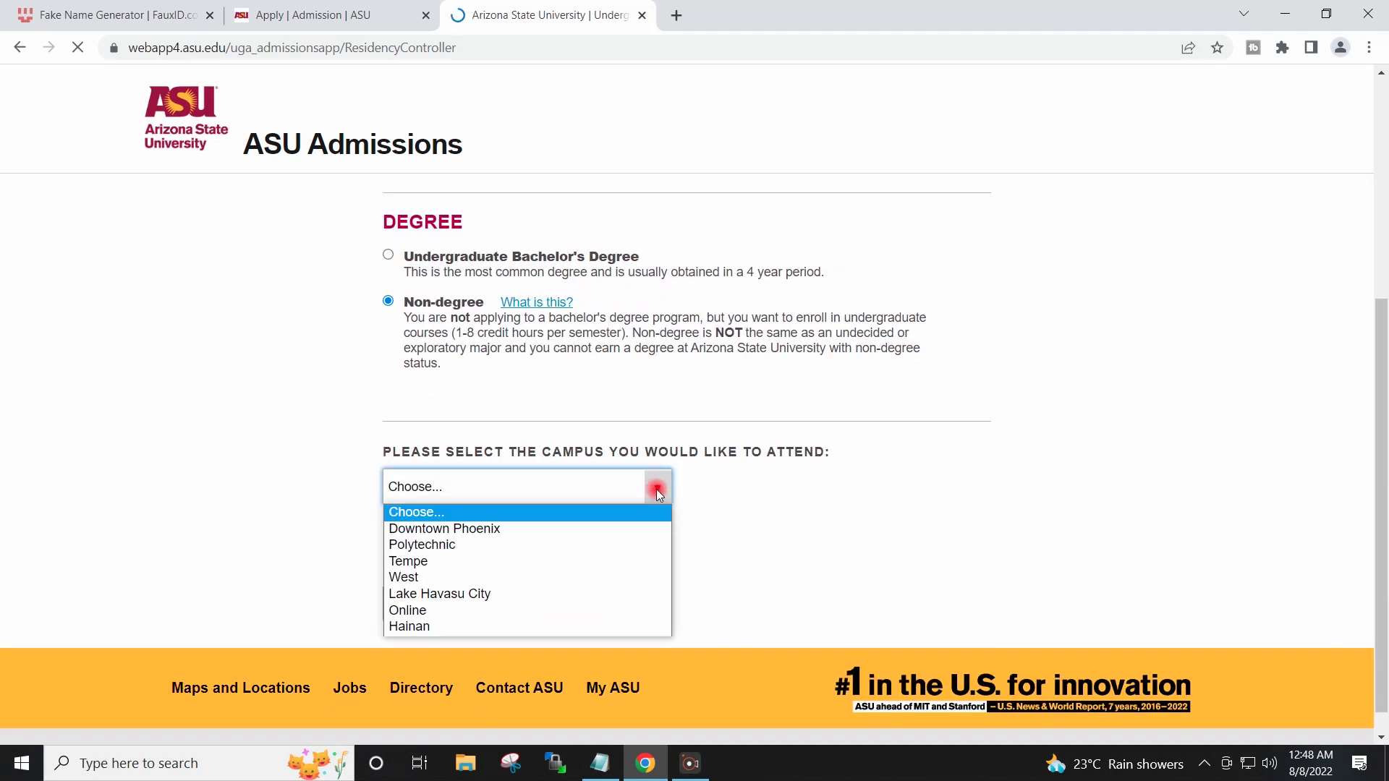
pyautogui.click(611, 563)
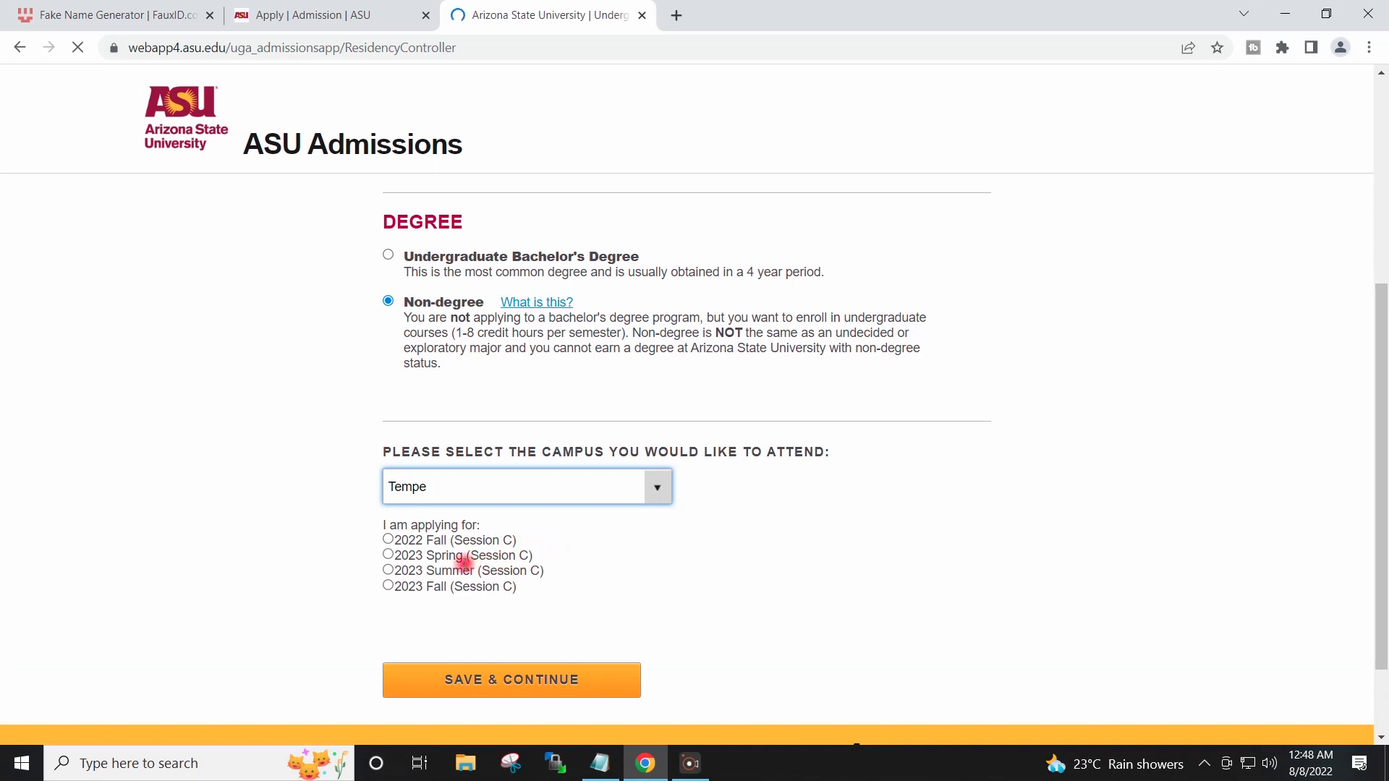
pyautogui.click(388, 555)
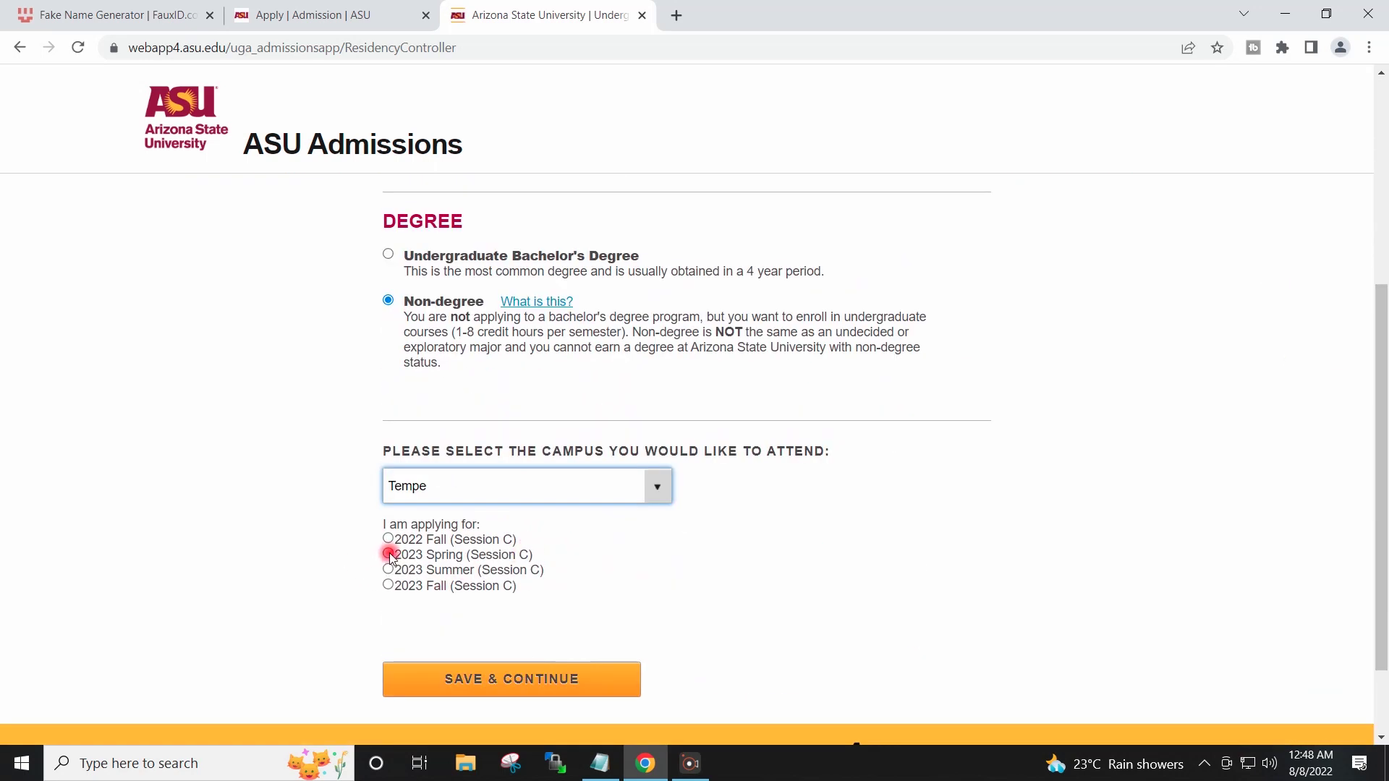
pyautogui.click(389, 554)
pyautogui.scroll(-2, 353, 558)
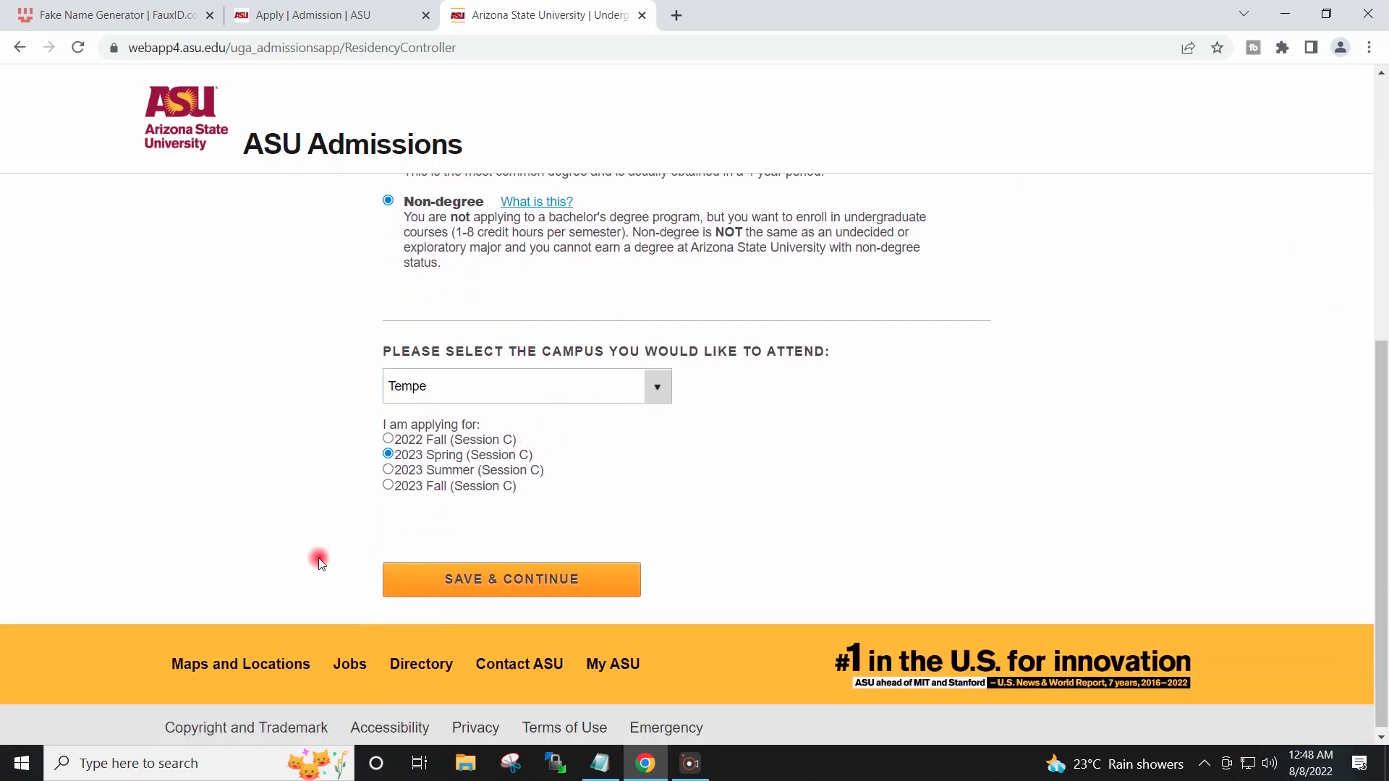
pyautogui.click(446, 577)
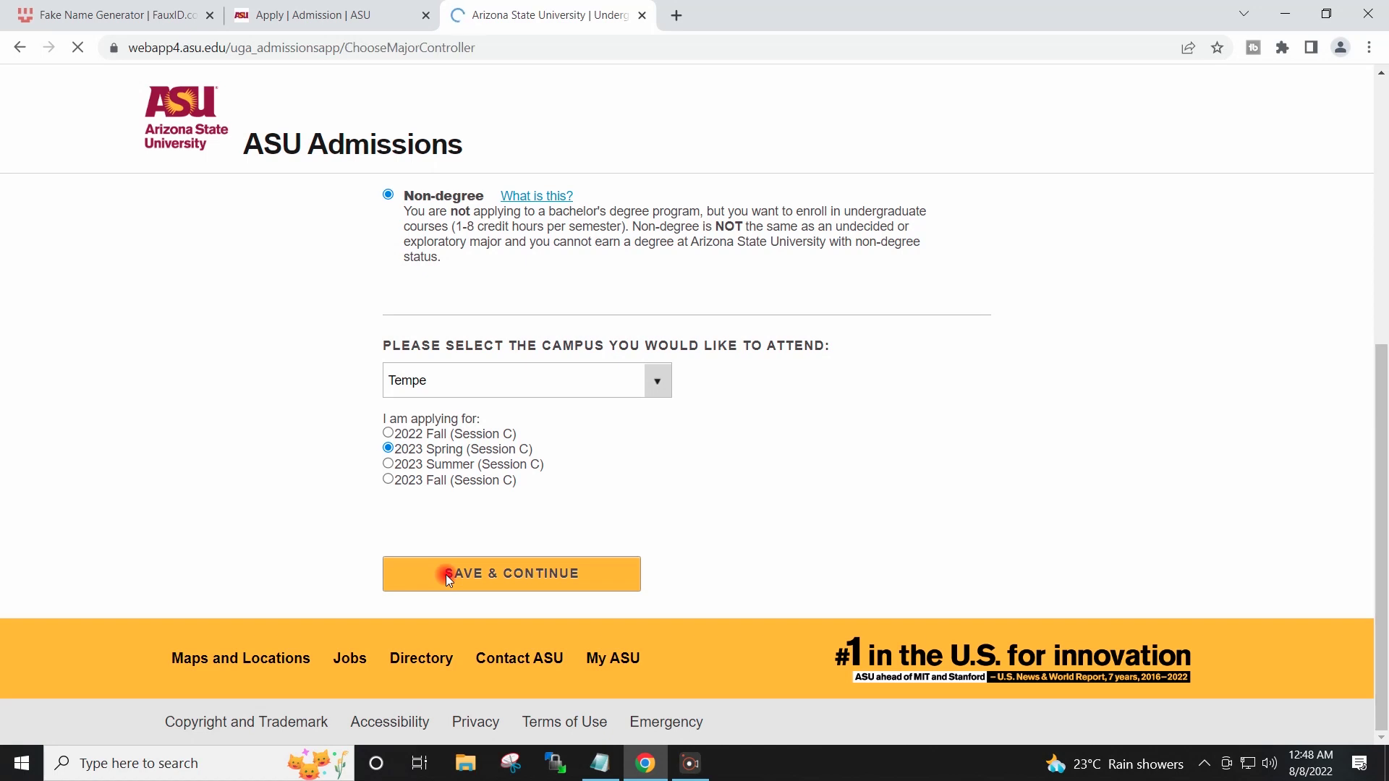
# - Tick the certification checkbox and the reCAPTCHA, then submit the application
pyautogui.scroll(-20, 380, 423)
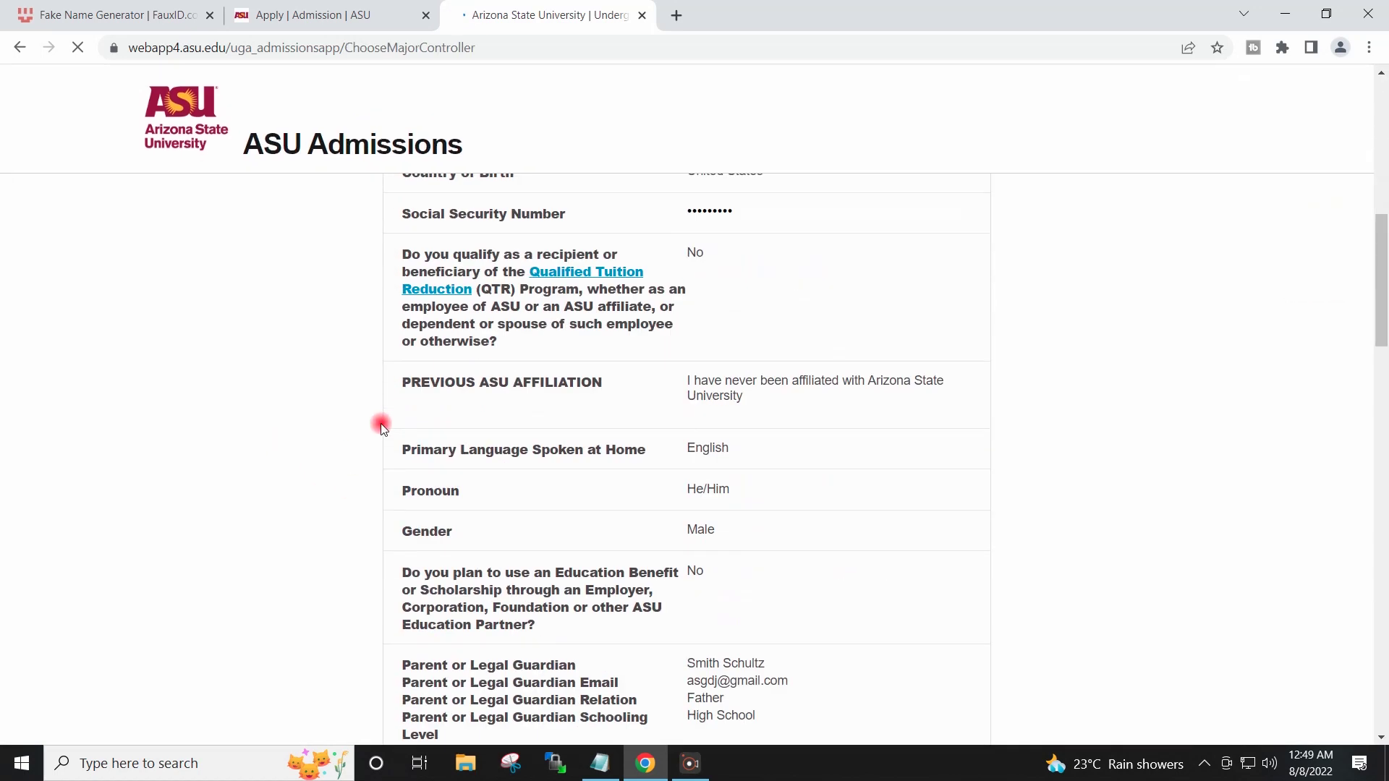
pyautogui.scroll(-12, 380, 423)
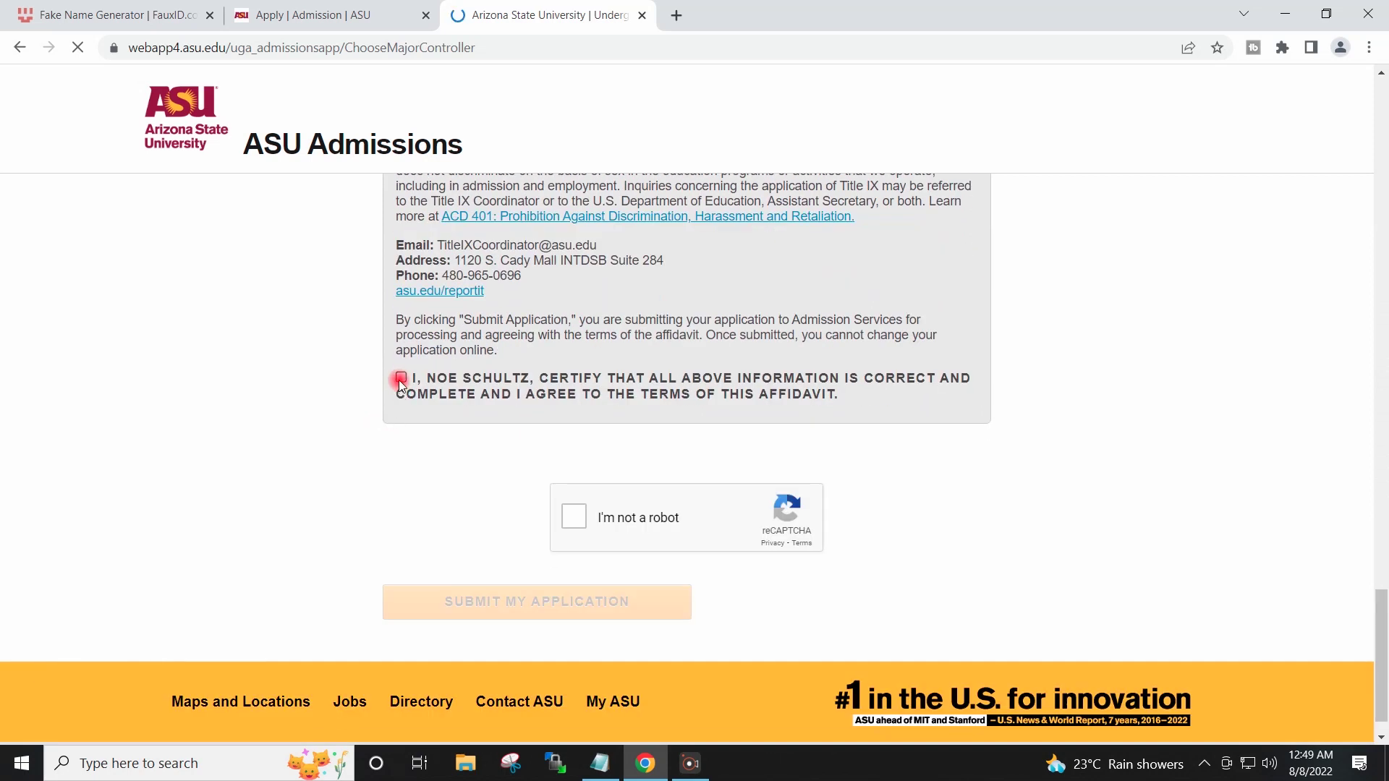
pyautogui.click(400, 379)
pyautogui.click(582, 523)
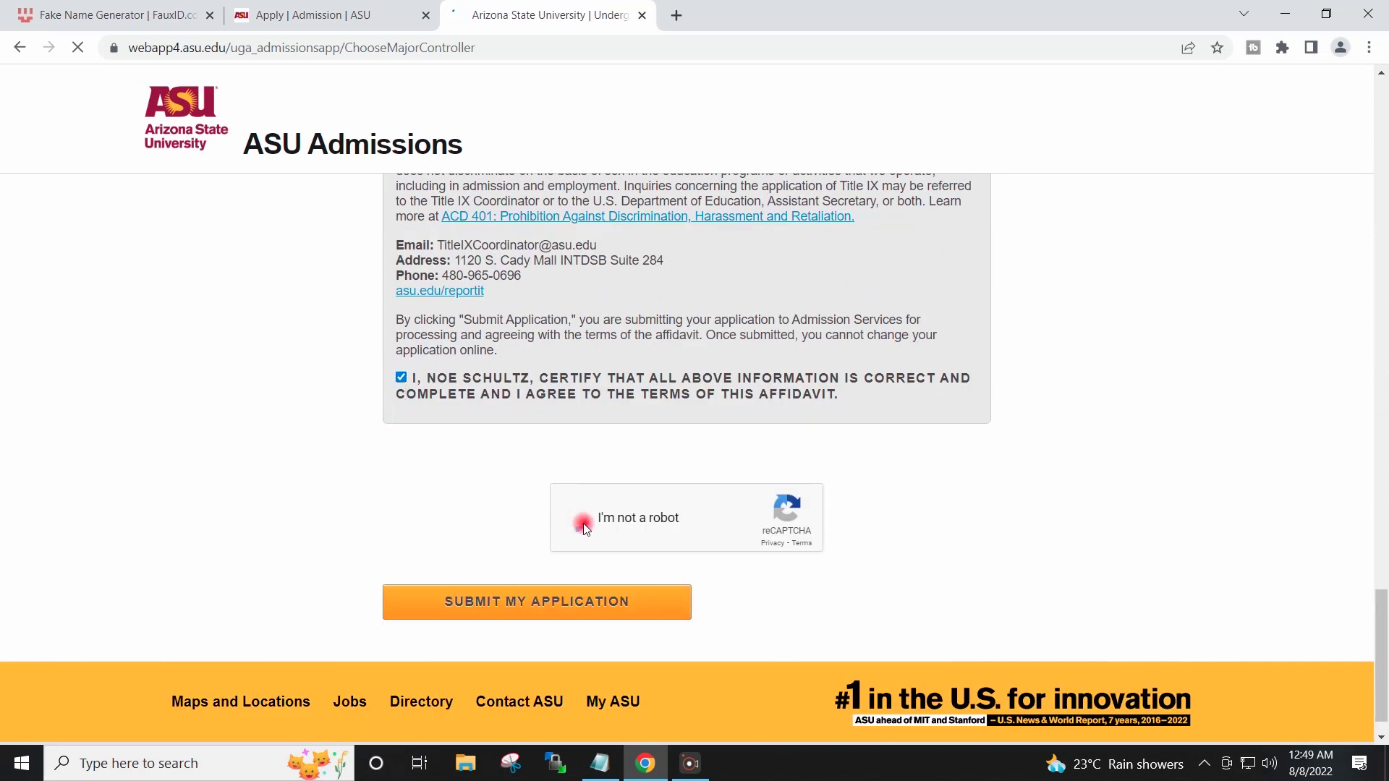
pyautogui.click(494, 612)
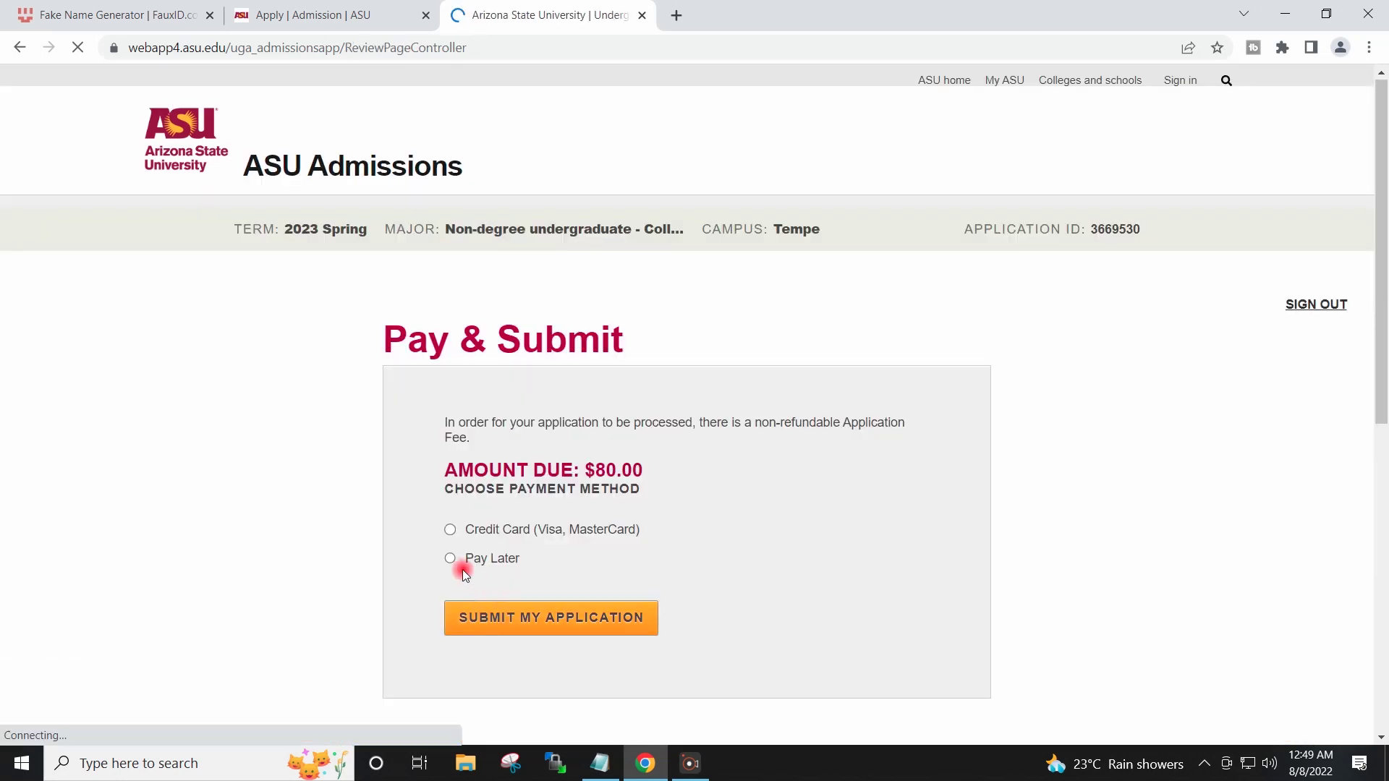
# - Submit with the Pay Later option and select the confirmation email address shown
pyautogui.click(454, 557)
pyautogui.click(525, 623)
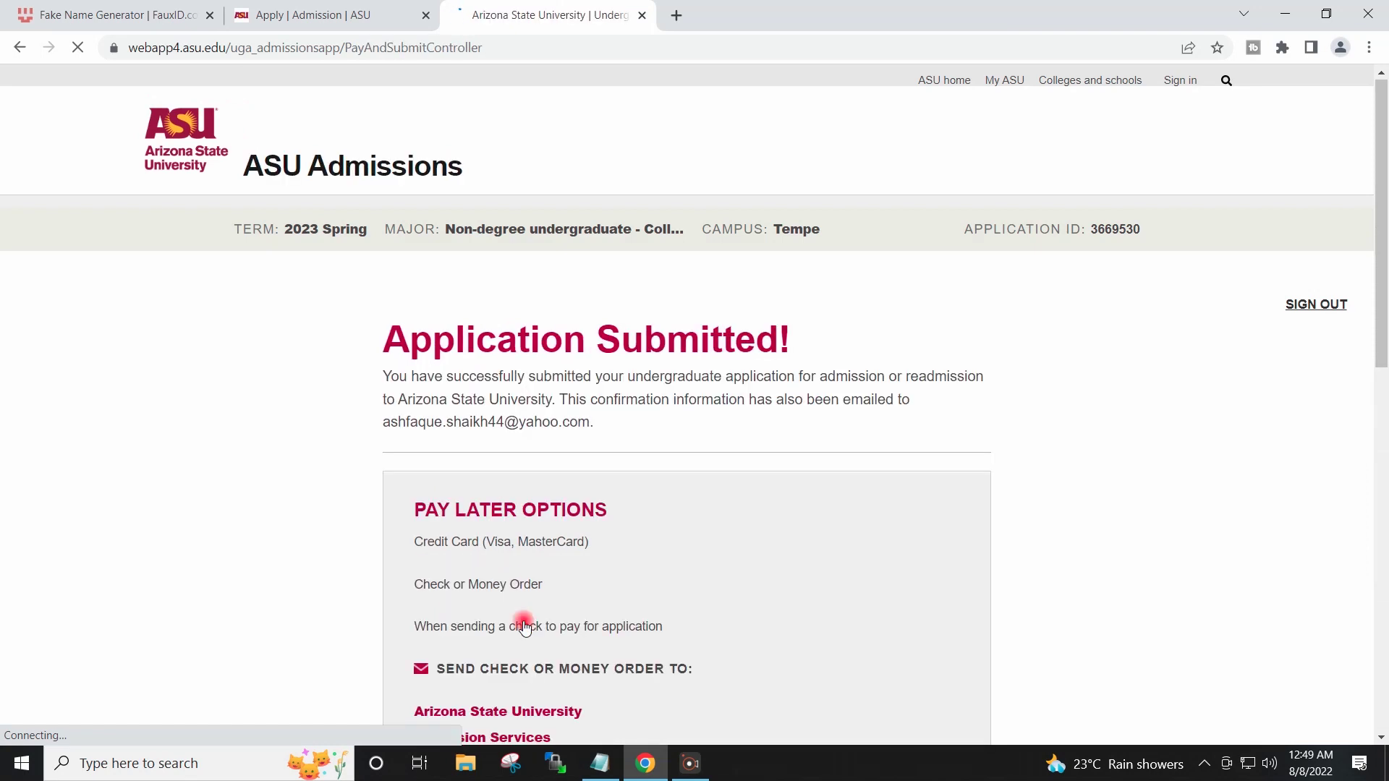
pyautogui.scroll(-10, 573, 373)
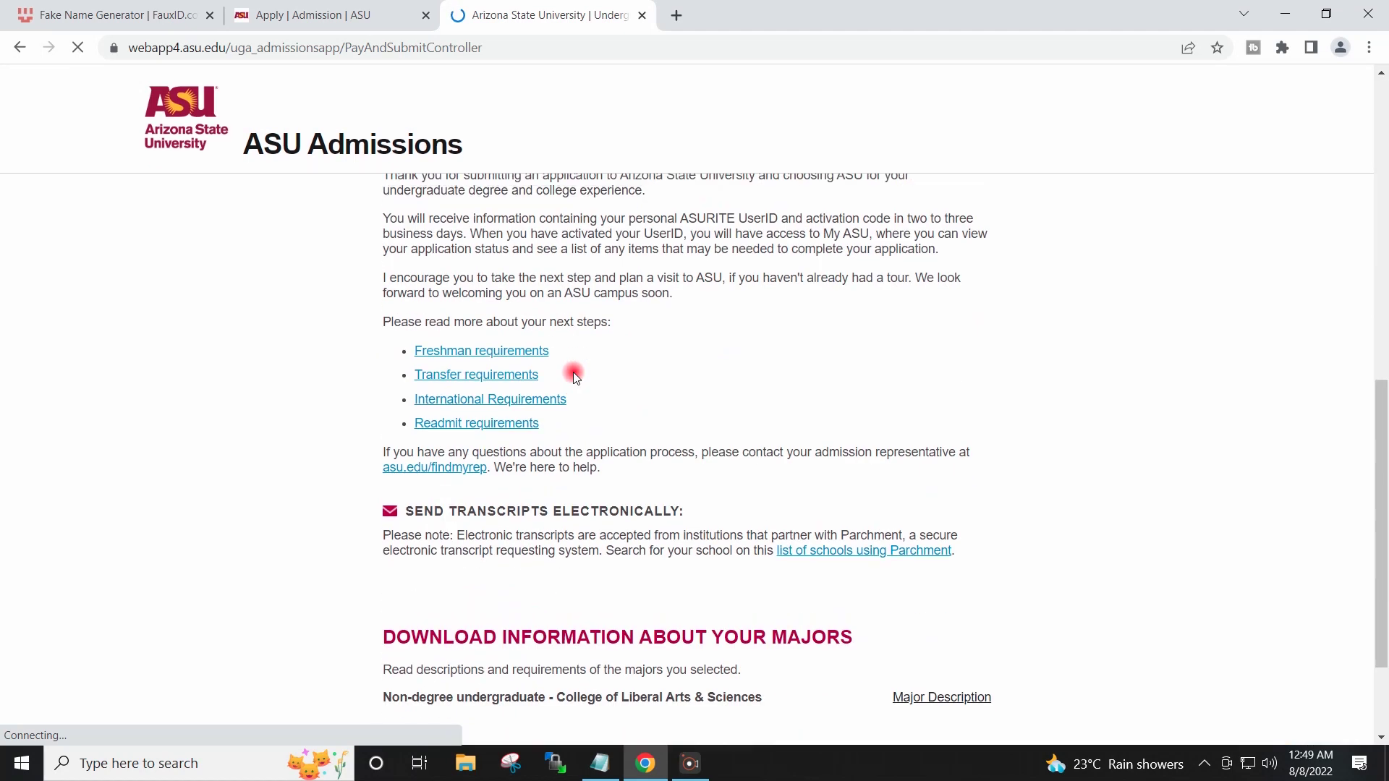
pyautogui.scroll(10, 573, 372)
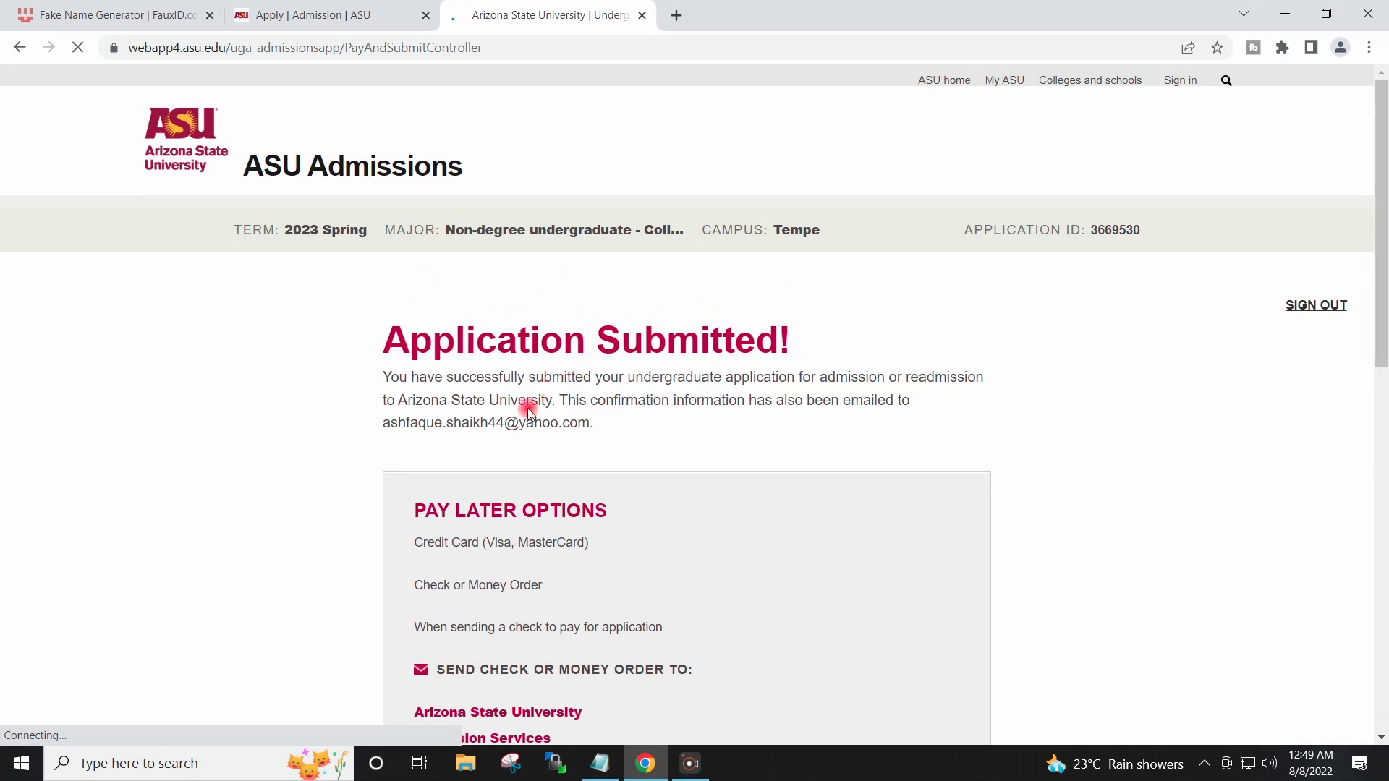
pyautogui.moveTo(590, 423); pyautogui.dragTo(381, 423)
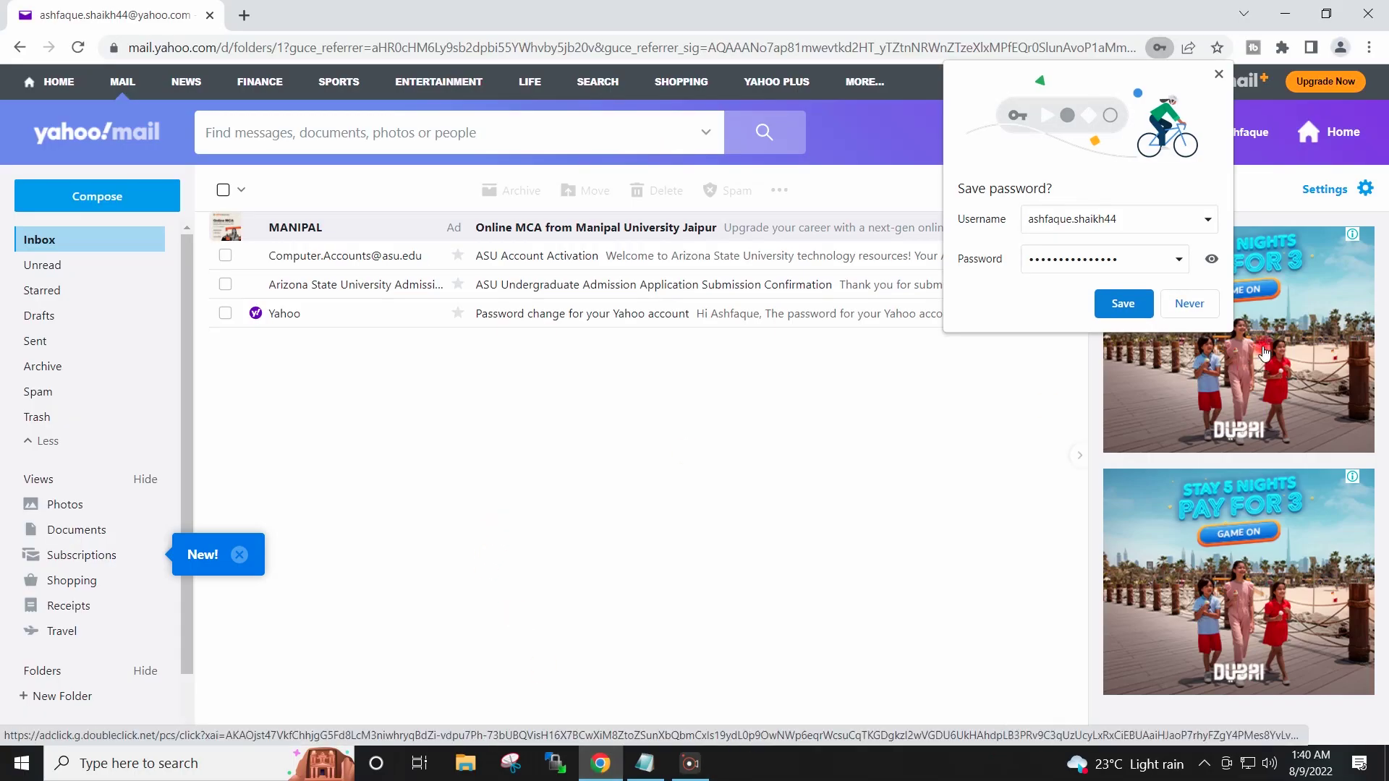
# - Copy the link from the ASU Account Activation email and load it in a new tab
pyautogui.click(1138, 304)
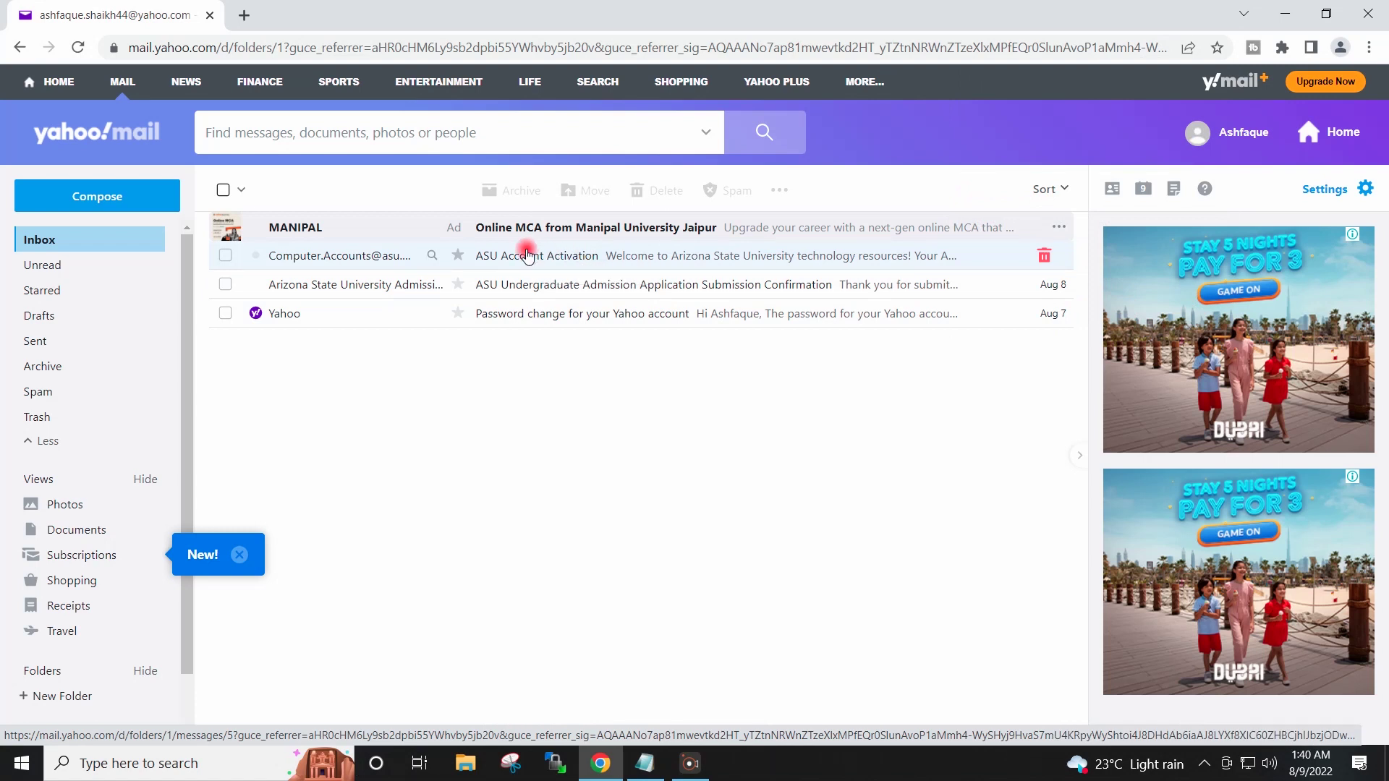
pyautogui.click(528, 255)
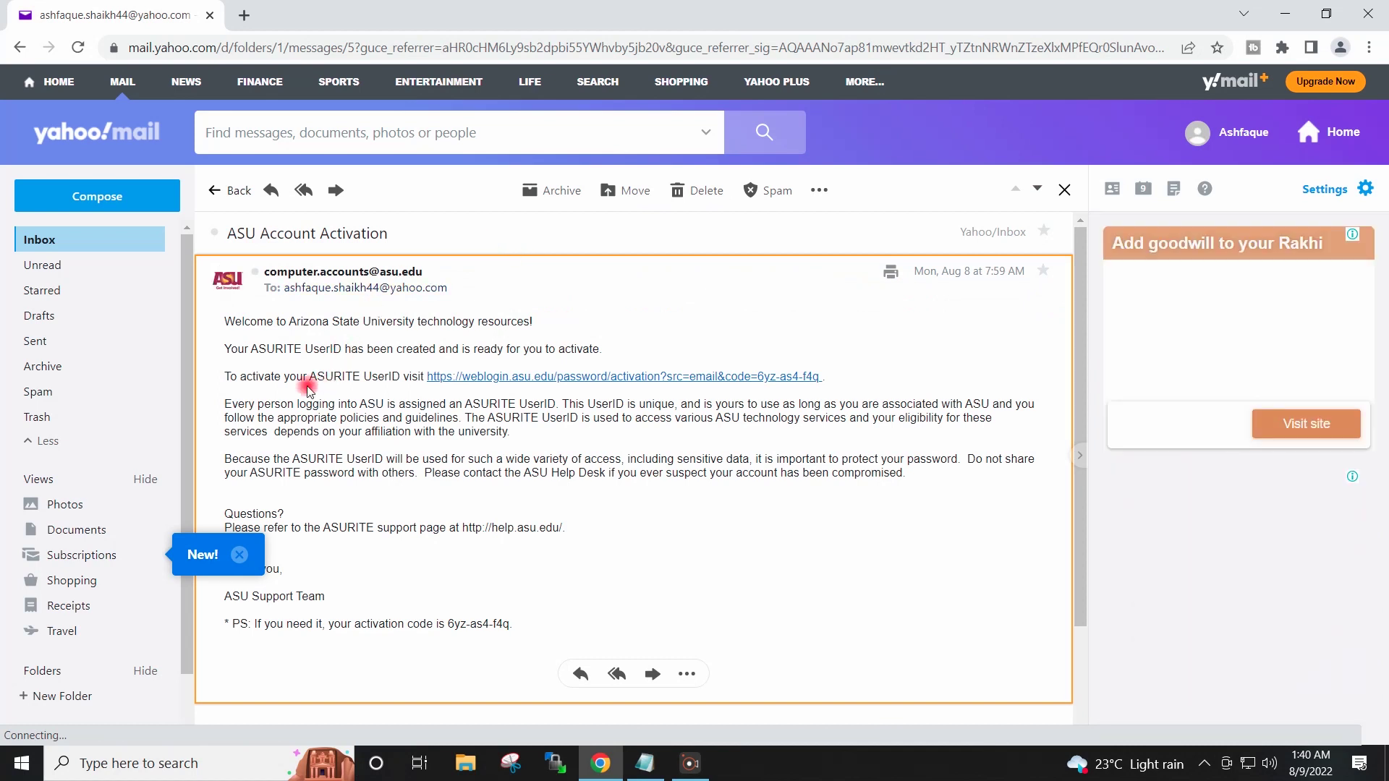
pyautogui.rightClick(788, 377)
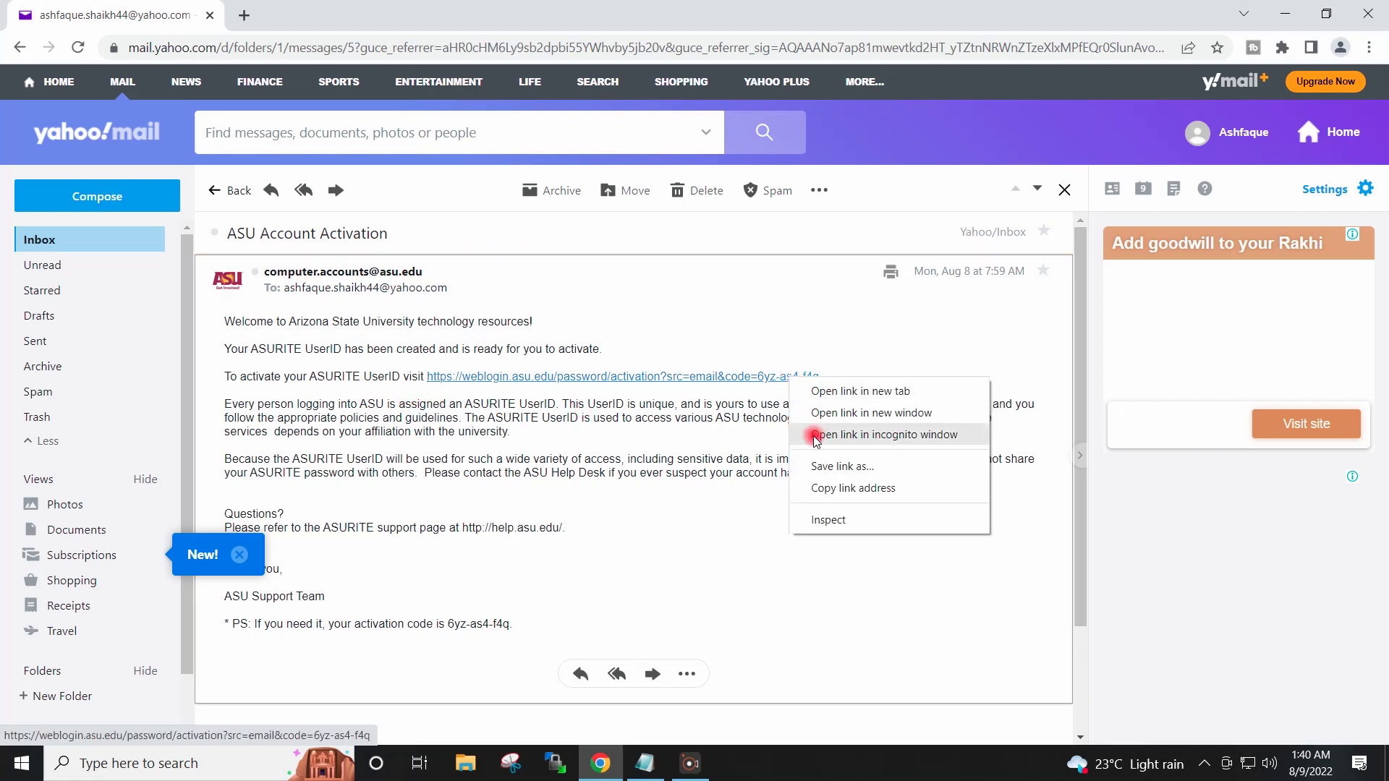
pyautogui.click(816, 489)
pyautogui.click(243, 15)
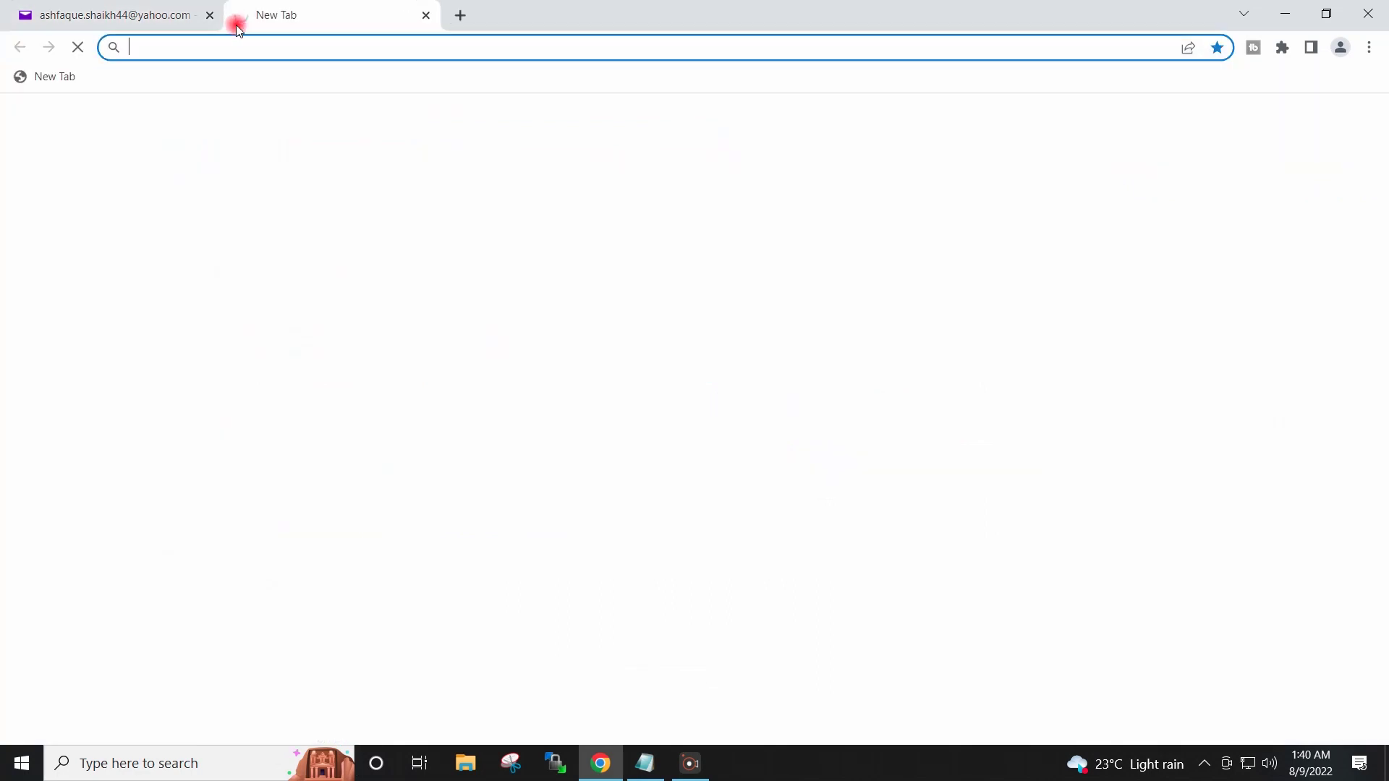
pyautogui.hotkey('ctrl', 'v')
pyautogui.press('Return')
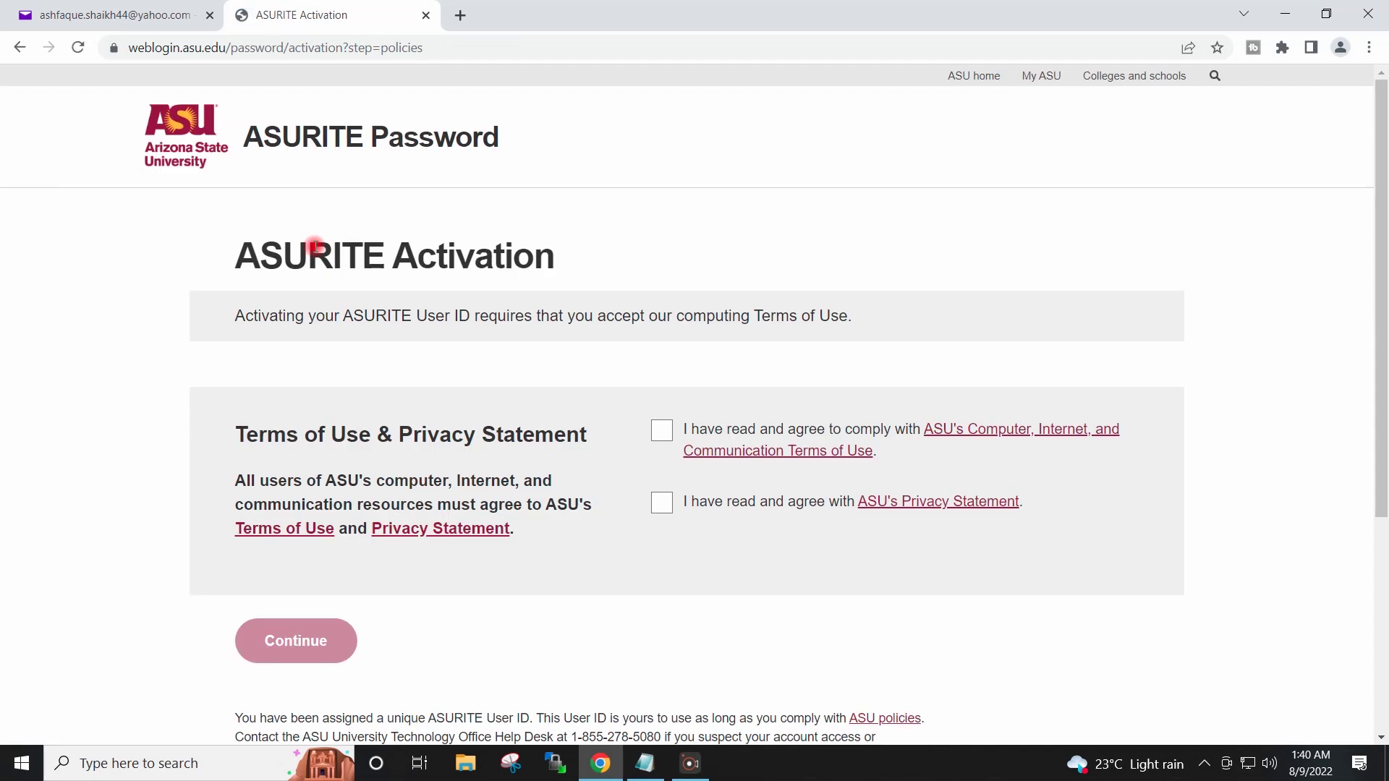
# - Accept the Terms of Use and the Privacy Statement, then continue
pyautogui.click(661, 431)
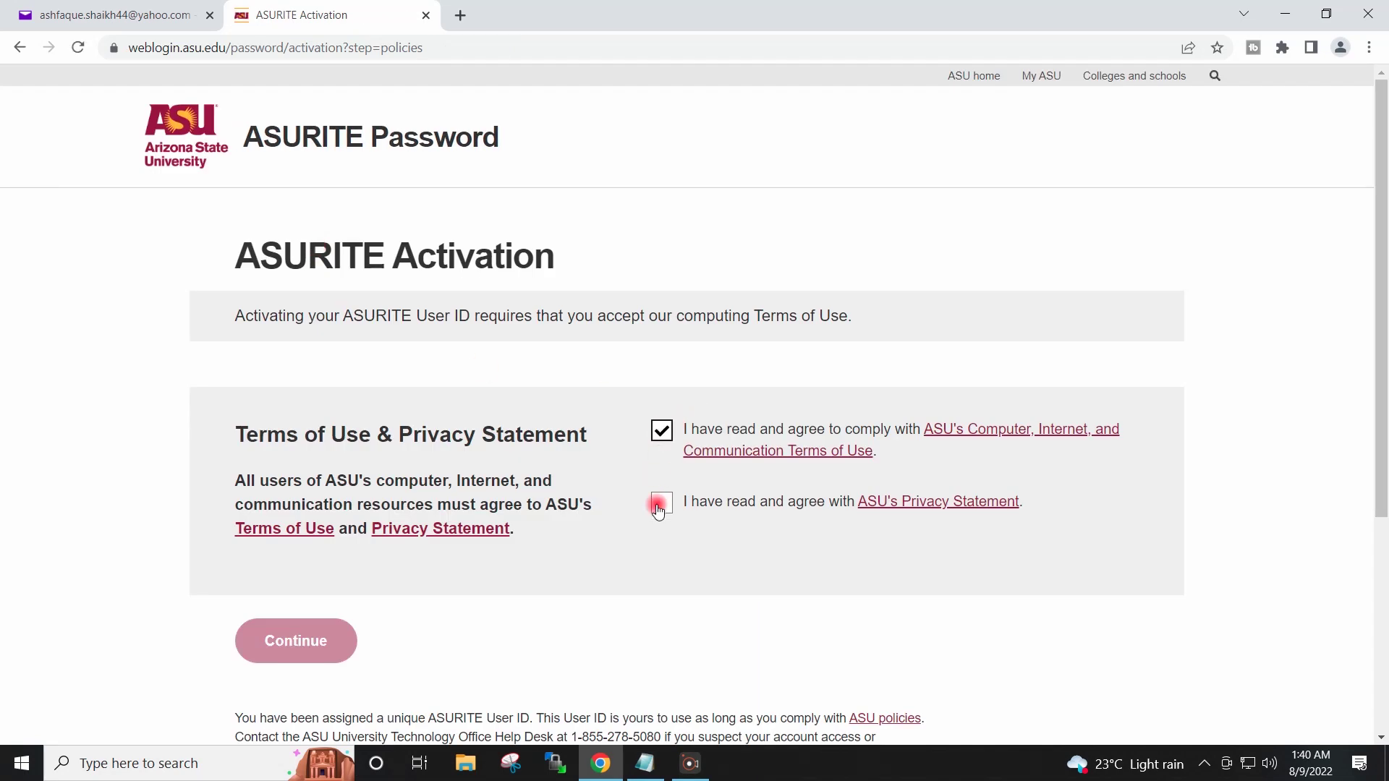
pyautogui.click(659, 509)
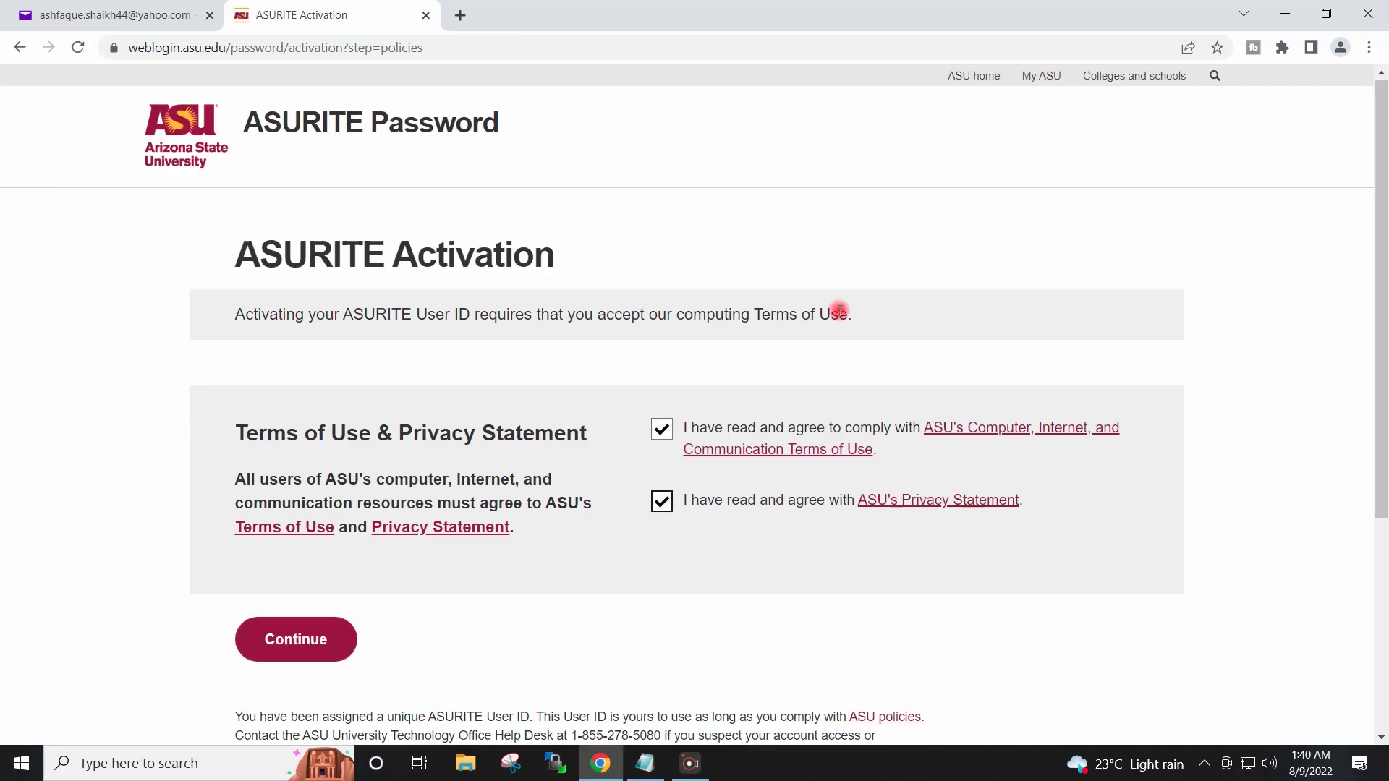
pyautogui.scroll(-1, 839, 311)
pyautogui.click(335, 549)
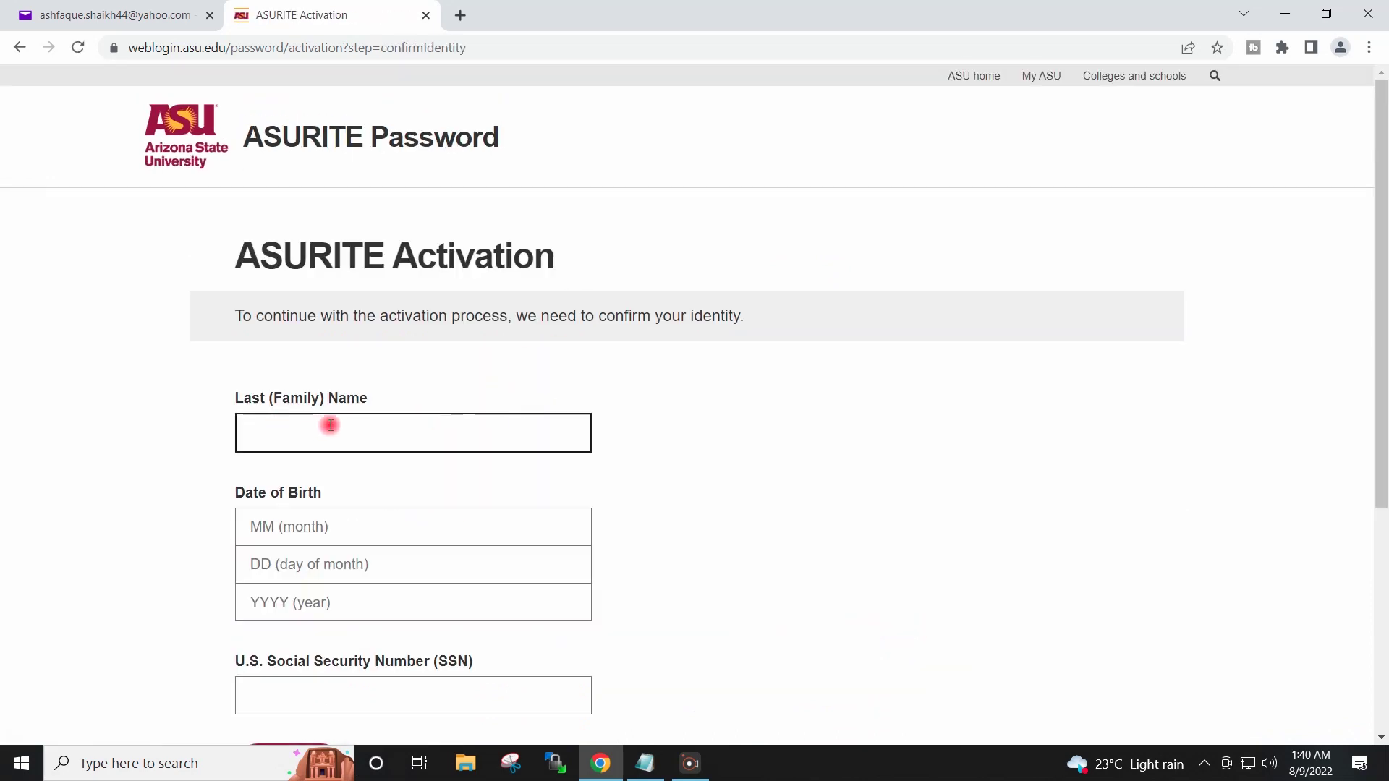
# - Fill the Last Name field with the surname copied from the Notepad notes
pyautogui.click(653, 769)
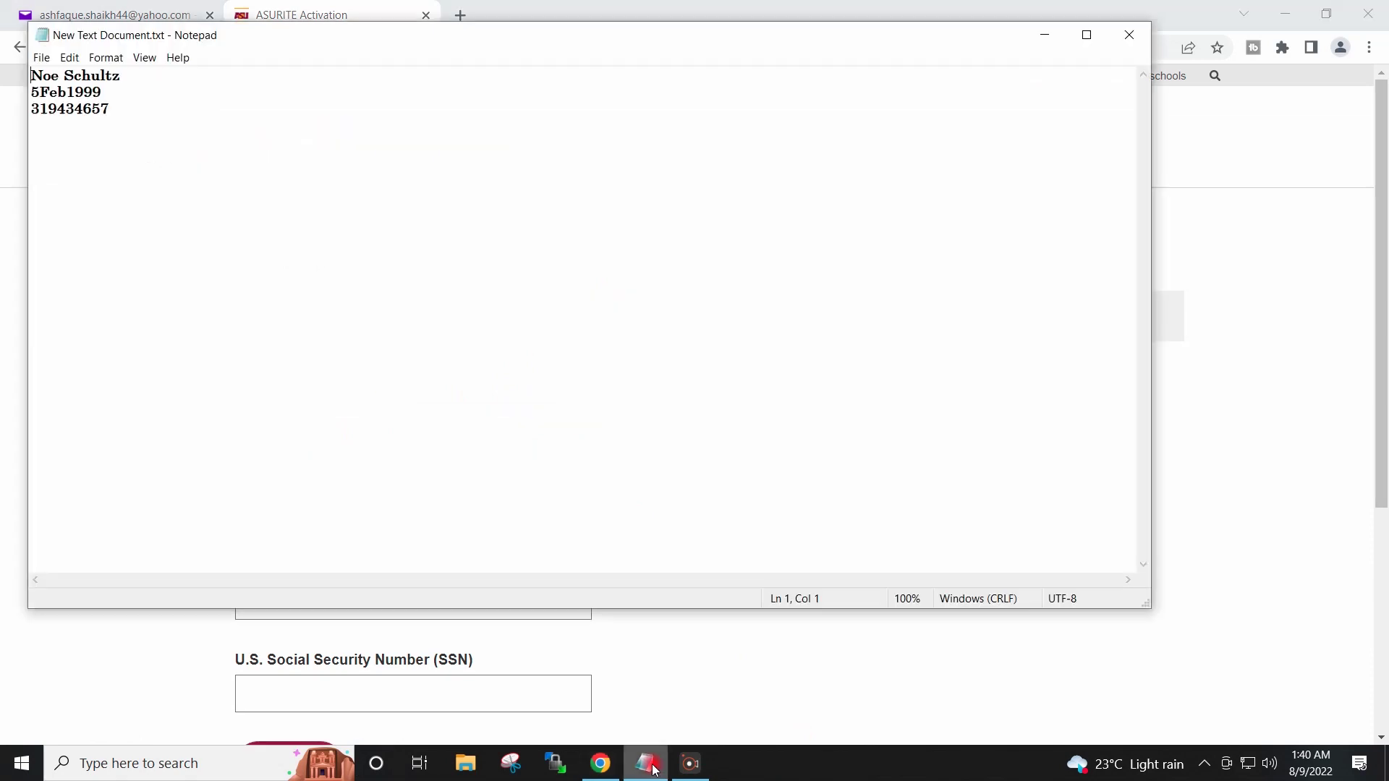
pyautogui.doubleClick(92, 76)
pyautogui.hotkey('alt', 'Tab')
pyautogui.write('Noe')
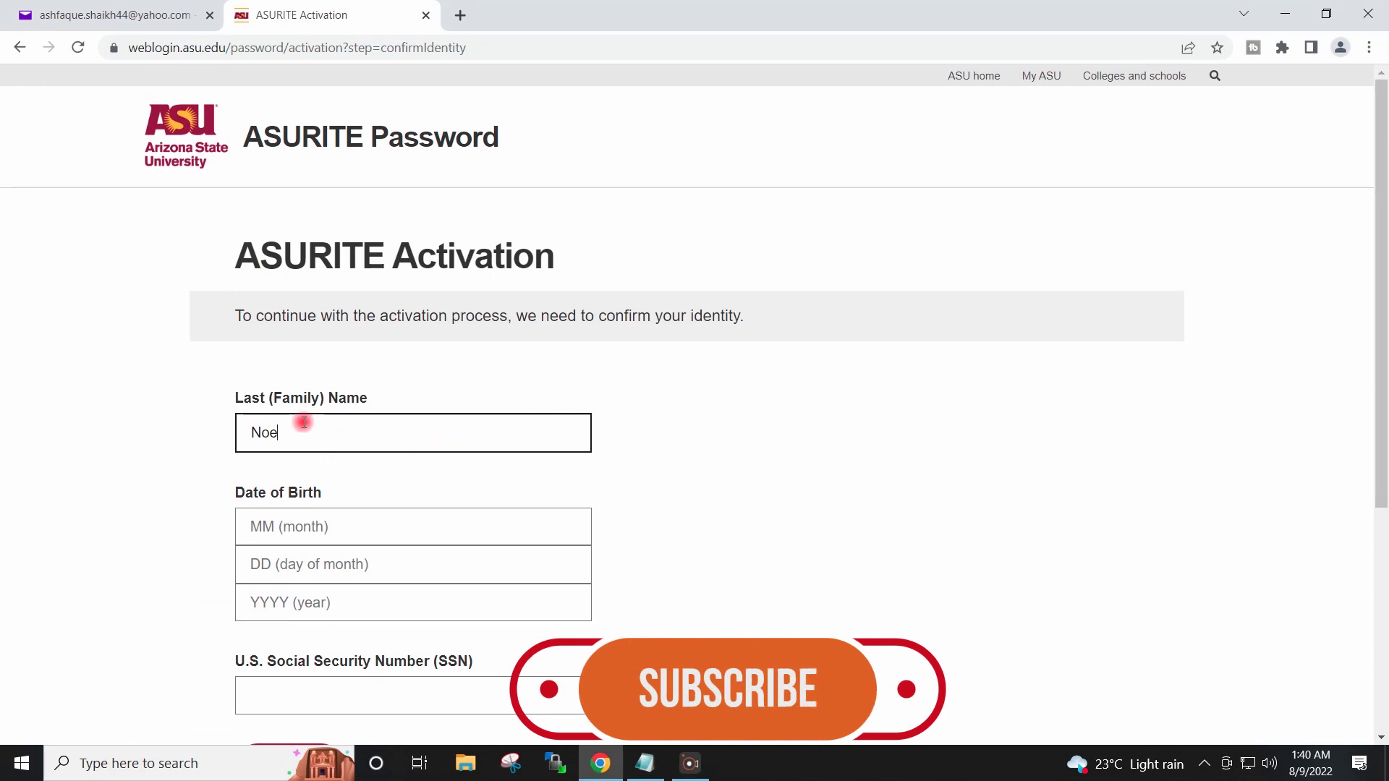
pyautogui.doubleClick(260, 432)
pyautogui.hotkey('ctrl', 'v')
pyautogui.click(177, 433)
pyautogui.scroll(-2, 176, 434)
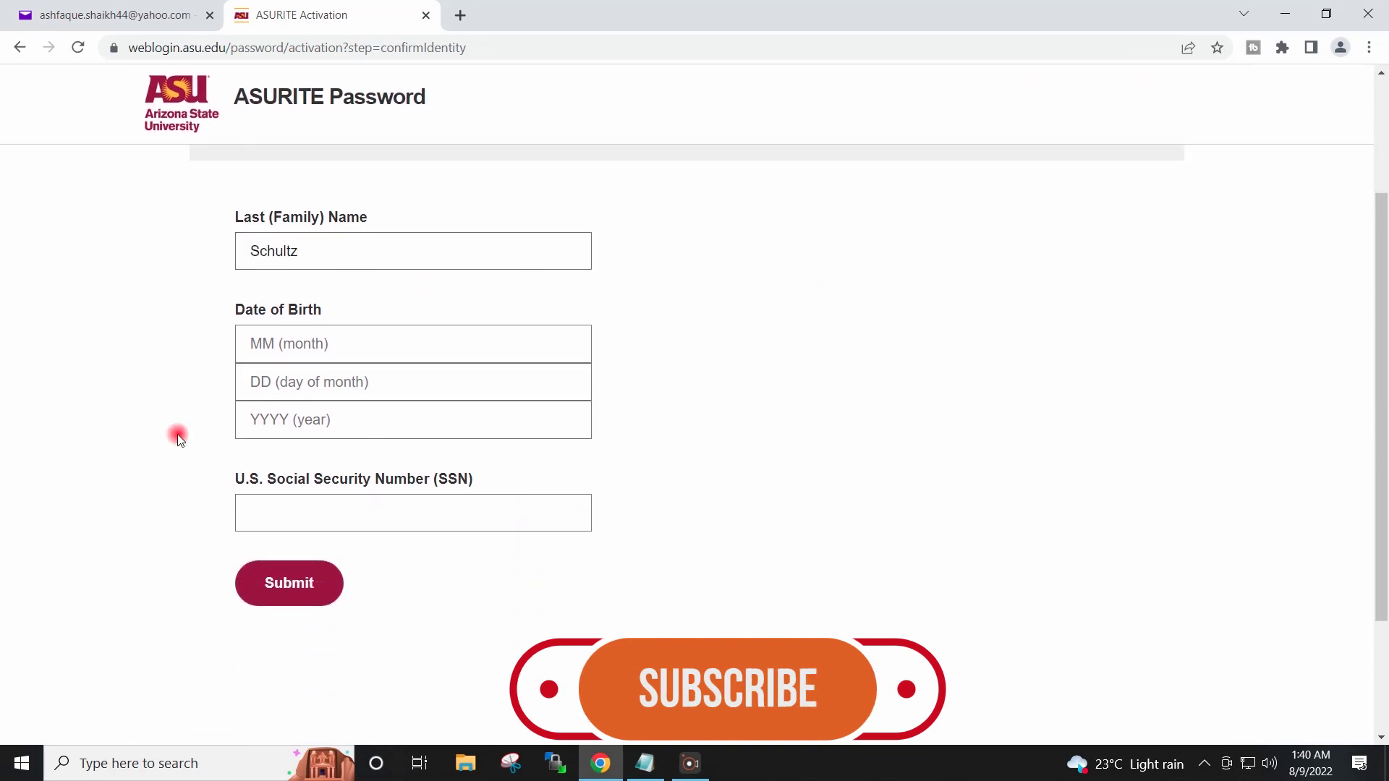
pyautogui.scroll(2, 177, 434)
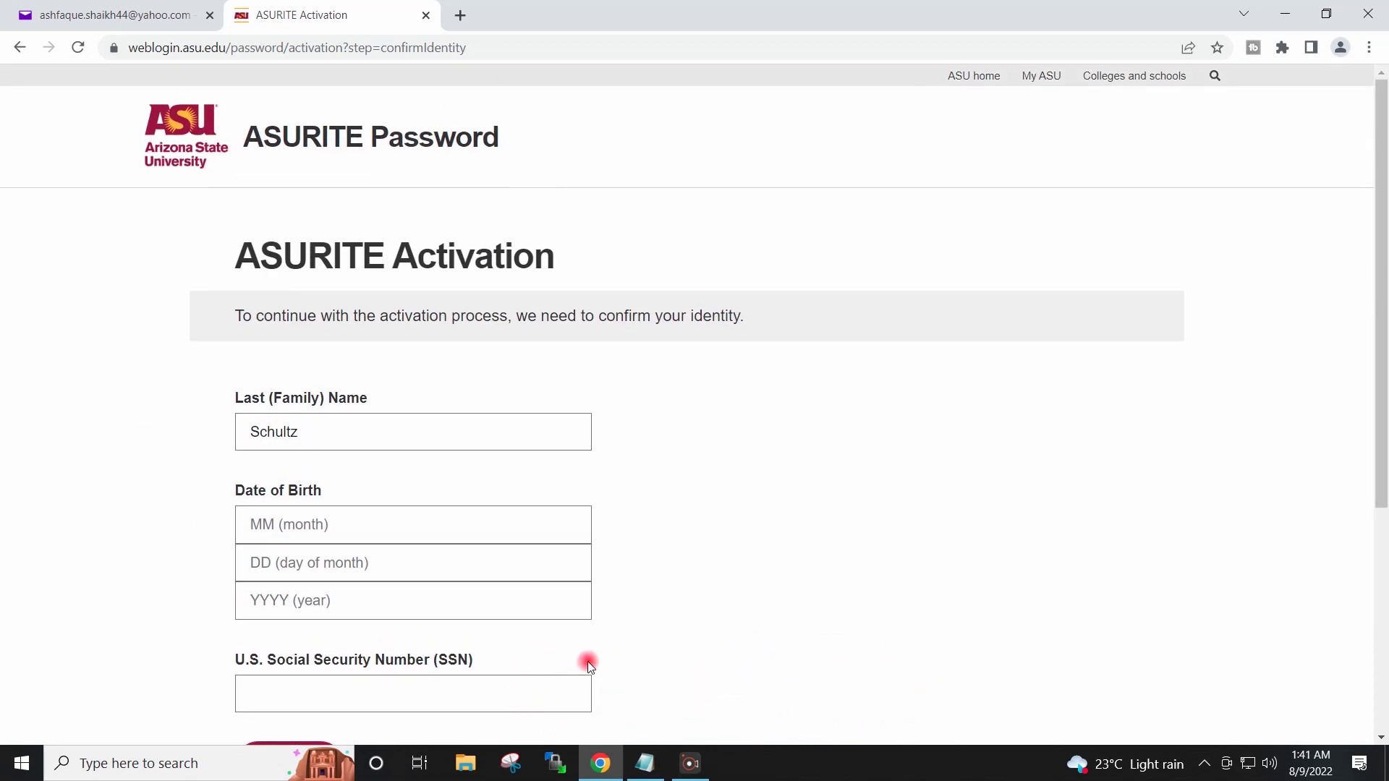
# - Enter the date of birth in the month, day and year fields
pyautogui.hotkey('alt', 'Tab')
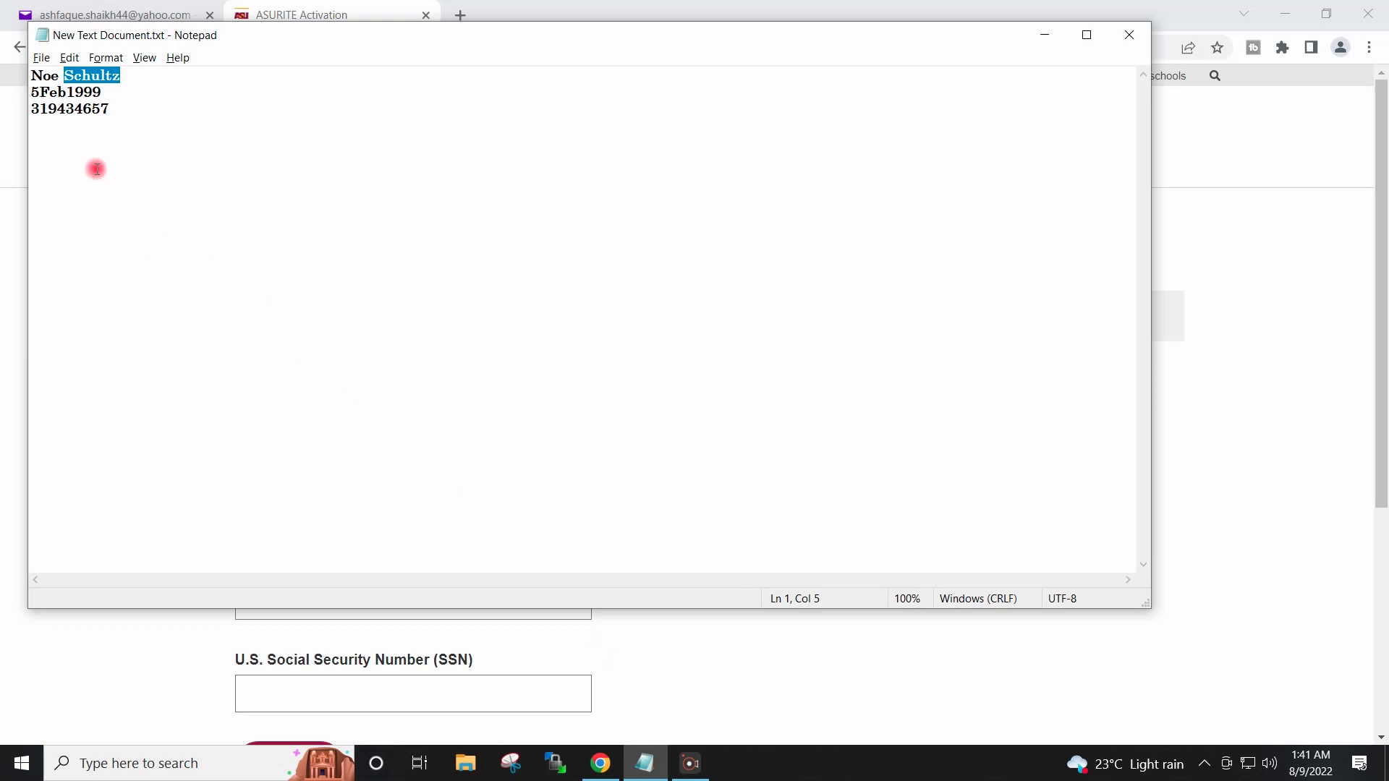
pyautogui.hotkey('alt', 'Tab')
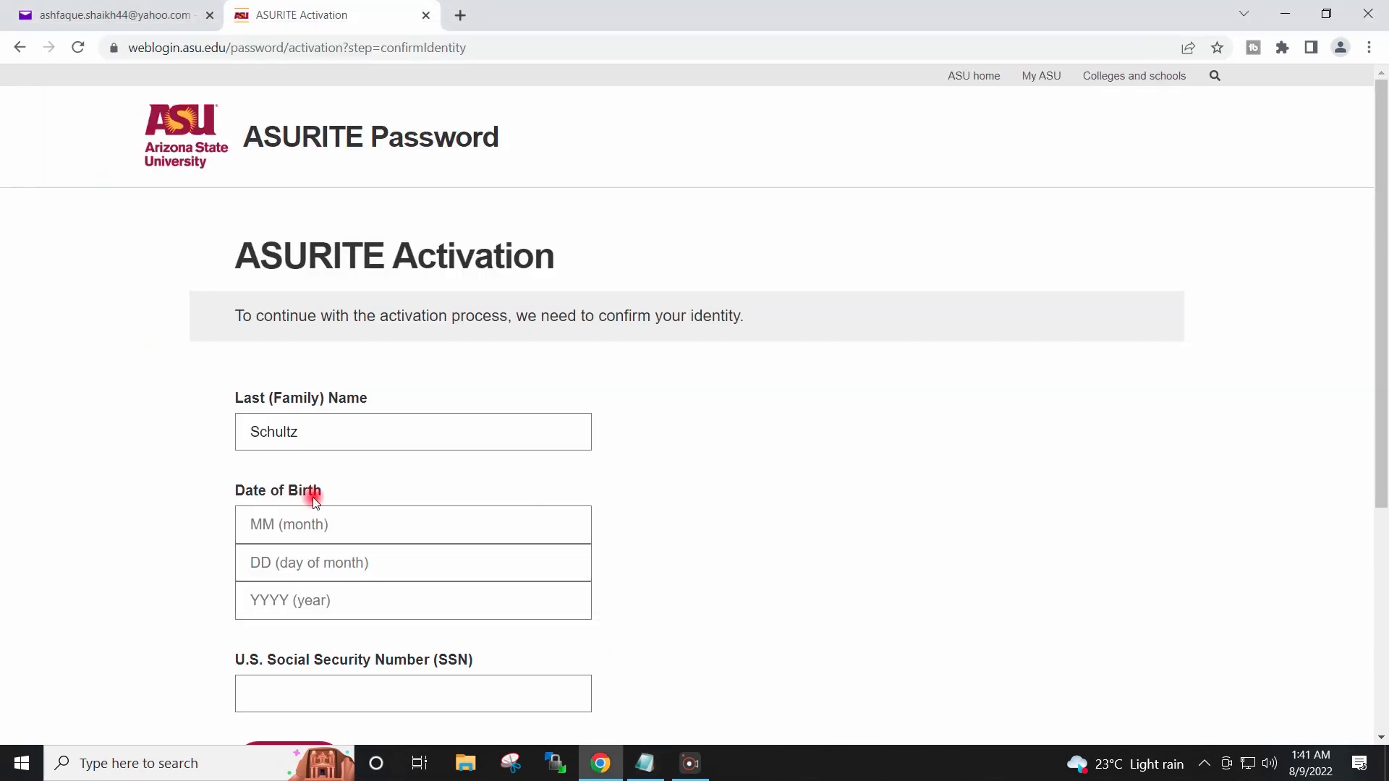
pyautogui.click(295, 524)
pyautogui.write('02')
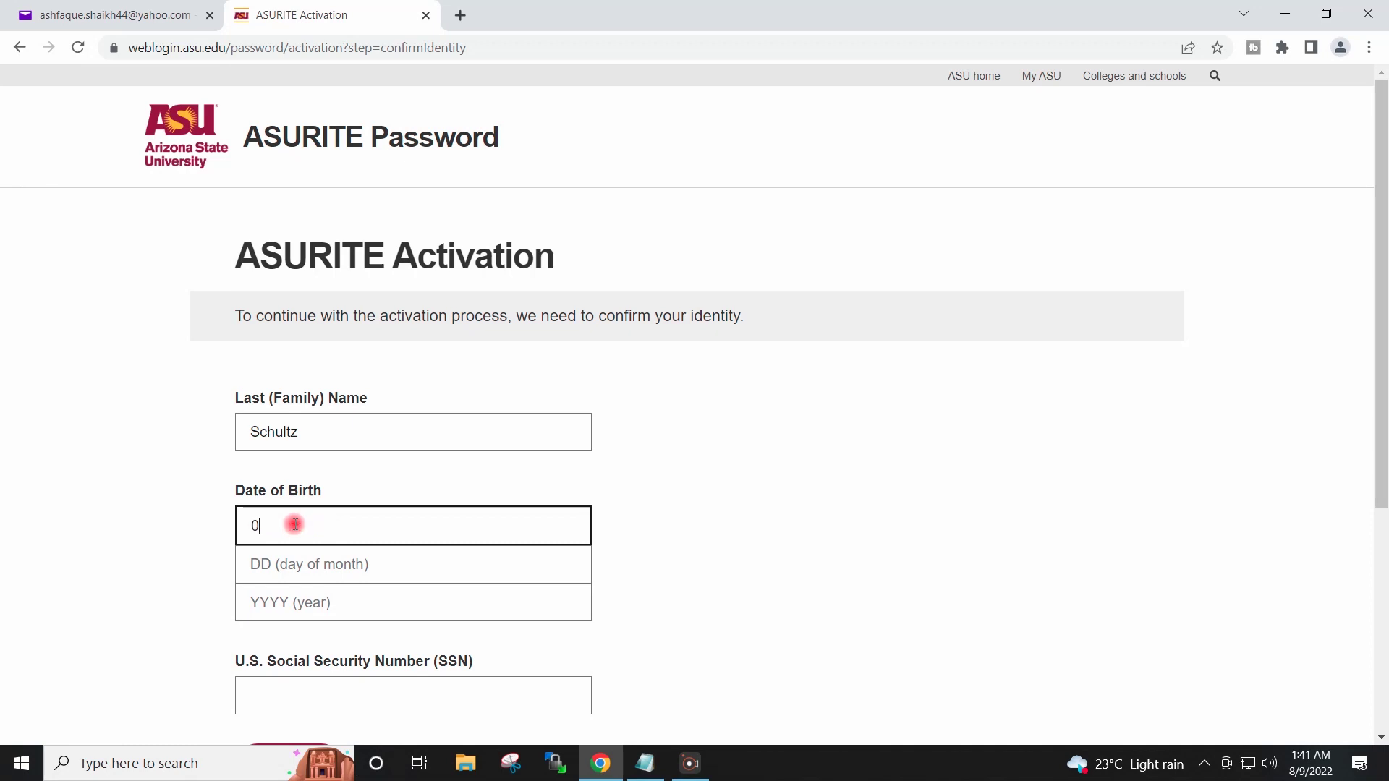
pyautogui.click(254, 563)
pyautogui.write('05')
pyautogui.click(250, 601)
pyautogui.write('1999')
# - Paste the Social Security number from the notes and submit the identity details
pyautogui.scroll(-3, 592, 535)
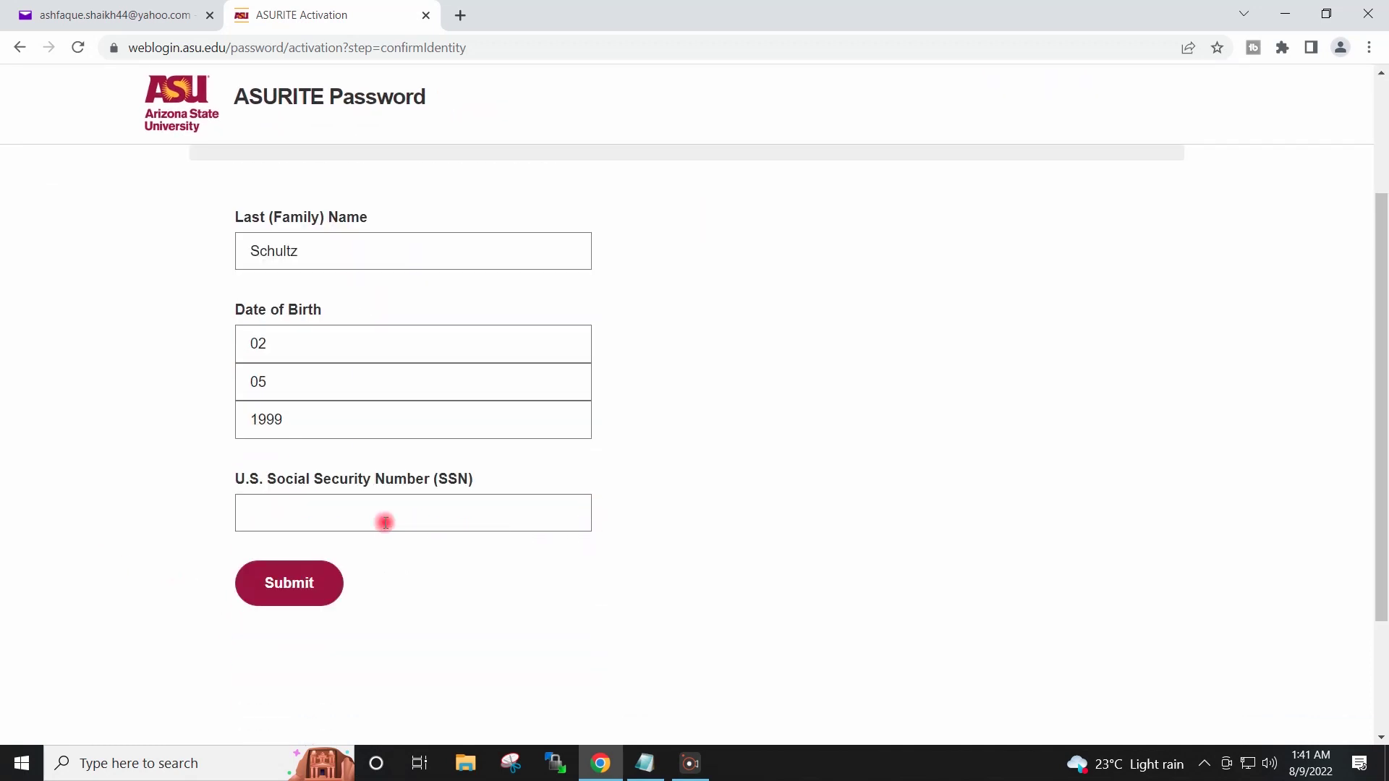
pyautogui.click(409, 520)
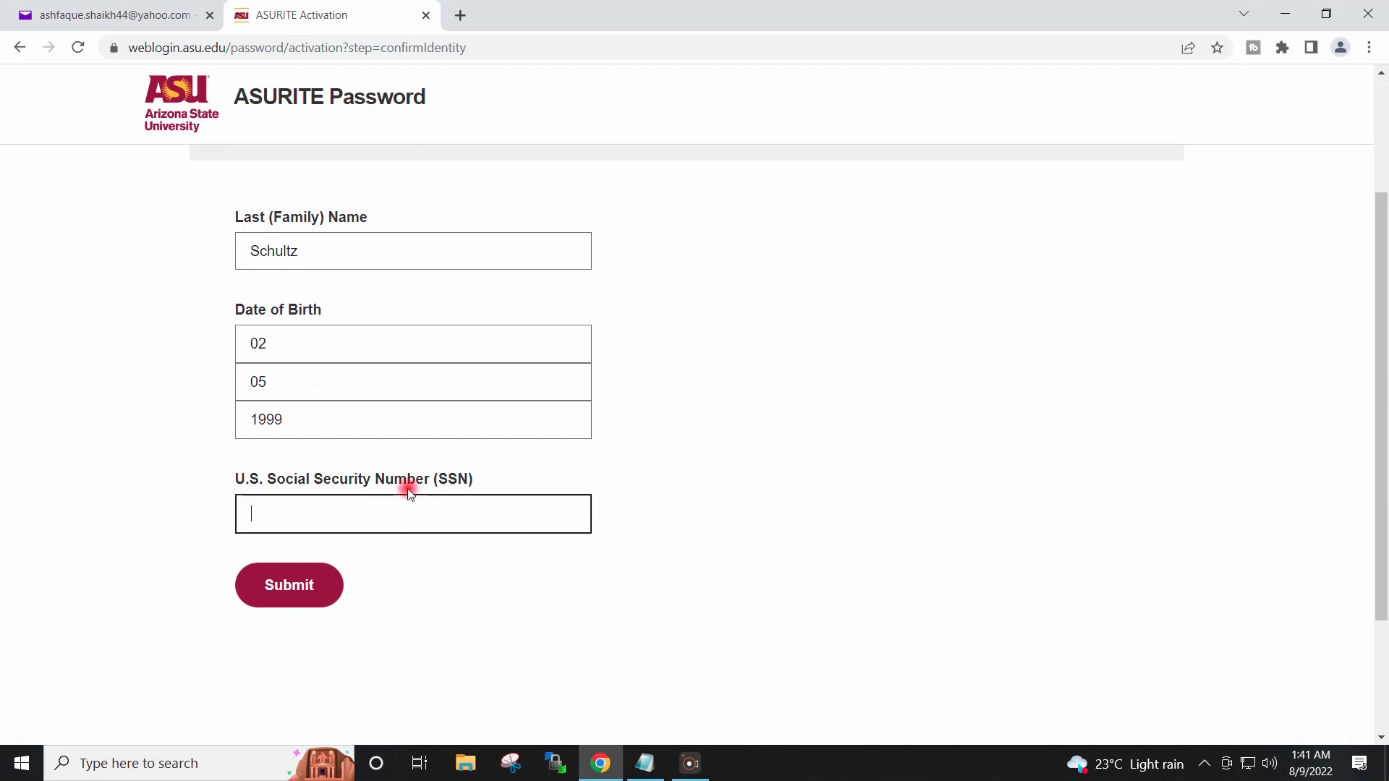
pyautogui.click(641, 759)
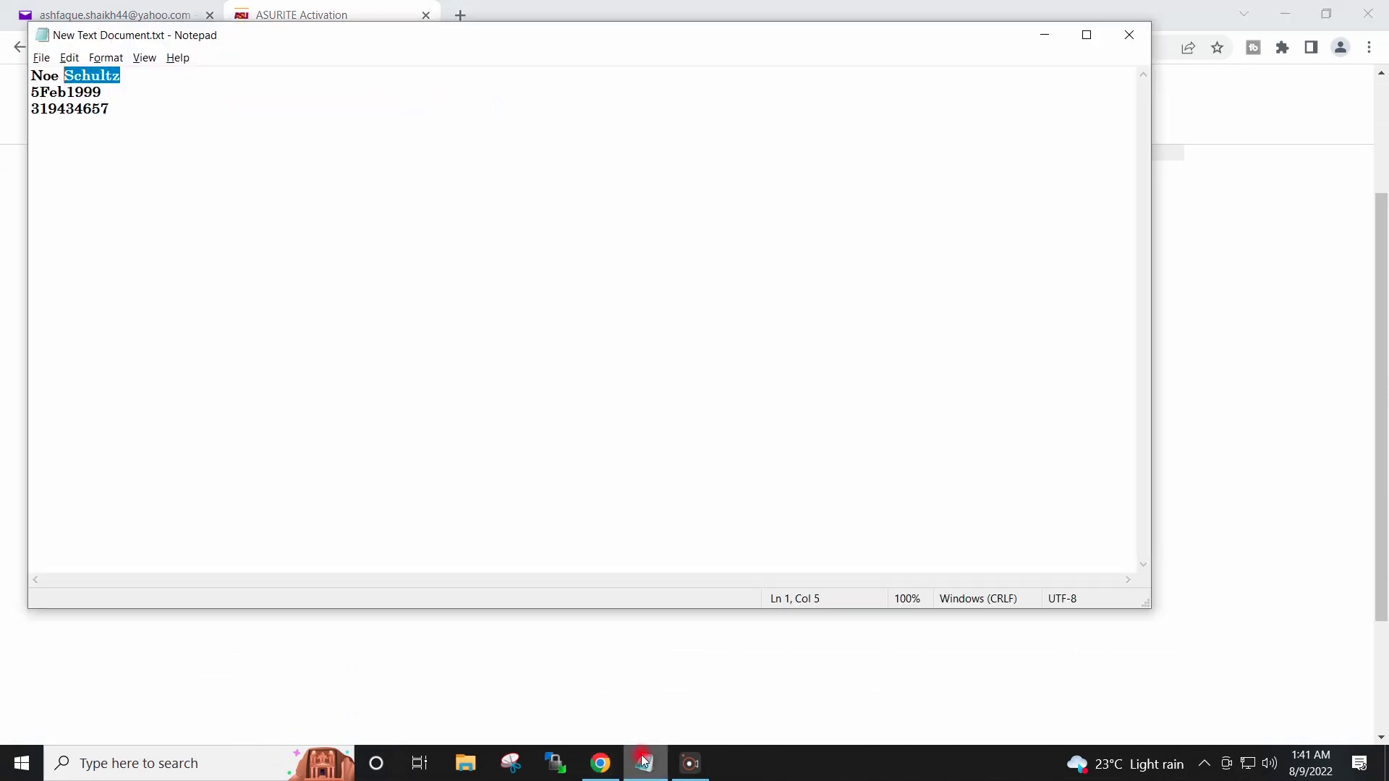
pyautogui.moveTo(121, 118); pyautogui.dragTo(31, 109)
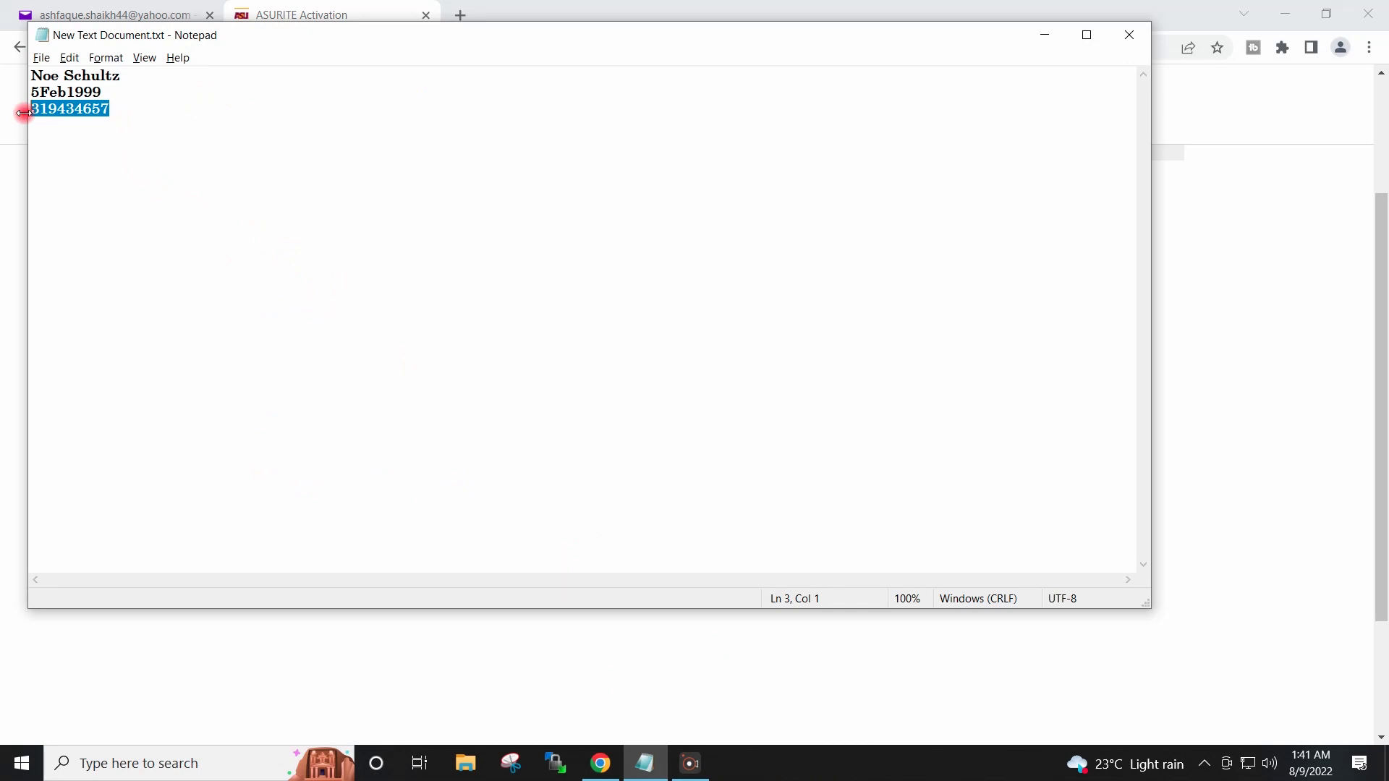
pyautogui.hotkey('ctrl', 'c')
pyautogui.hotkey('alt', 'Tab')
pyautogui.hotkey('ctrl', 'v')
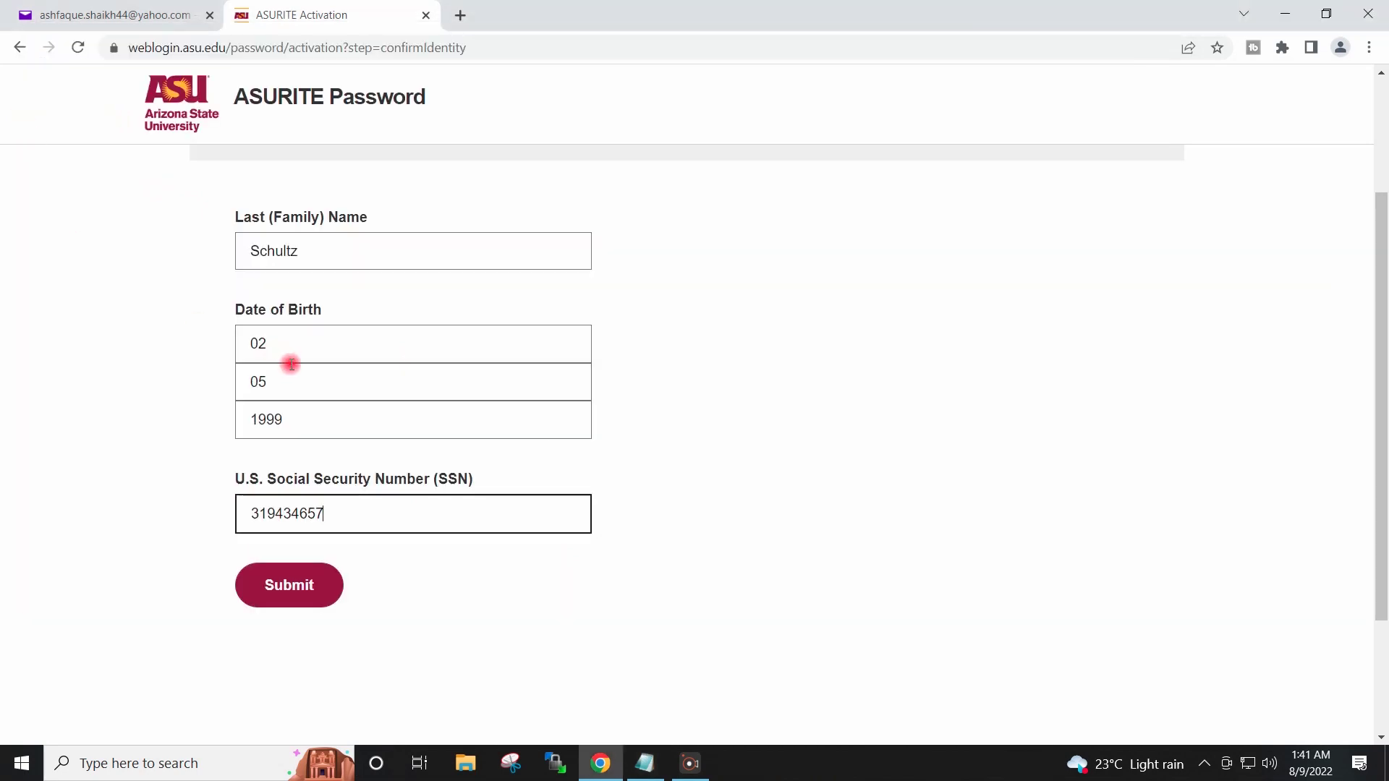
pyautogui.click(281, 590)
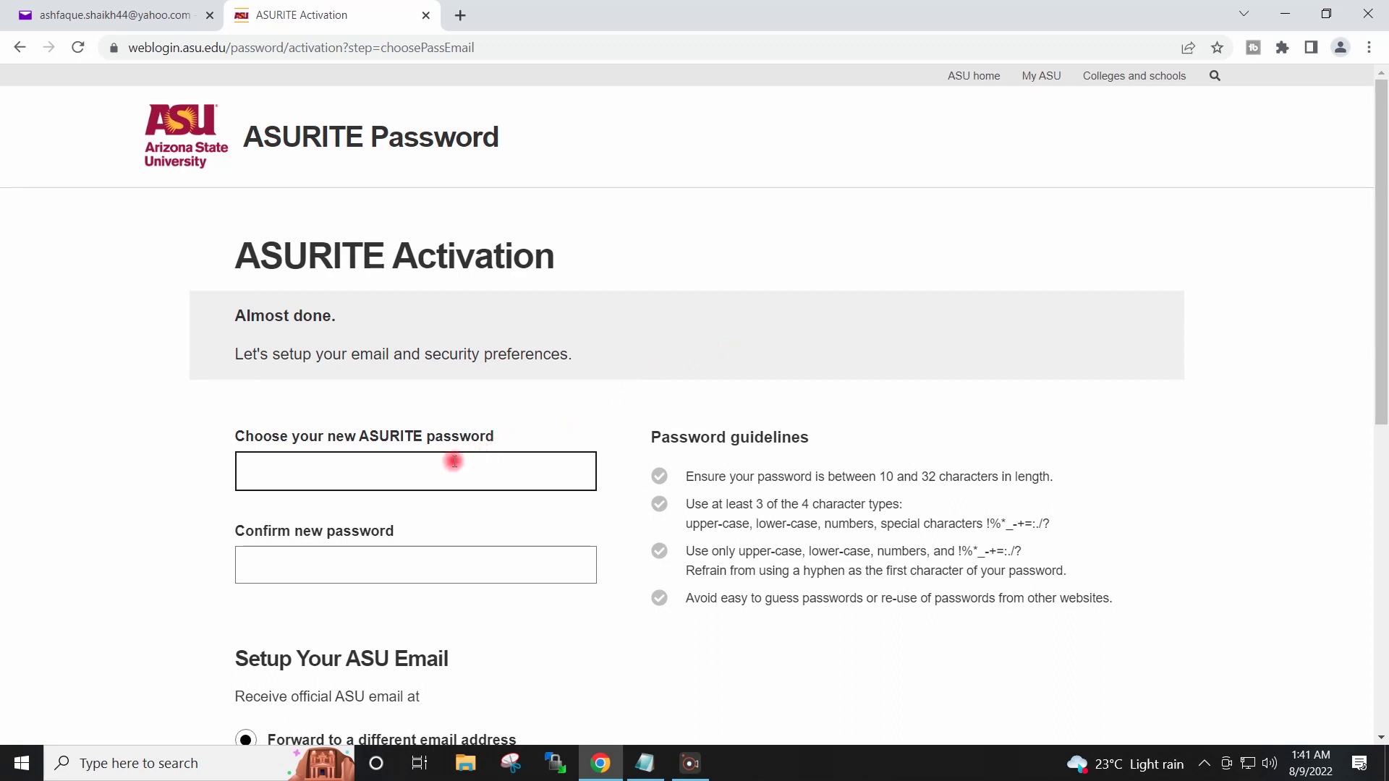
# - Enter the new ASURITE password in the password and confirmation fields
pyautogui.write('•••••••••••••')
pyautogui.click(421, 557)
pyautogui.write('•••••••••••••')
pyautogui.scroll(-2, 222, 384)
pyautogui.scroll(-1, 222, 383)
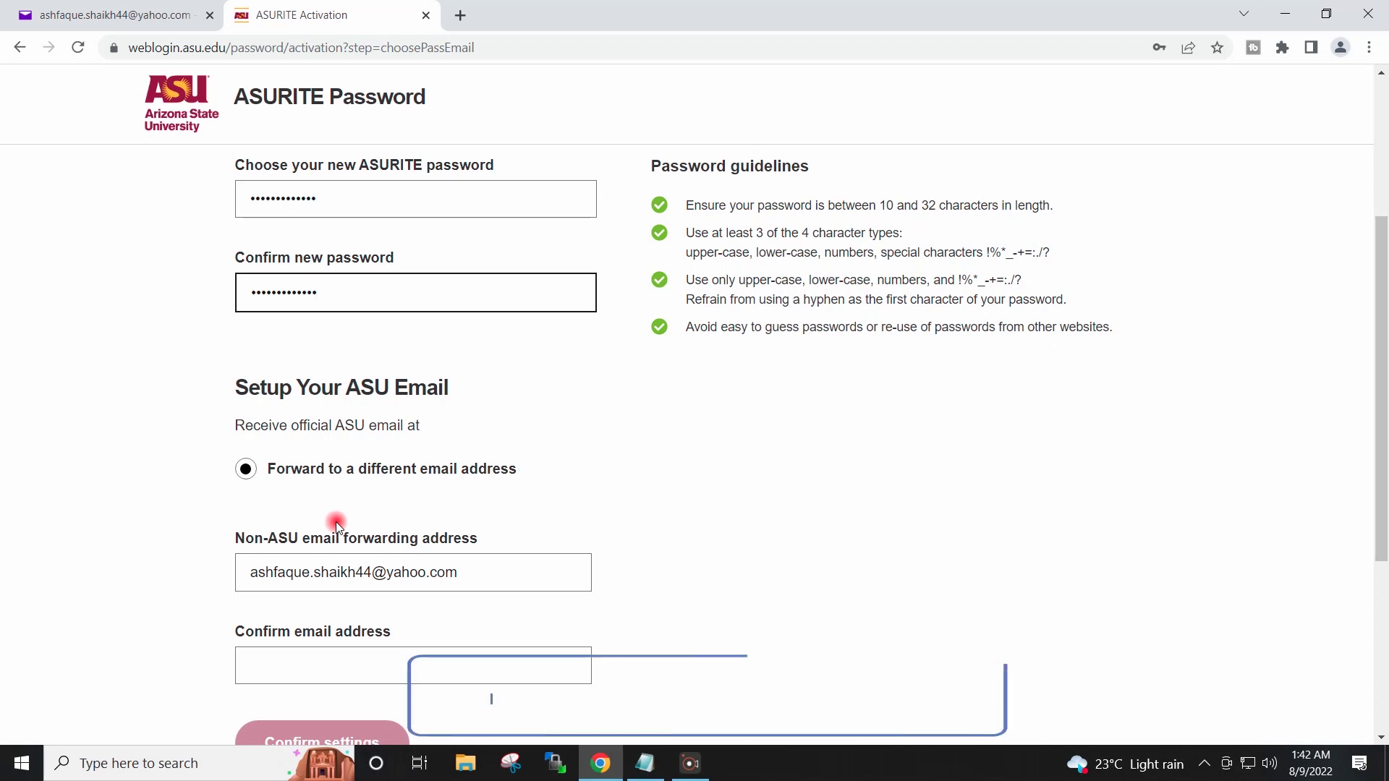
pyautogui.scroll(-1, 337, 524)
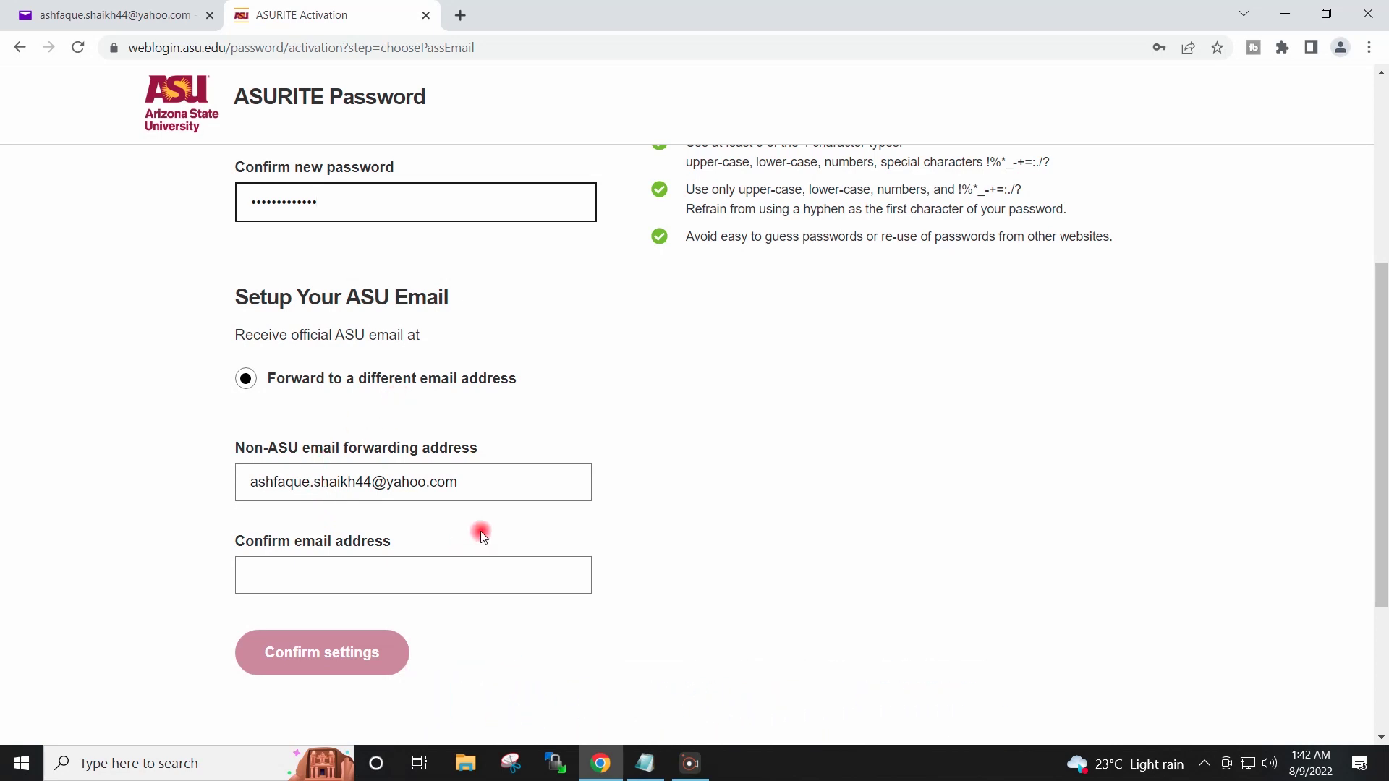
# - Copy the forwarding email address into Confirm email address and confirm the settings
pyautogui.moveTo(480, 483); pyautogui.dragTo(216, 488)
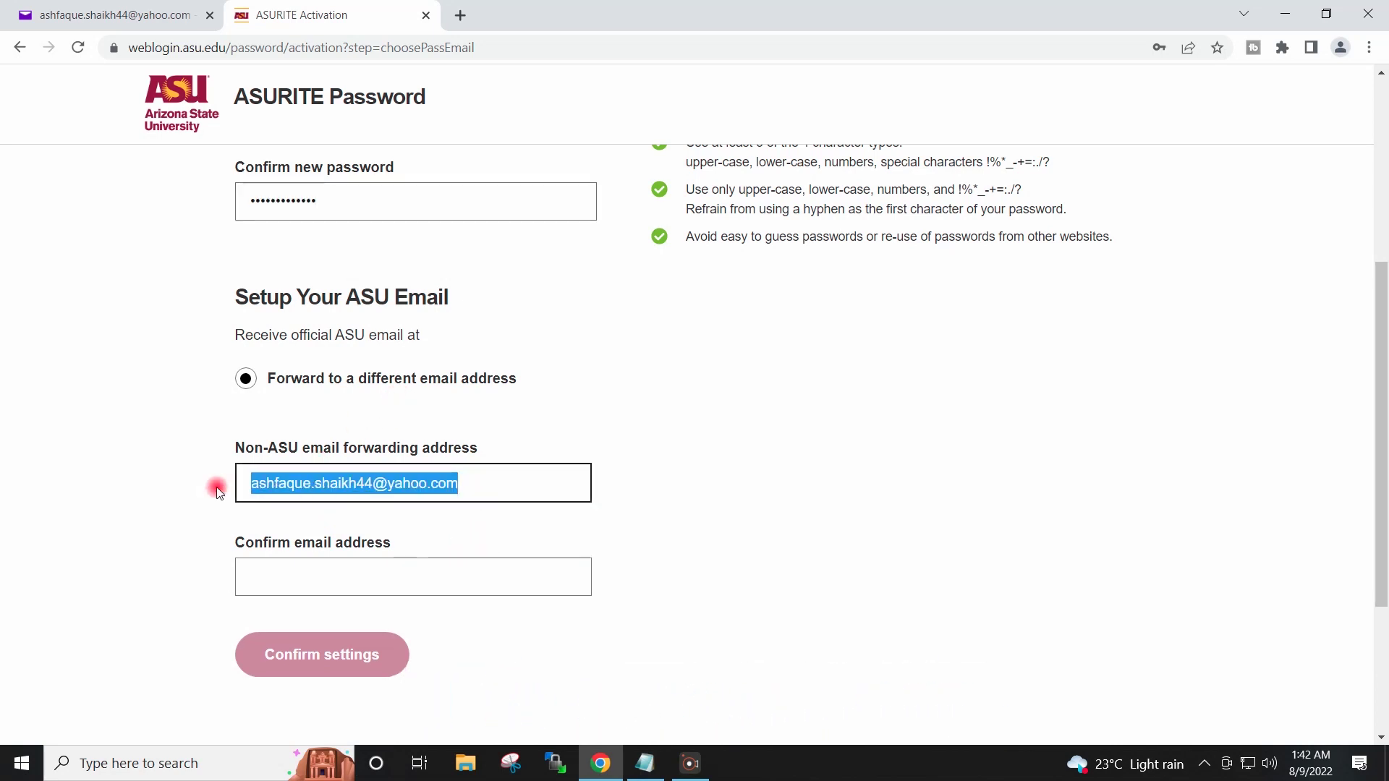
pyautogui.click(486, 480)
pyautogui.moveTo(487, 479); pyautogui.dragTo(191, 485)
pyautogui.click(273, 576)
pyautogui.hotkey('ctrl', 'v')
pyautogui.click(156, 566)
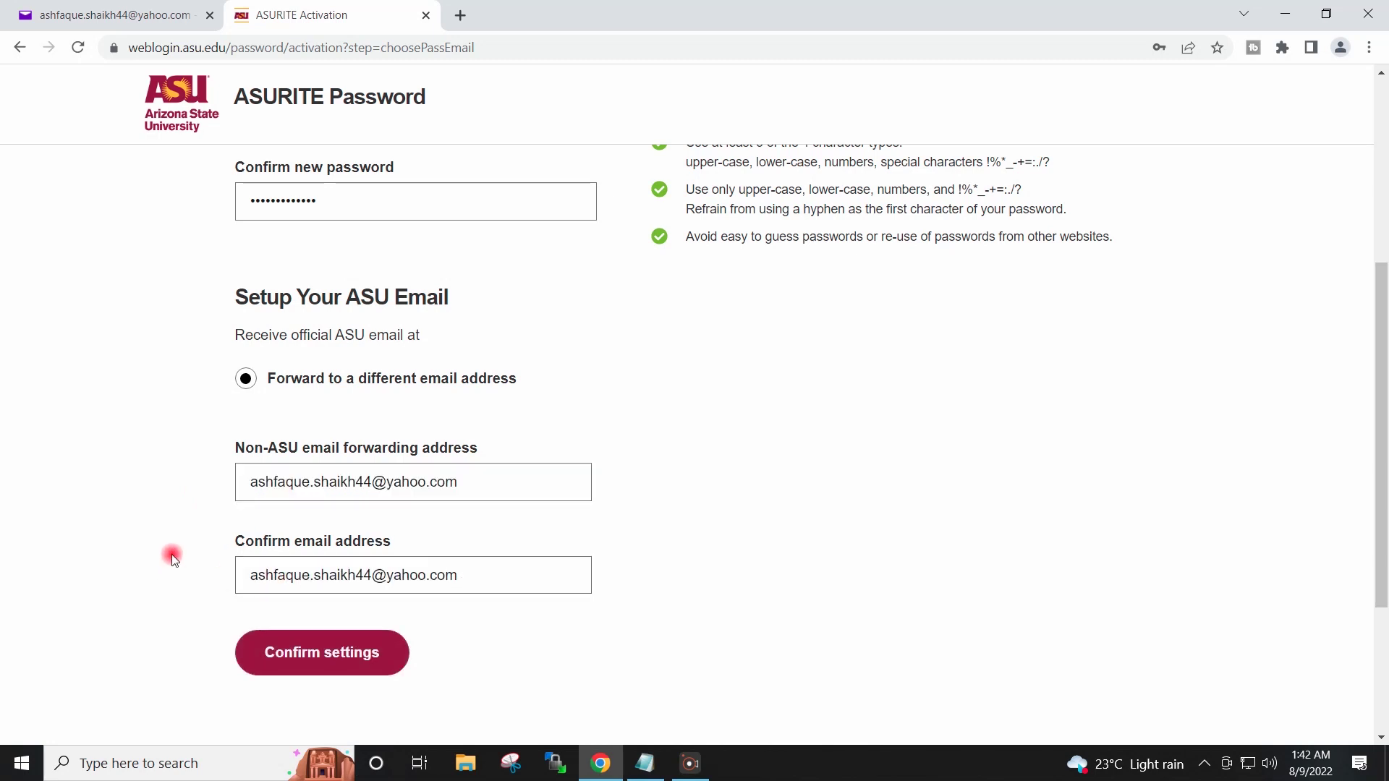
pyautogui.click(313, 667)
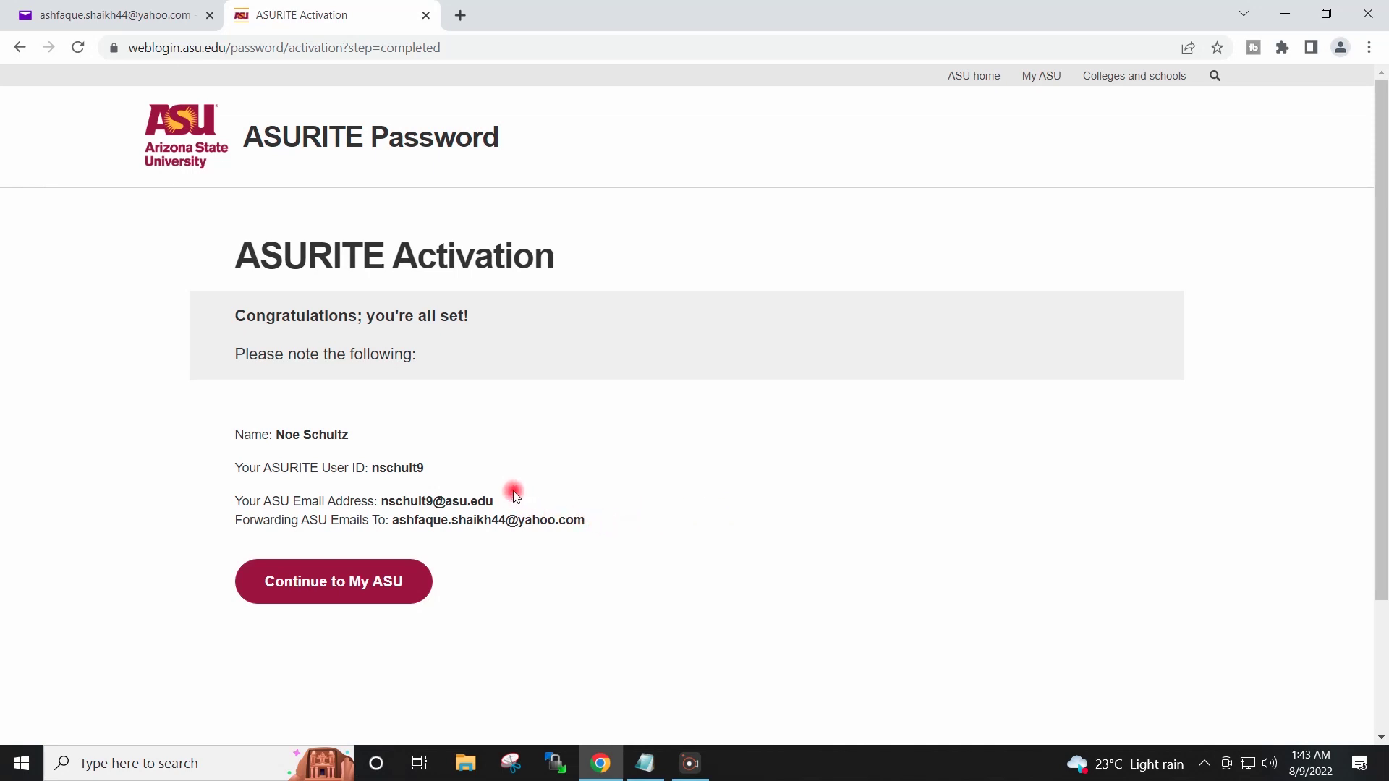
# - Paste the new ASU email address as a new line in the Notepad notes and save
pyautogui.moveTo(504, 504); pyautogui.dragTo(381, 502)
pyautogui.hotkey('ctrl', 'c')
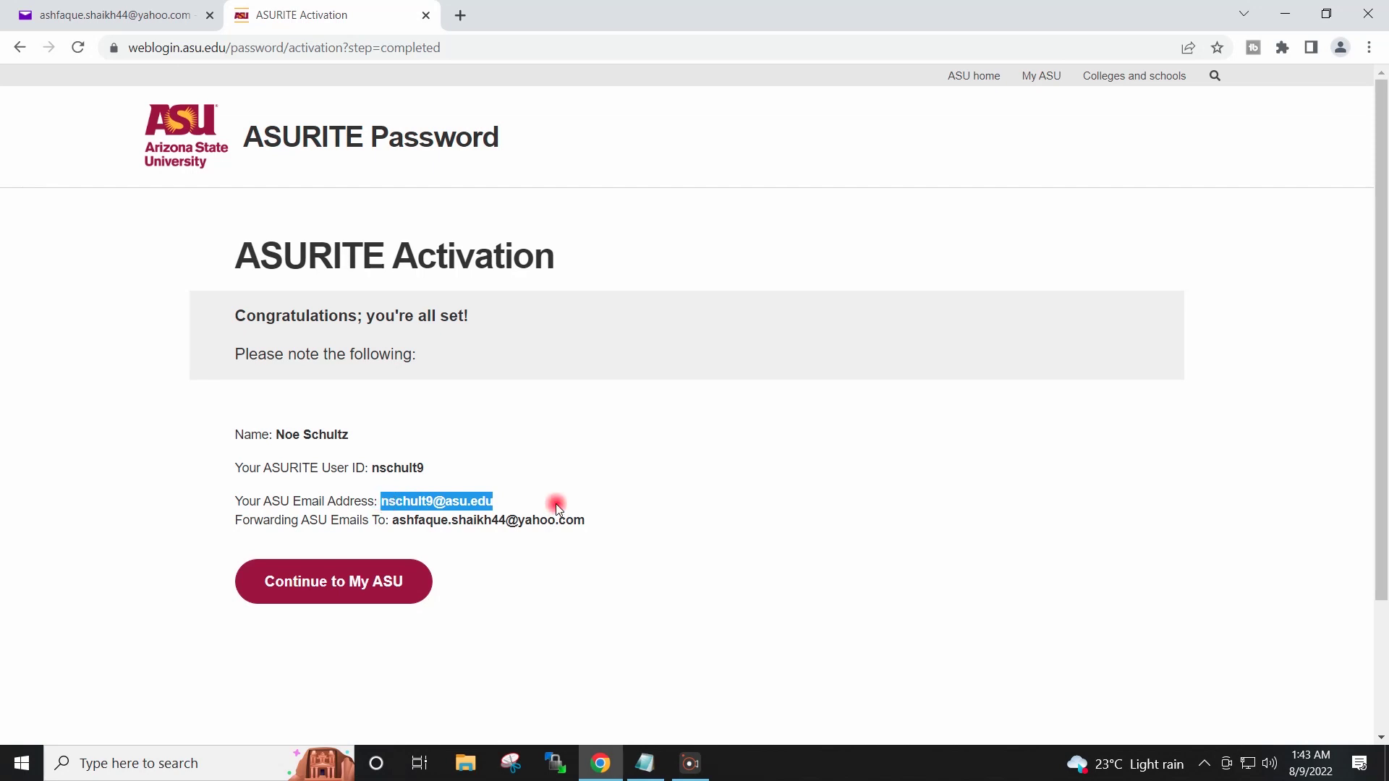
pyautogui.click(644, 763)
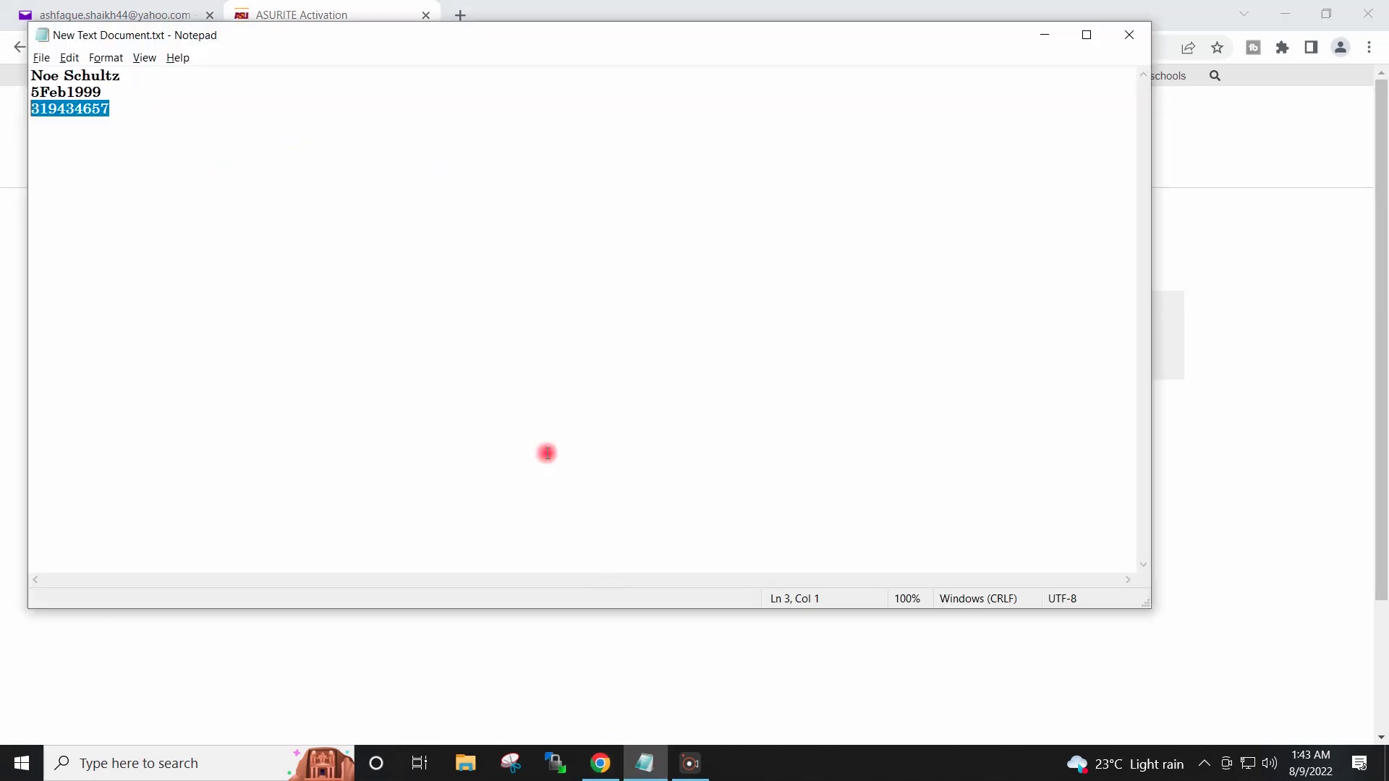
pyautogui.click(163, 111)
pyautogui.press('Return')
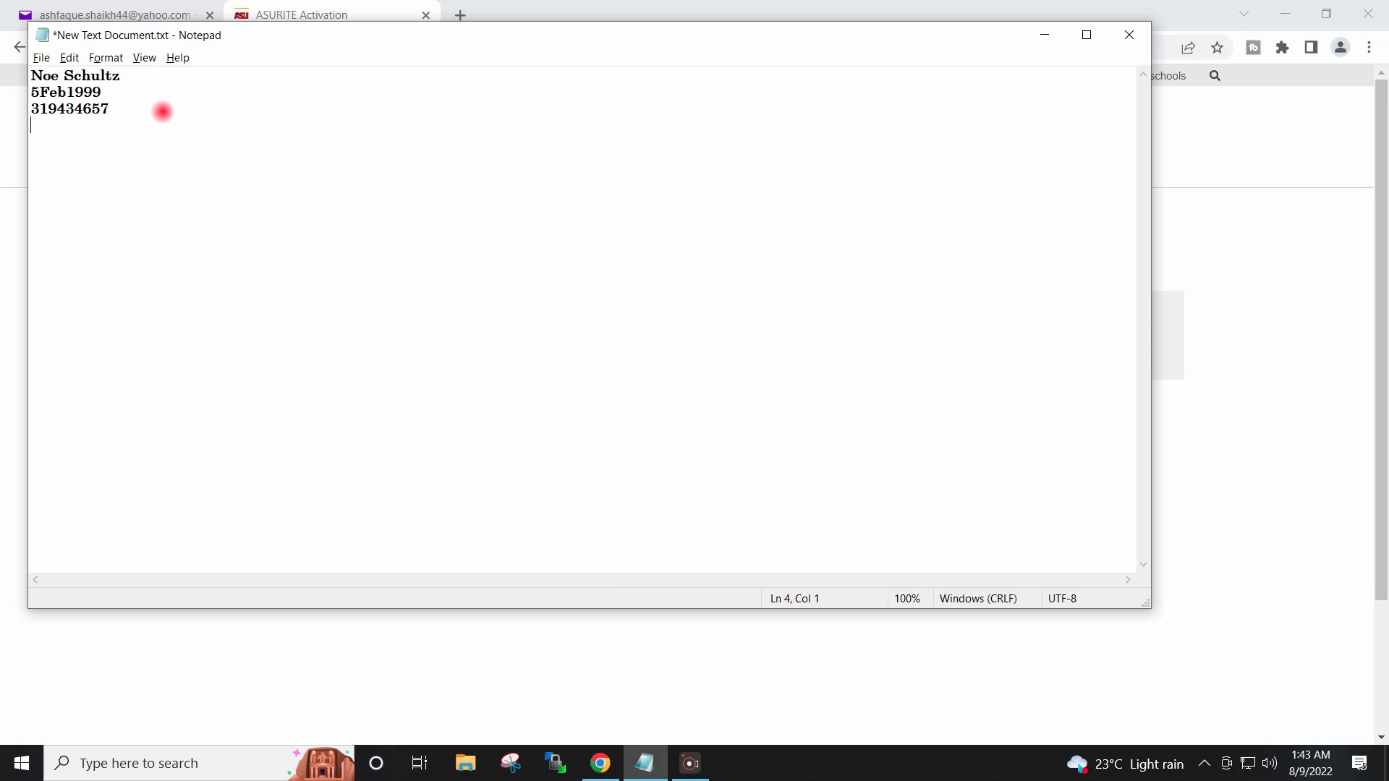
pyautogui.hotkey('ctrl', 'v')
pyautogui.hotkey('ctrl', 's')
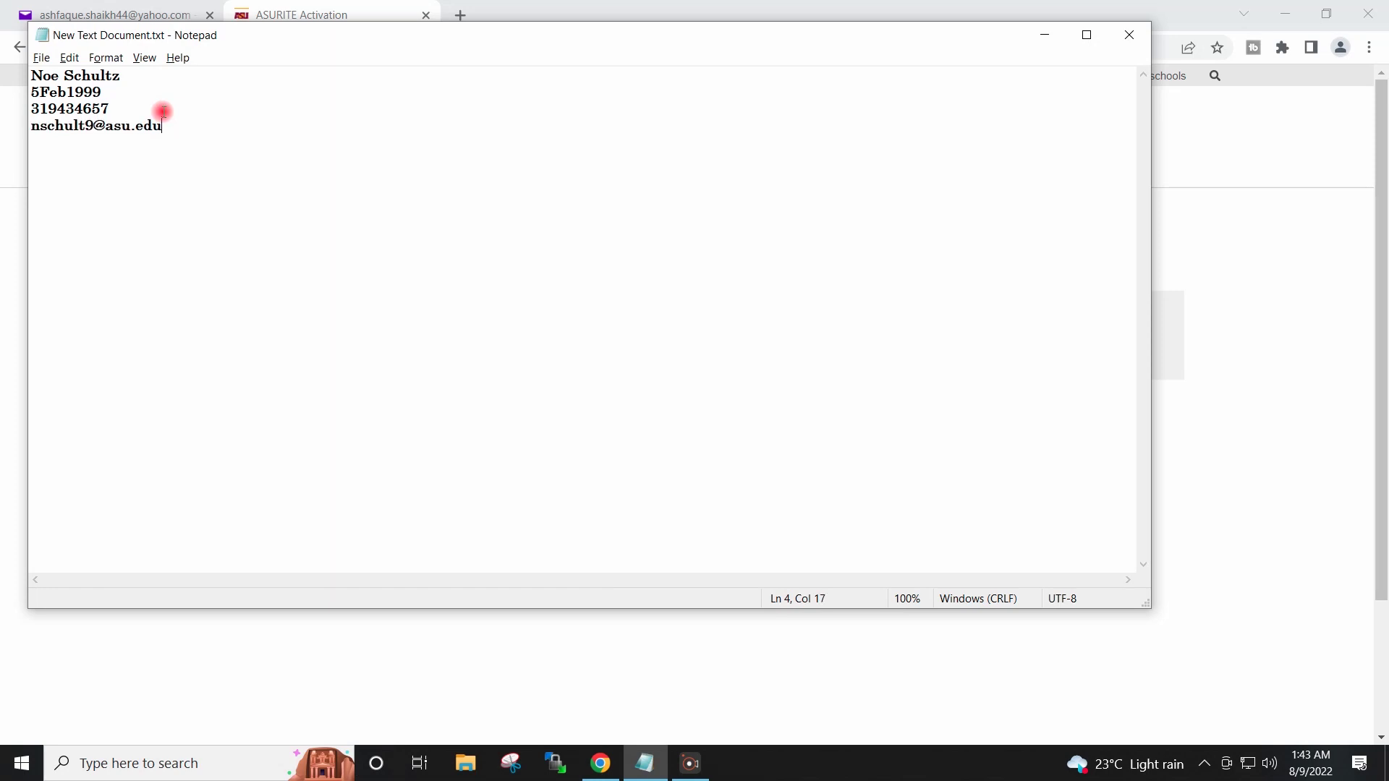
pyautogui.click(215, 666)
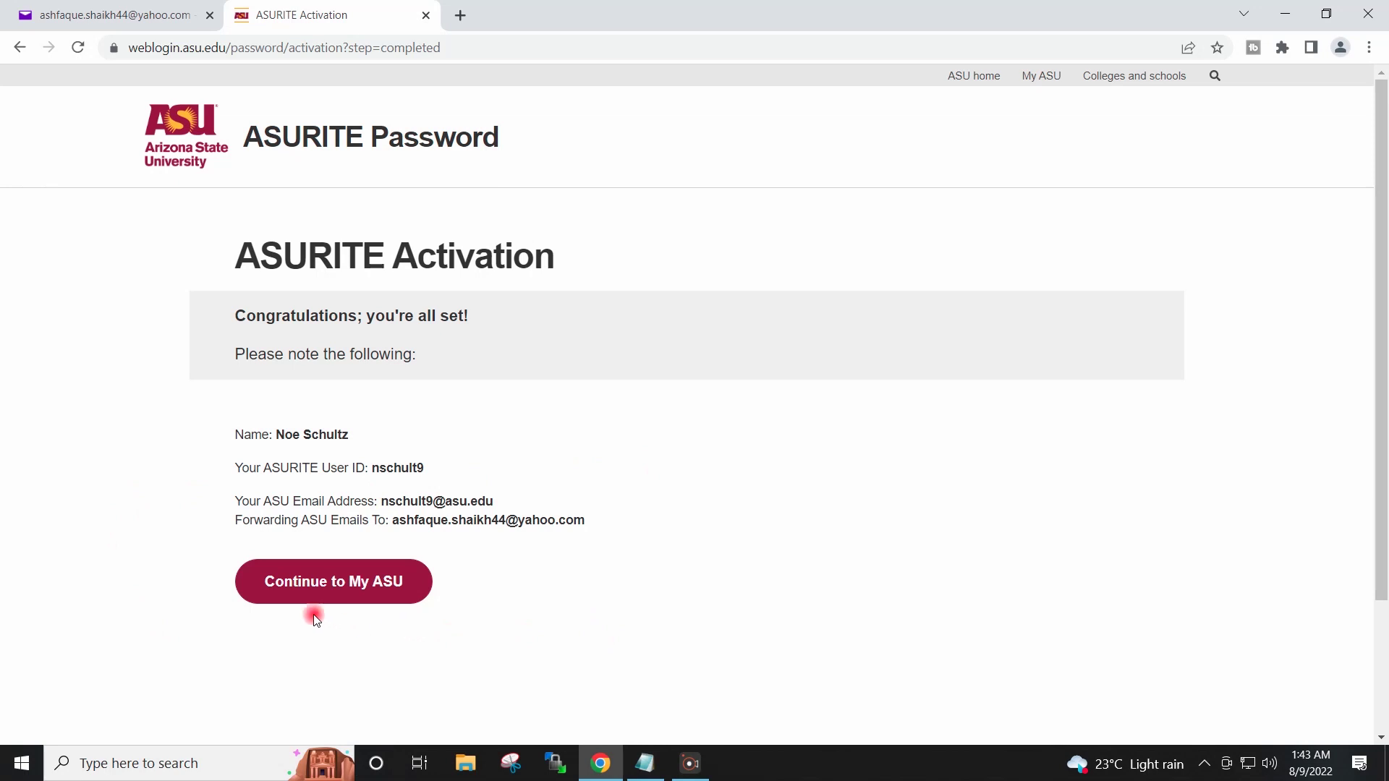
# - Continue to My ASU, select the ASURITE User ID field and bring the notes forward
pyautogui.click(324, 585)
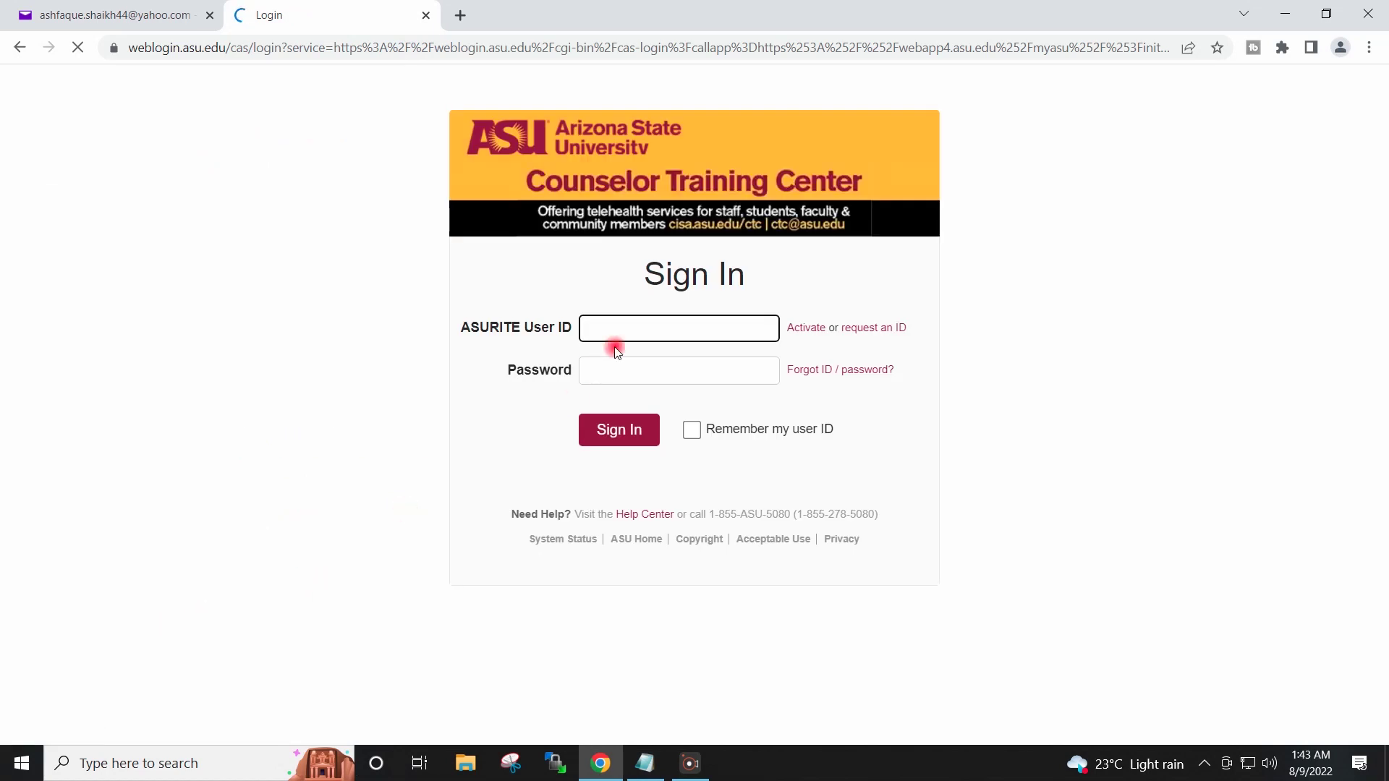
pyautogui.click(636, 327)
pyautogui.click(644, 763)
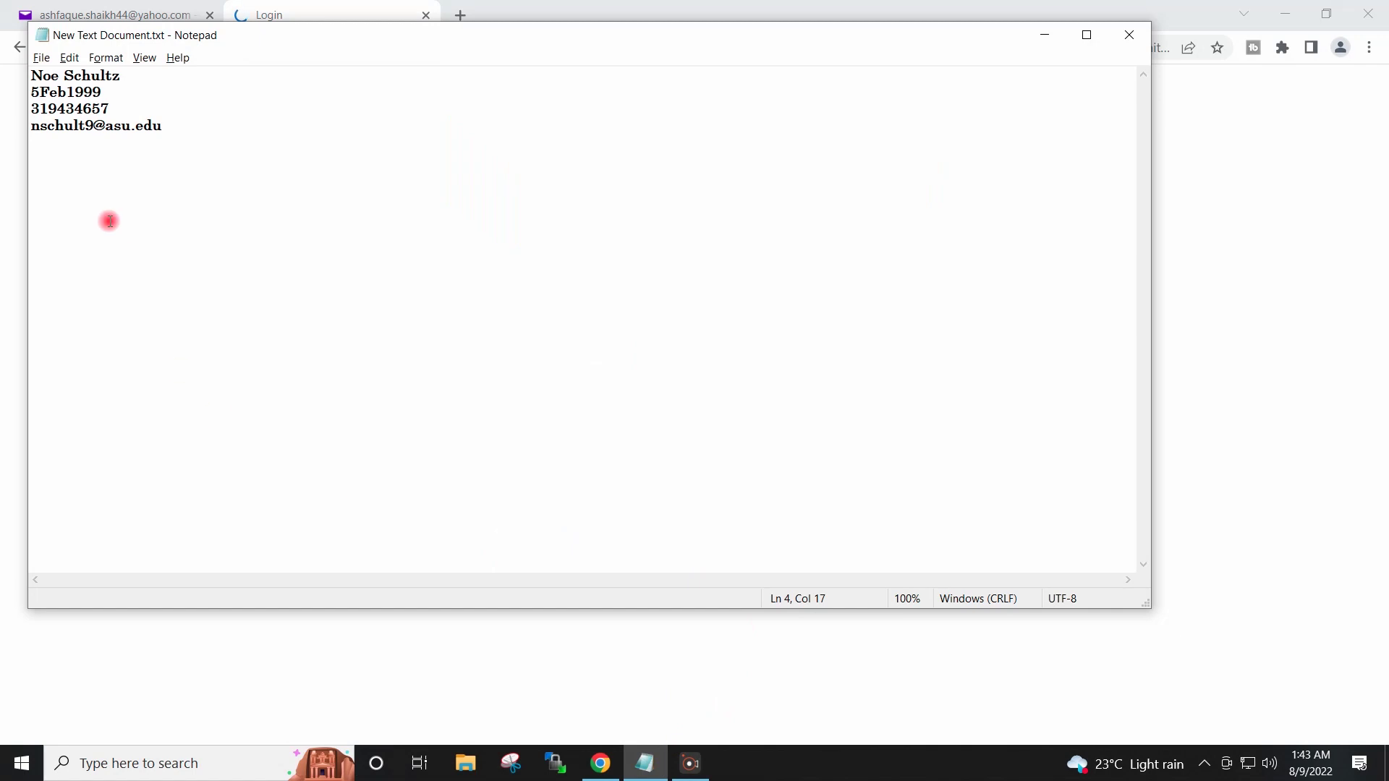
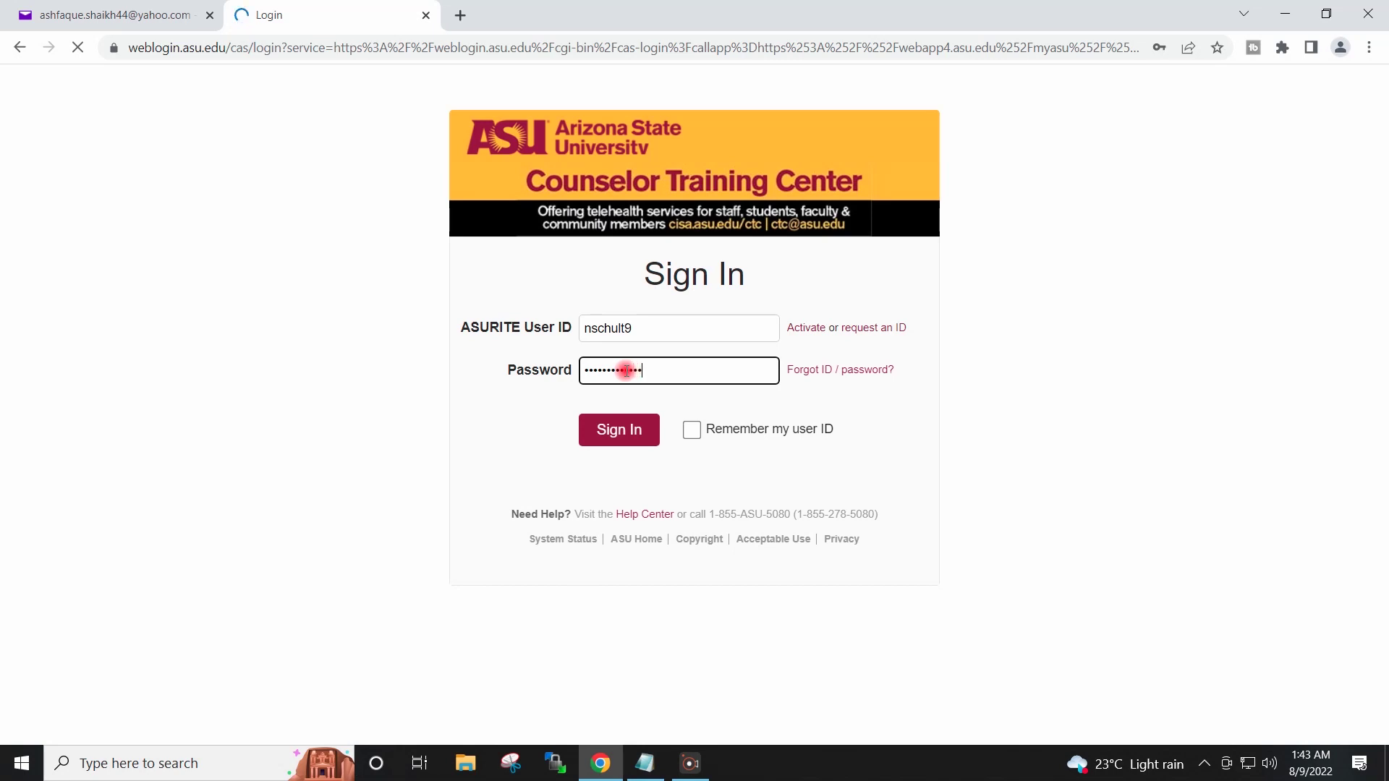
# - Sign in to ASU with the entered ASURITE user ID and password
pyautogui.click(625, 427)
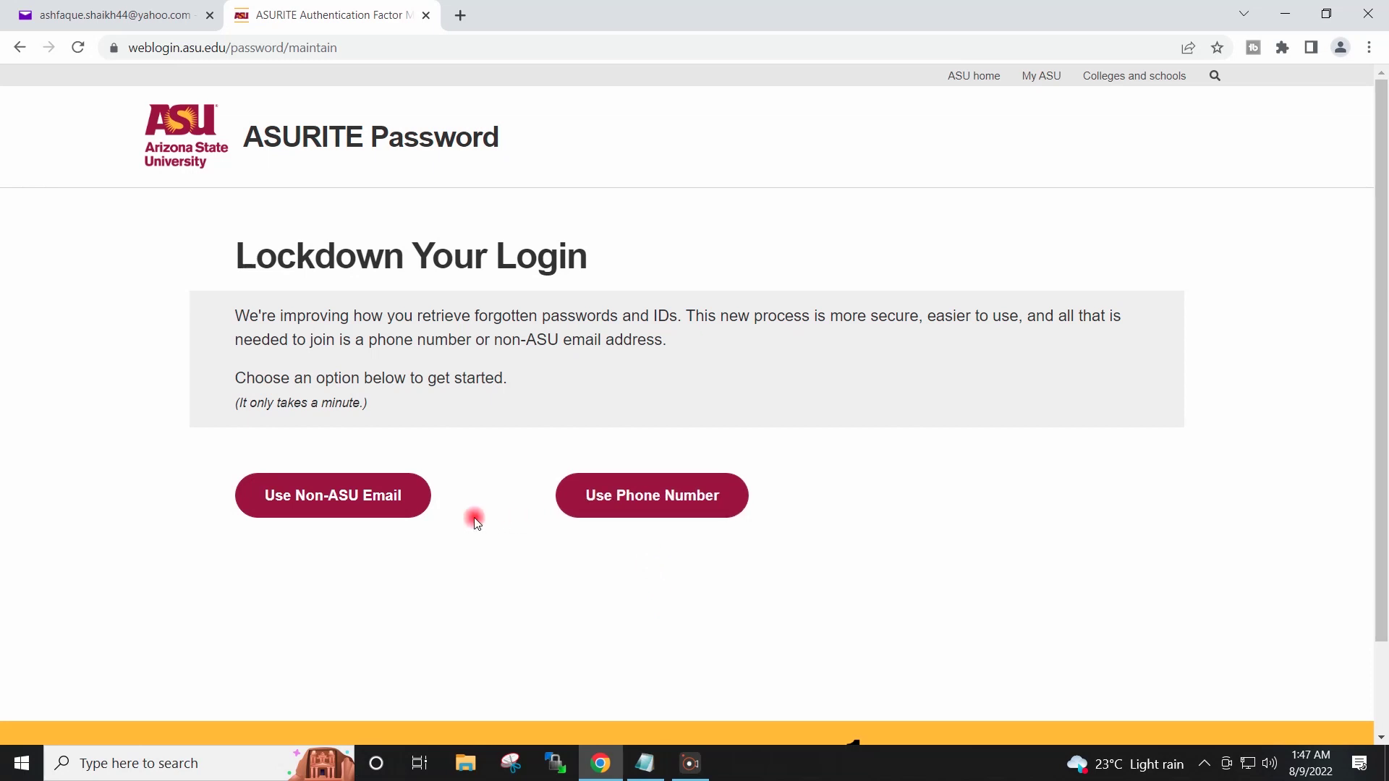
# - Choose a non-ASU recovery email and enter the student's Yahoo email address
pyautogui.click(292, 507)
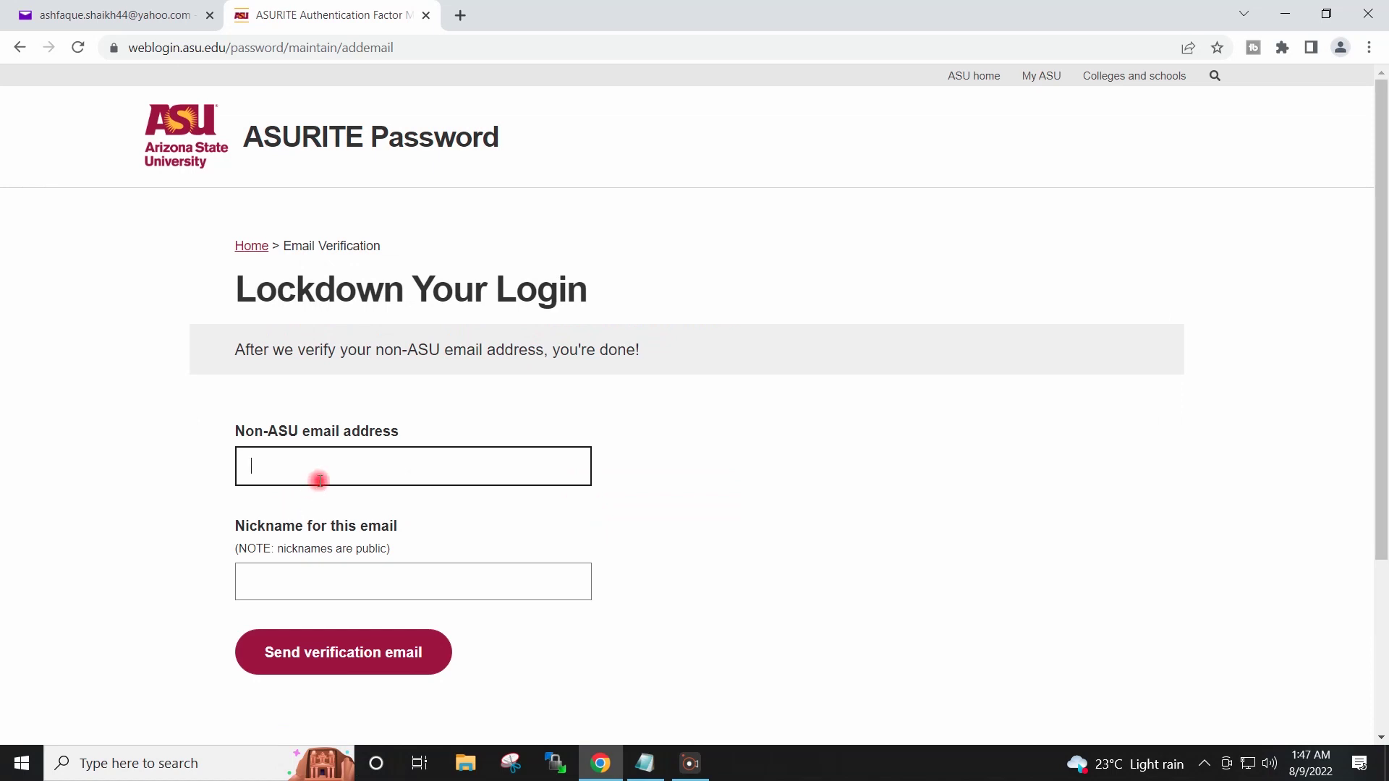
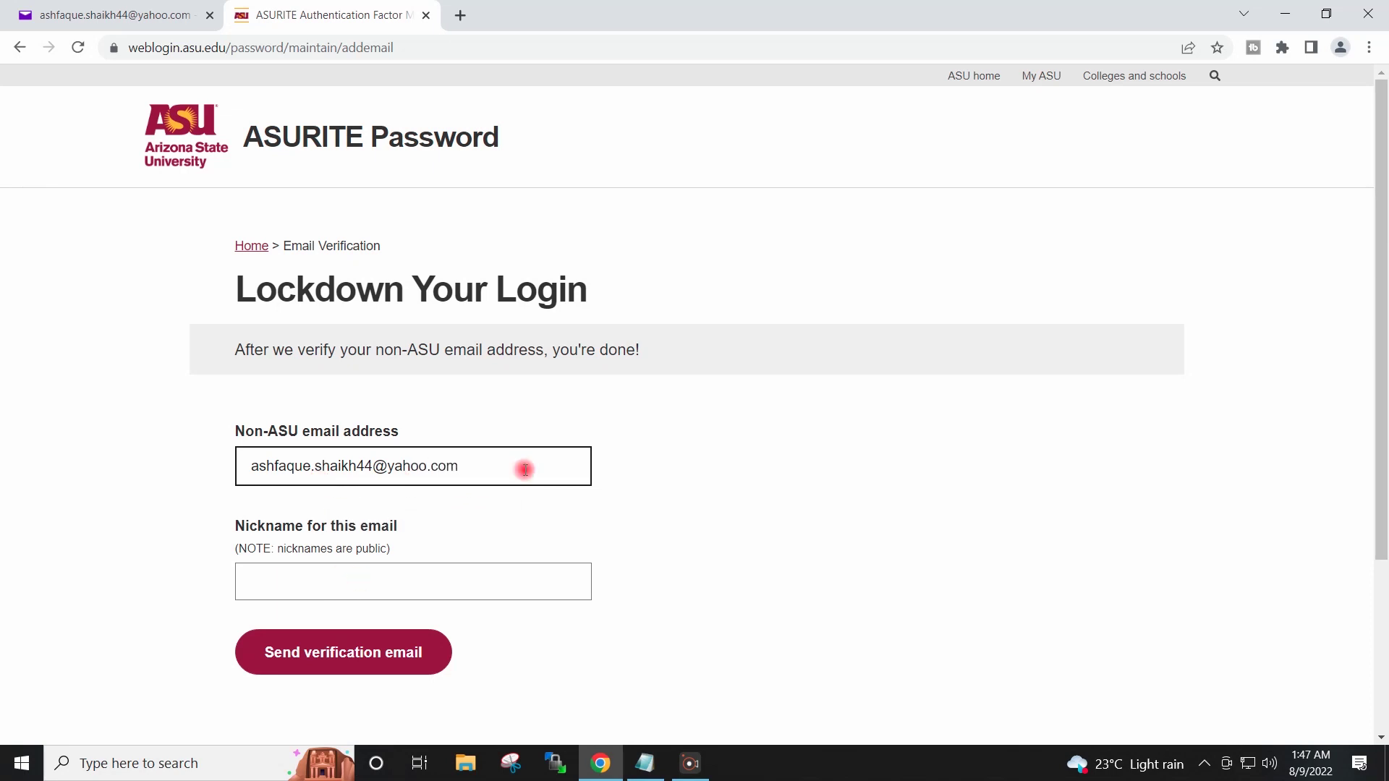
pyautogui.moveTo(523, 468); pyautogui.dragTo(90, 443)
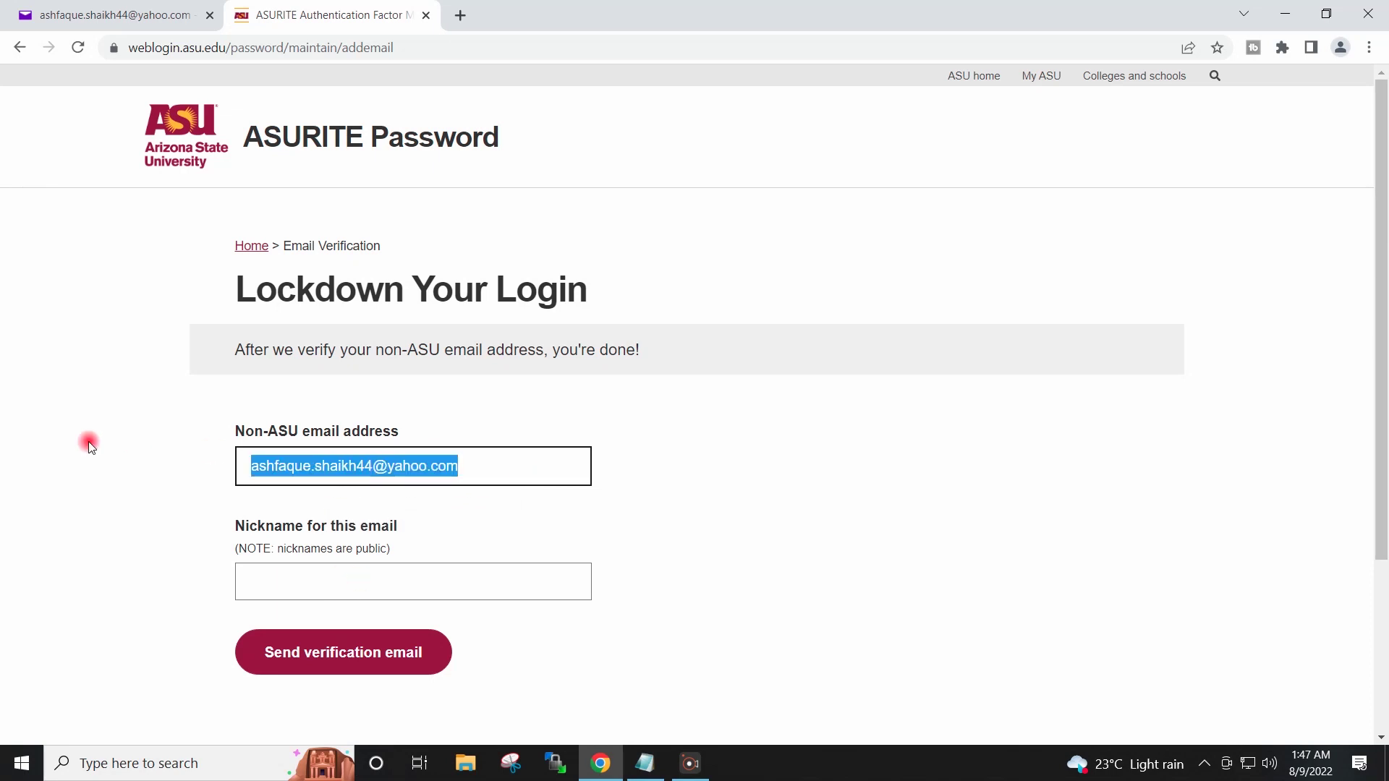
# - Give the recovery email the nickname "VirtualTechbox"
pyautogui.click(301, 575)
pyautogui.click(340, 627)
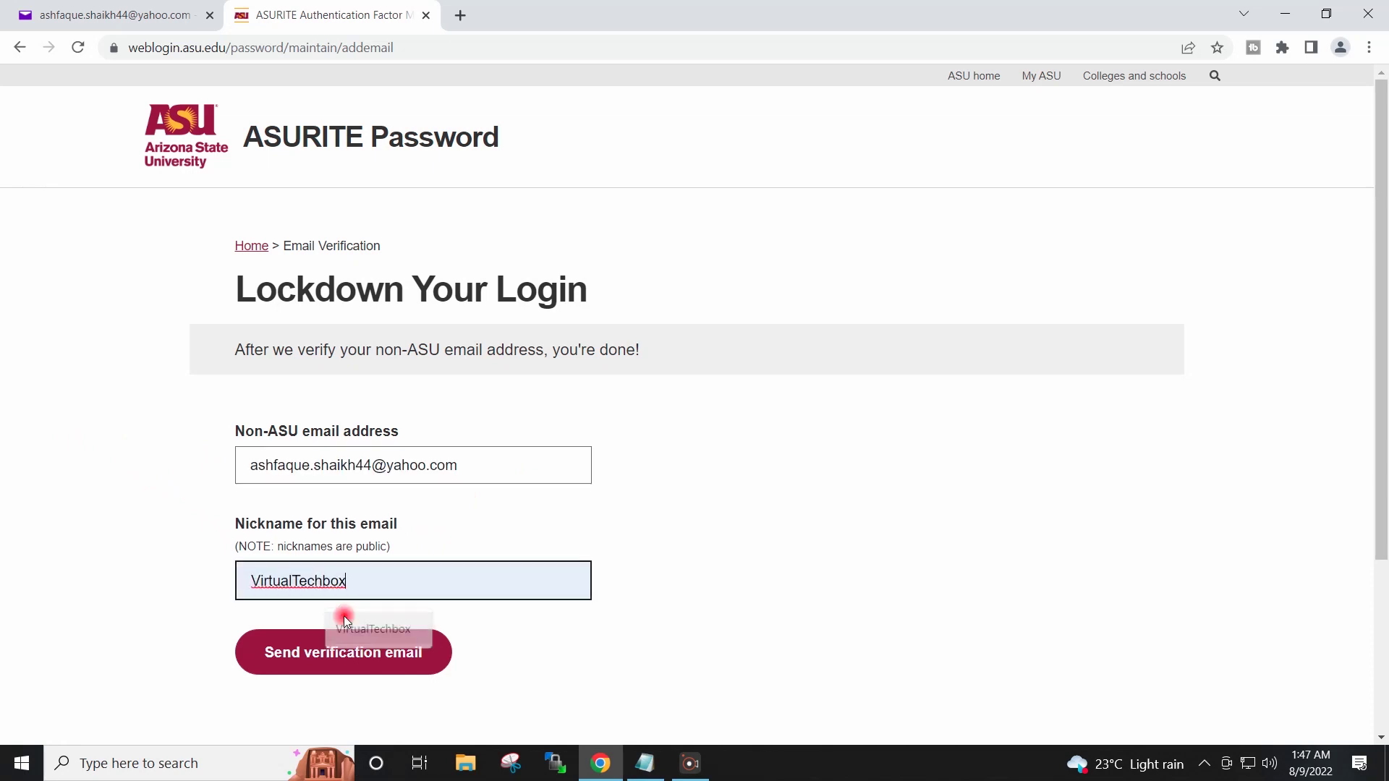
pyautogui.click(912, 526)
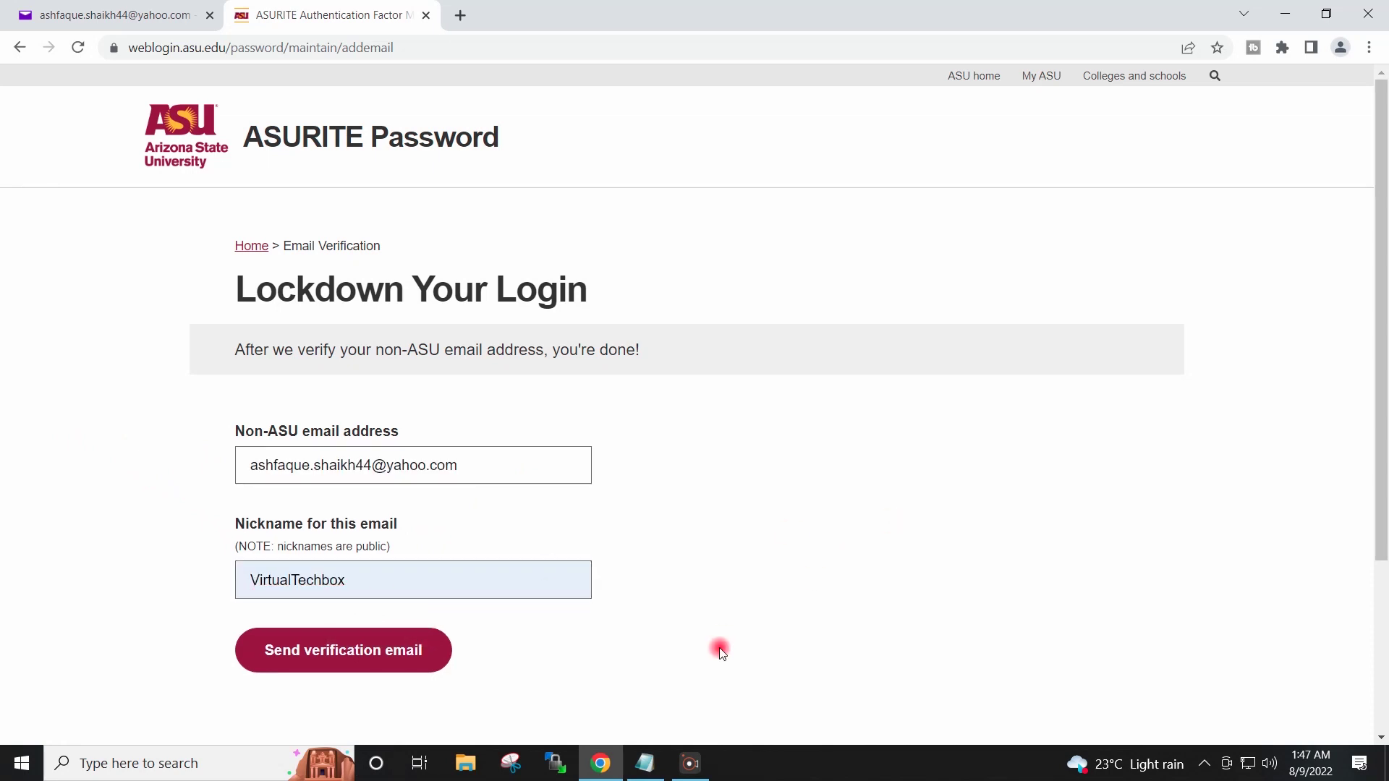
# - Send the verification email to the Yahoo address and switch to the Yahoo Mail inbox
pyautogui.click(340, 651)
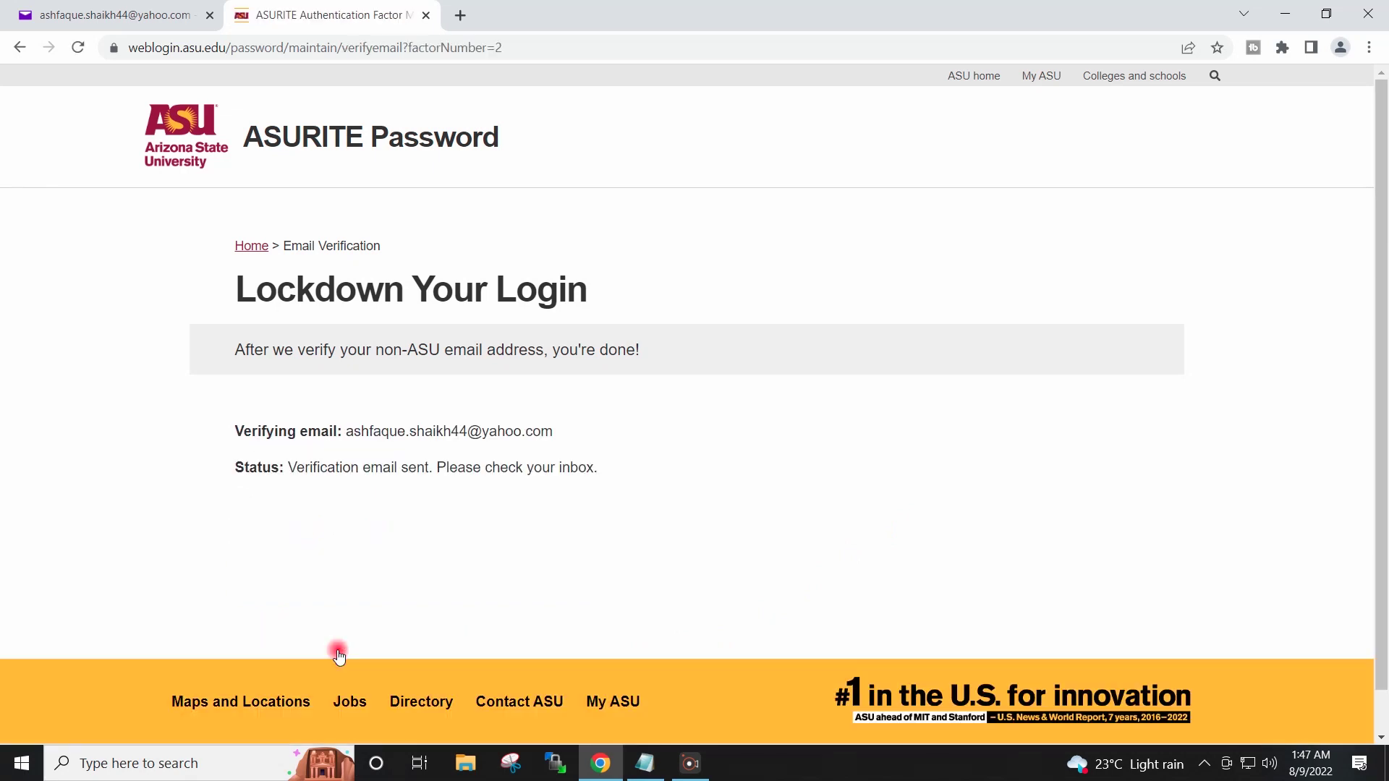
pyautogui.moveTo(570, 439); pyautogui.dragTo(344, 440)
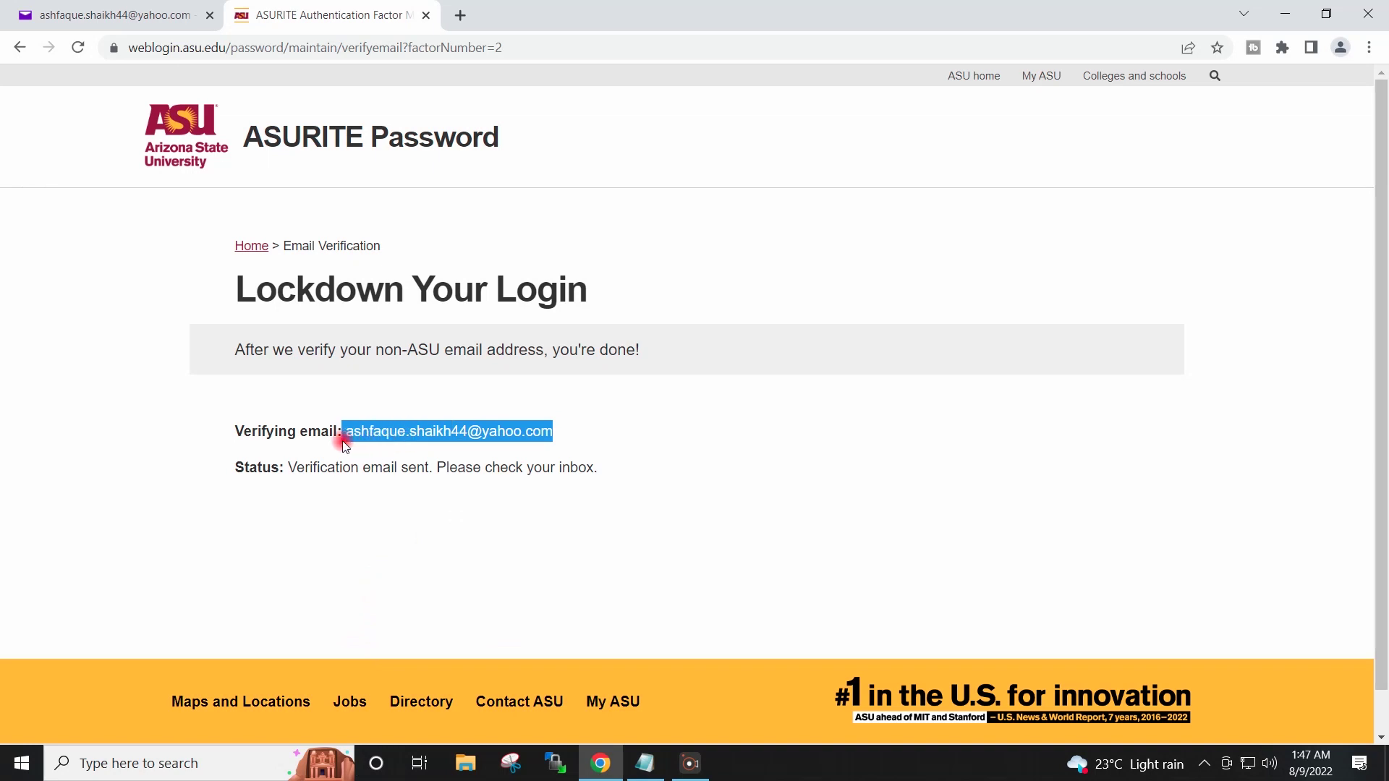
pyautogui.click(373, 570)
pyautogui.click(72, 20)
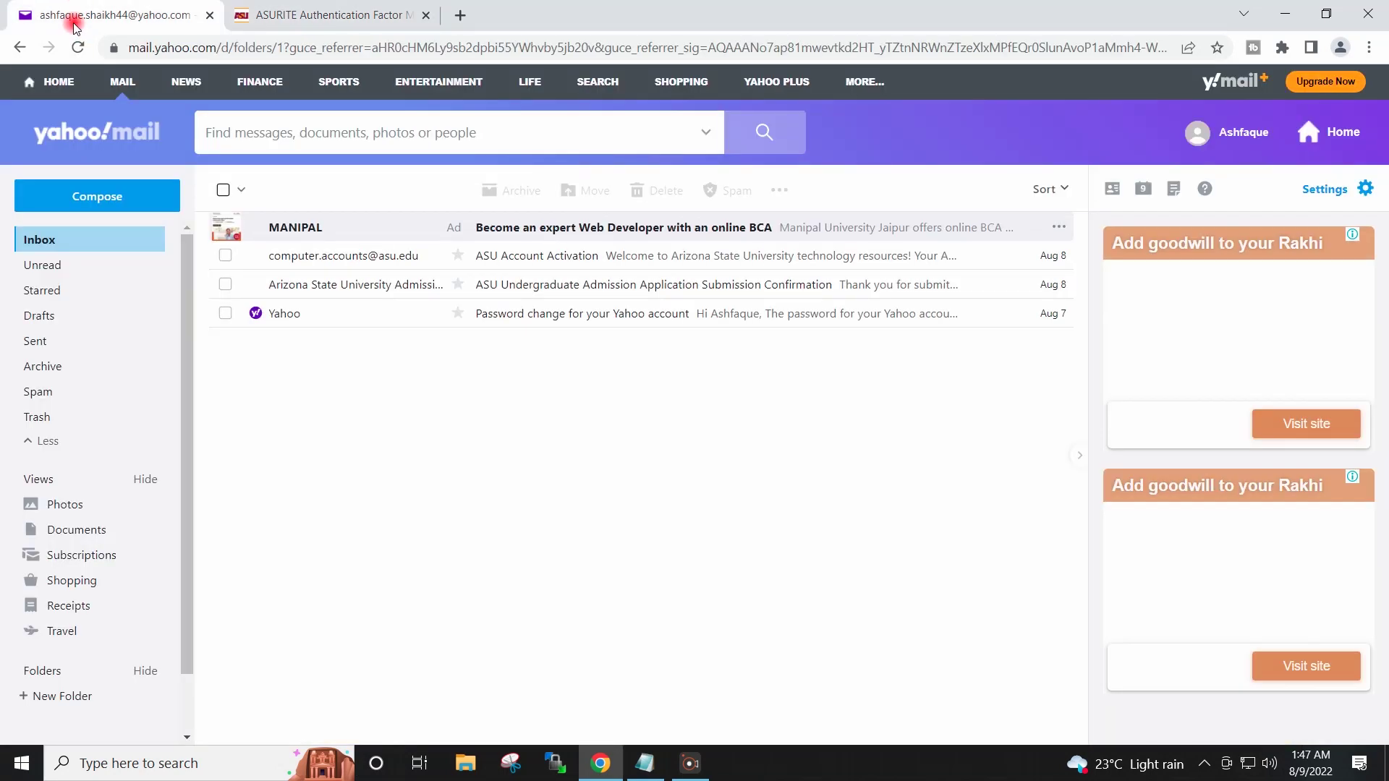
# - Open the Arizona State University Email Confirmation message and copy its verification link address
pyautogui.click(76, 50)
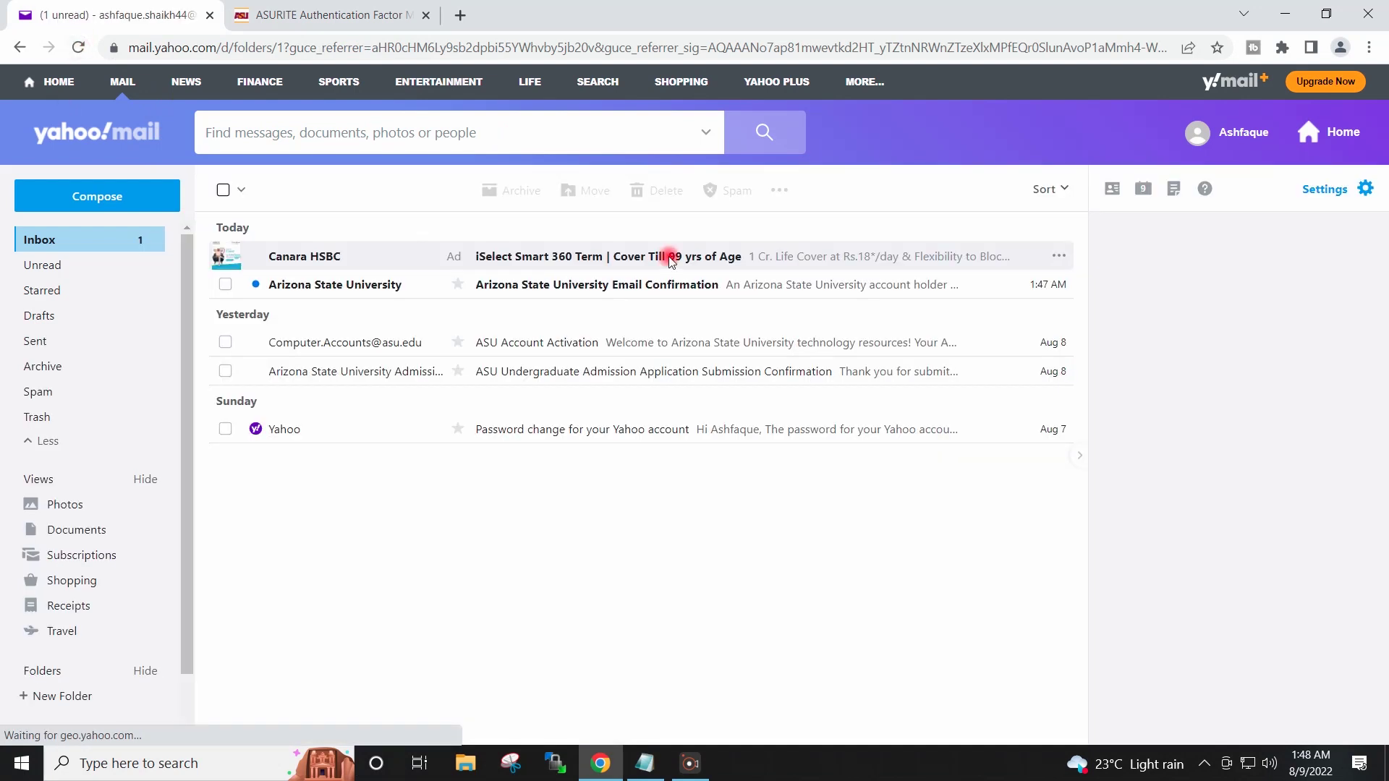
pyautogui.click(562, 282)
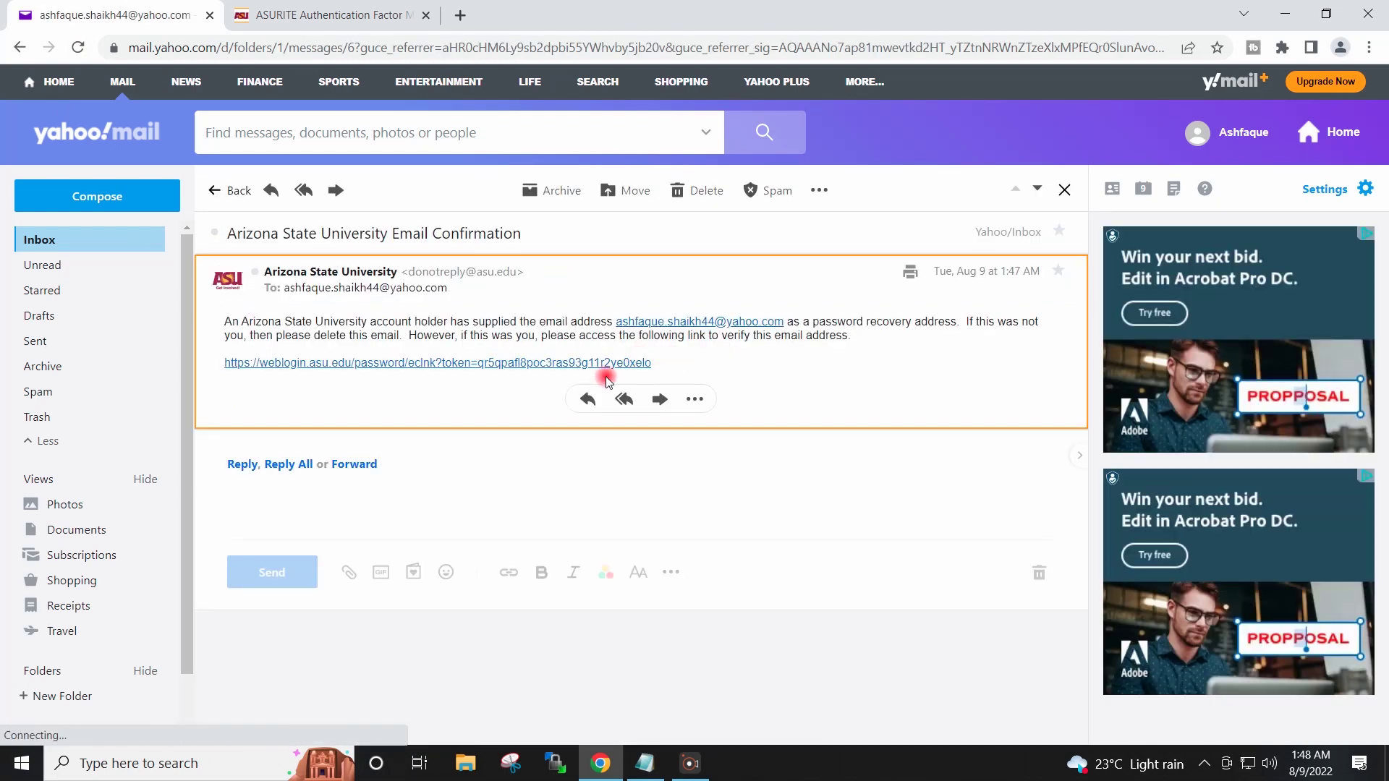
pyautogui.rightClick(573, 363)
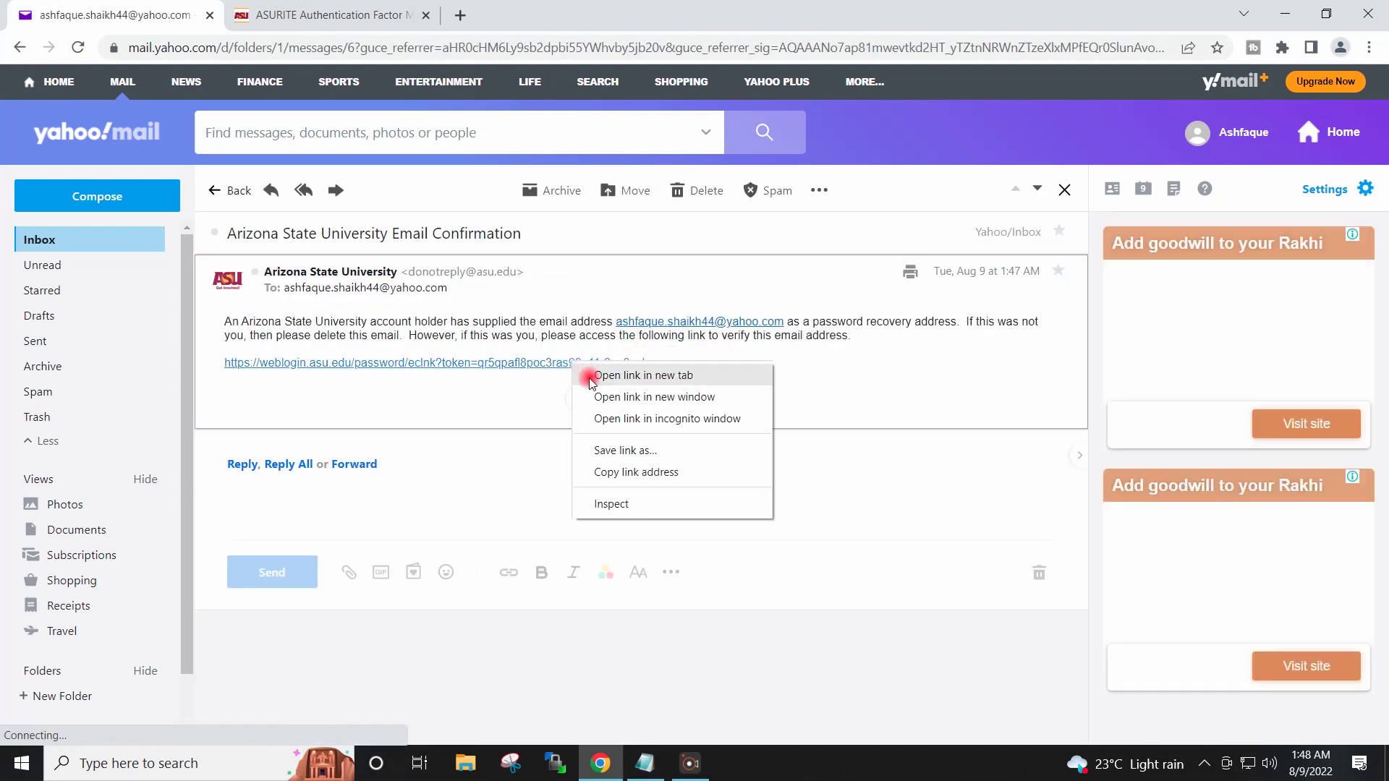
pyautogui.click(614, 472)
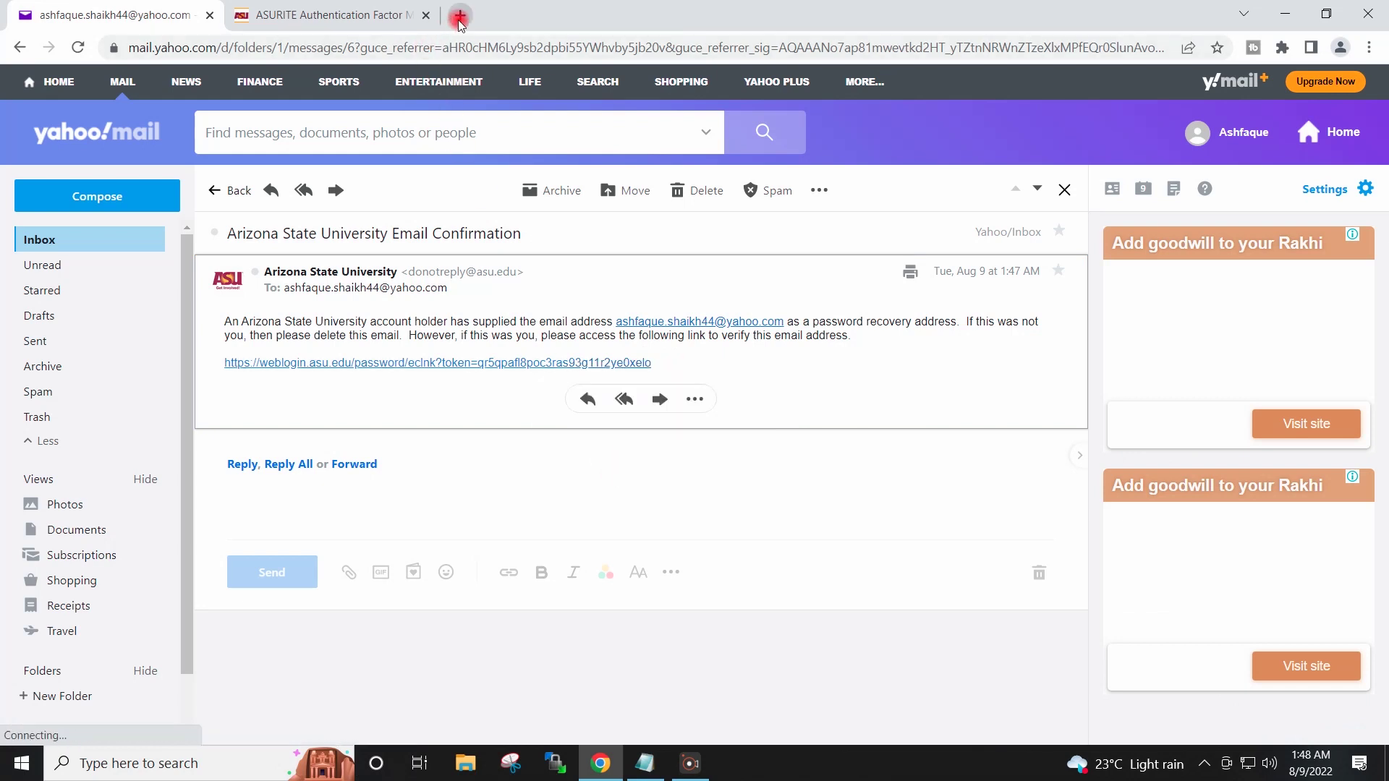
pyautogui.click(460, 16)
# - Load the pasted verification link to confirm the email, then continue to My ASU
pyautogui.hotkey('ctrl', 'v')
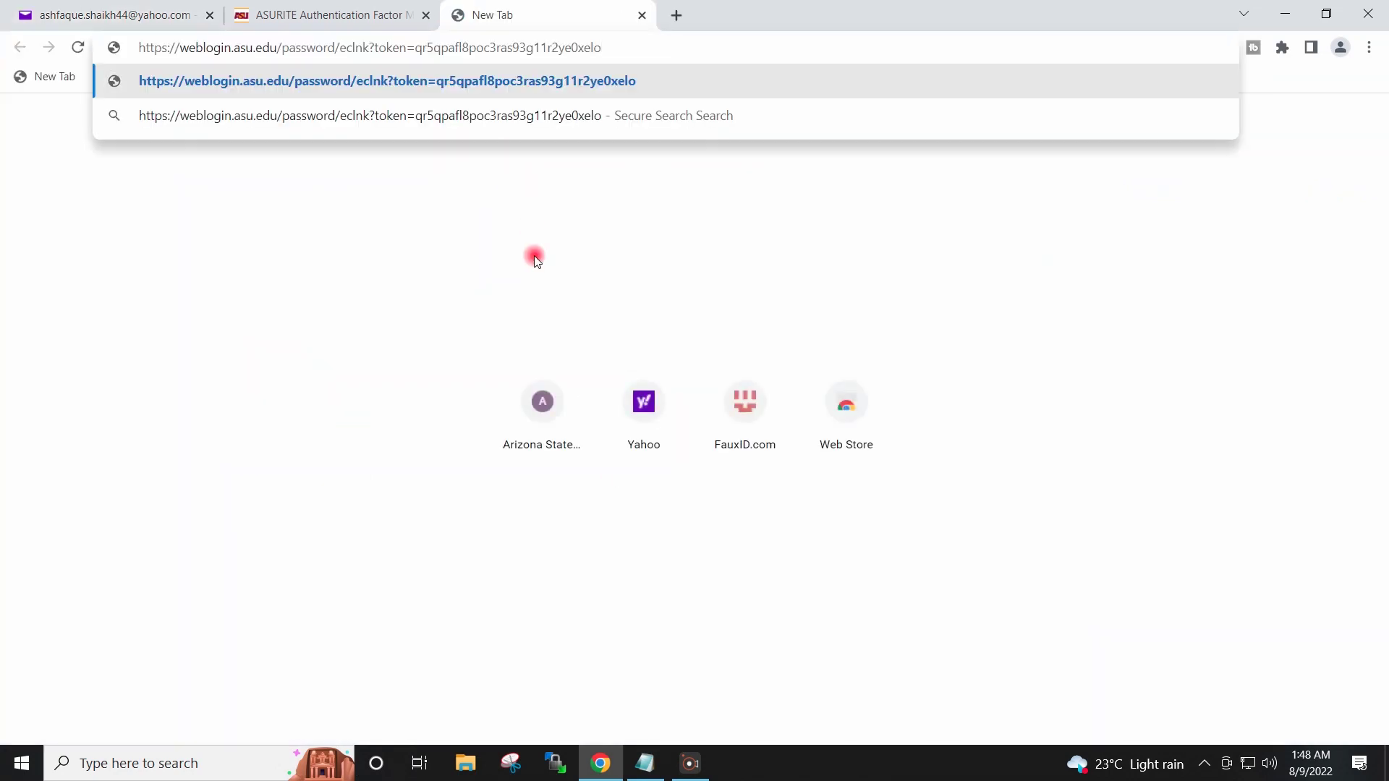
pyautogui.press('Return')
pyautogui.moveTo(432, 469); pyautogui.dragTo(293, 466)
pyautogui.click(497, 463)
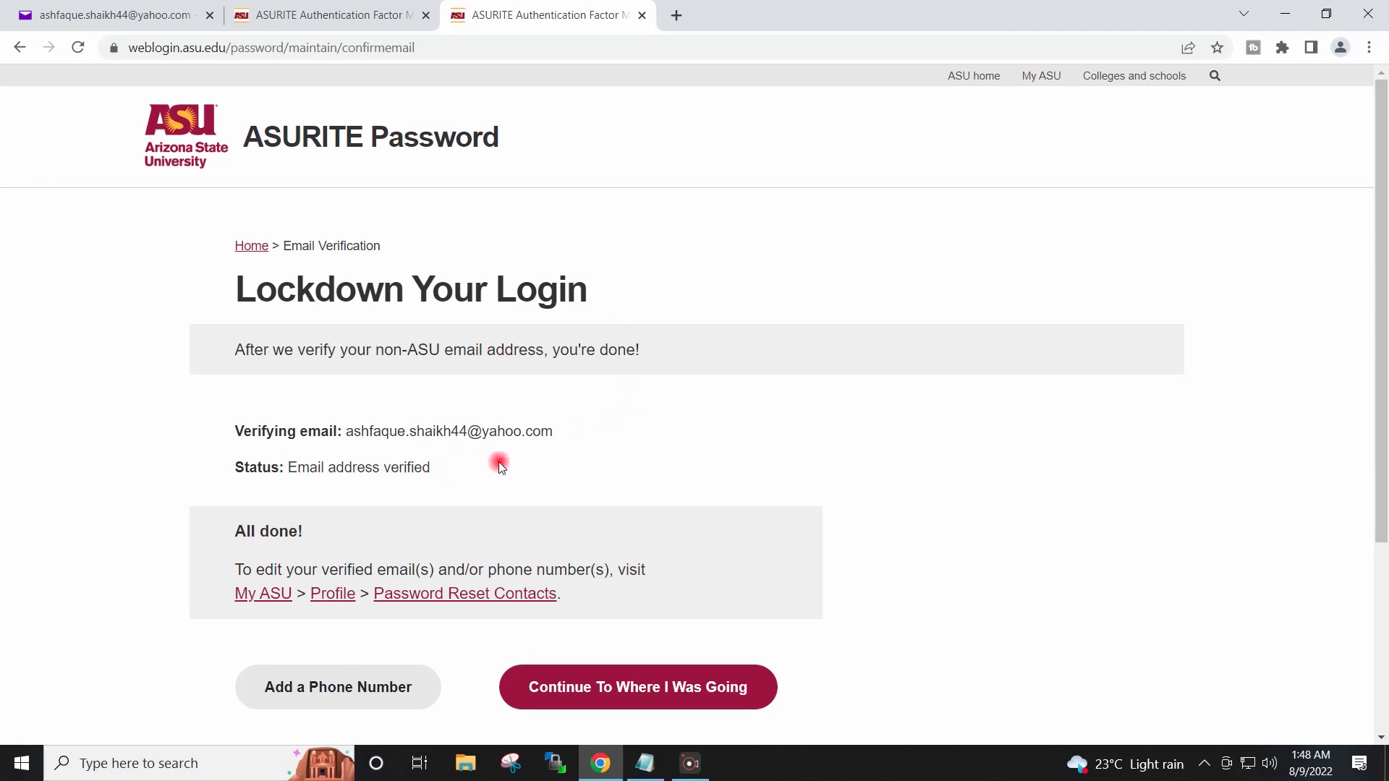
pyautogui.click(698, 689)
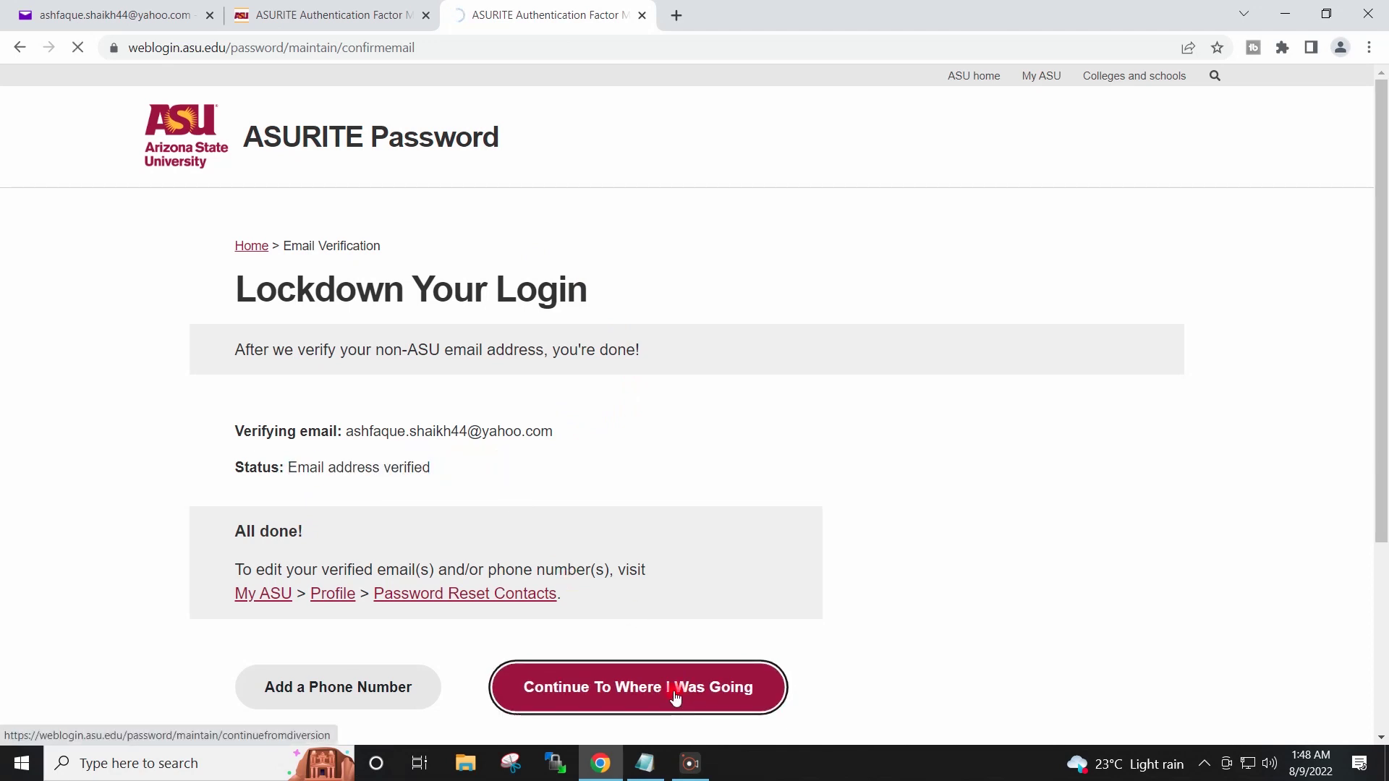
pyautogui.click(426, 16)
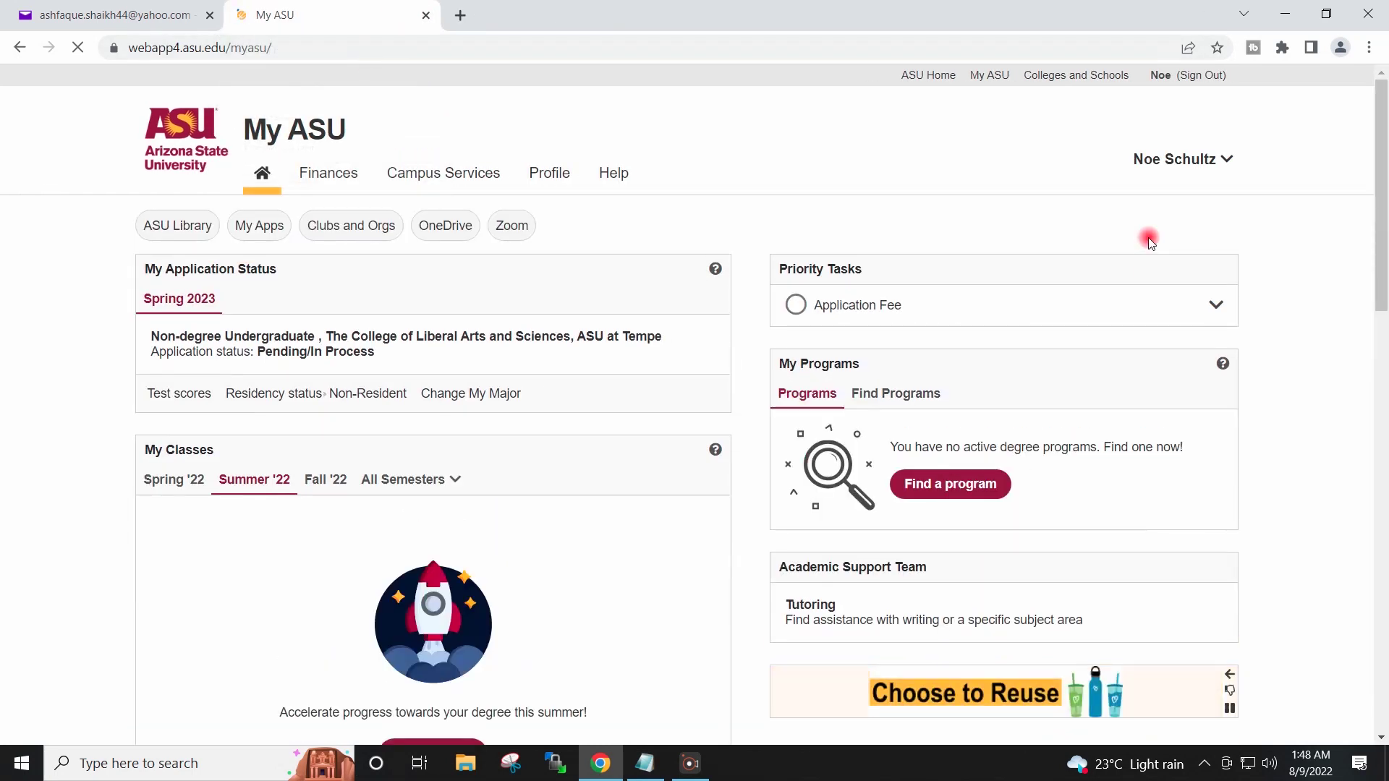
# - Check the My ASU dashboard, then minimize Chrome and the Notepad notes file
pyautogui.scroll(-5, 561, 468)
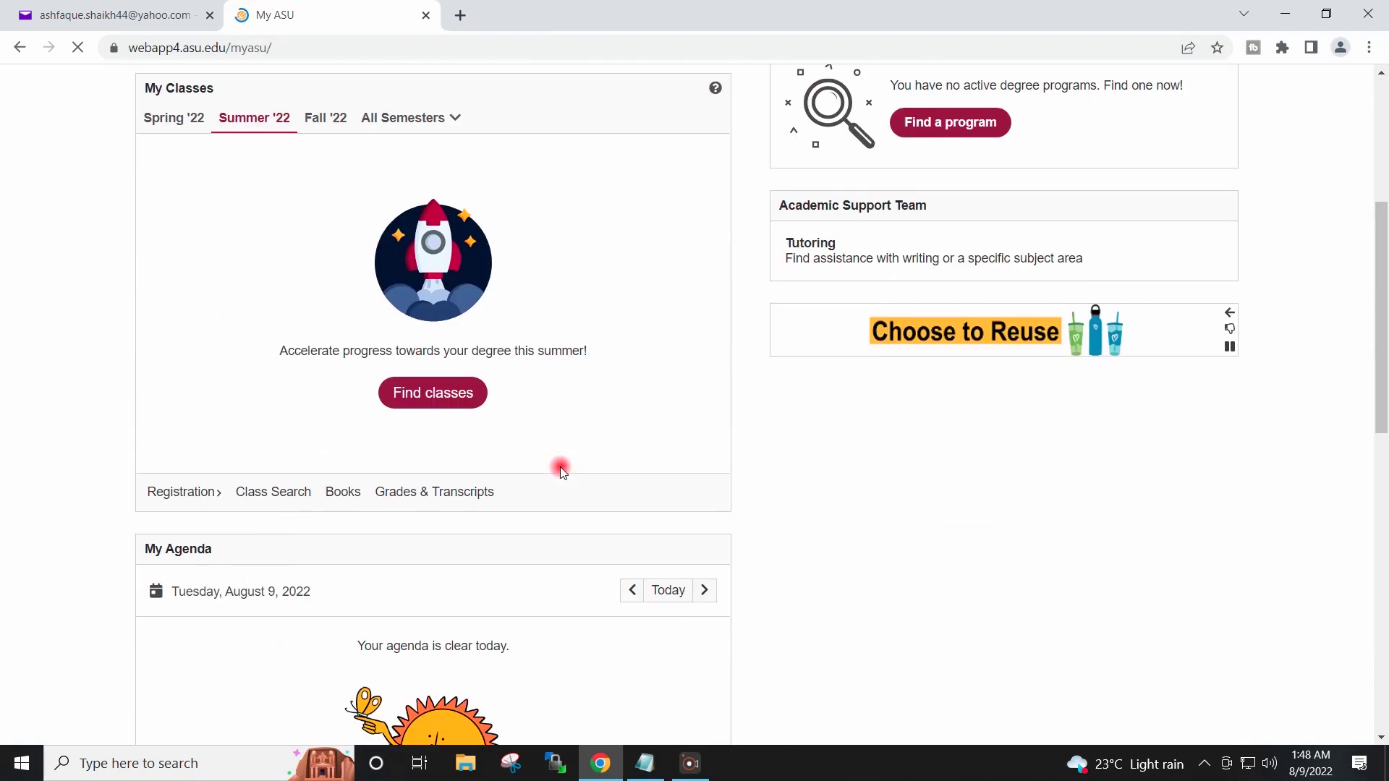
pyautogui.scroll(5, 561, 468)
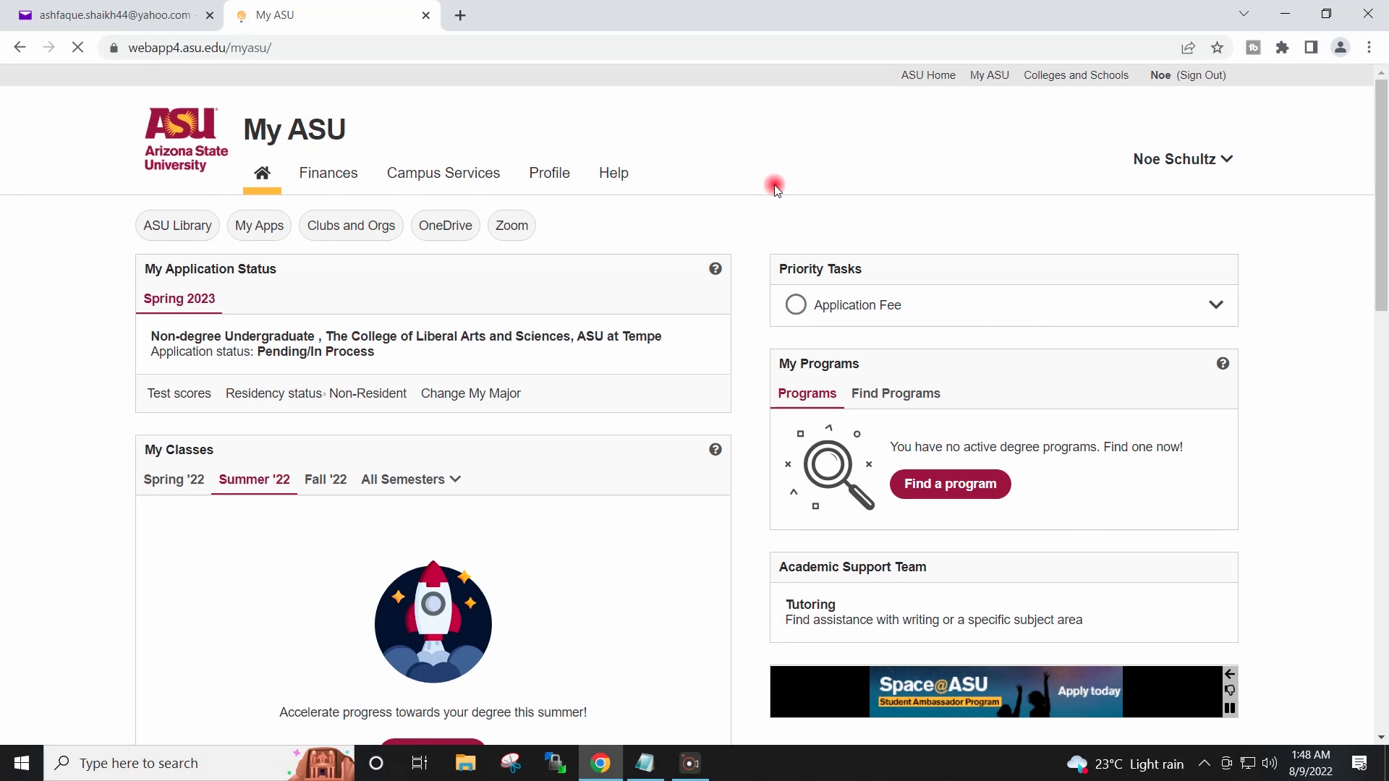
pyautogui.click(1291, 14)
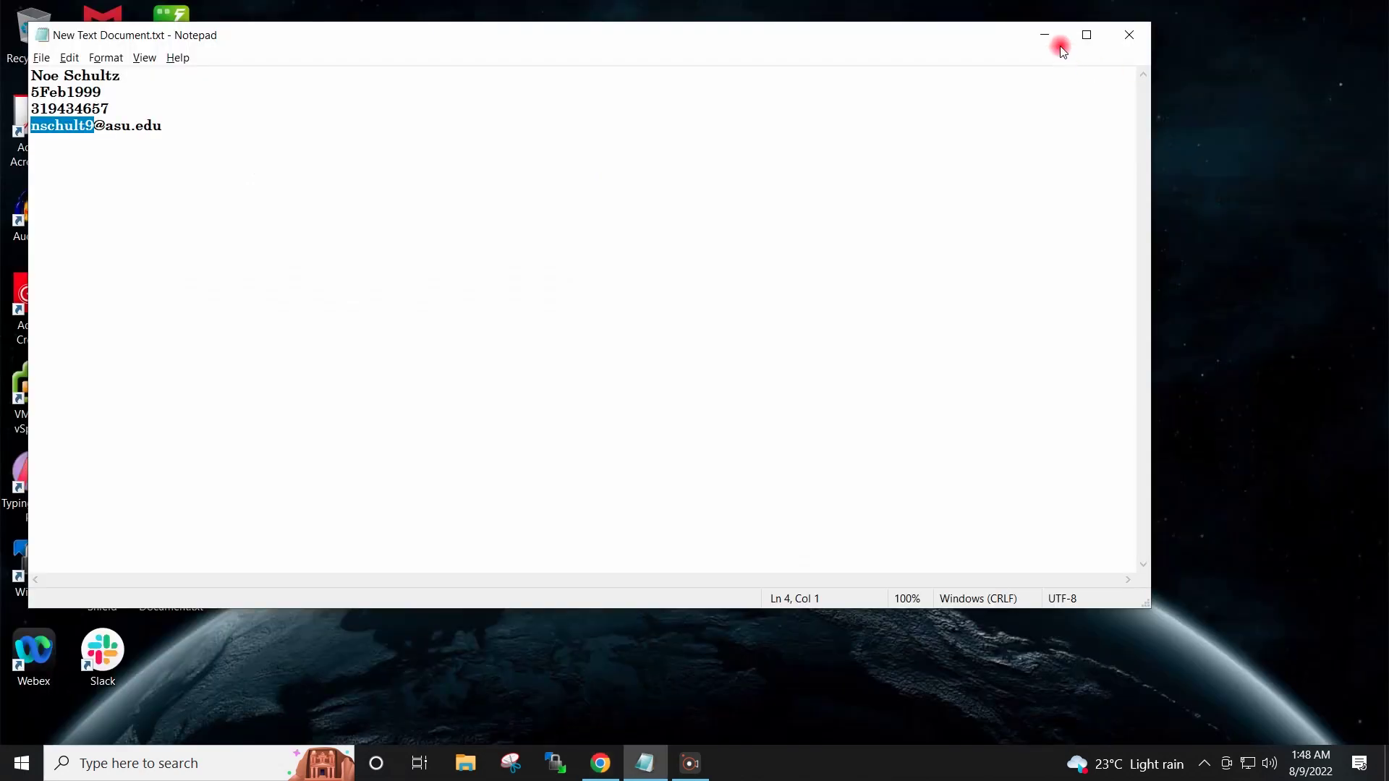
pyautogui.click(1052, 32)
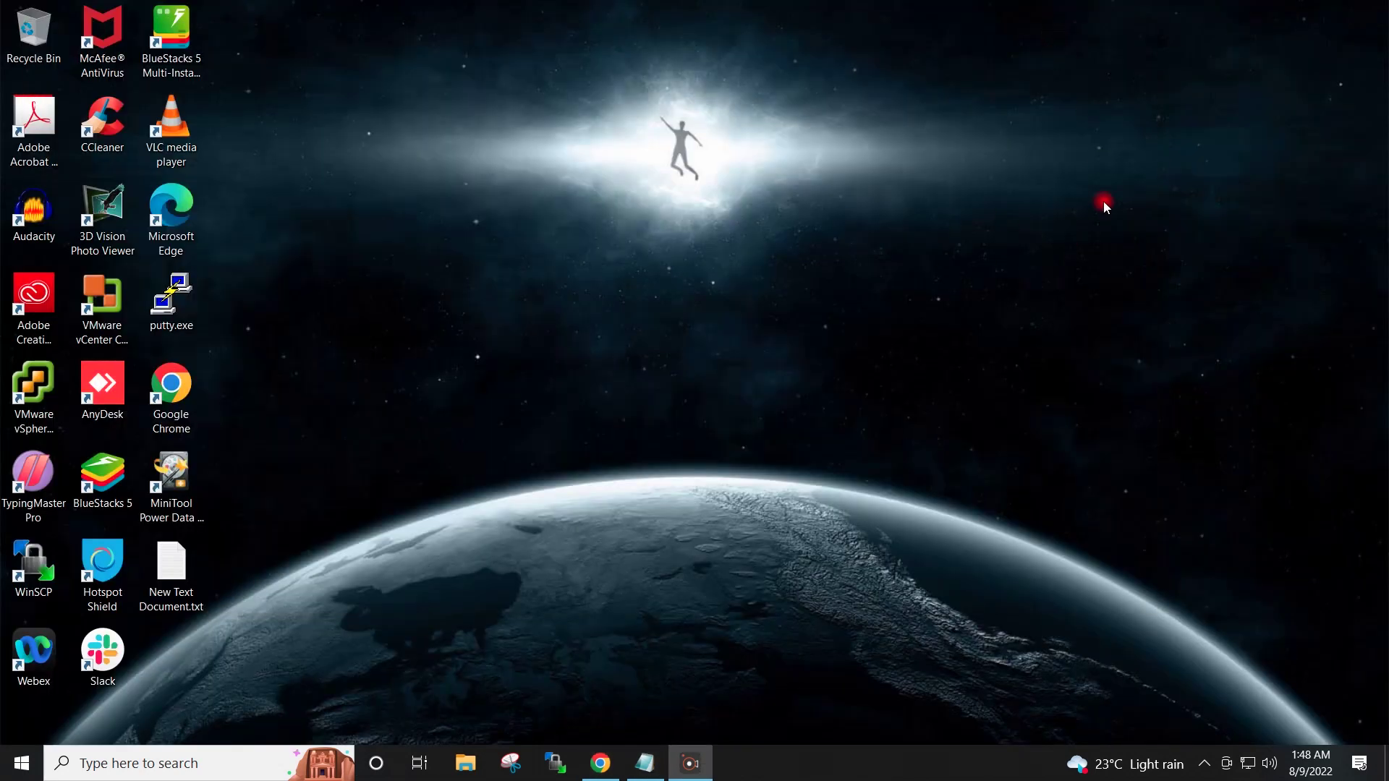